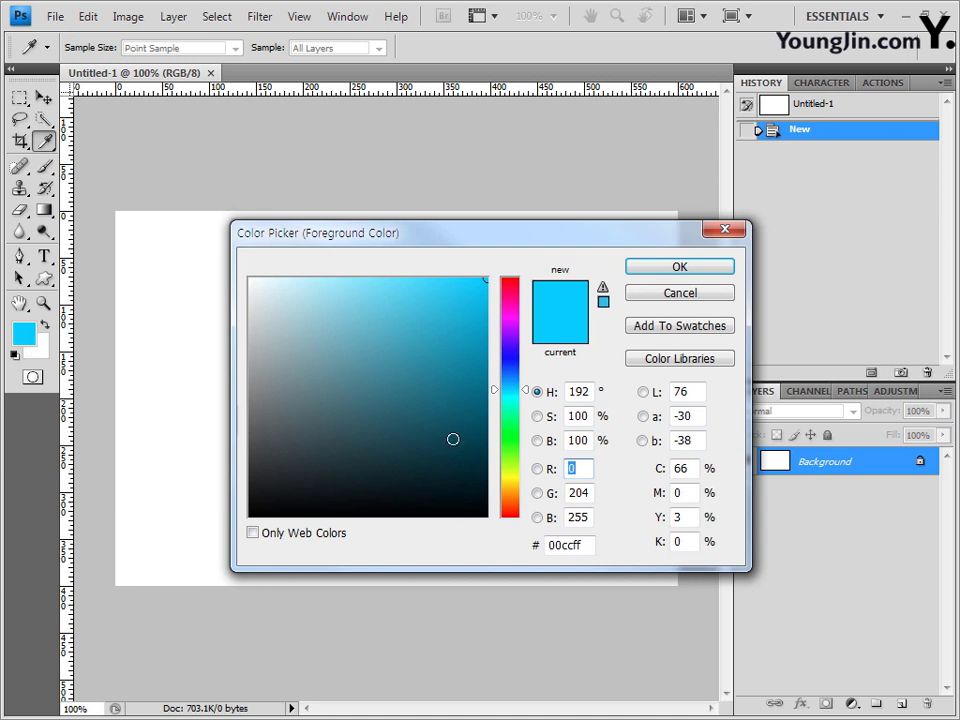
Step: Set the foreground colour to 003366 and fill the Background layer with it
left_click(585, 544)
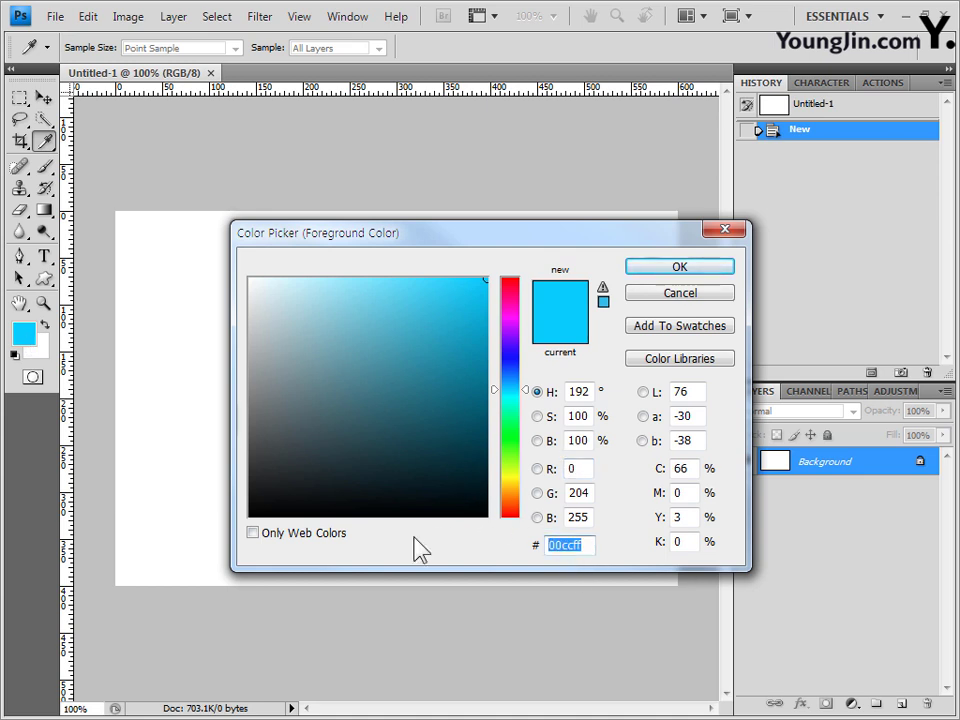
type("003366")
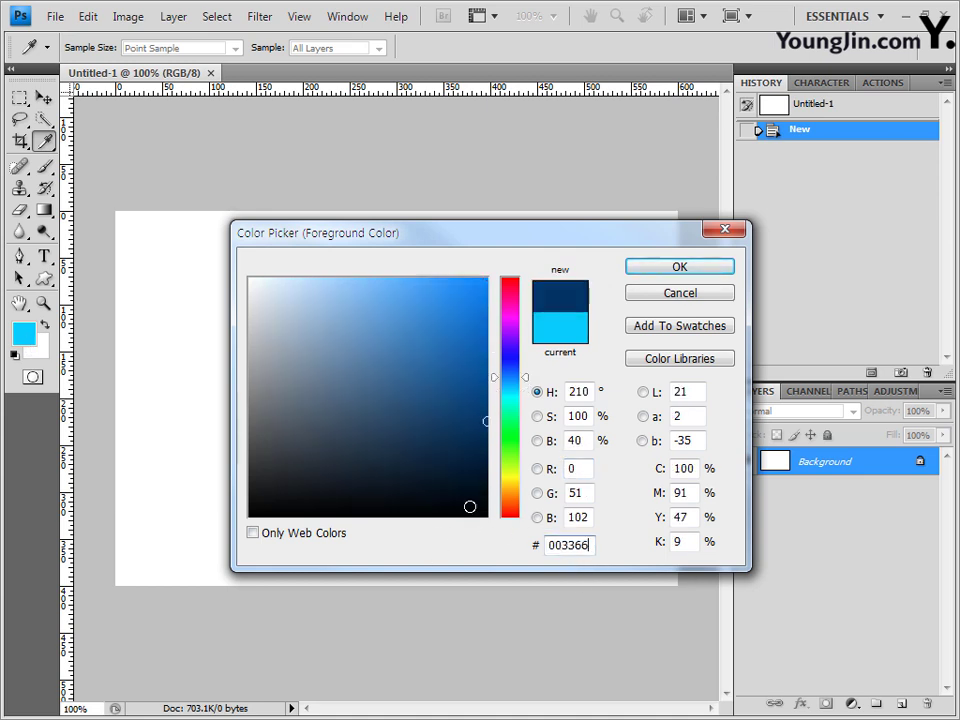
left_click(683, 267)
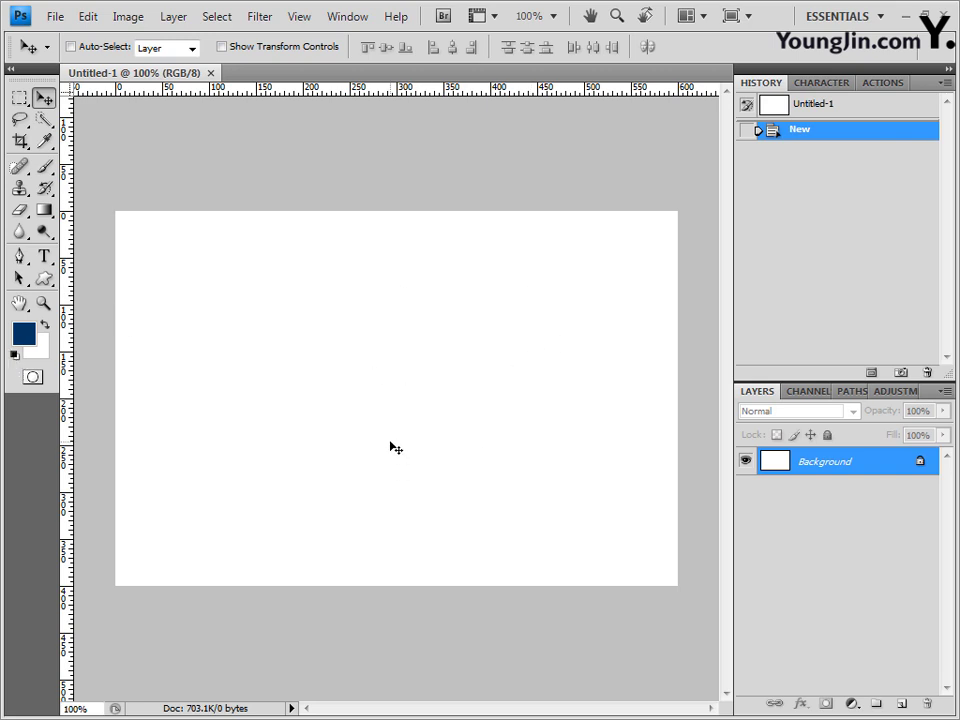
key("alt+BackSpace")
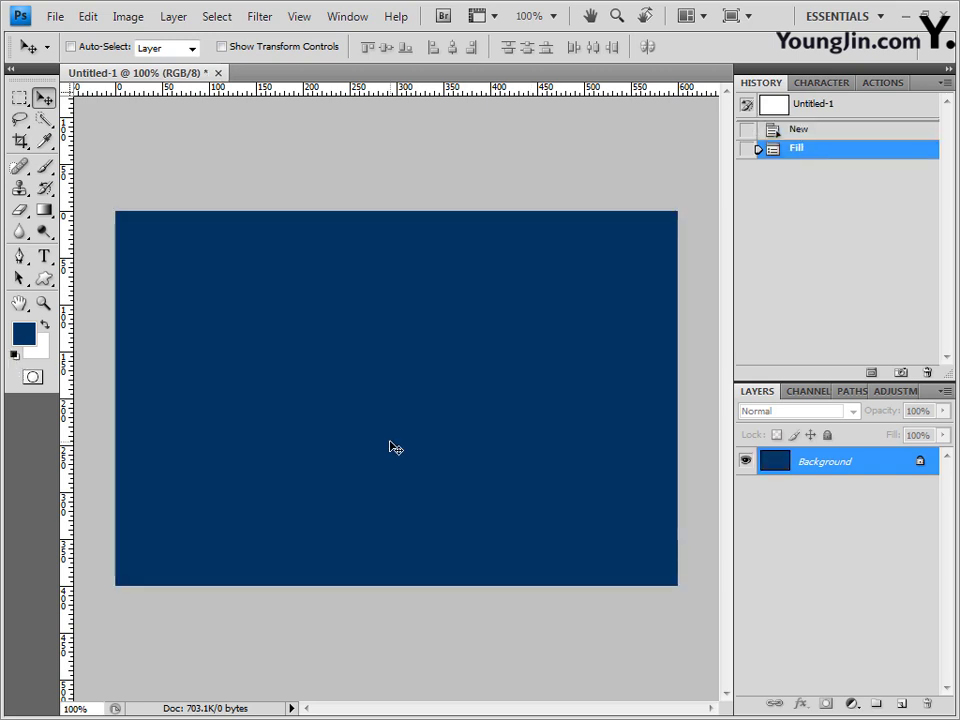
Step: Open the image files 한강.jpg and 비행기.jpg together
left_click(56, 17)
left_click(56, 60)
type("\"한강.jpg\" \"비행기.jpg\"")
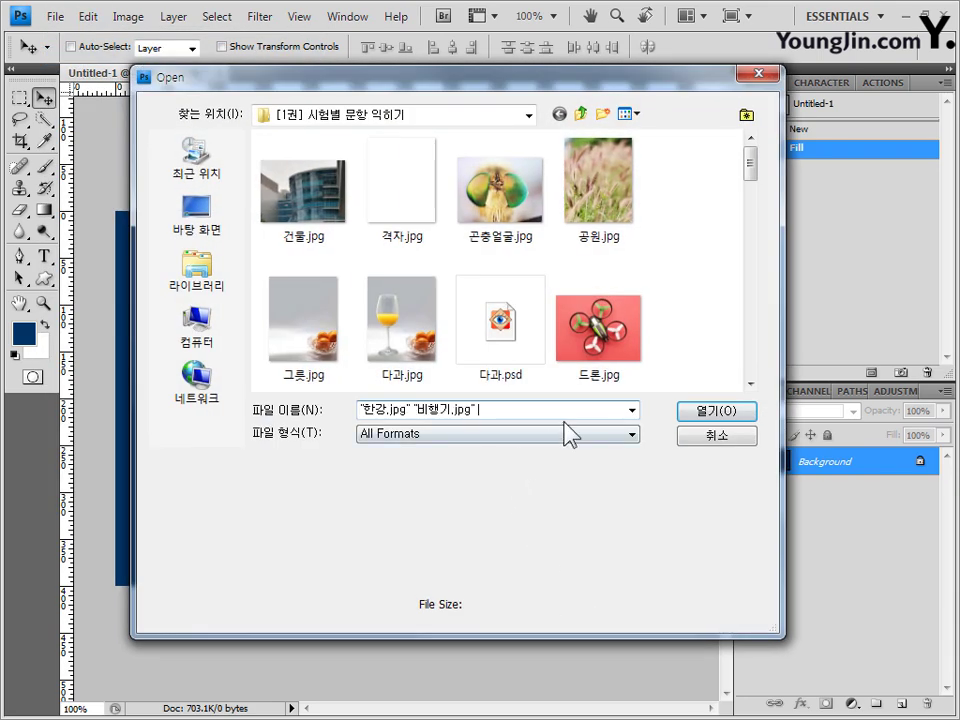
left_click(705, 420)
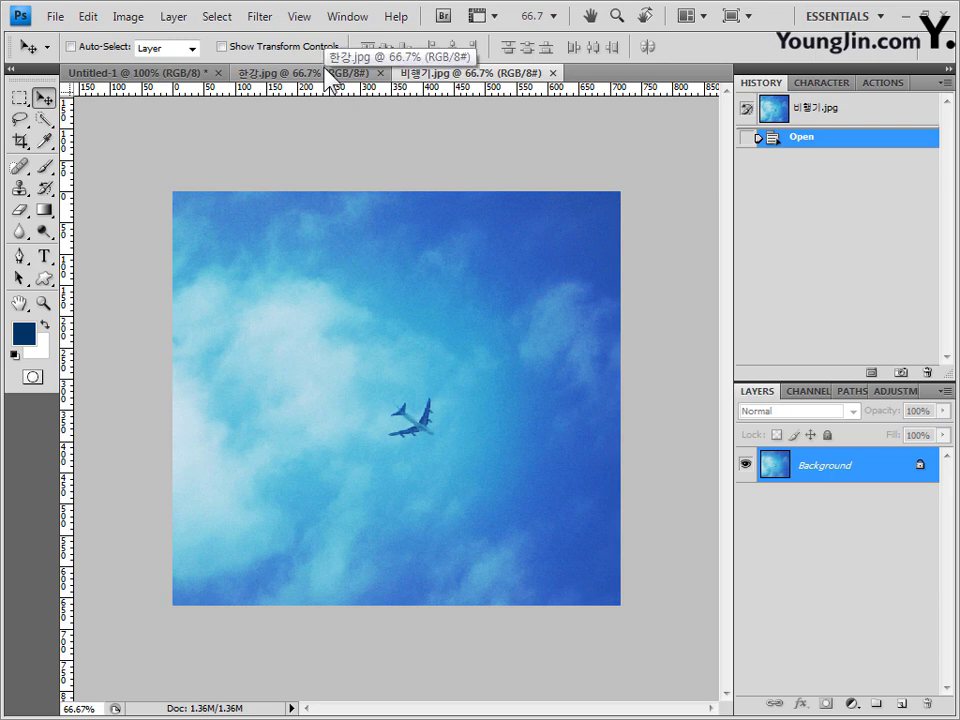
Step: Copy the entire 한강.jpg image and paste it into Untitled-1 as a new layer
left_click_drag(324, 74, 405, 199)
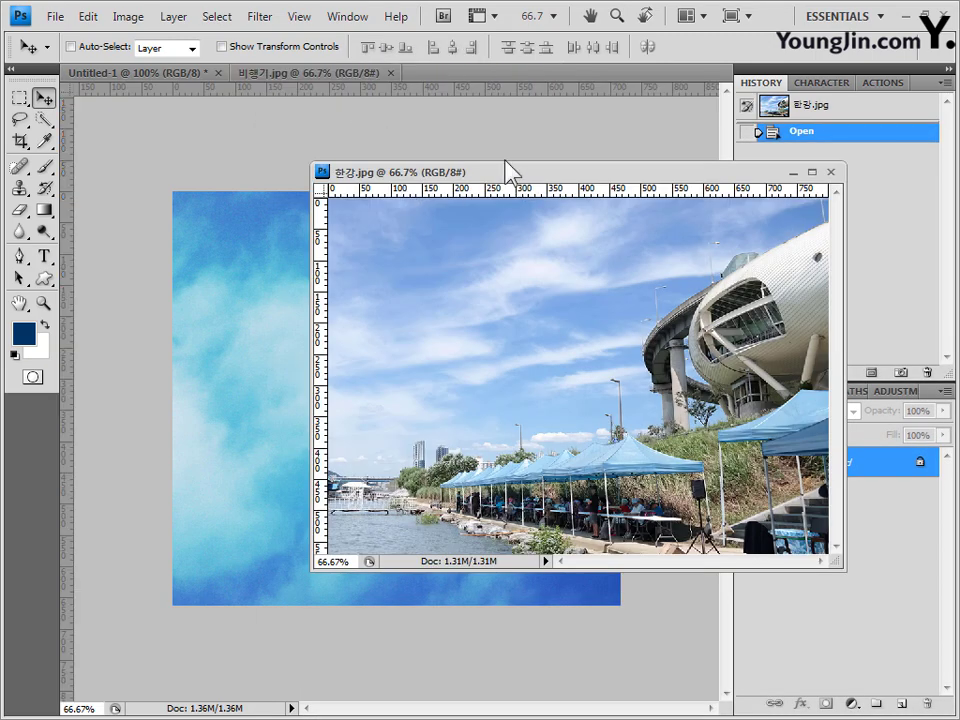
key("ctrl+a")
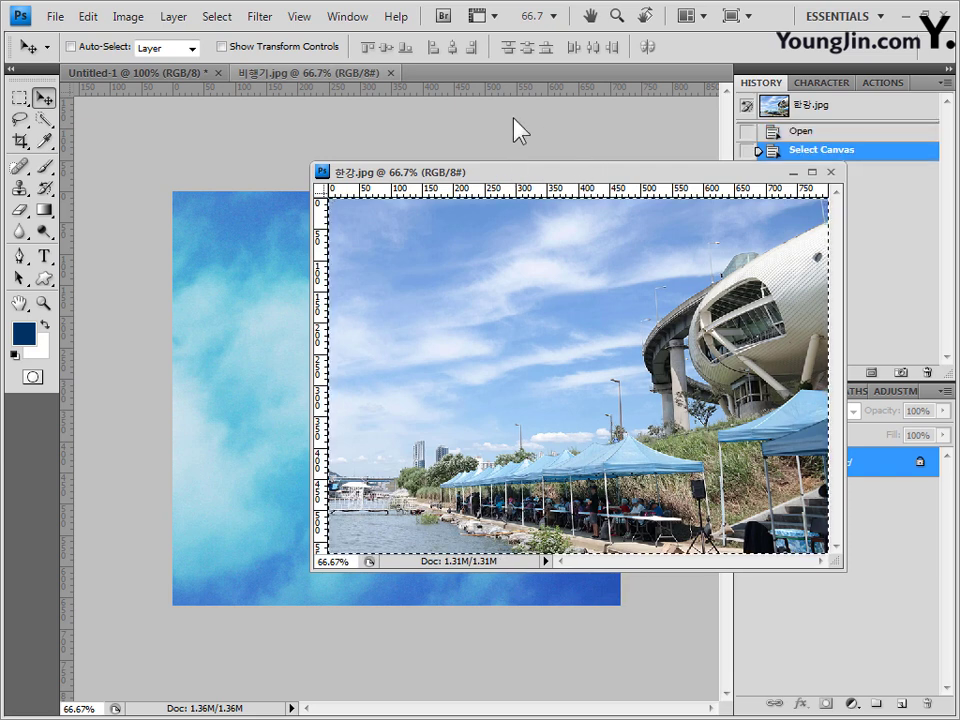
left_click(165, 72)
left_click_drag(543, 180, 470, 295)
left_click(762, 288)
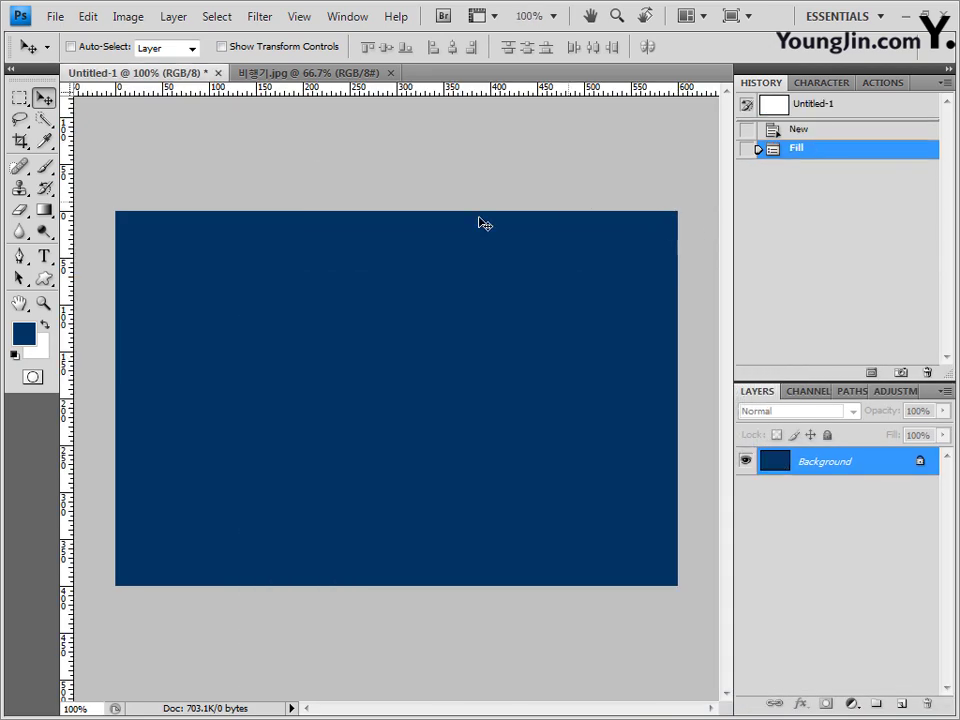
key("ctrl+v")
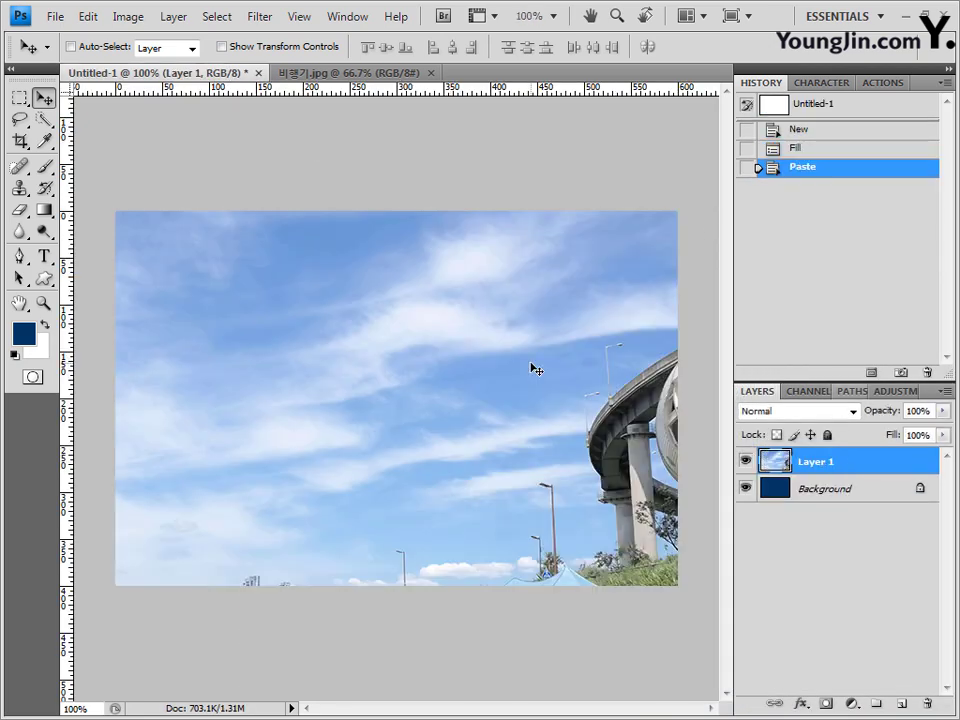
Step: Scale the pasted river photo to about 93% and position it to cover the whole canvas, with the grid hidden
key("ctrl+t")
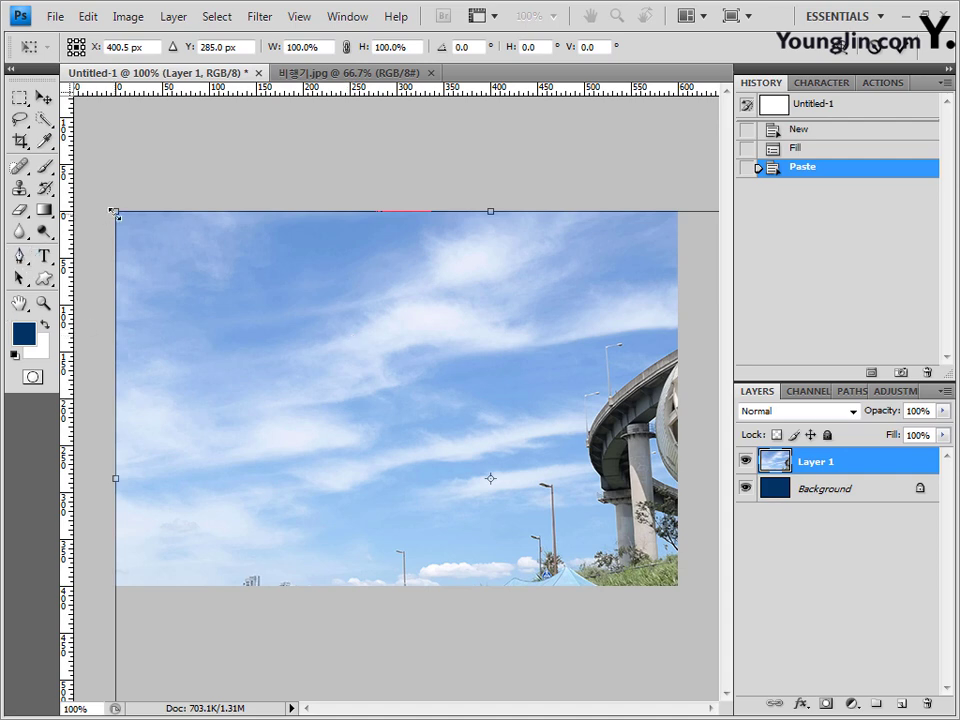
left_click_drag(114, 213, 257, 345)
left_click_drag(563, 422, 407, 326)
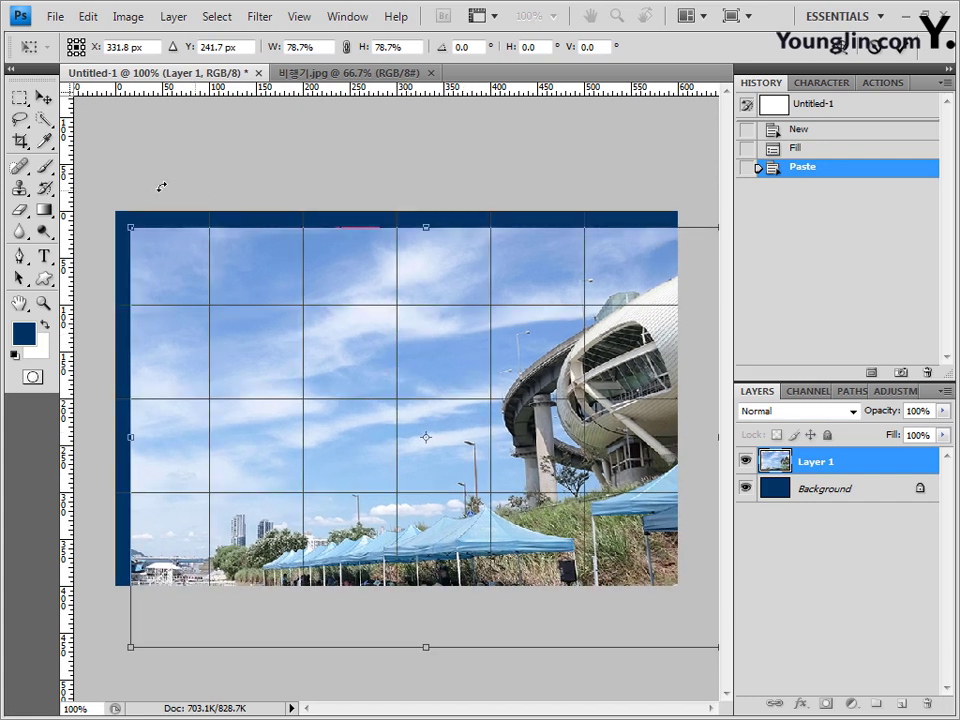
left_click_drag(105, 90, 399, 203)
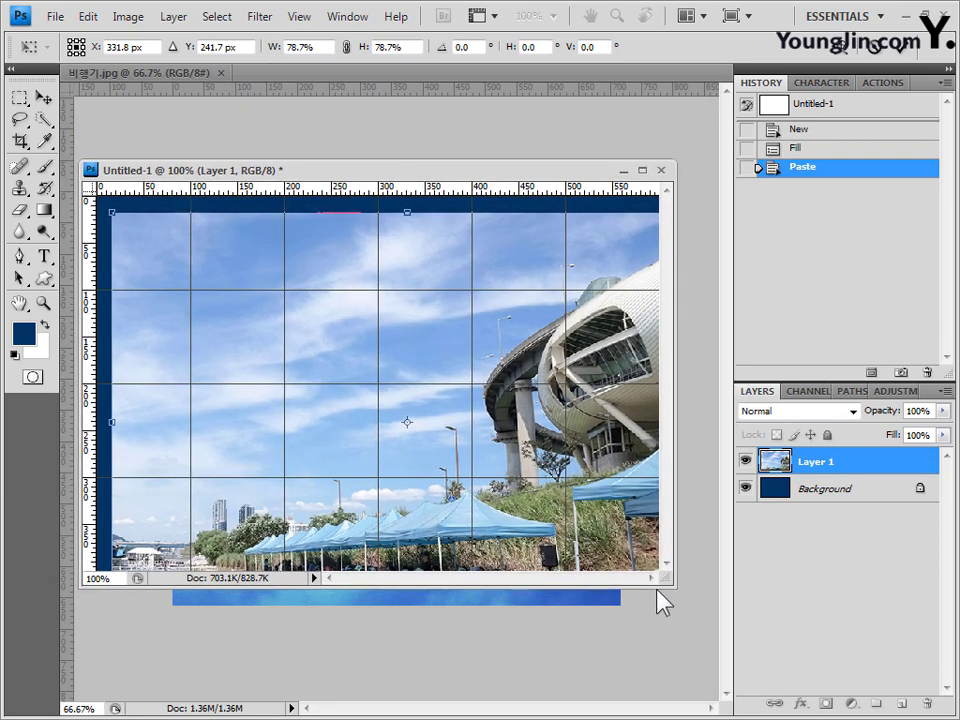
left_click_drag(681, 594, 738, 658)
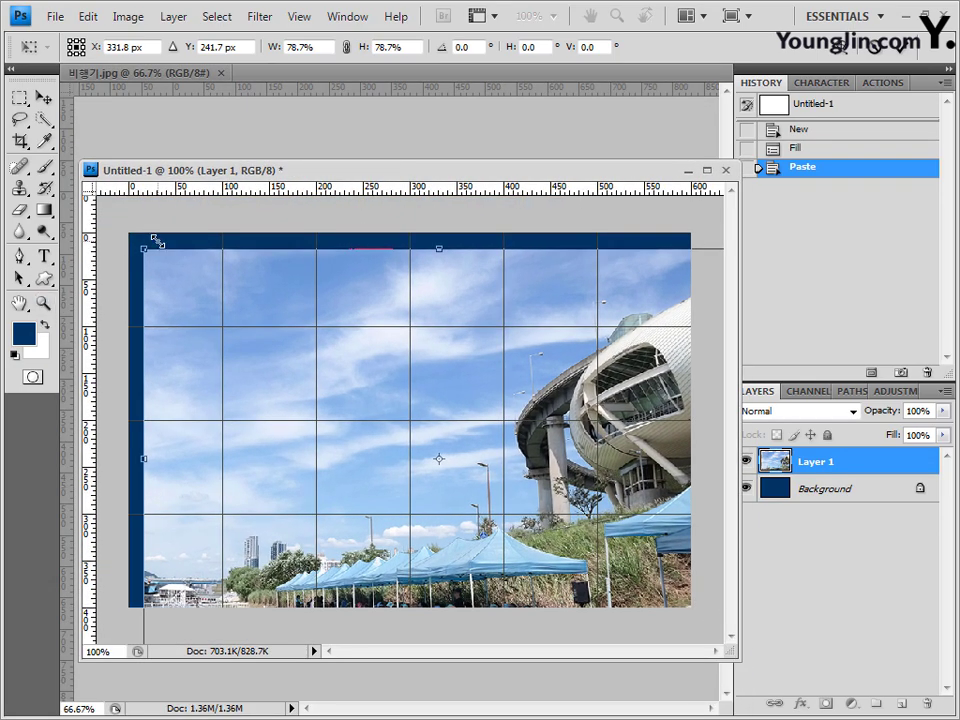
left_click_drag(157, 280, 415, 300)
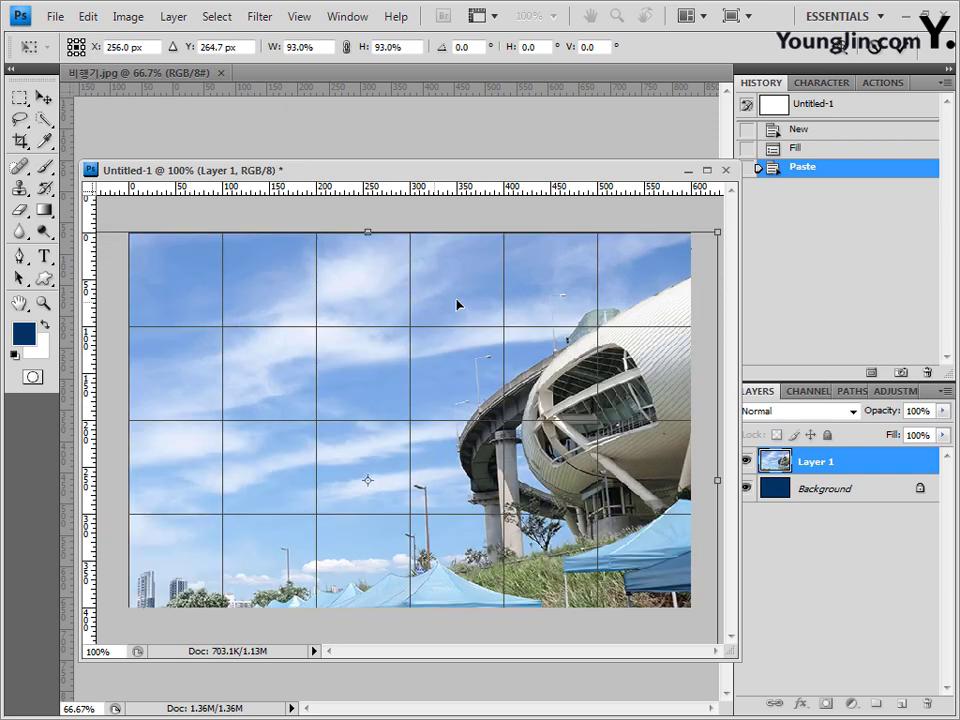
key("Return")
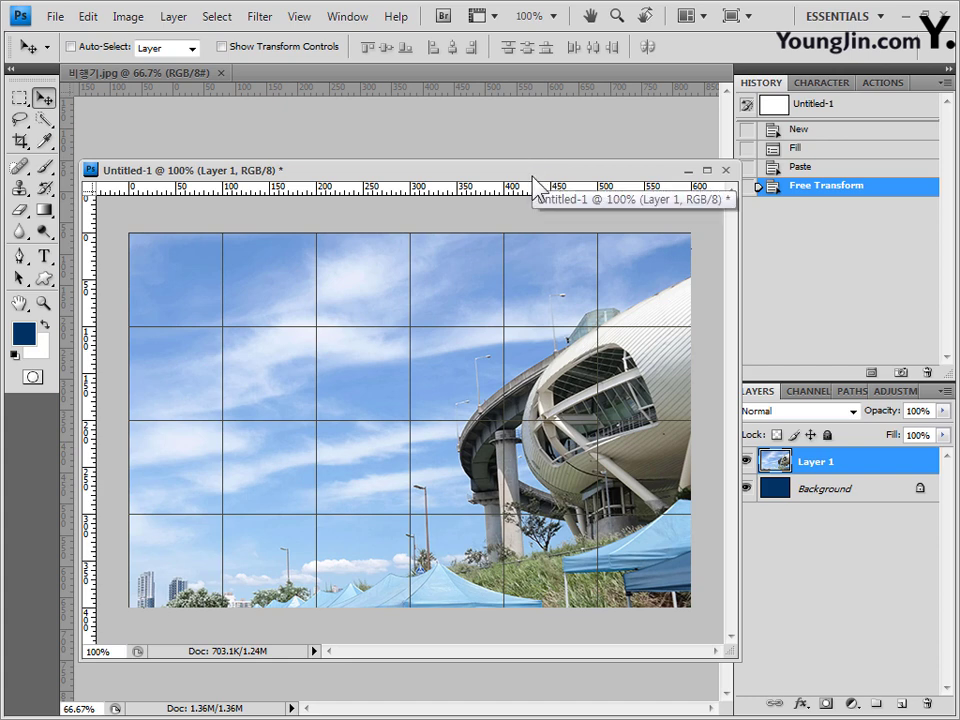
key("ctrl+apostrophe")
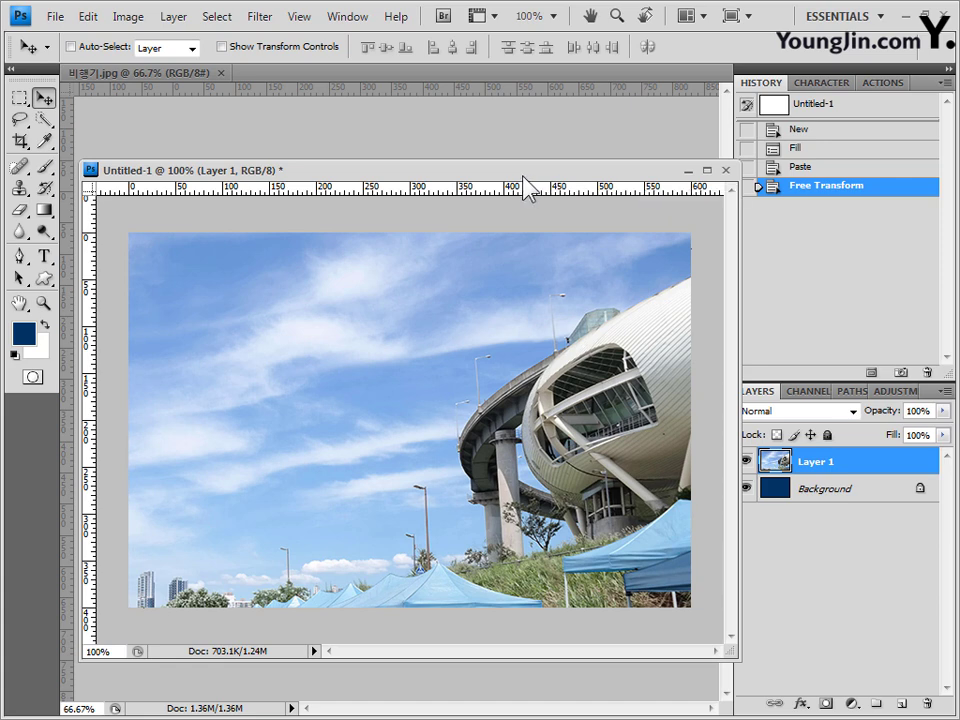
left_click_drag(532, 177, 512, 161)
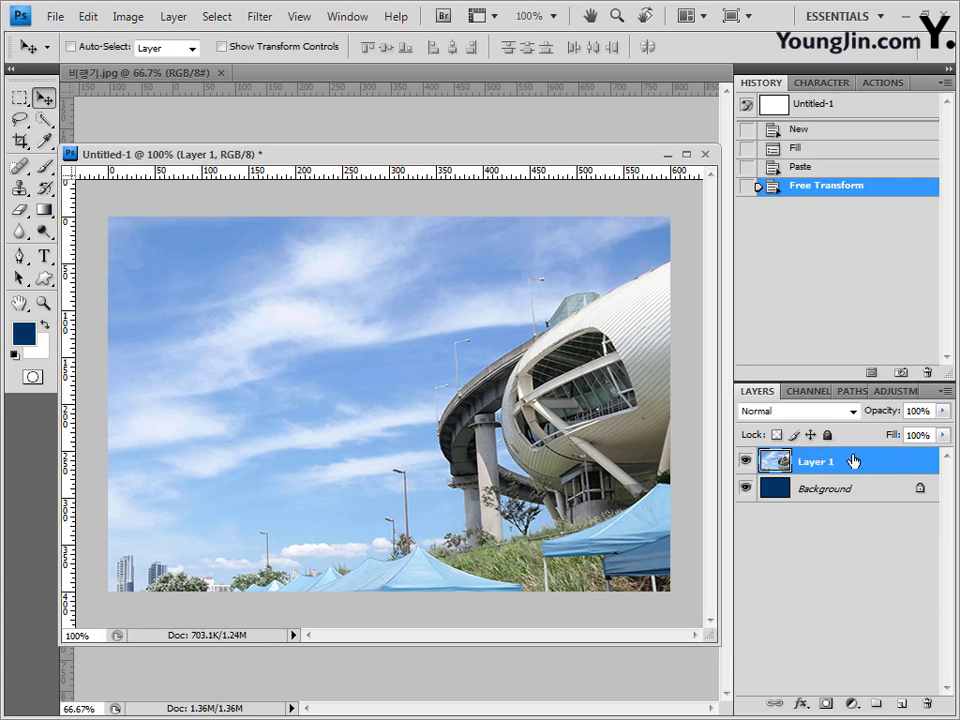
Step: Set Layer 1's blending mode to Screen and its opacity to 60%
left_click(852, 411)
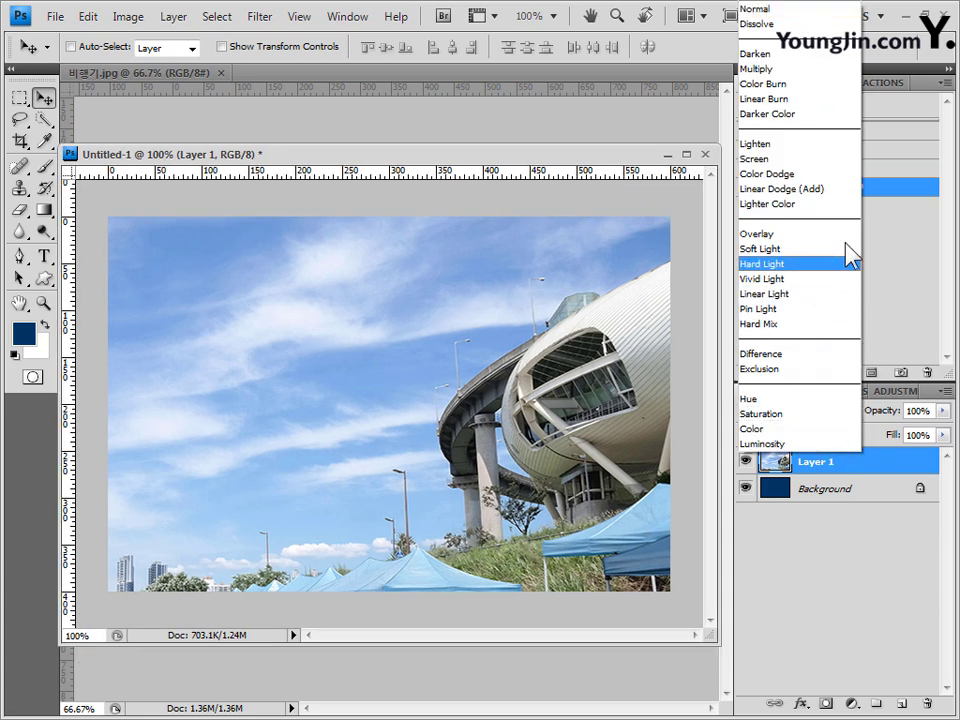
left_click(845, 159)
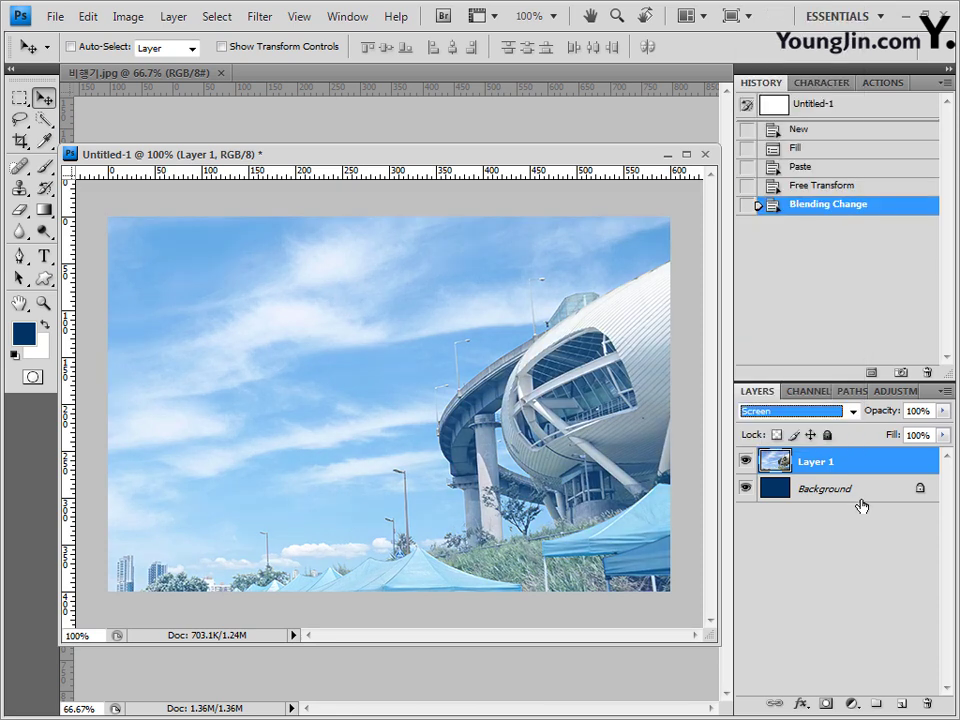
left_click(930, 411)
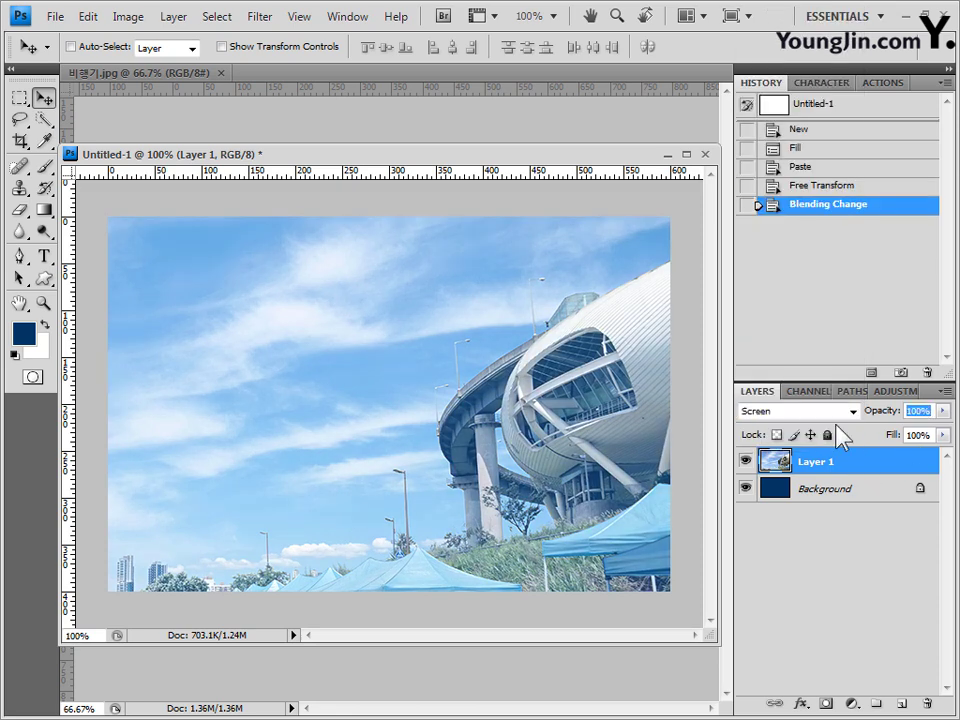
type("60")
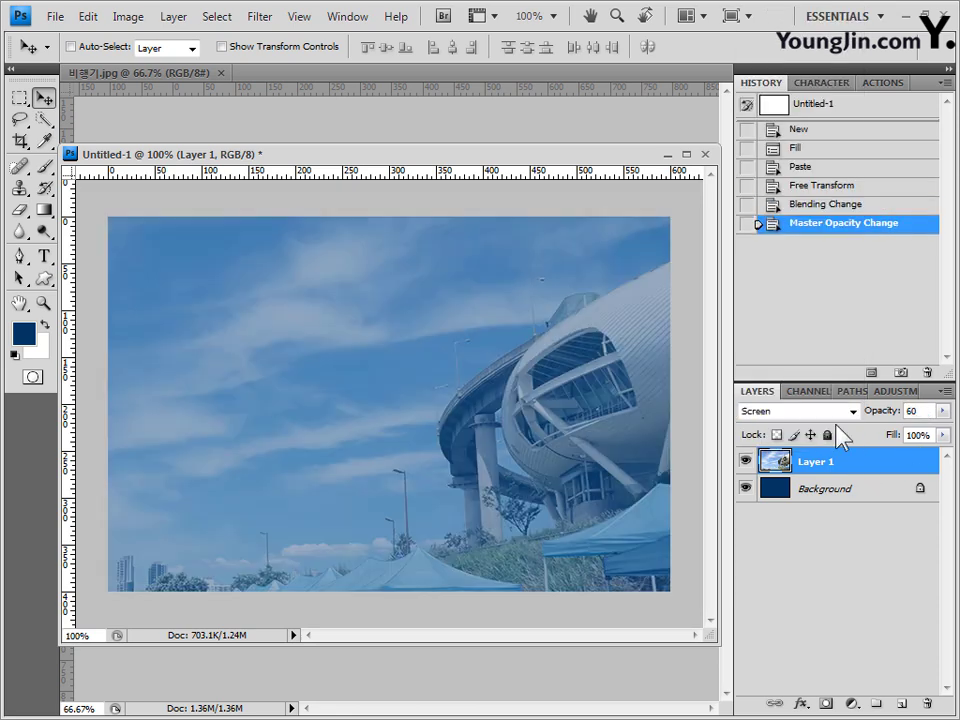
Step: Copy the entire 비행기.jpg image and paste it into Untitled-1 above Layer 1
left_click_drag(165, 74, 360, 88)
left_click_drag(471, 88, 400, 97)
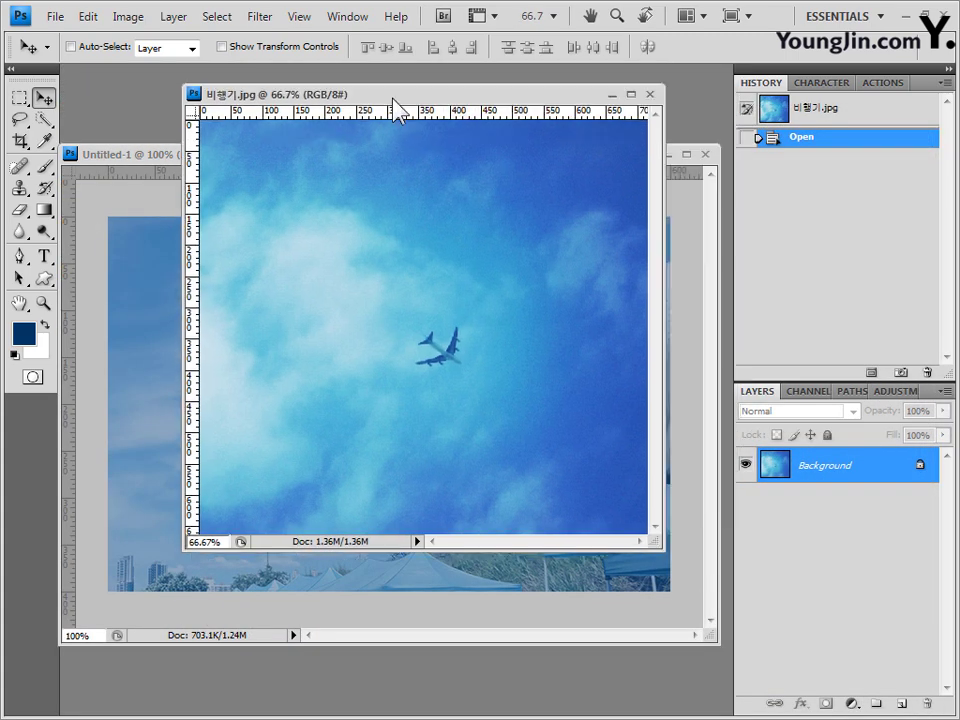
key("ctrl+a")
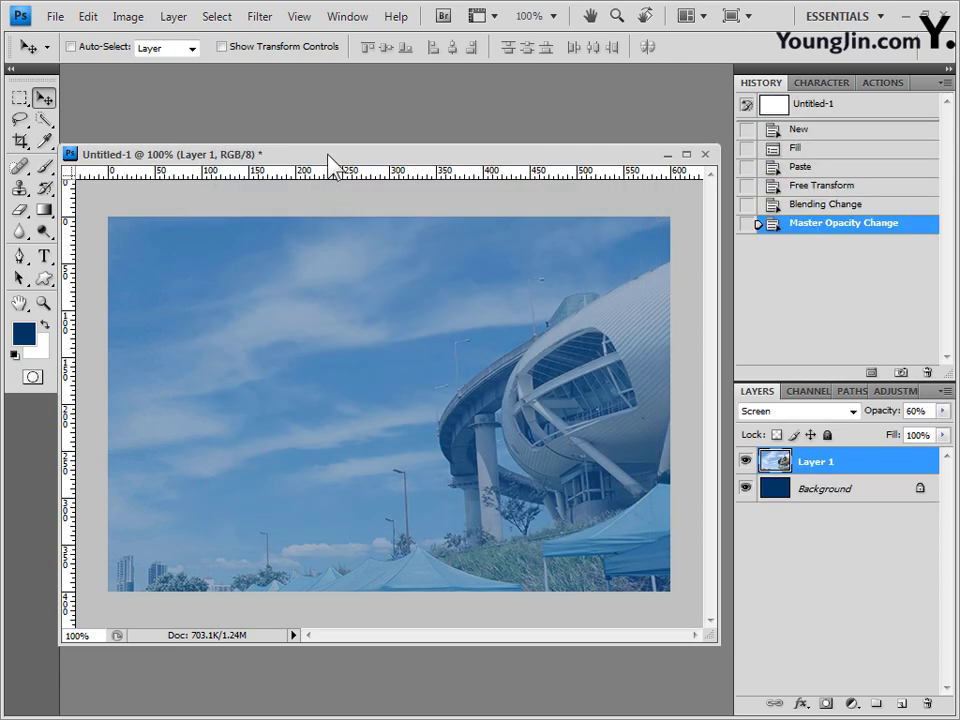
key("ctrl+v")
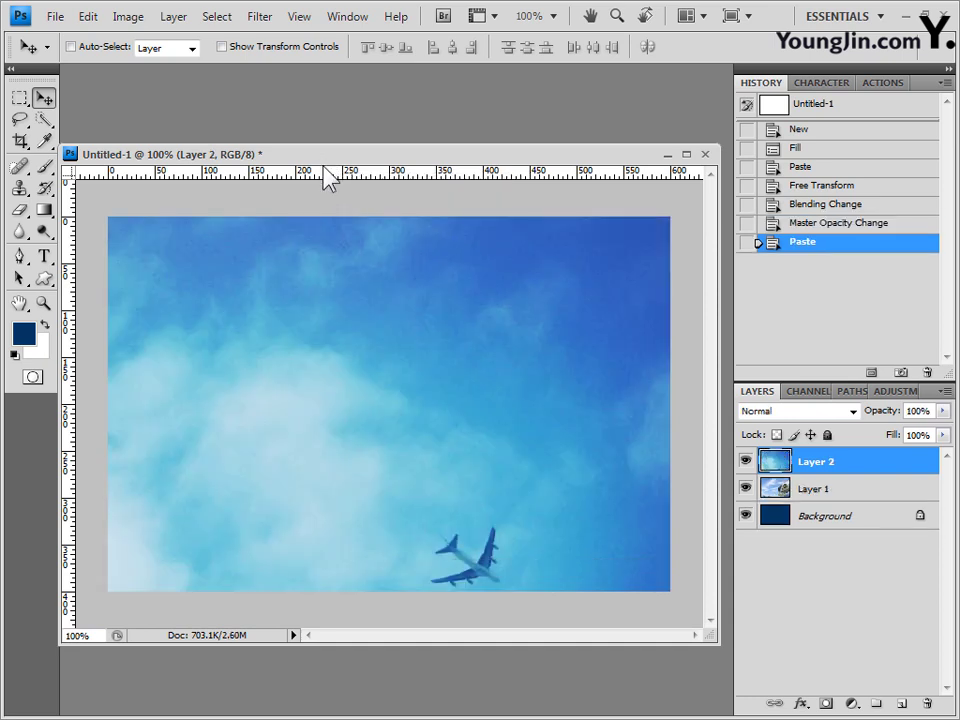
Step: With the grid shown, scale the airplane layer to about 83% and place its right edge near 400 px, with the plane at the canvas's upper left
key("ctrl+apostrophe")
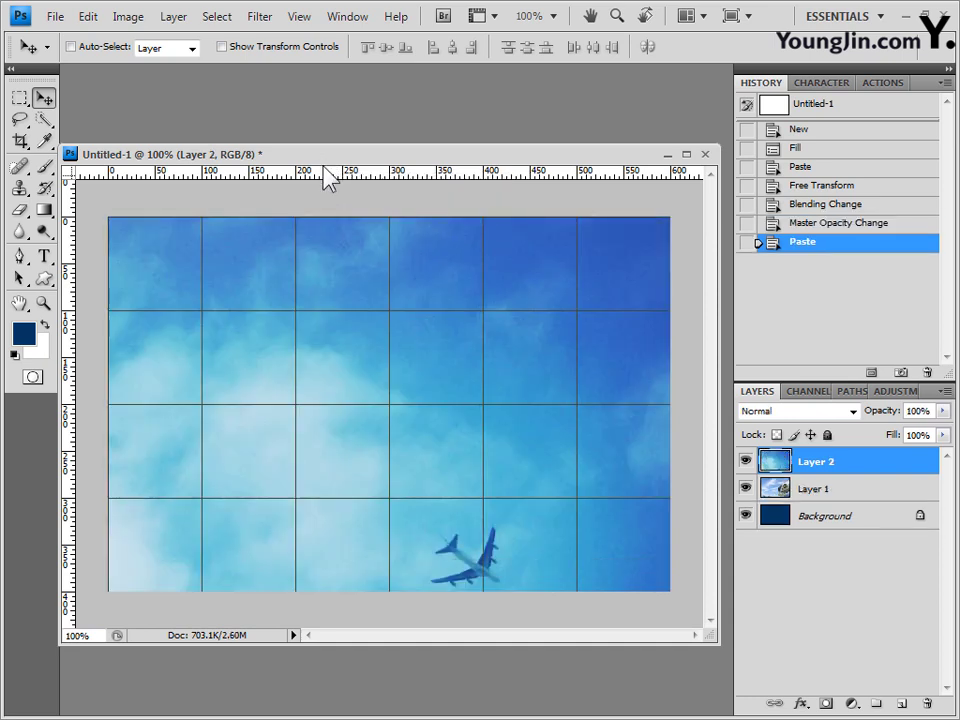
key("ctrl+t")
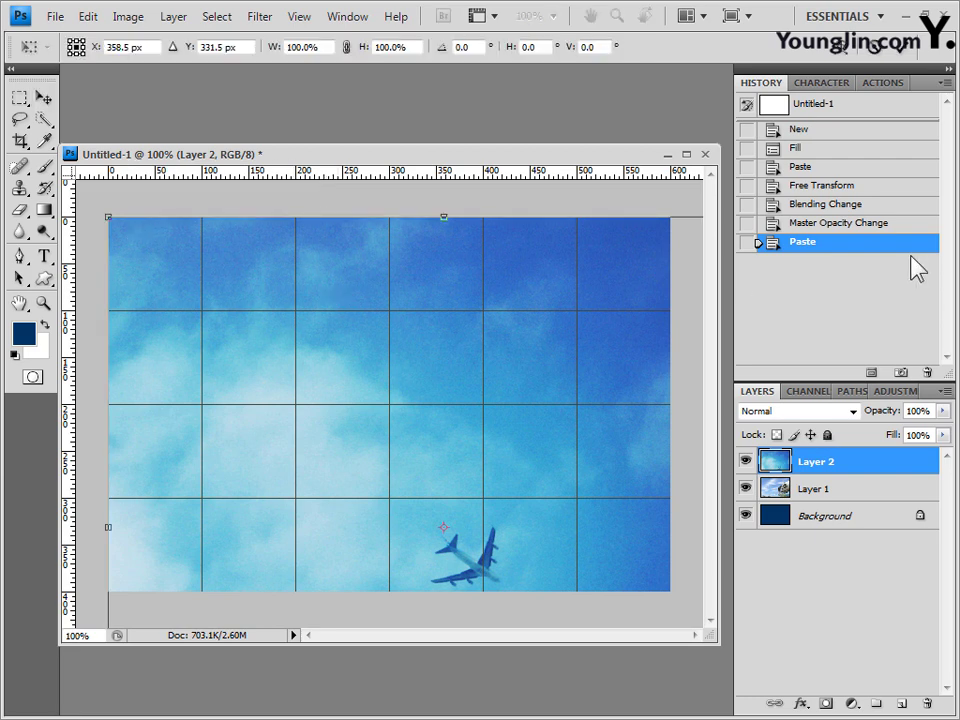
left_click_drag(108, 216, 254, 345)
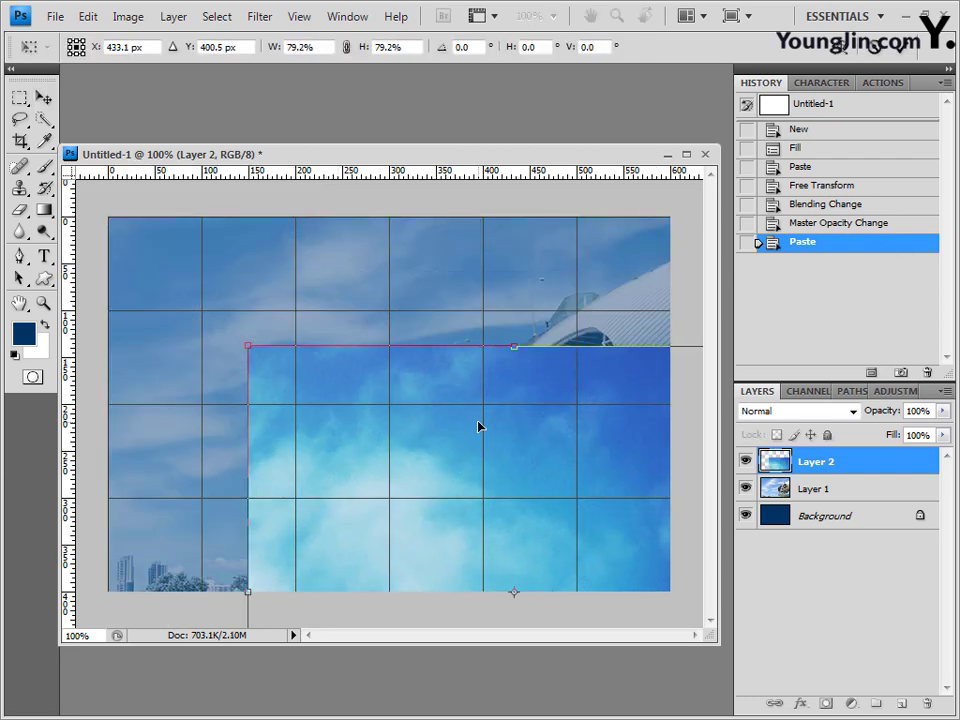
left_click_drag(478, 426, 272, 272)
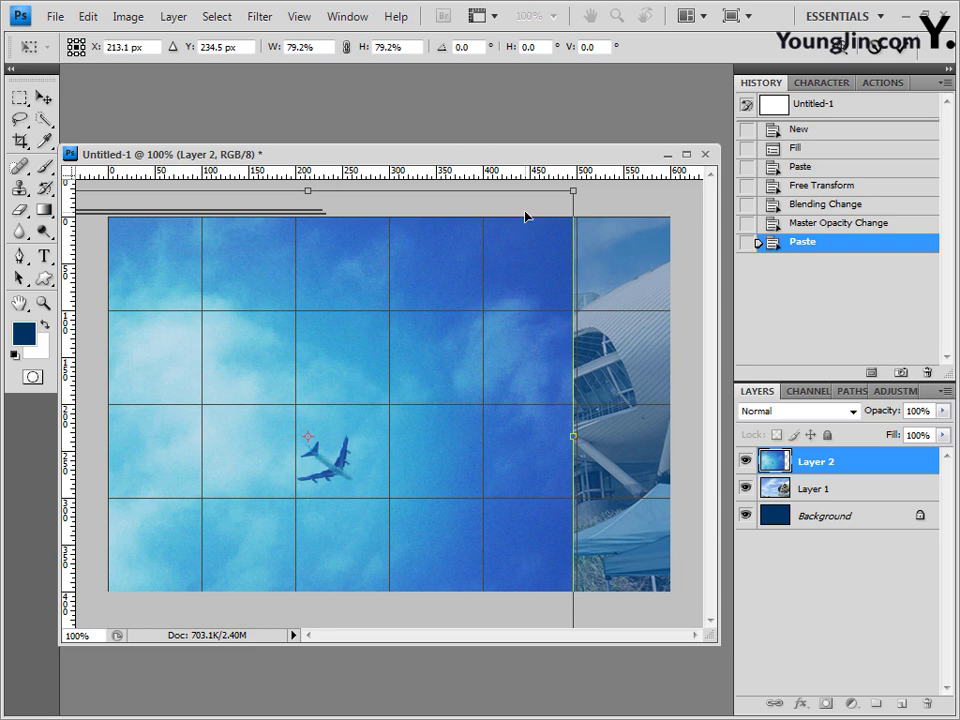
left_click_drag(527, 216, 524, 215)
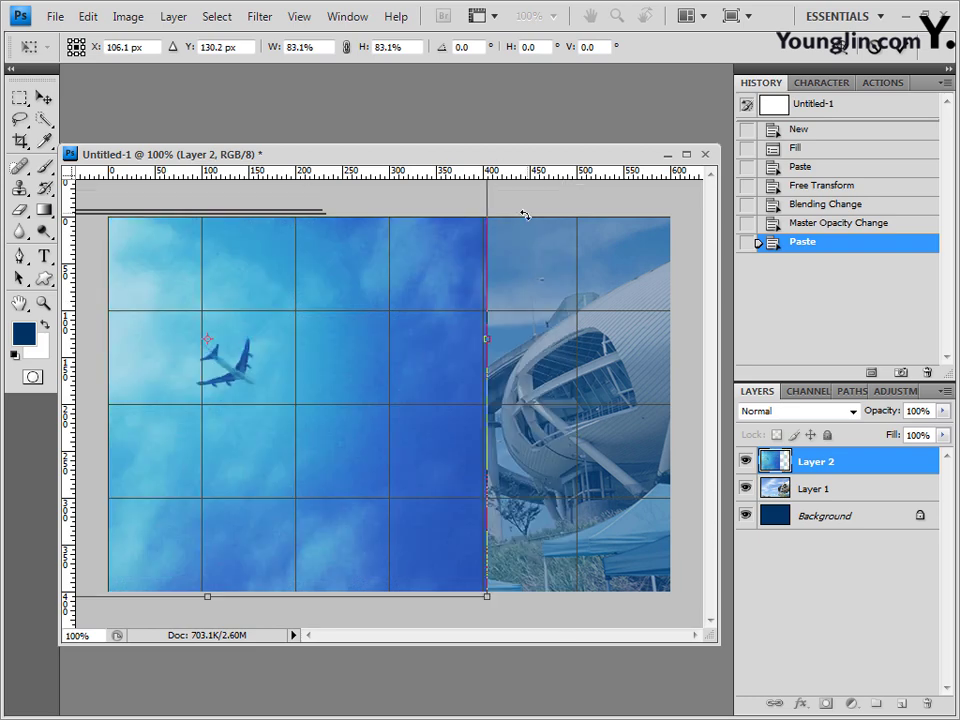
key("Return")
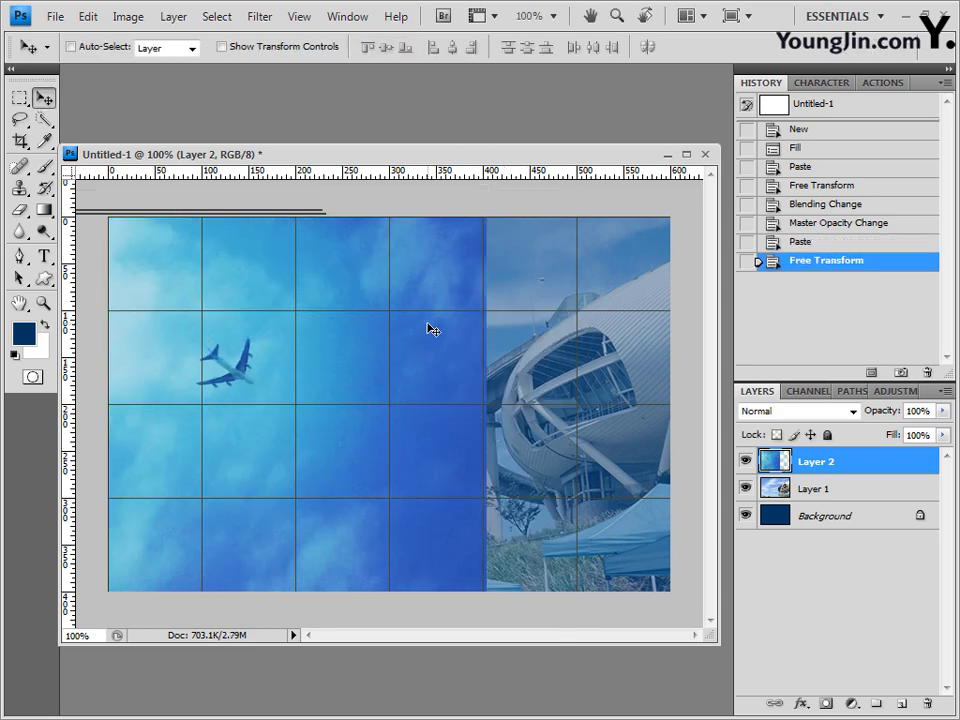
Step: Apply the Fresco filter to Layer 2 with Brush Size 2, Brush Detail 8 and Texture 1
left_click(272, 20)
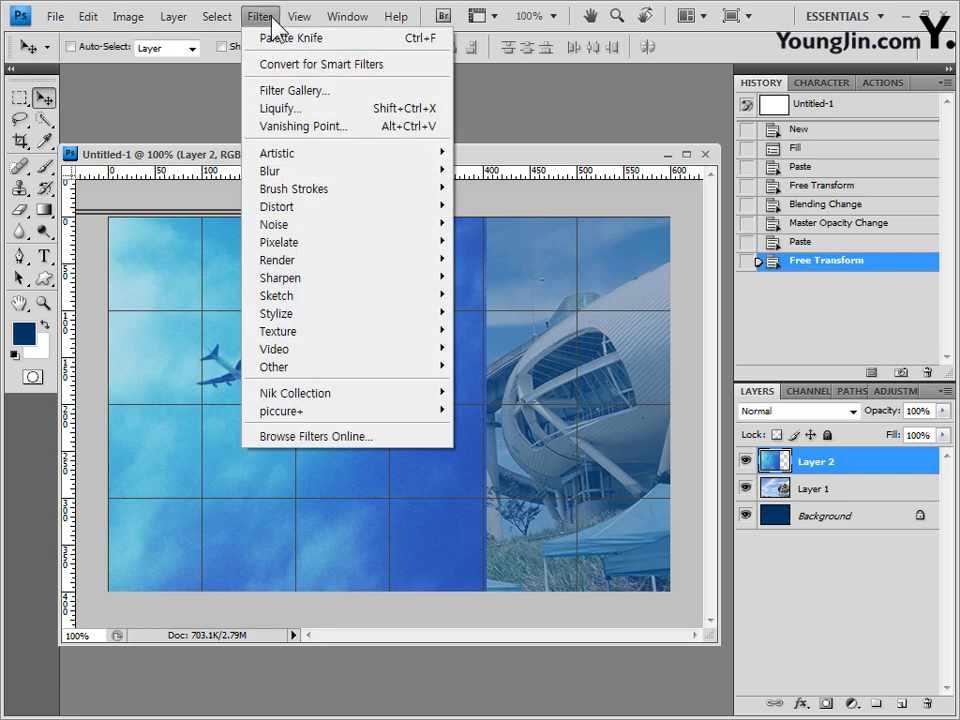
mouse_move(434, 156)
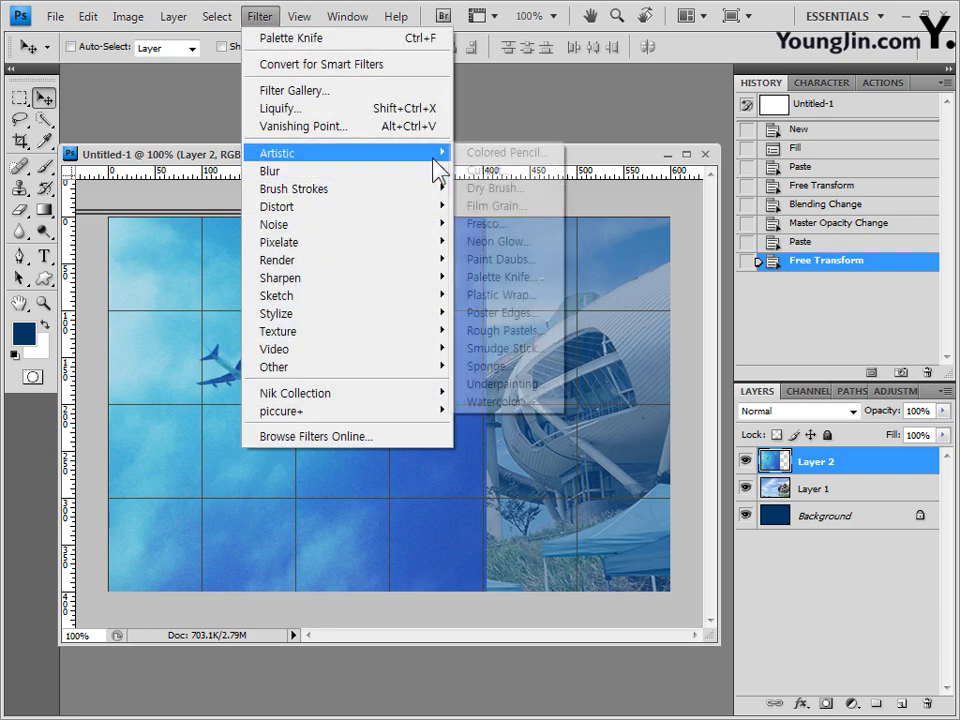
left_click(493, 223)
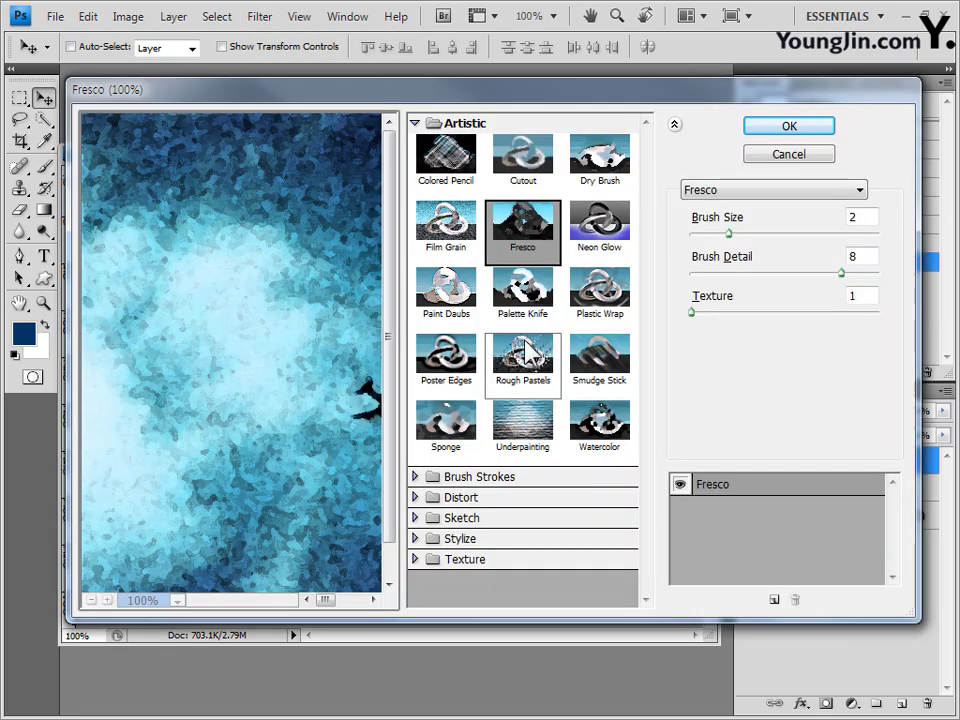
left_click(776, 130)
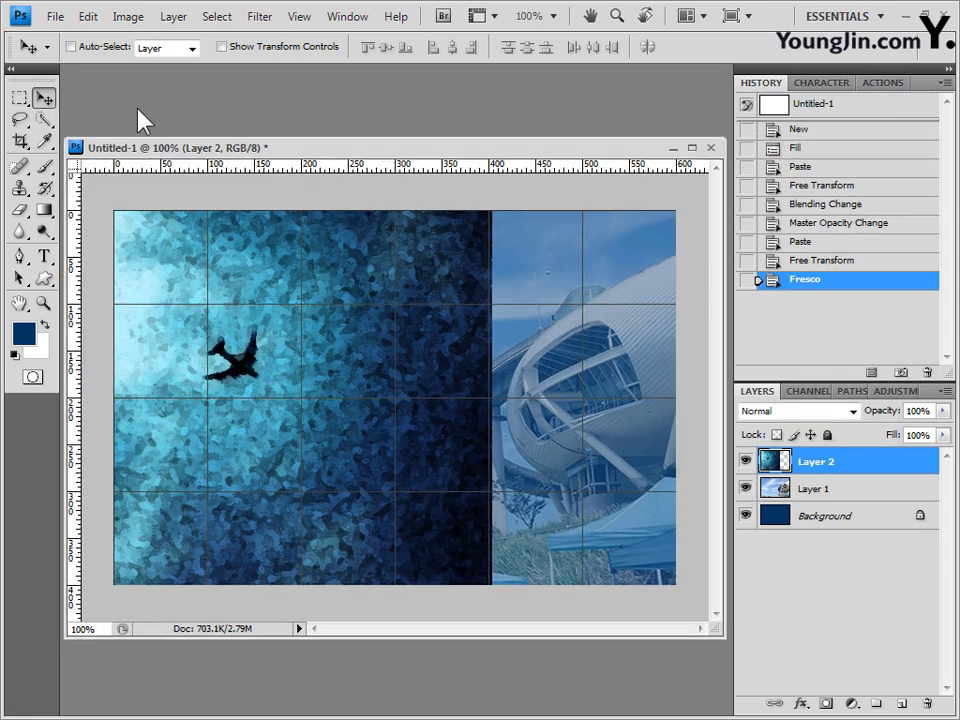
Step: Set up the Gradient tool with the Black, White preset for masking Layer 2
left_click(51, 211)
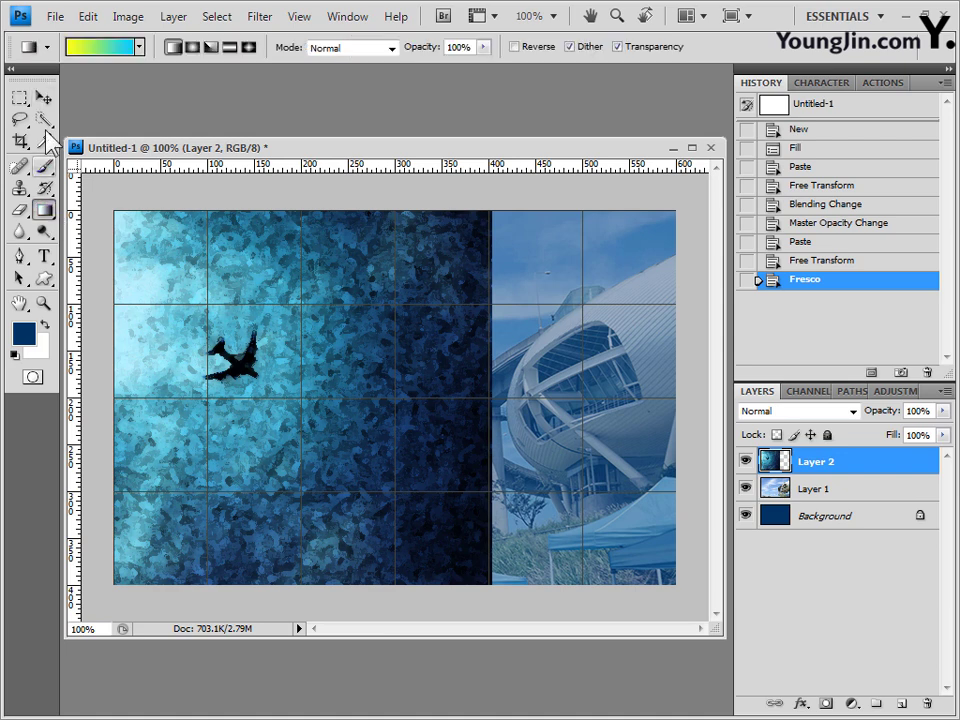
left_click(140, 48)
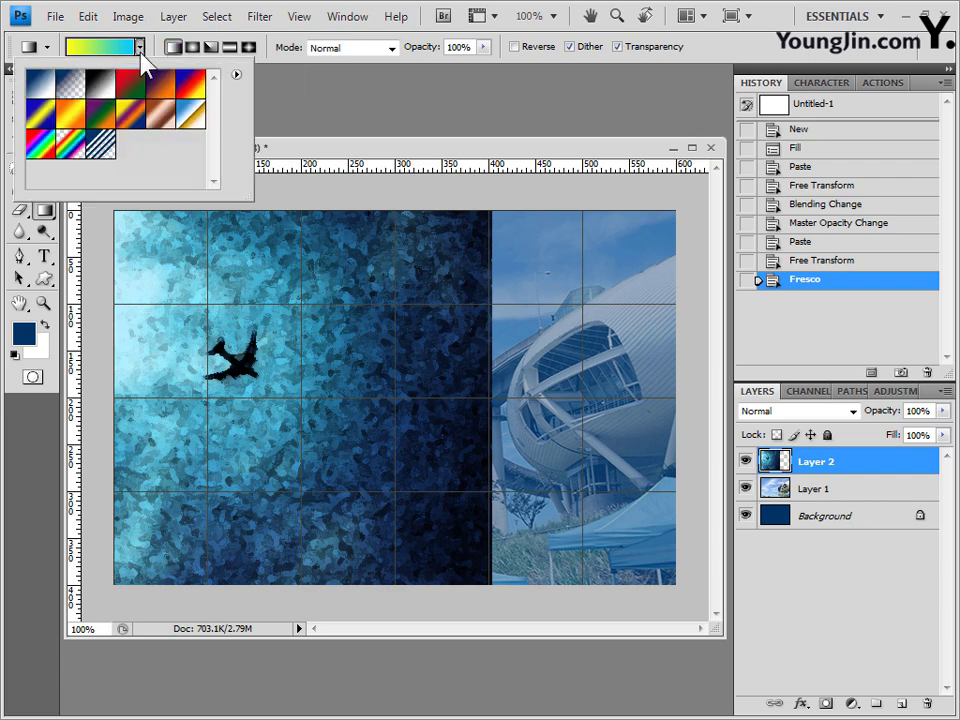
left_click(103, 94)
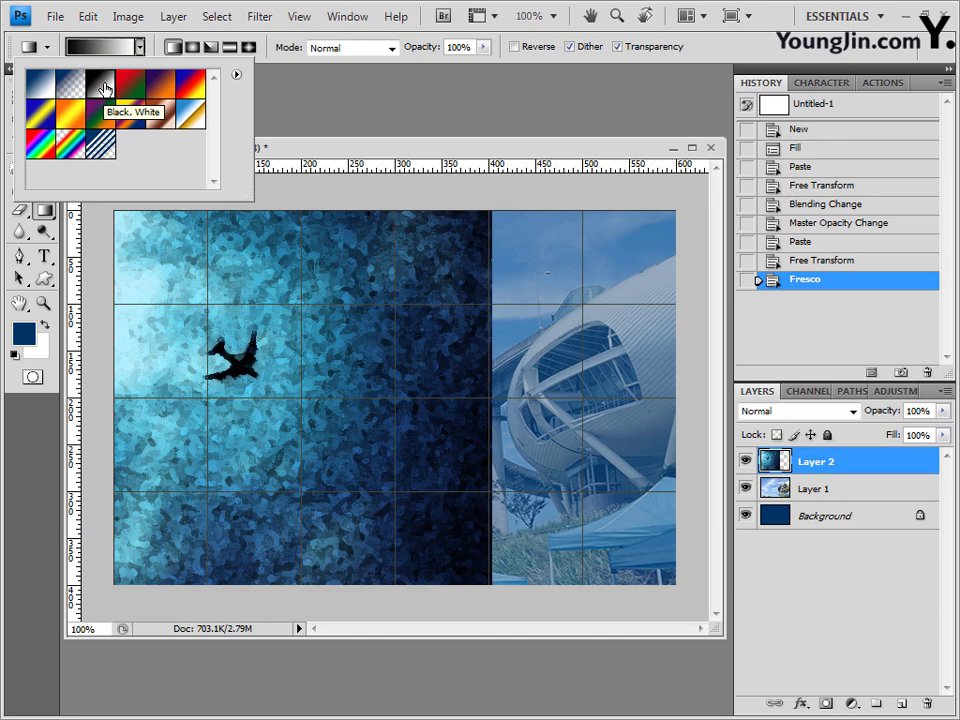
left_click(306, 154)
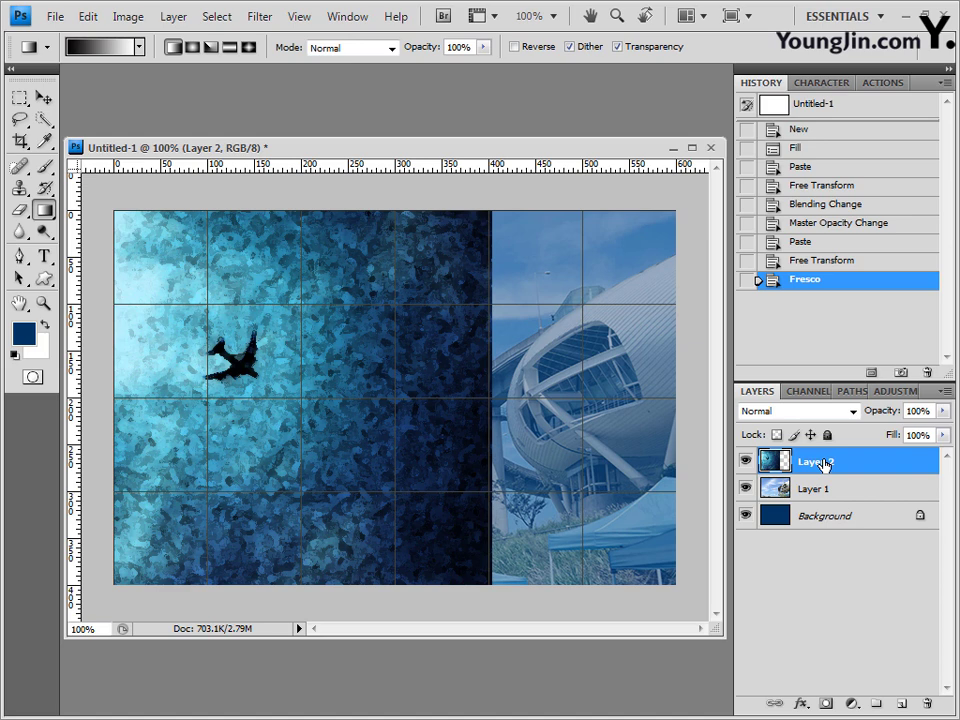
Step: Add a layer mask to Layer 2 and draw a horizontal black-to-white gradient from its right edge to the canvas's left edge
left_click(826, 703)
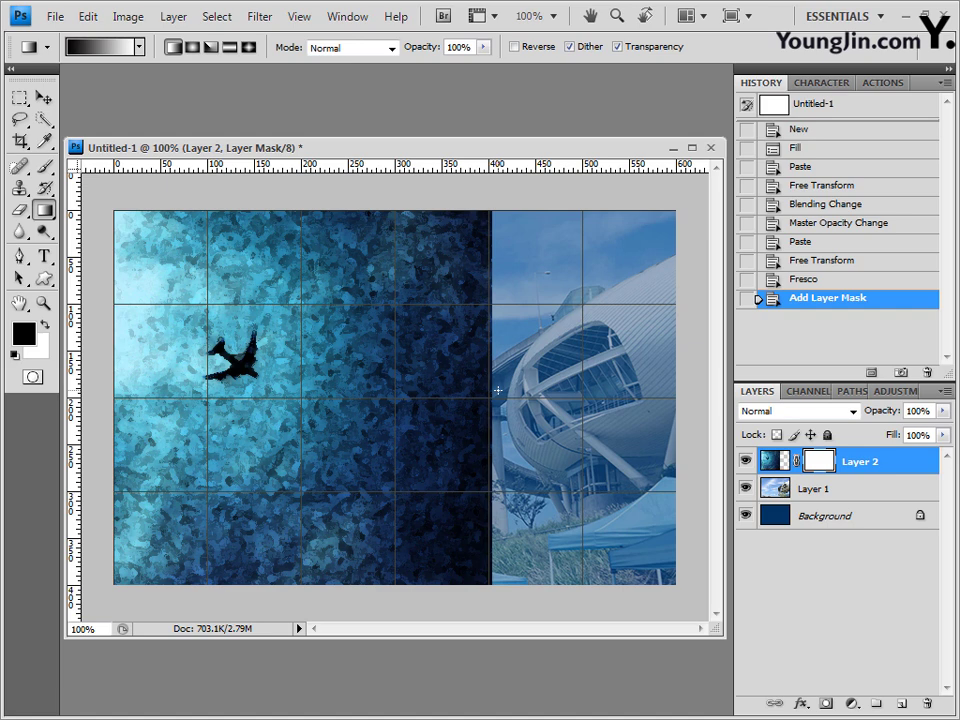
left_click_drag(498, 390, 123, 390)
left_click_drag(114, 390, 114, 390)
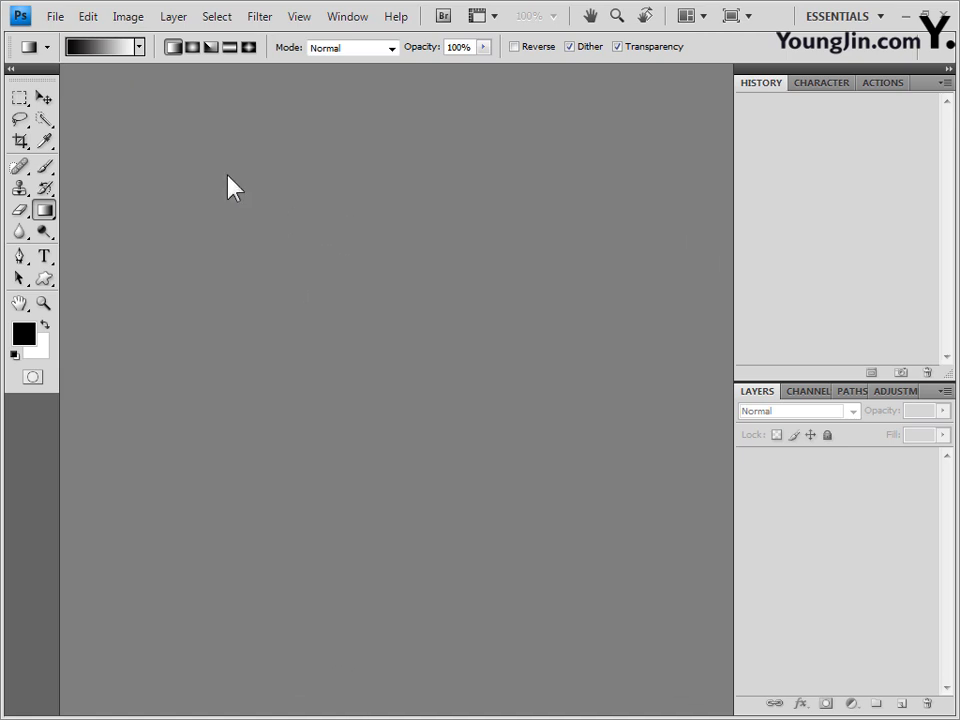
Step: Create a new 600 × 400 pixel RGB document at 72 pixels/inch with a white background
key("ctrl+n")
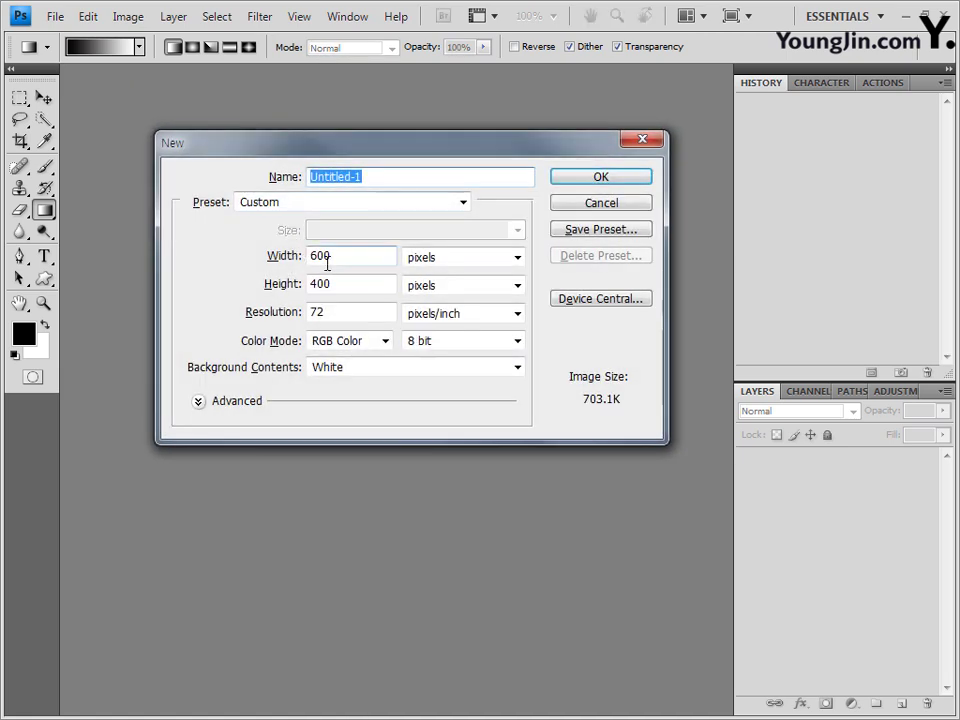
left_click(636, 180)
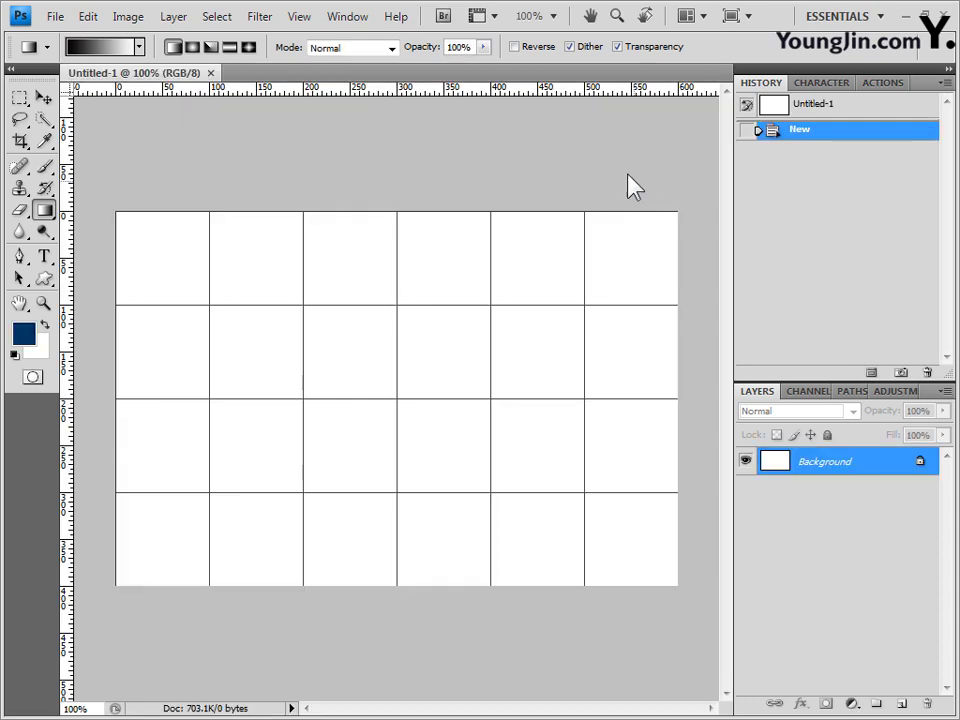
Step: Open 약수.jpg and 커피.jpg together and return to the blank Untitled-1 document
left_click(56, 17)
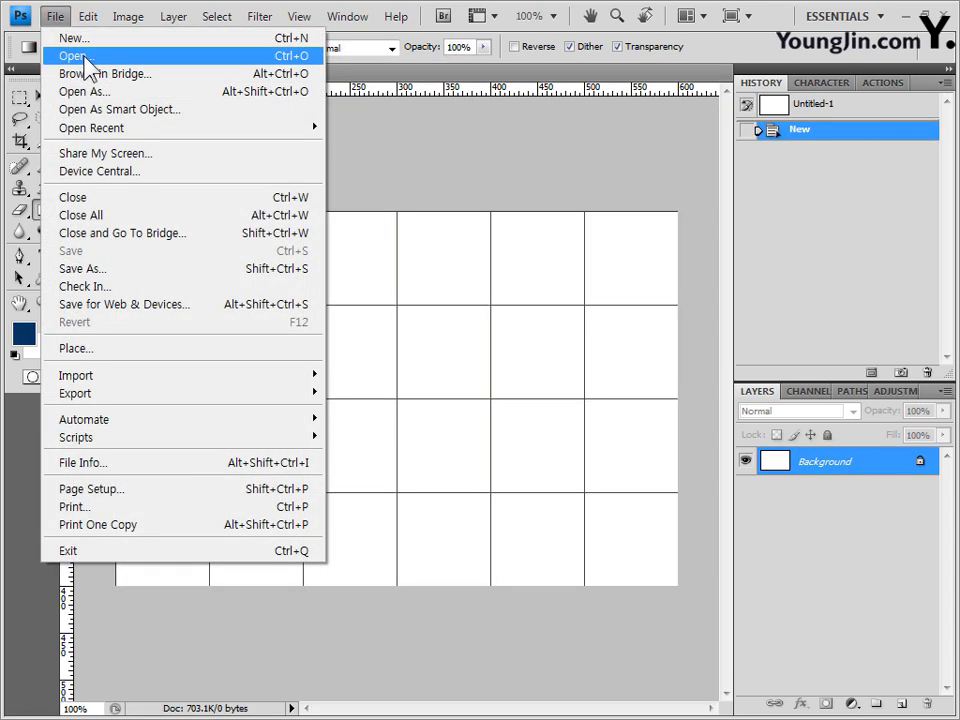
left_click(85, 57)
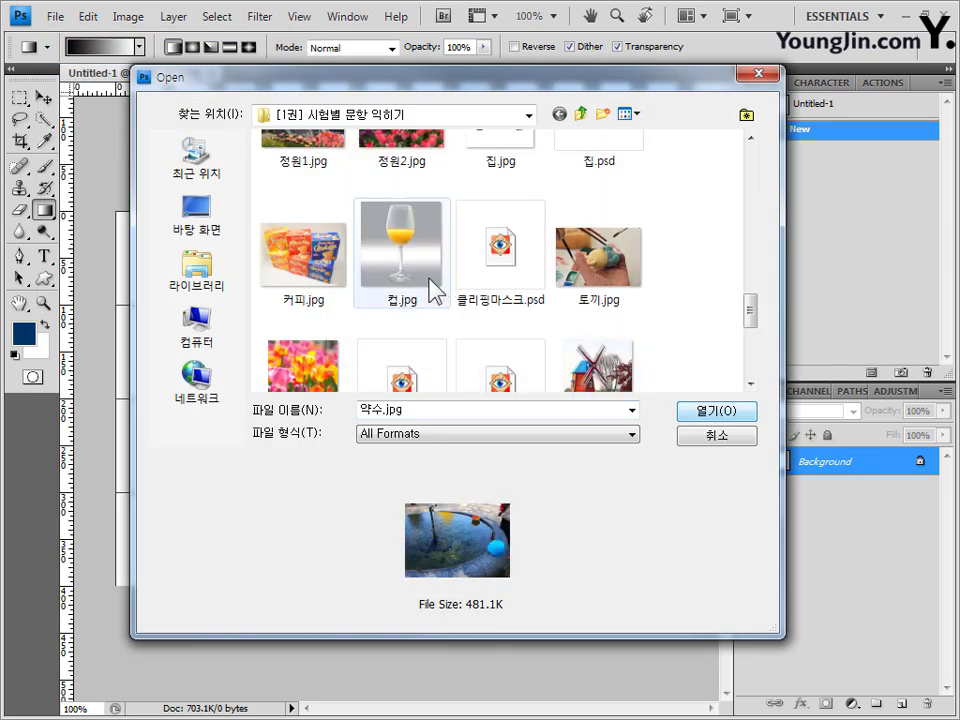
left_click(298, 276, "ctrl")
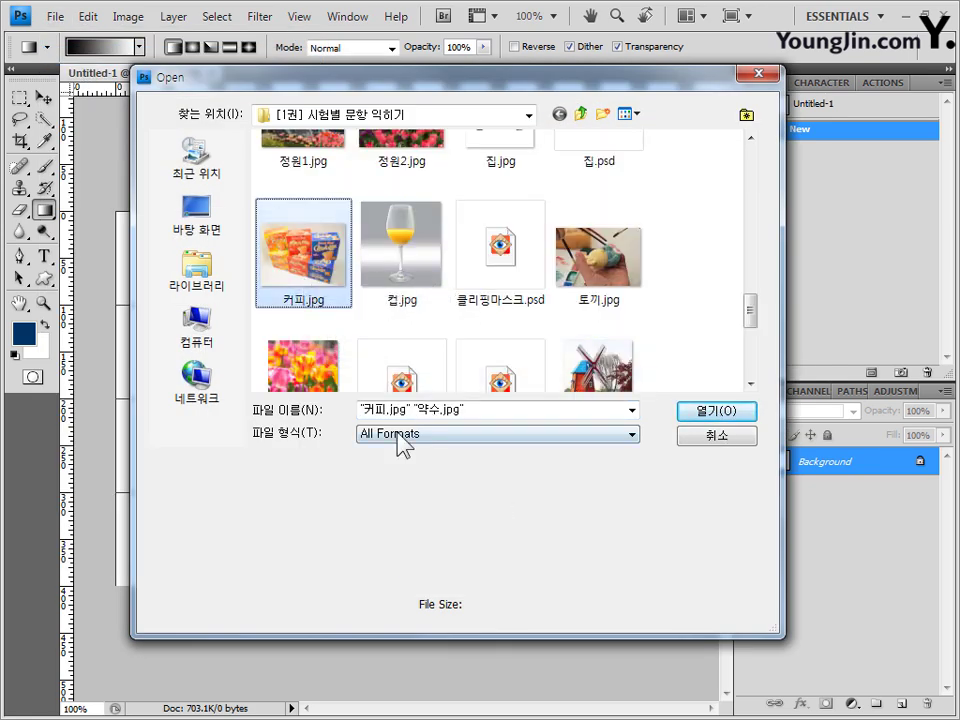
left_click(710, 412)
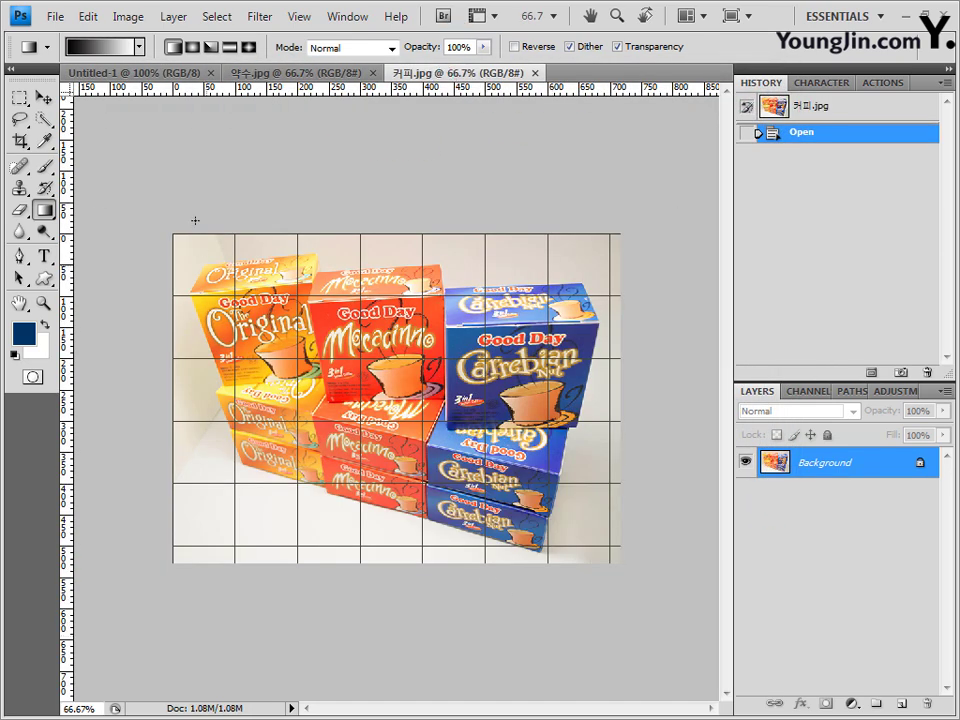
left_click(166, 74)
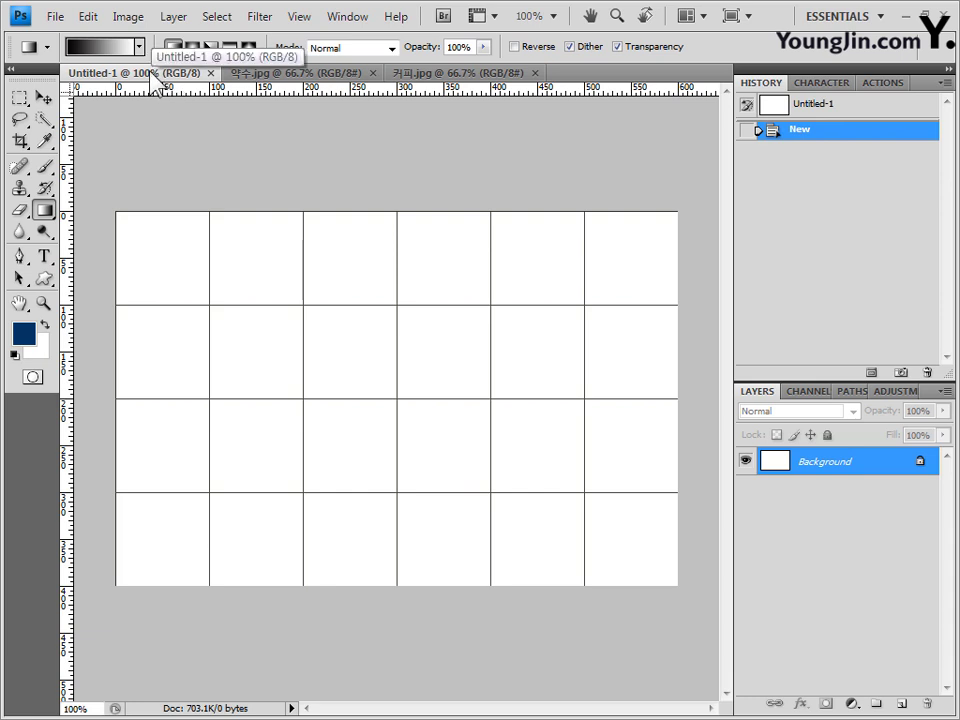
left_click(103, 44)
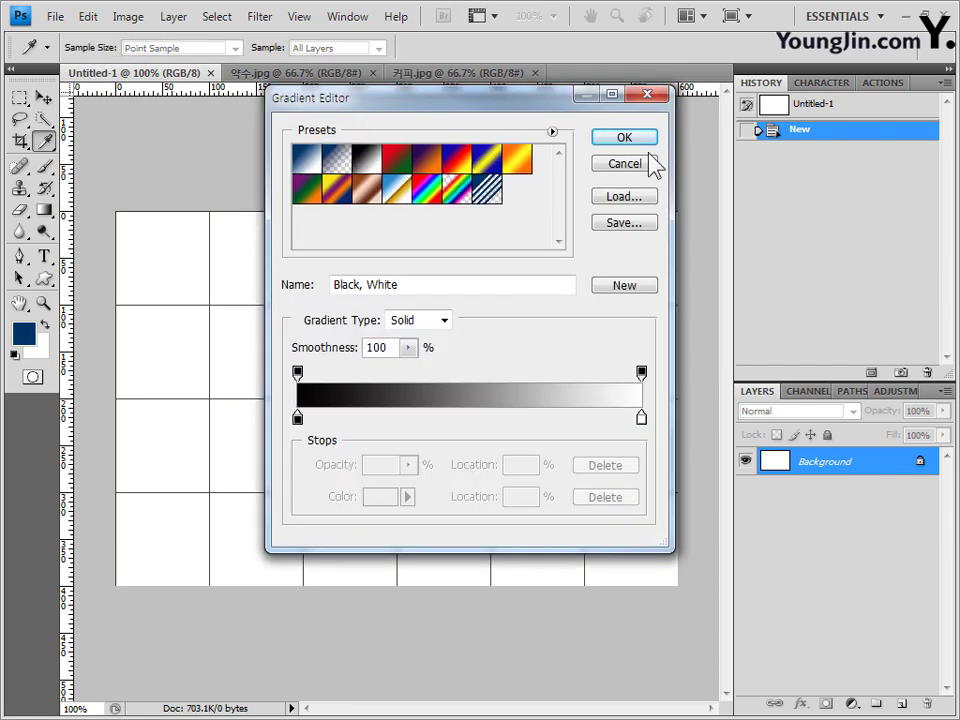
left_click(646, 95)
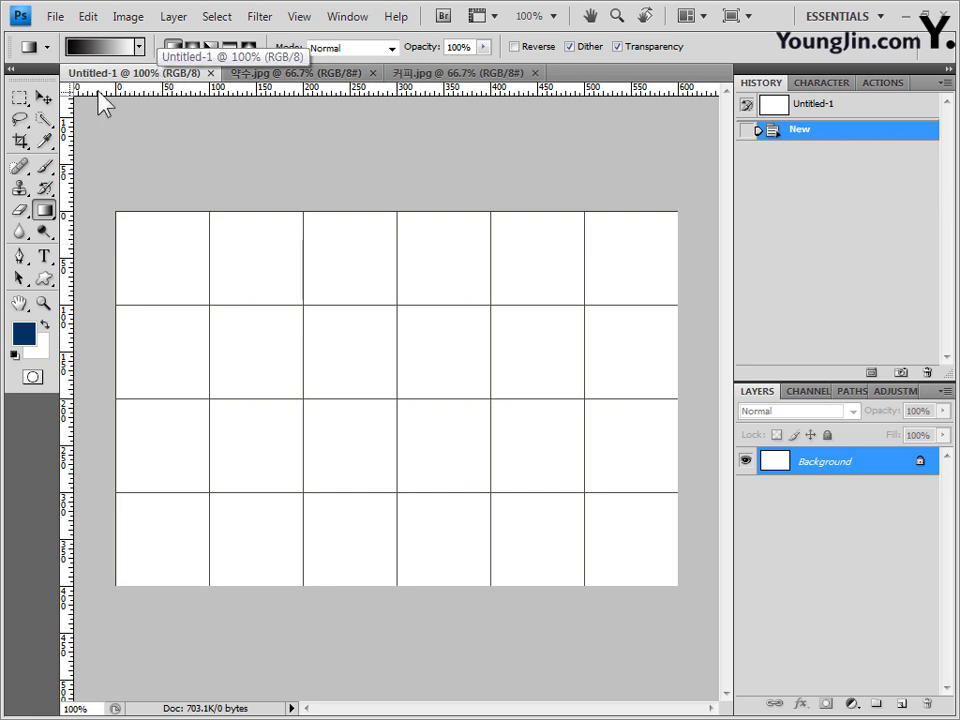
left_click(22, 334)
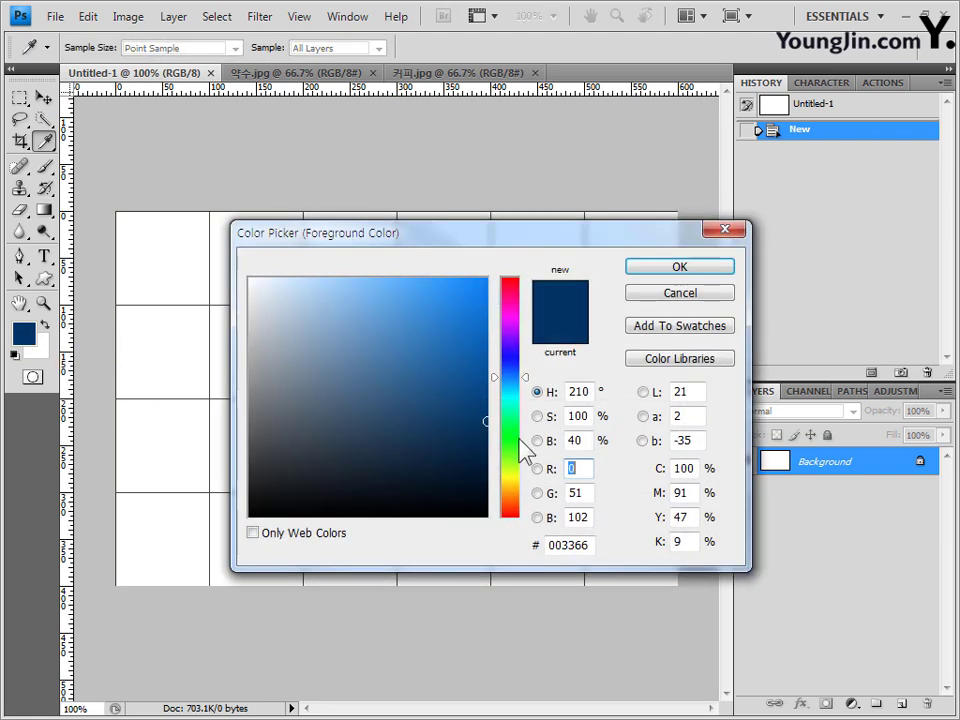
left_click(581, 545)
left_click(705, 296)
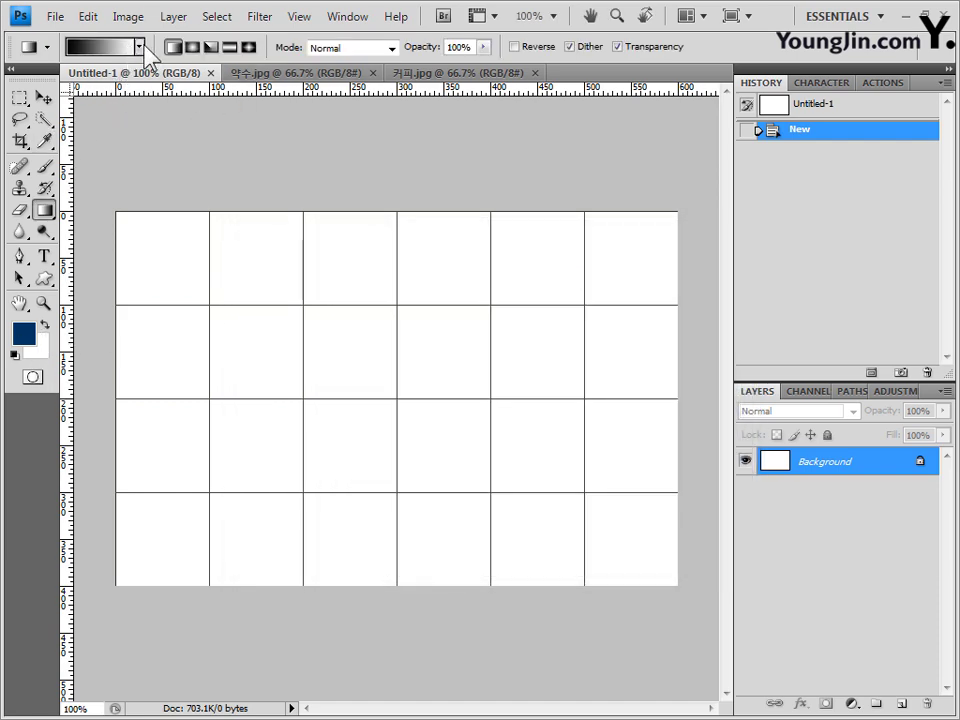
Step: Choose the Foreground to Background preset for the Gradient tool
left_click(140, 46)
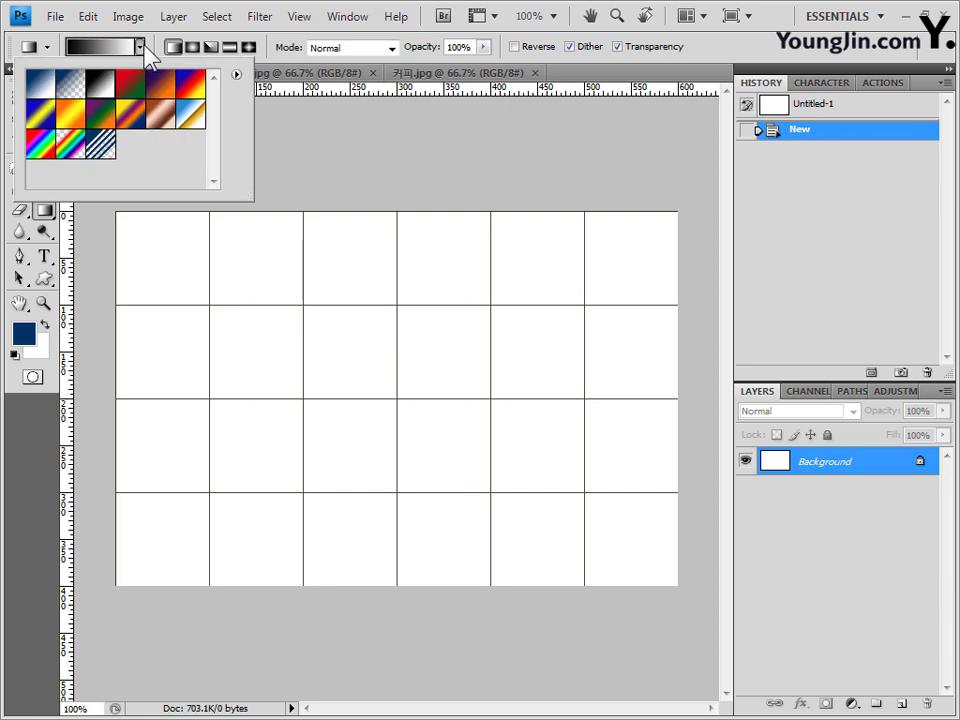
left_click(47, 88)
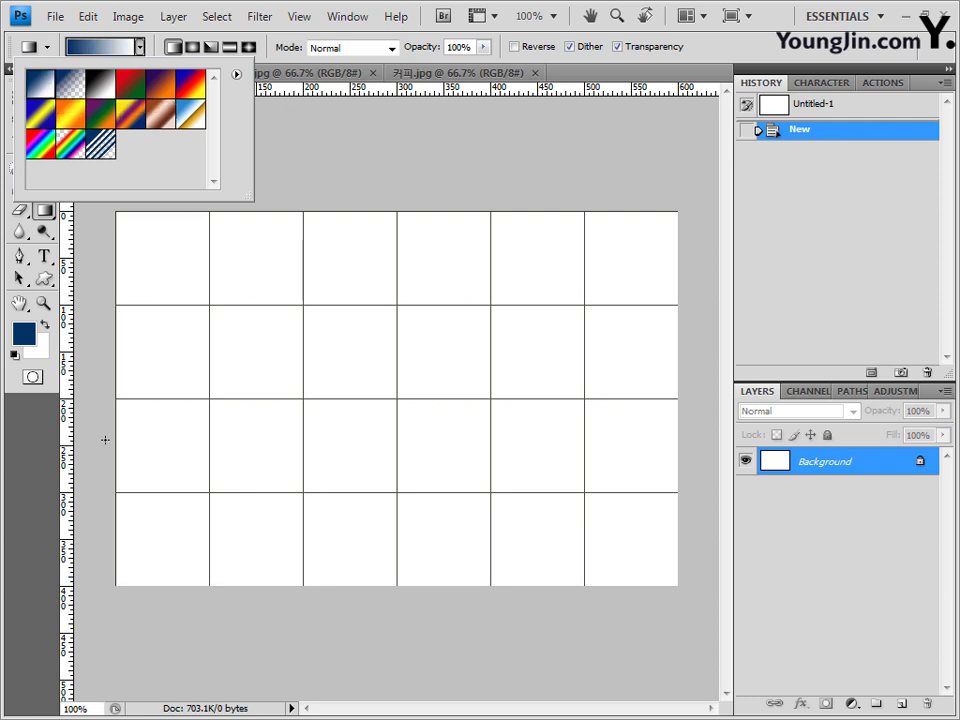
left_click(727, 55)
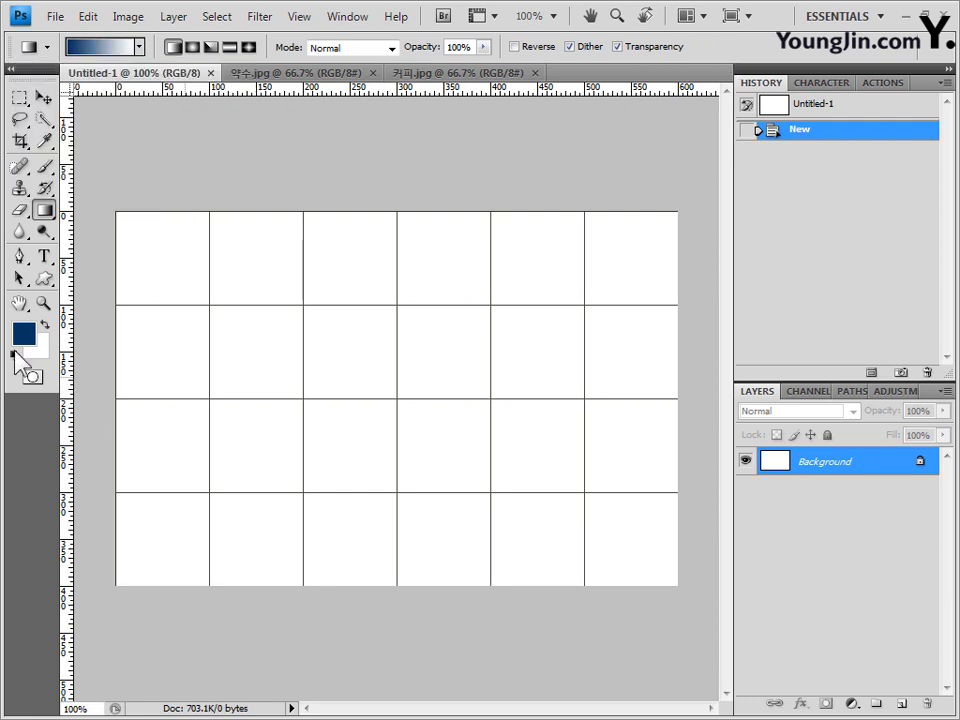
Step: Base a custom gradient on the Black, White preset and set its starting color stop to ffcc33
left_click(110, 48)
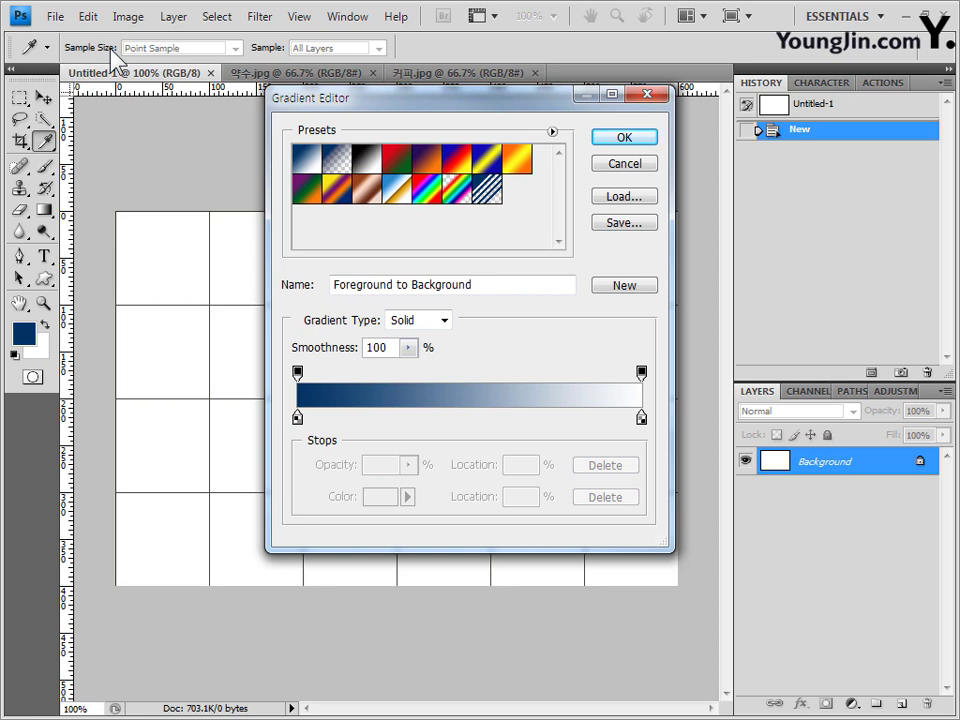
left_click(367, 158)
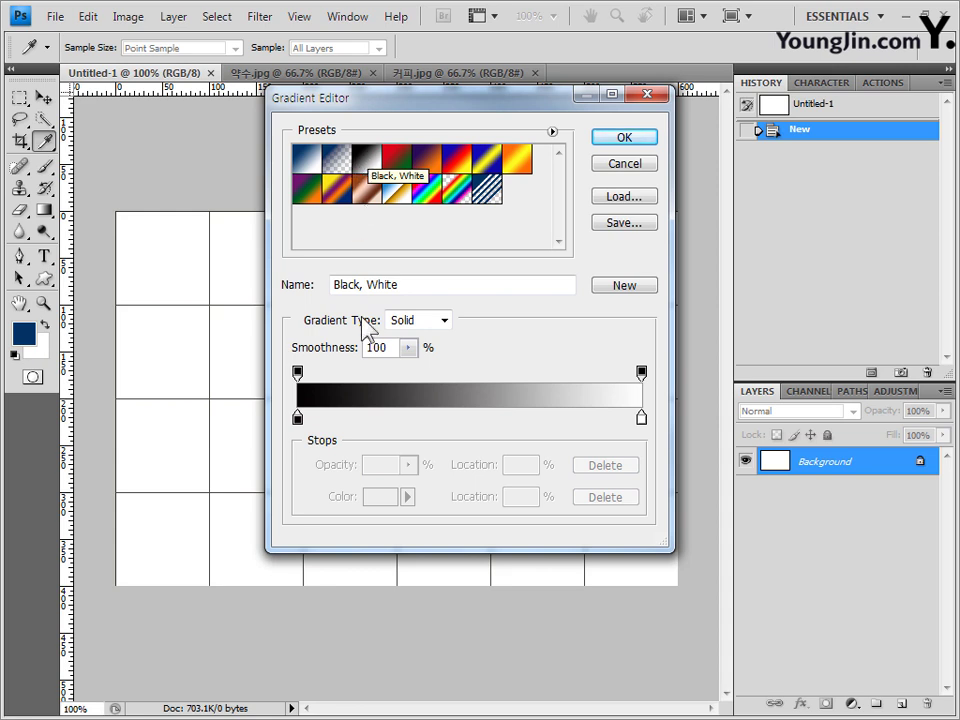
left_click(298, 419)
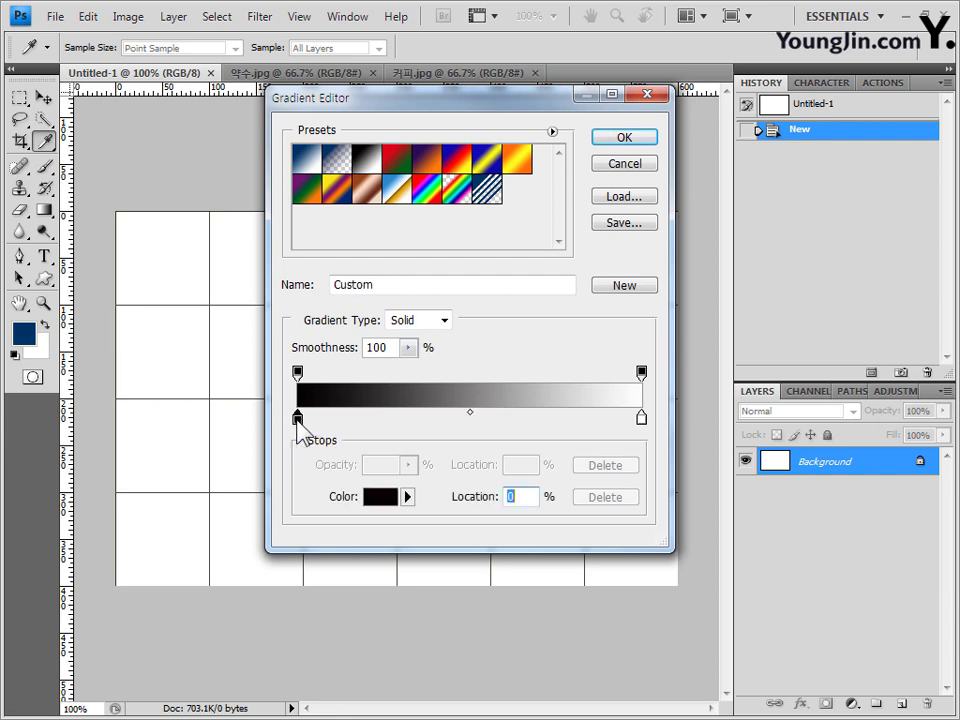
double_click(298, 419)
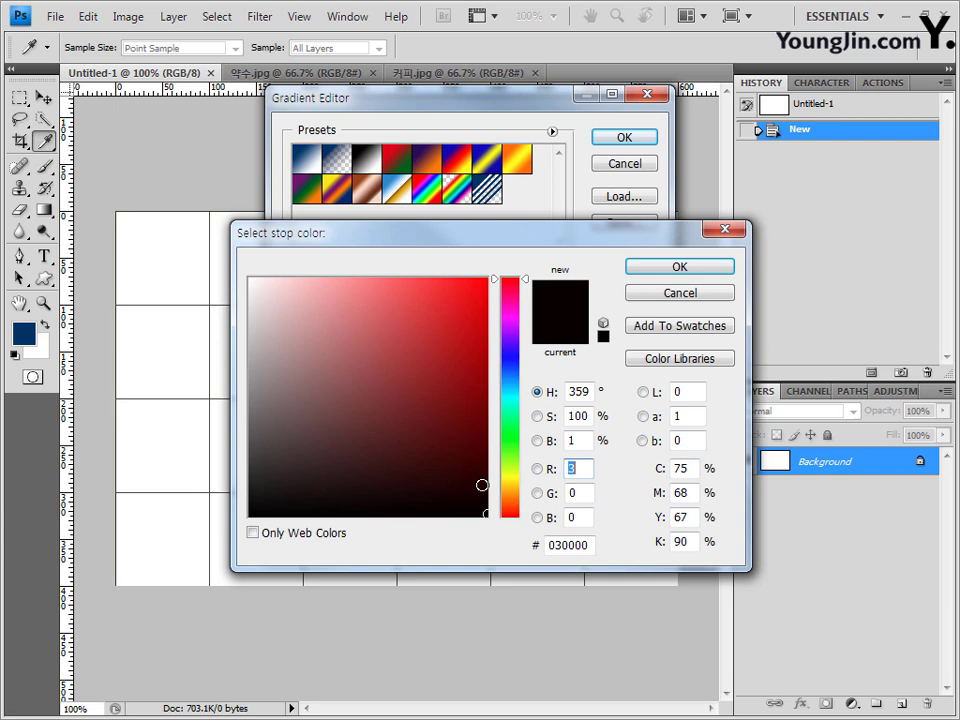
left_click(590, 545)
type("ffcc33")
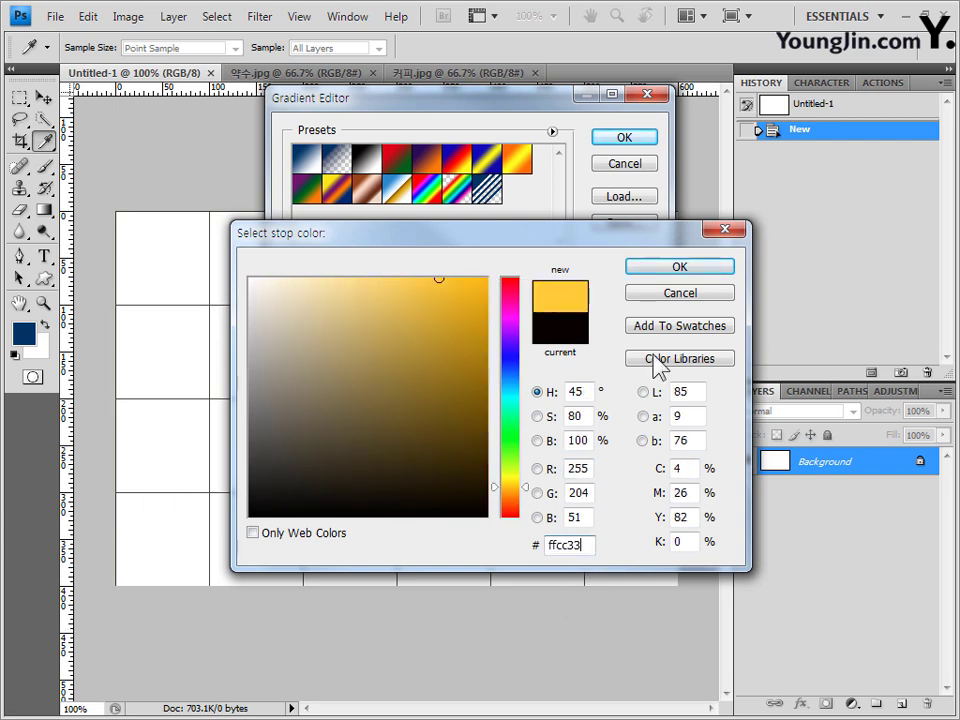
left_click(684, 268)
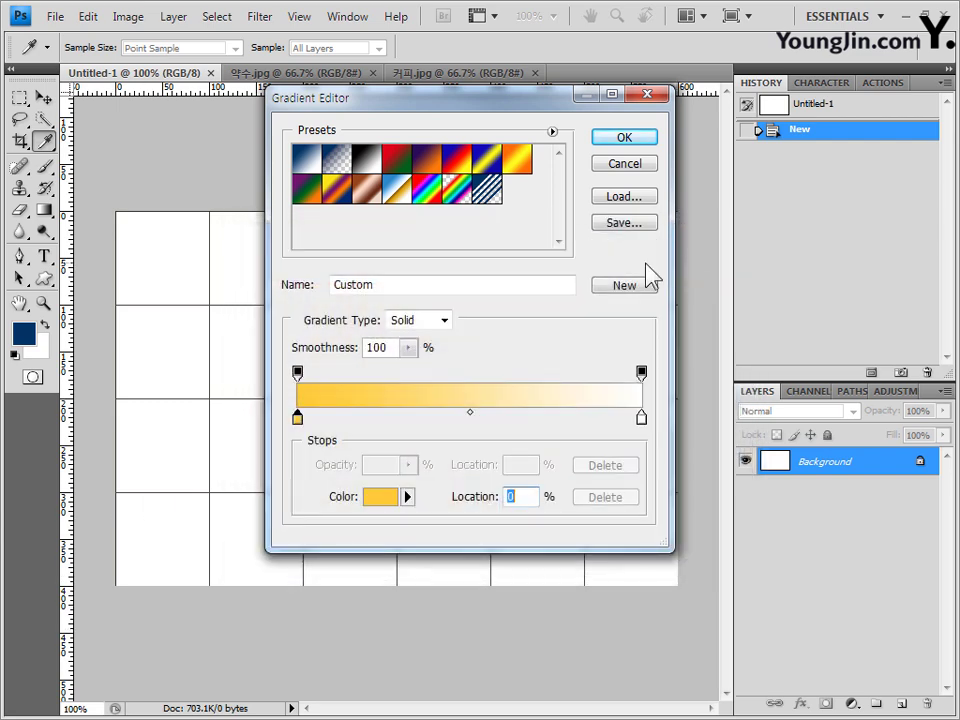
Step: Use white (ffffff) for the gradient's end stop at 100% and accept the custom gradient
left_click(641, 418)
double_click(641, 418)
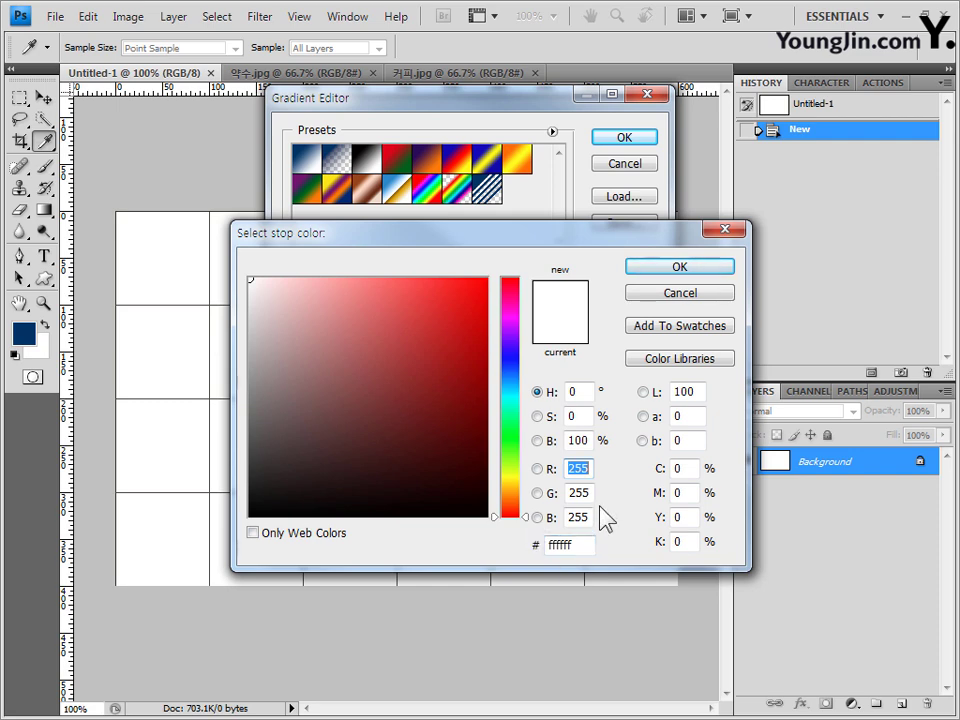
left_click(696, 268)
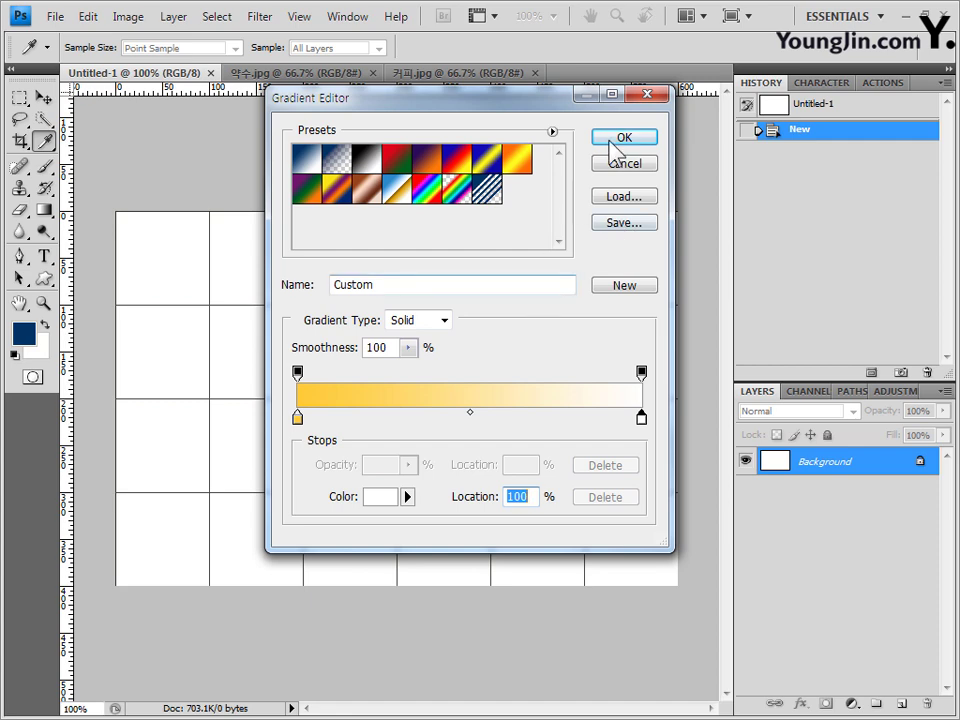
left_click(643, 144)
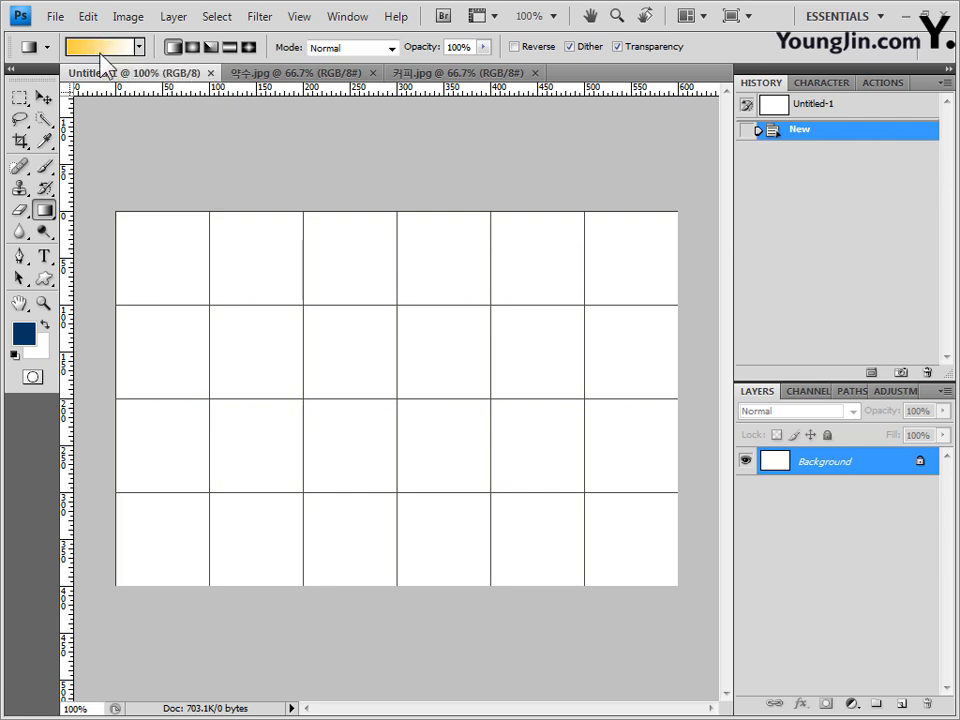
Step: Hide the grid and fill the Background with the yellow-to-white linear gradient, drawn vertically from the canvas's bottom edge to its top edge
key("ctrl+apostrophe")
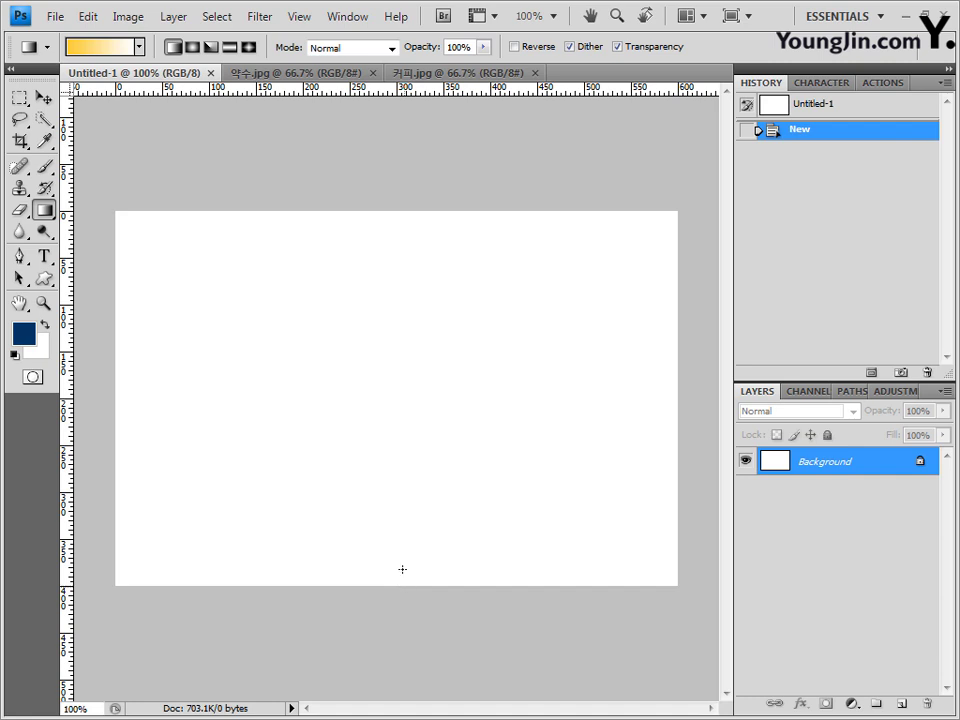
left_click_drag(404, 582, 402, 212)
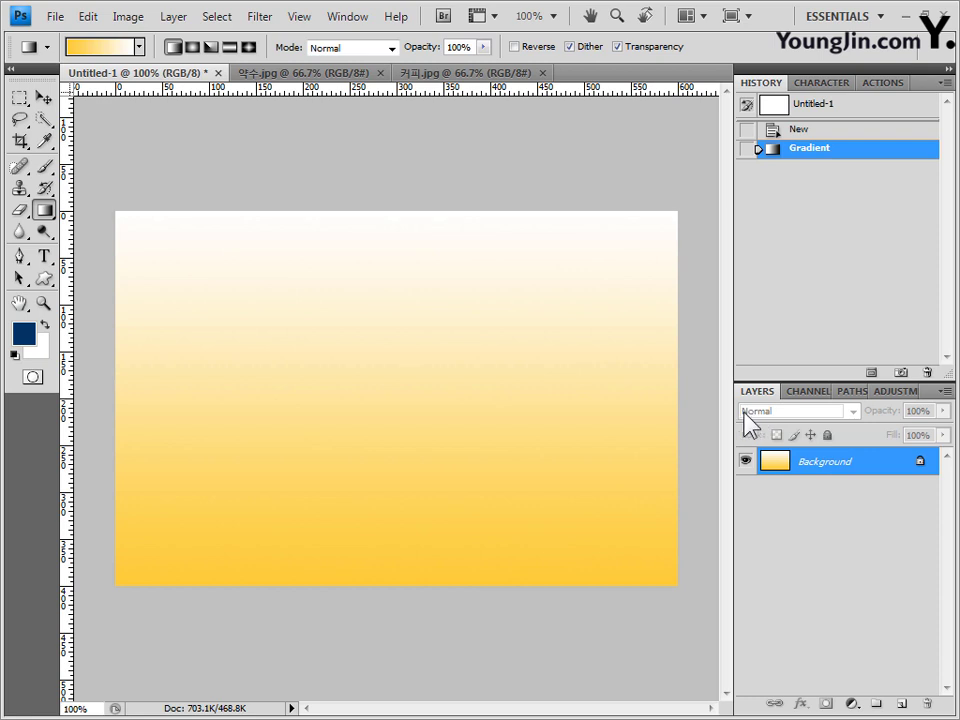
Step: Copy the entire 약수.jpg image and paste it into Untitled-1 above the gradient background
left_click(315, 73)
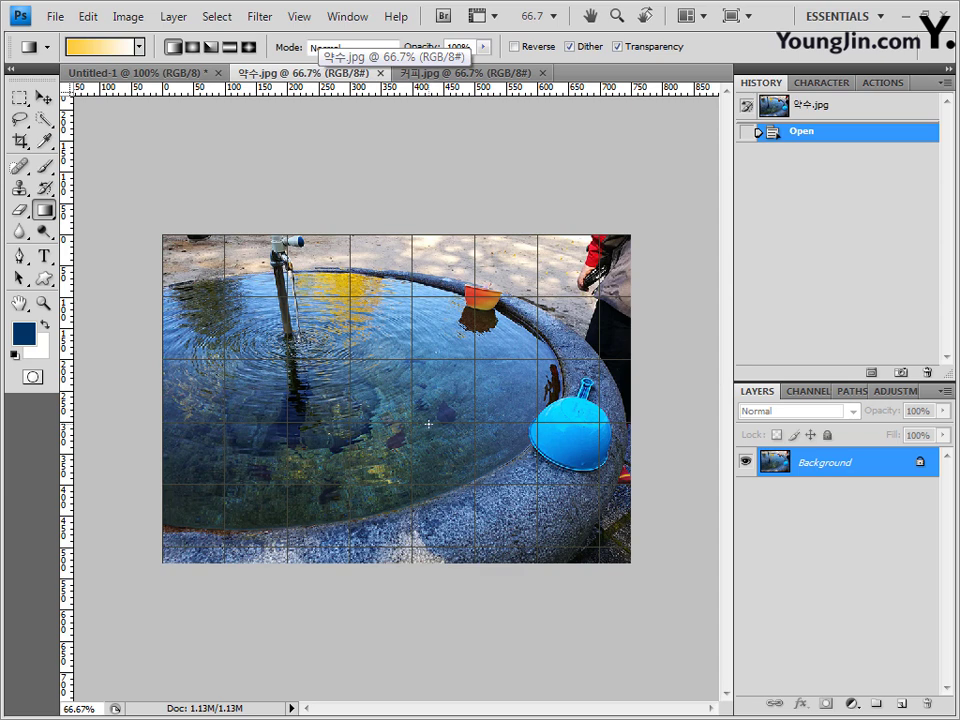
key("ctrl+a")
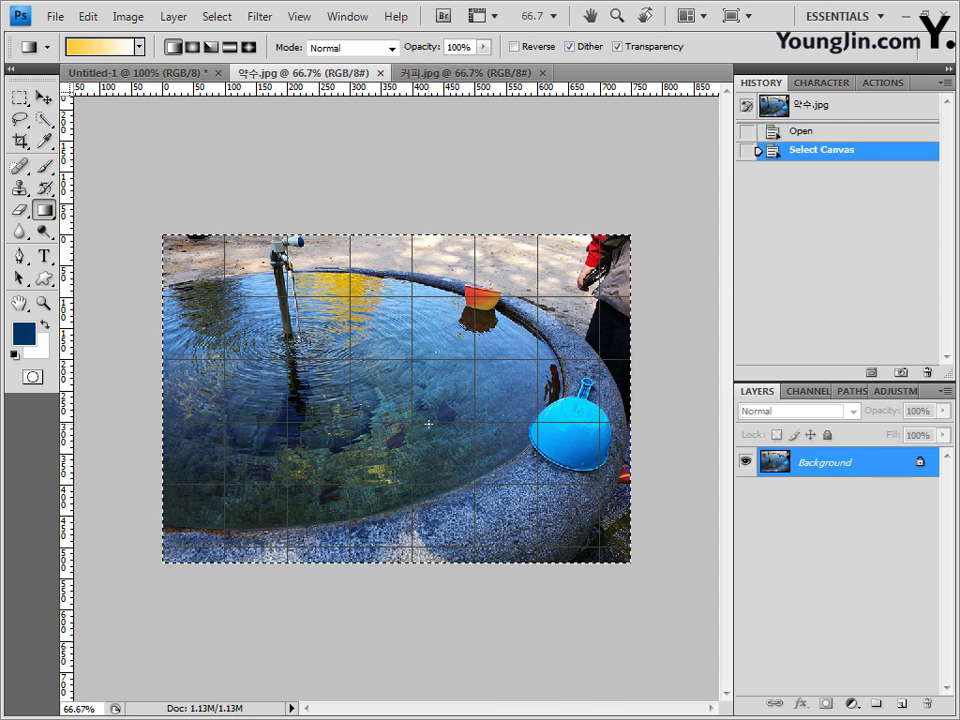
left_click(135, 73)
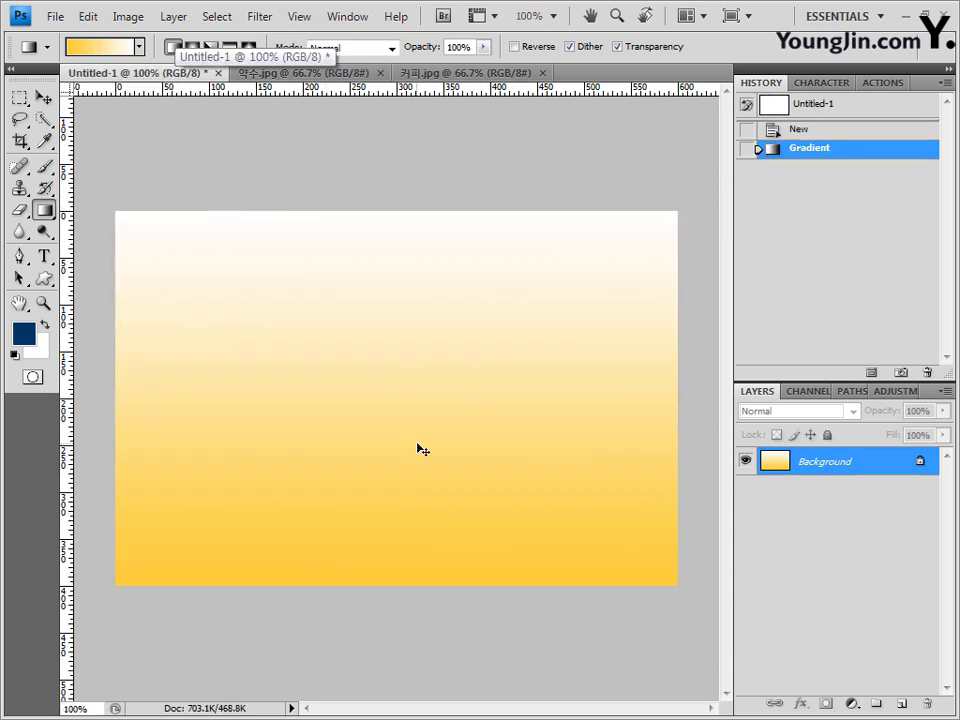
key("ctrl+v")
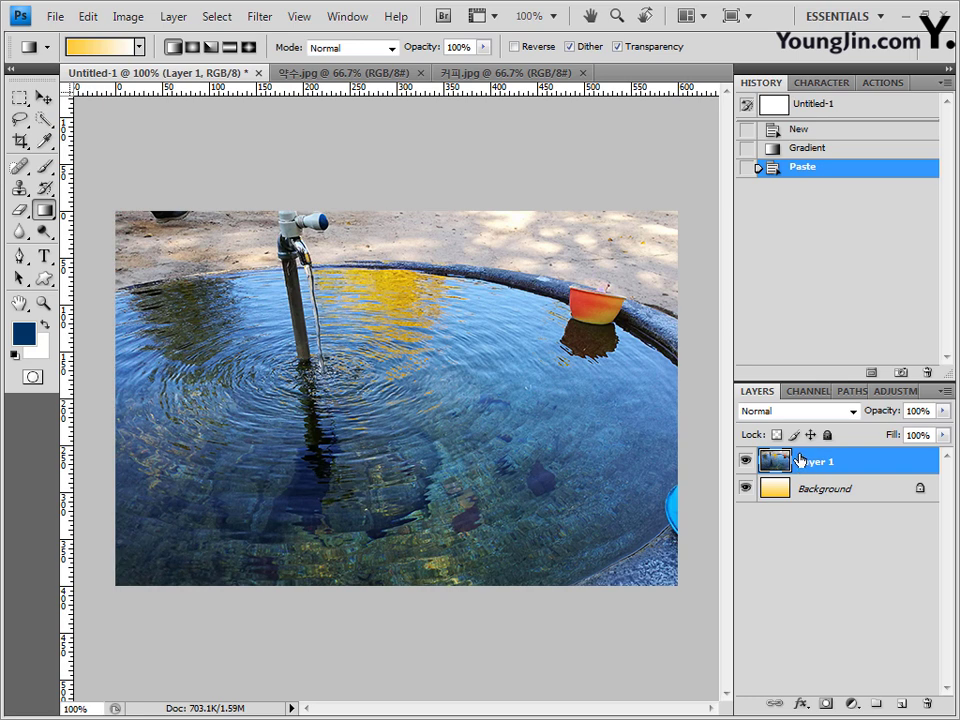
Step: With the grid shown as a guide, scale Layer 1 proportionally to 80.6%, reposition it to cover the canvas, and hide the grid
key("ctrl+apostrophe")
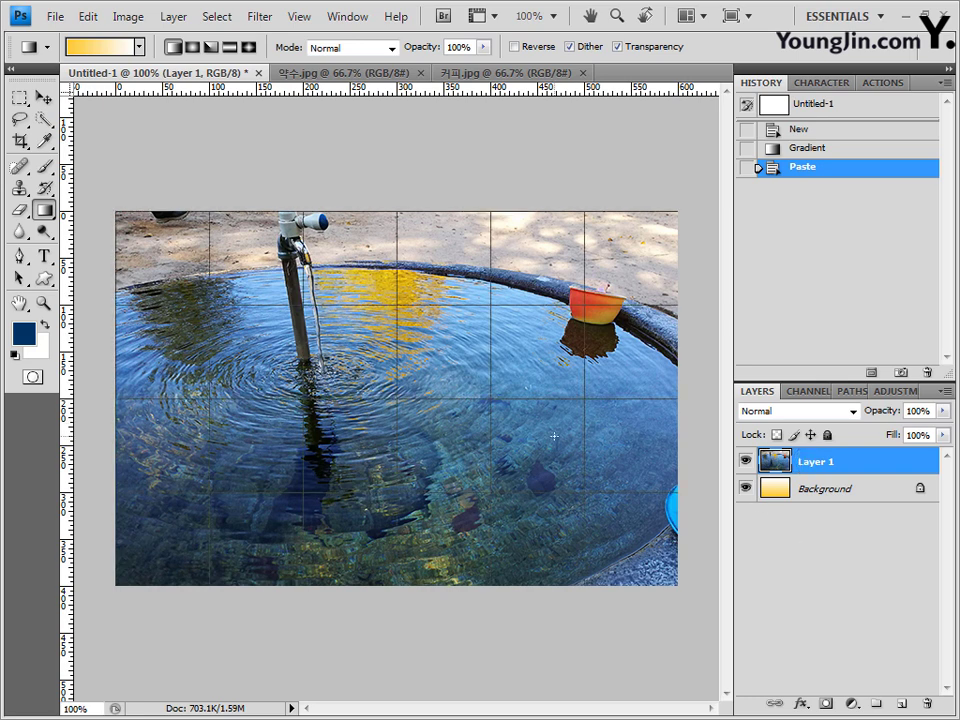
key("ctrl+t")
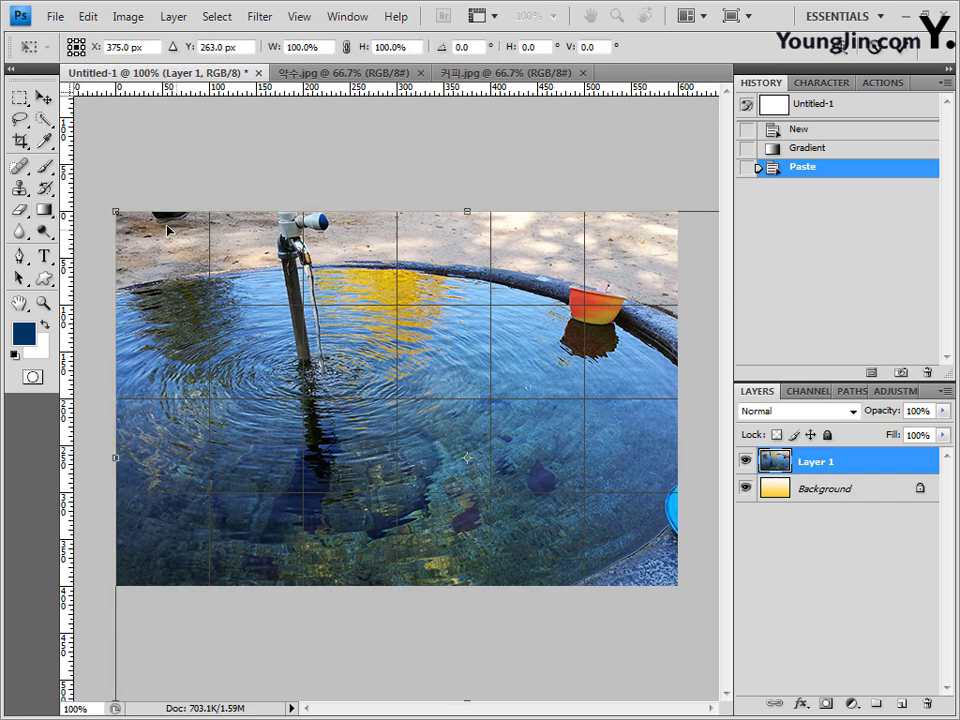
left_click_drag(122, 224, 161, 263)
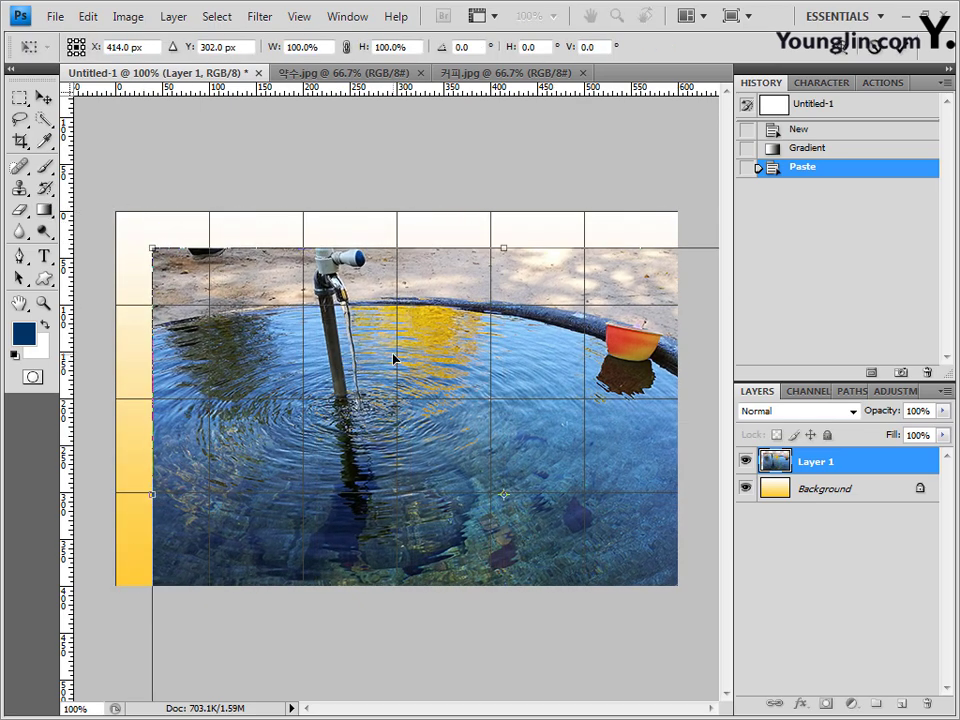
left_click_drag(383, 348, 296, 249)
left_click_drag(196, 150, 196, 201)
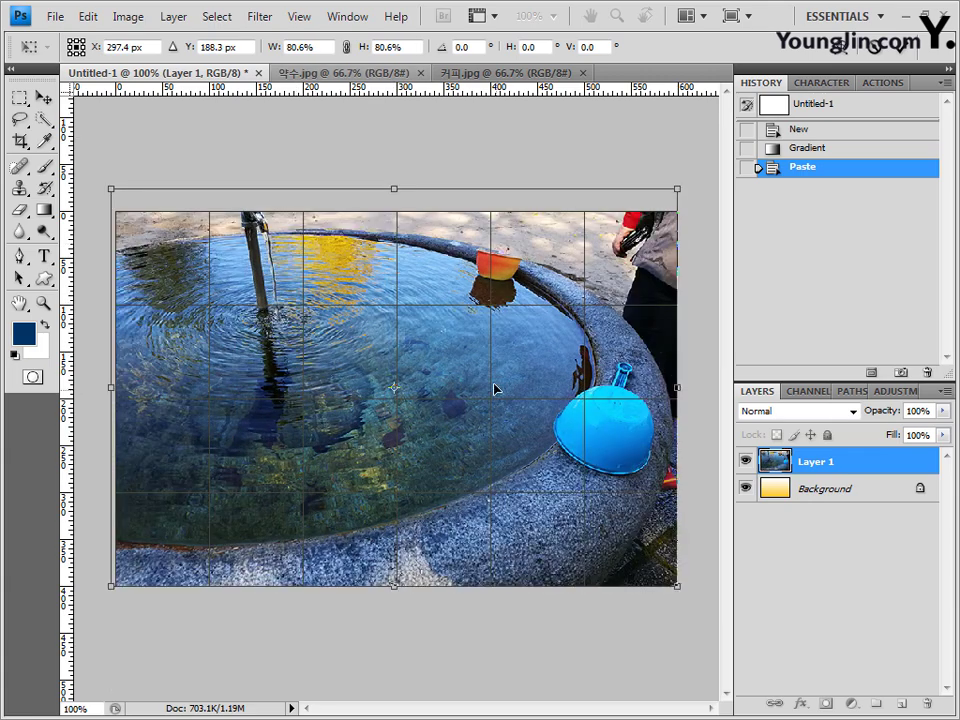
key("Return")
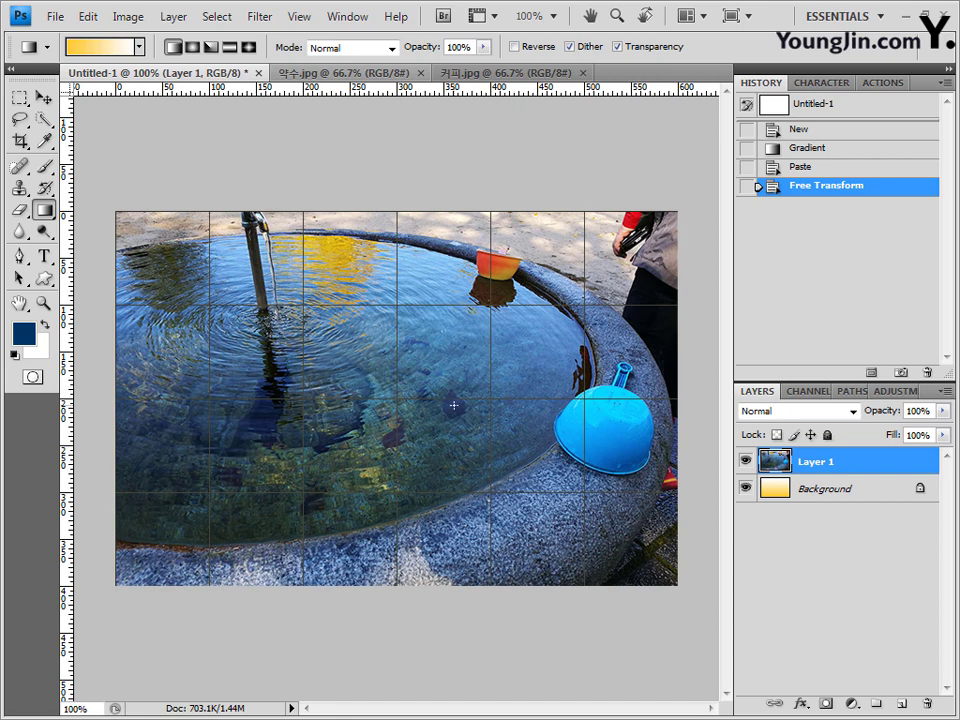
key("ctrl+apostrophe")
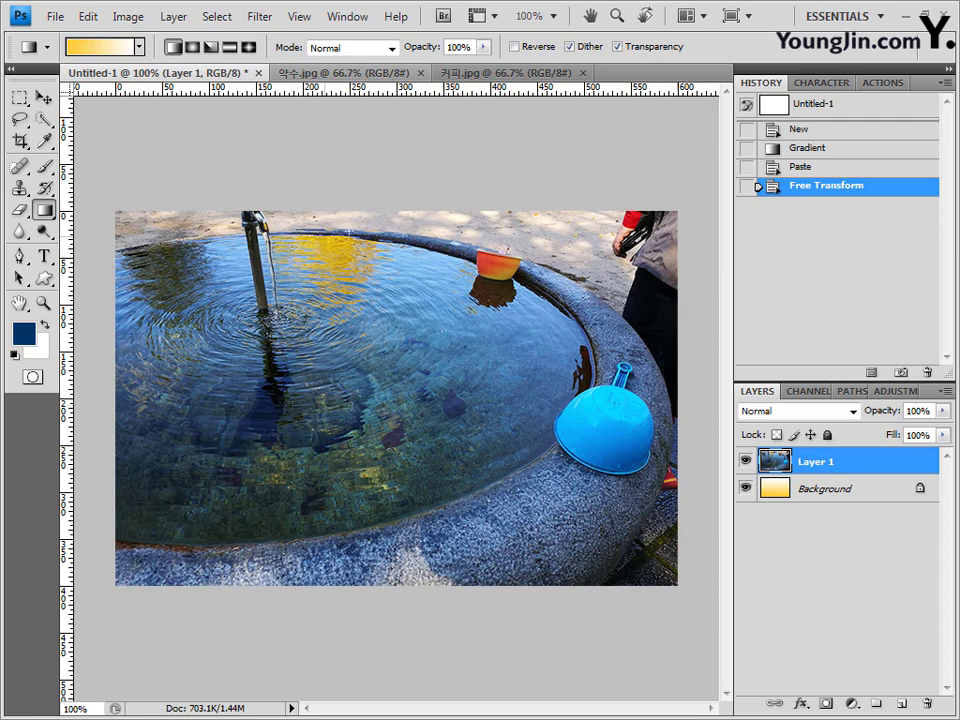
Step: Apply the Texturizer filter to Layer 1 with Canvas texture, 100% scaling, relief 4 and light from the top
left_click(276, 22)
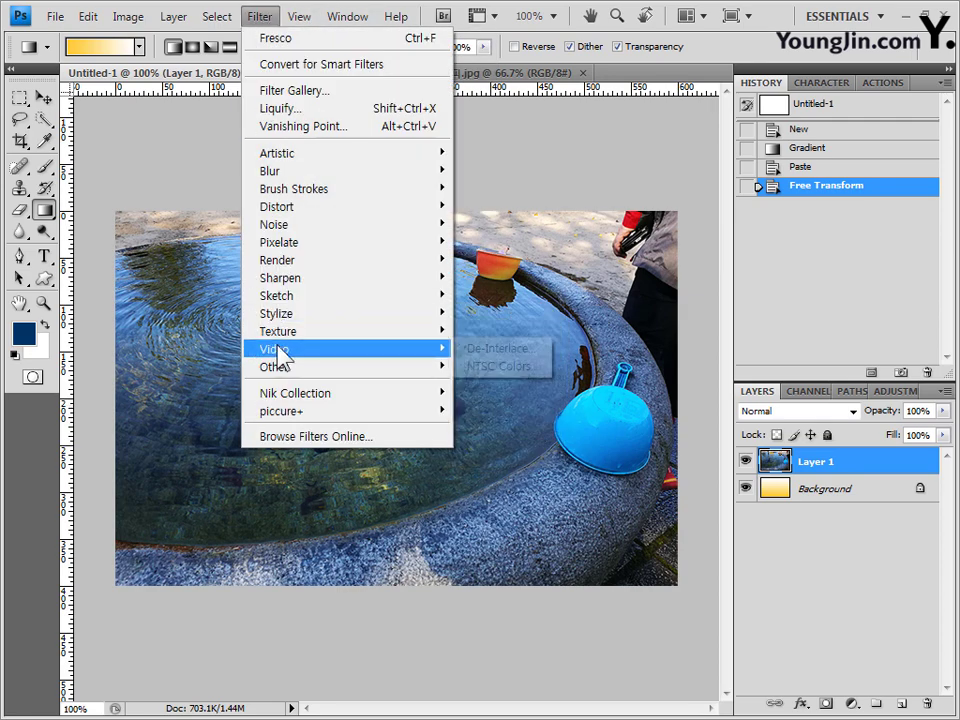
mouse_move(286, 336)
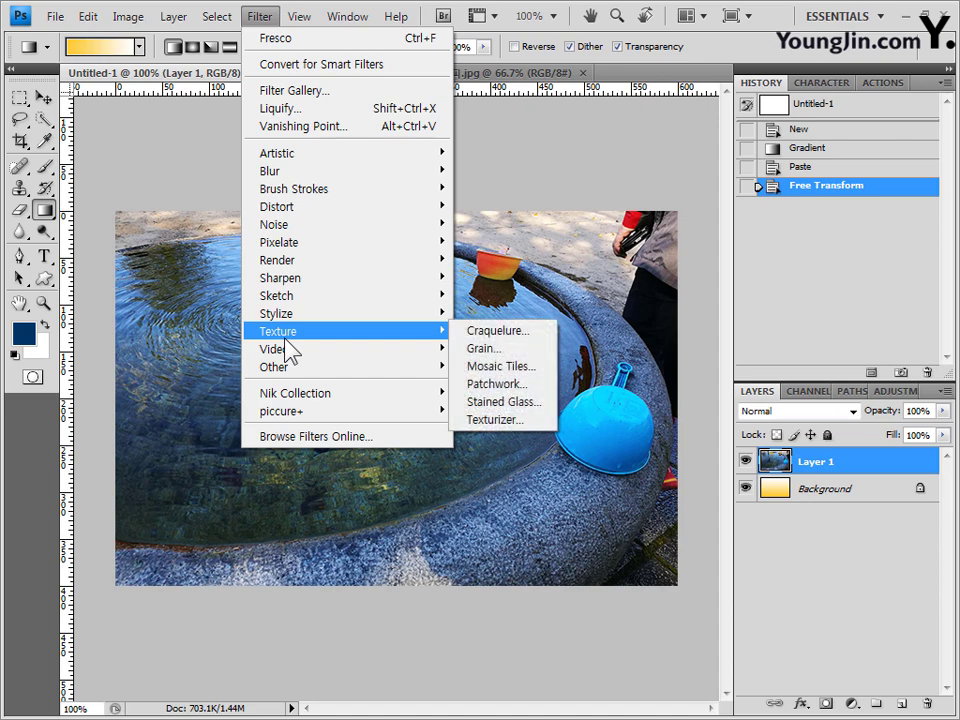
left_click(510, 420)
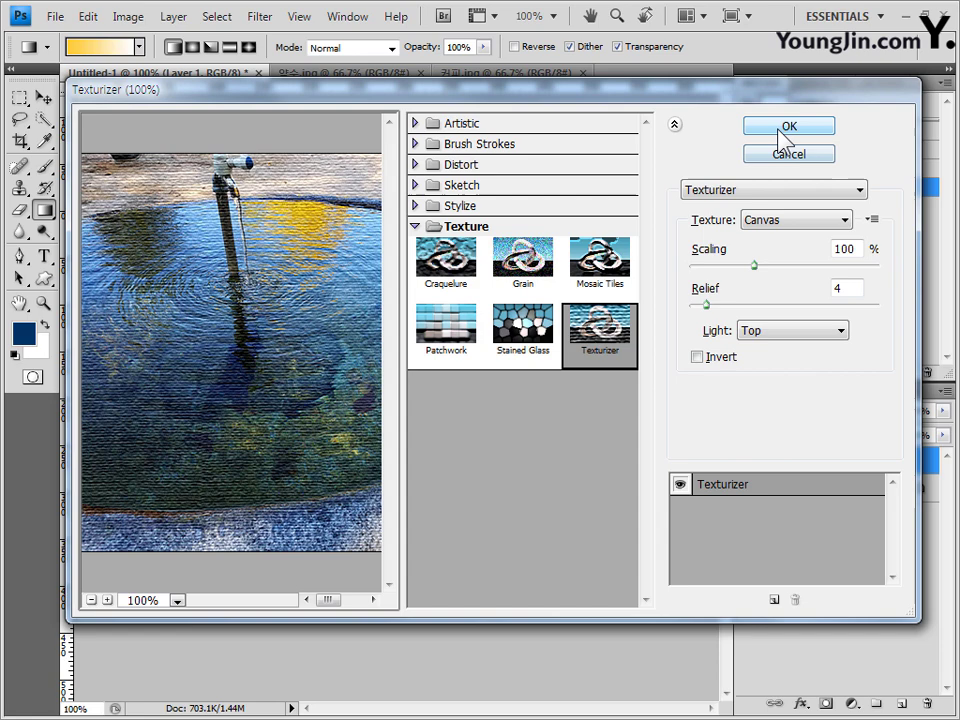
left_click(786, 127)
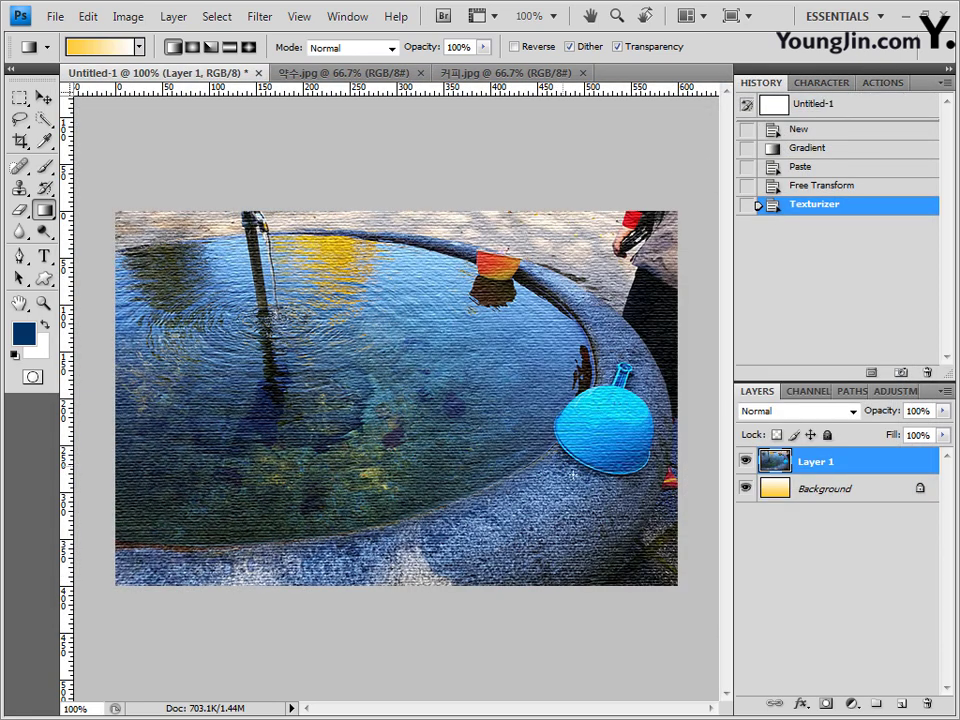
Step: Add a layer mask to Layer 1 and fill it with a linear Black, White gradient diagonally from the canvas's lower-right corner to its upper-left corner
left_click(827, 704)
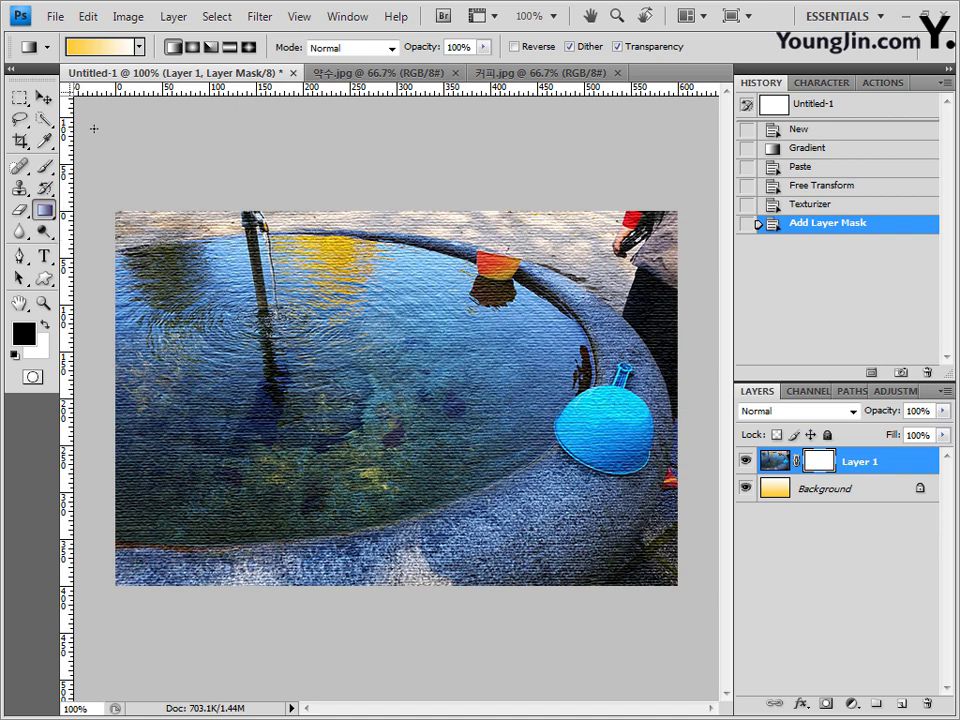
left_click(140, 47)
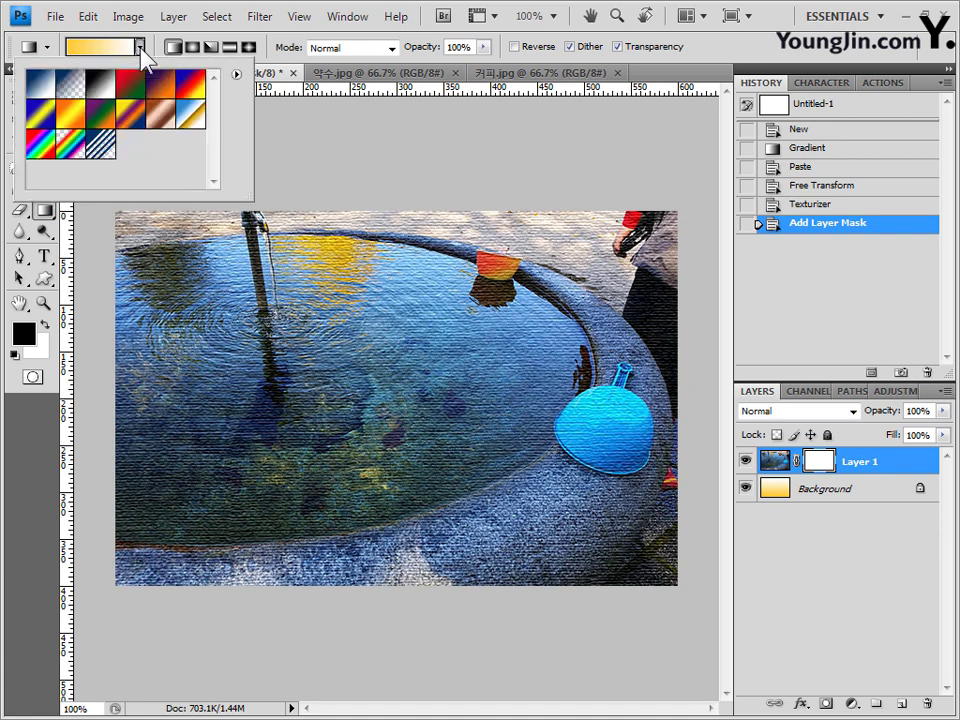
left_click(103, 88)
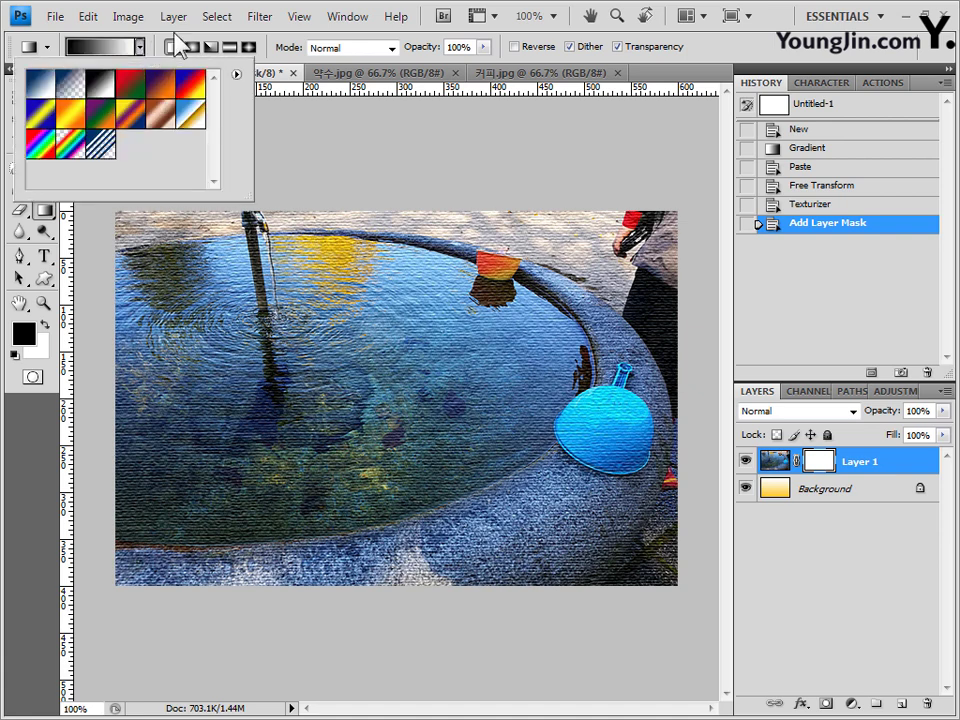
left_click(765, 47)
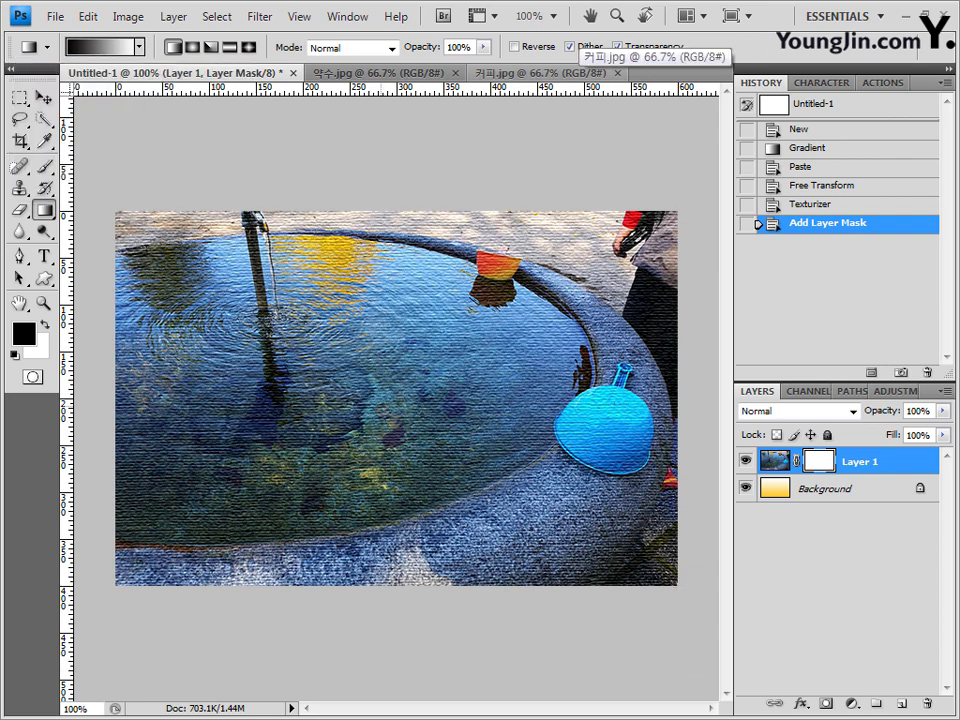
left_click_drag(116, 212, 678, 585)
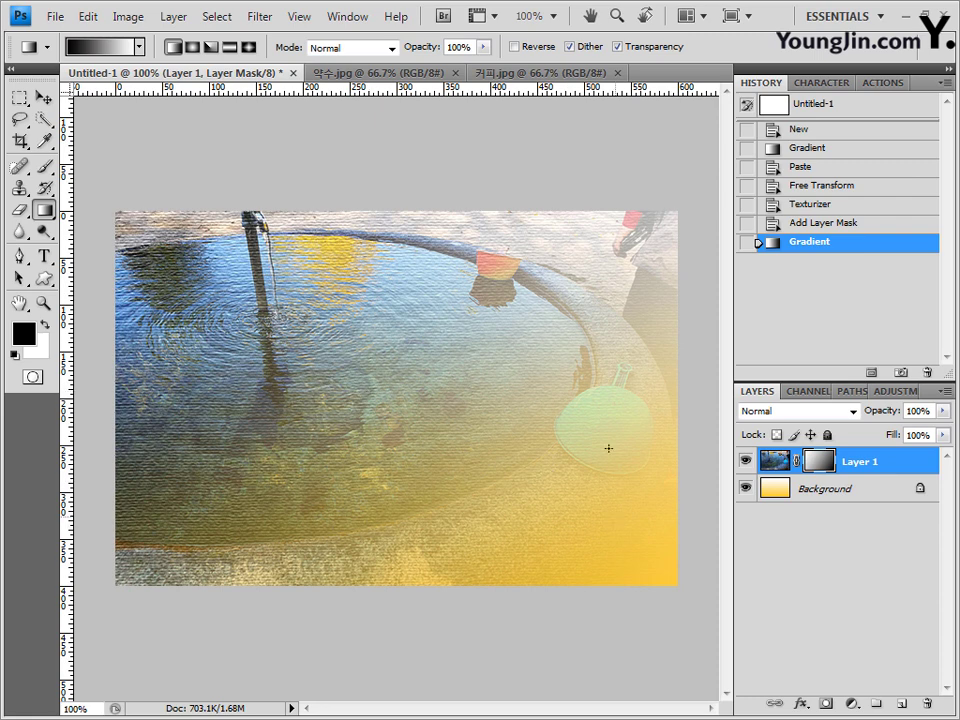
left_click(800, 229)
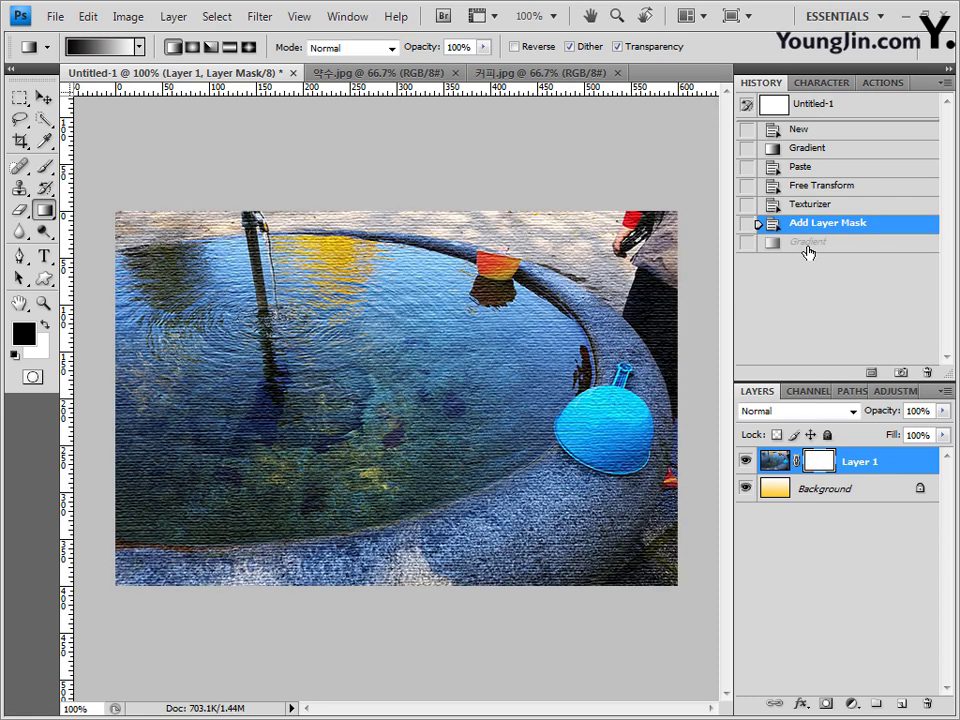
left_click(807, 245)
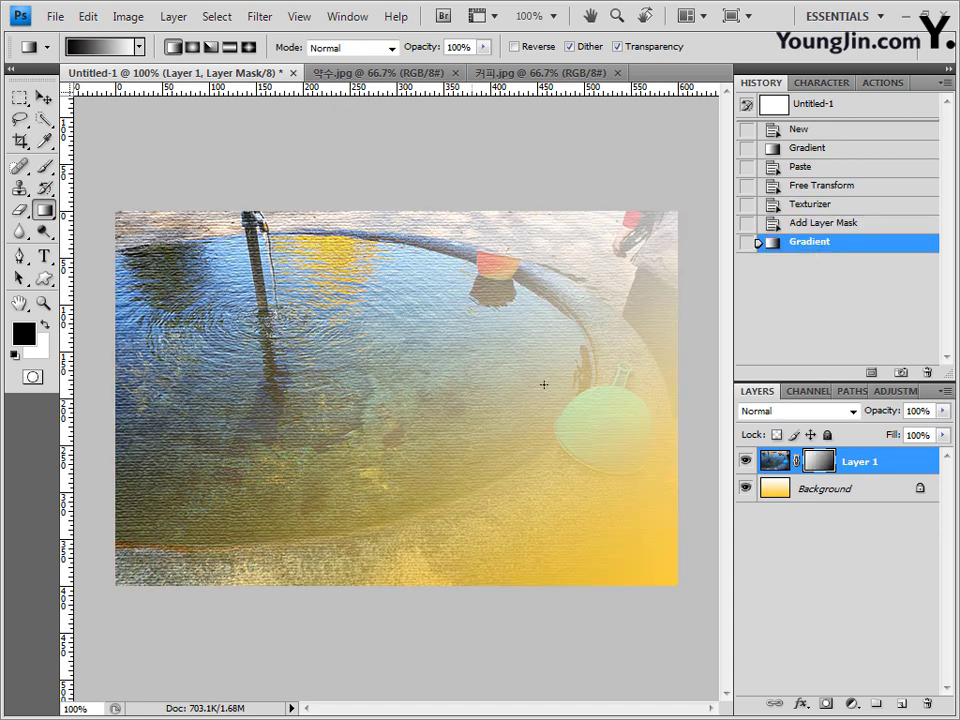
Step: Switch to 커피.jpg, try selecting the upper red and blue coffee boxes with Quick Selection, and deselect them
key("w")
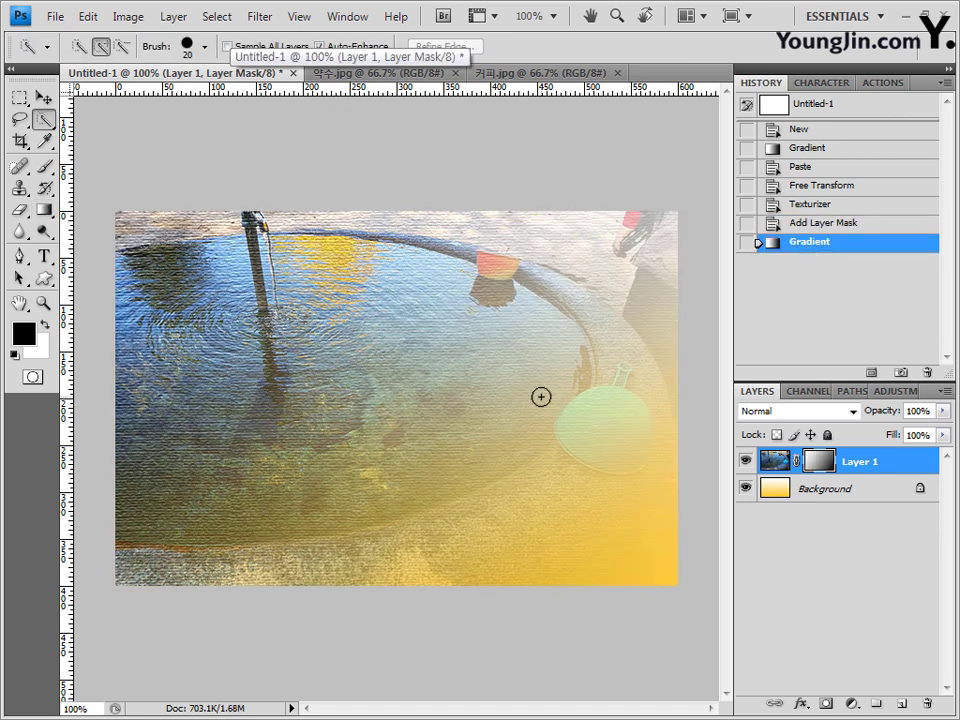
left_click(556, 78)
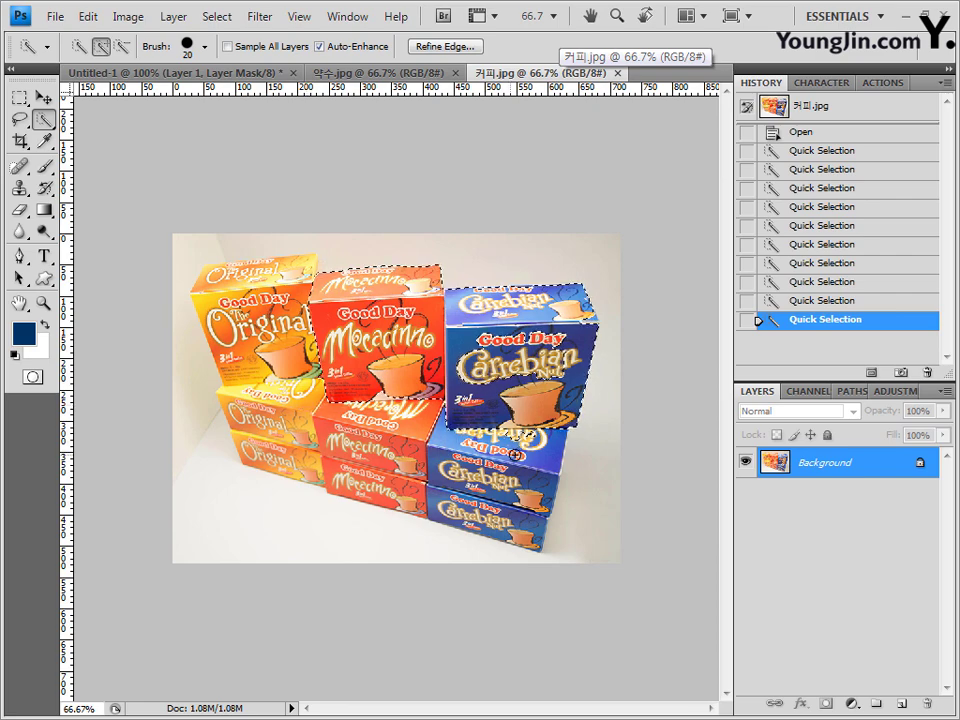
key("ctrl+plus")
key("ctrl+plus")
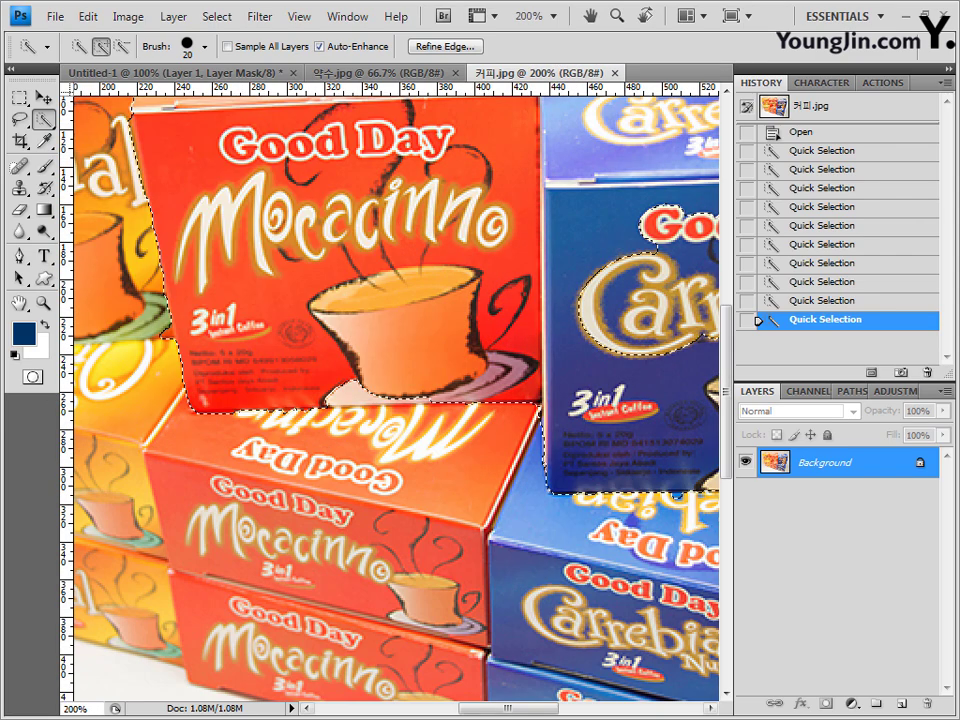
left_click_drag(522, 714, 539, 714)
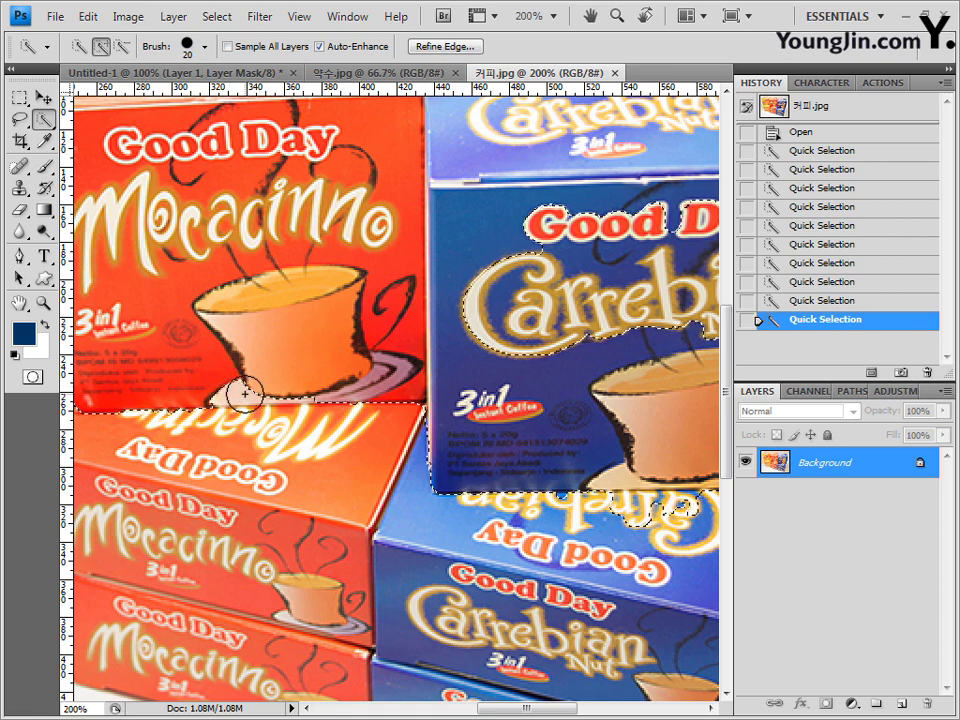
key("ctrl+minus")
key("ctrl+minus")
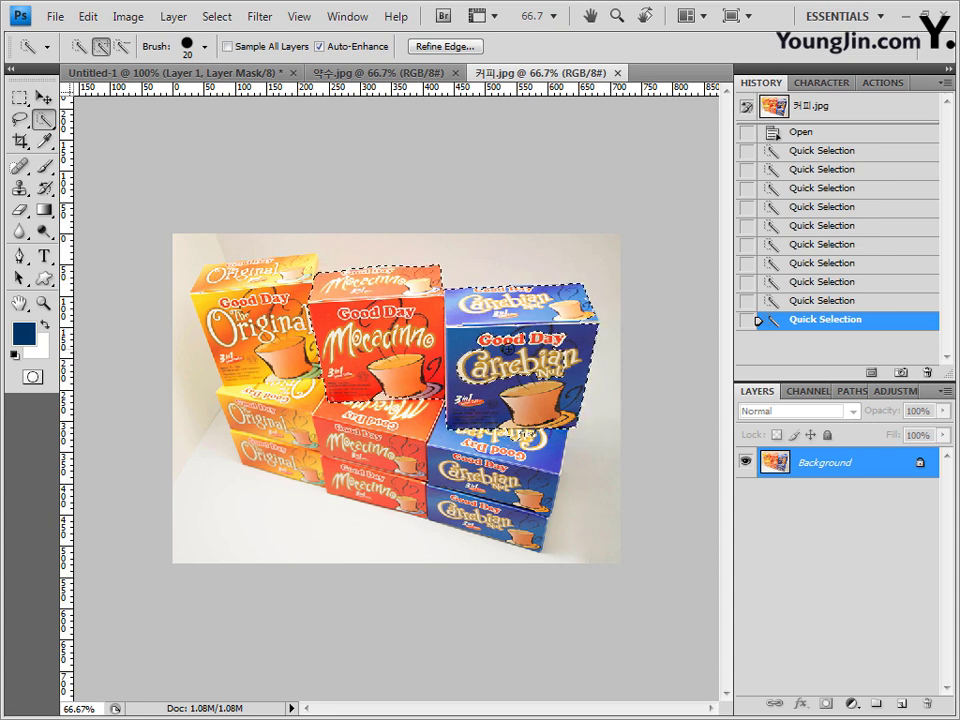
left_click(219, 17)
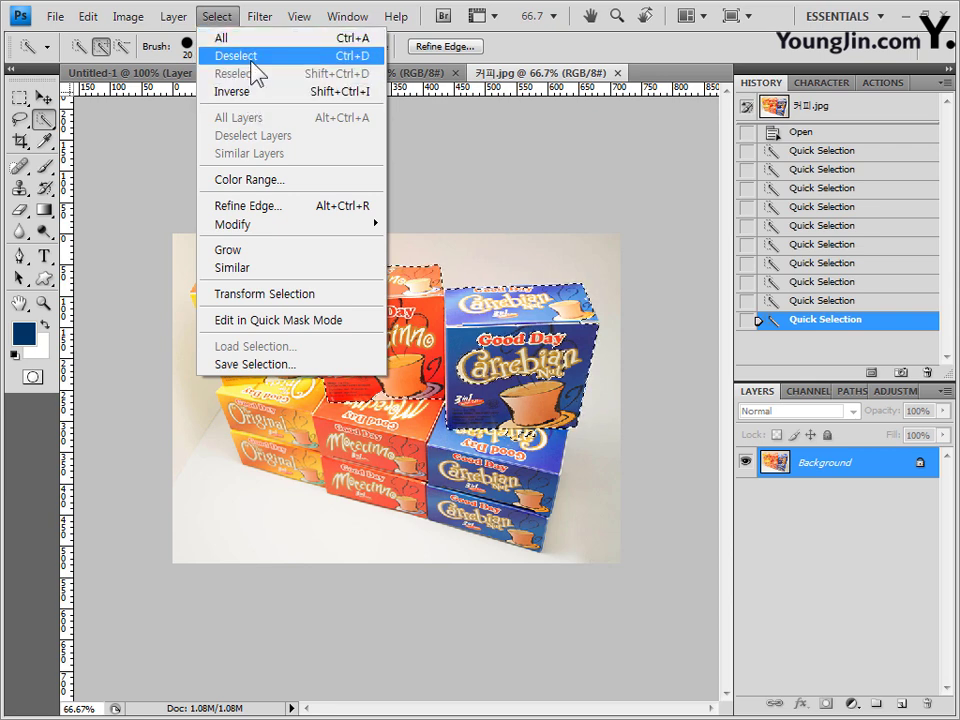
left_click(237, 56)
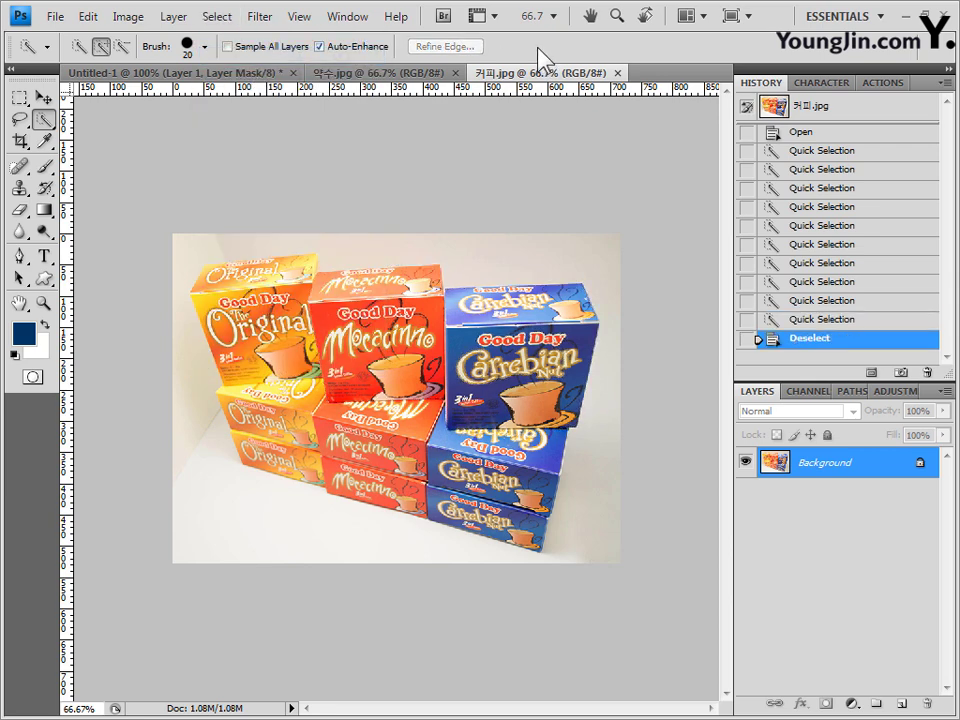
Step: Start a Pen path in Paths mode with Add to path area, placing nudged anchors at the upper red box's back-left and front-left top corners
left_click(22, 258)
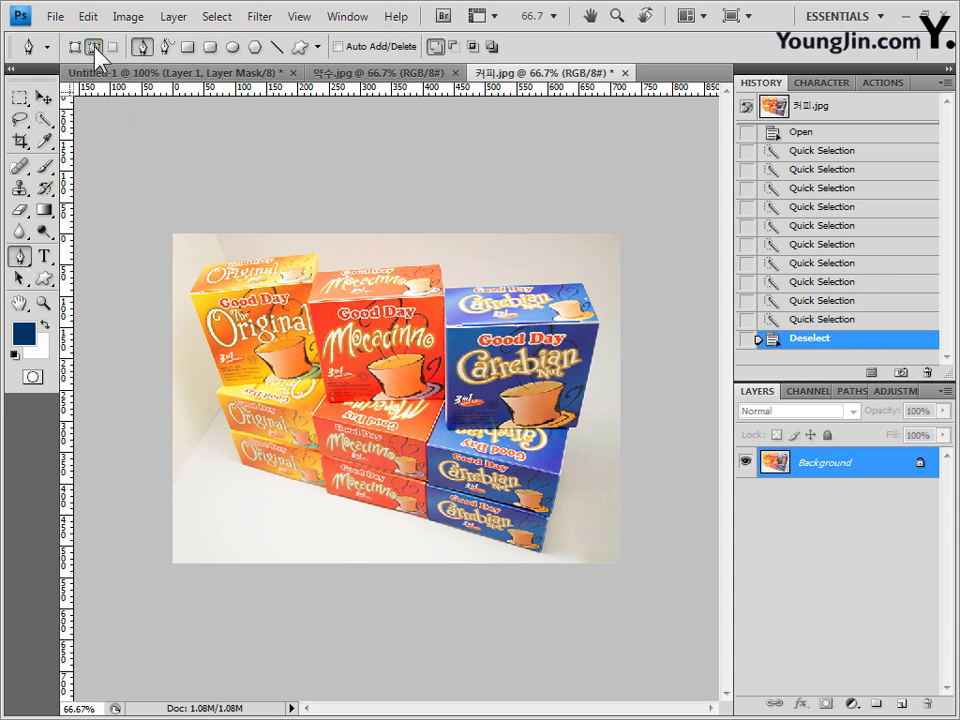
left_click(436, 47)
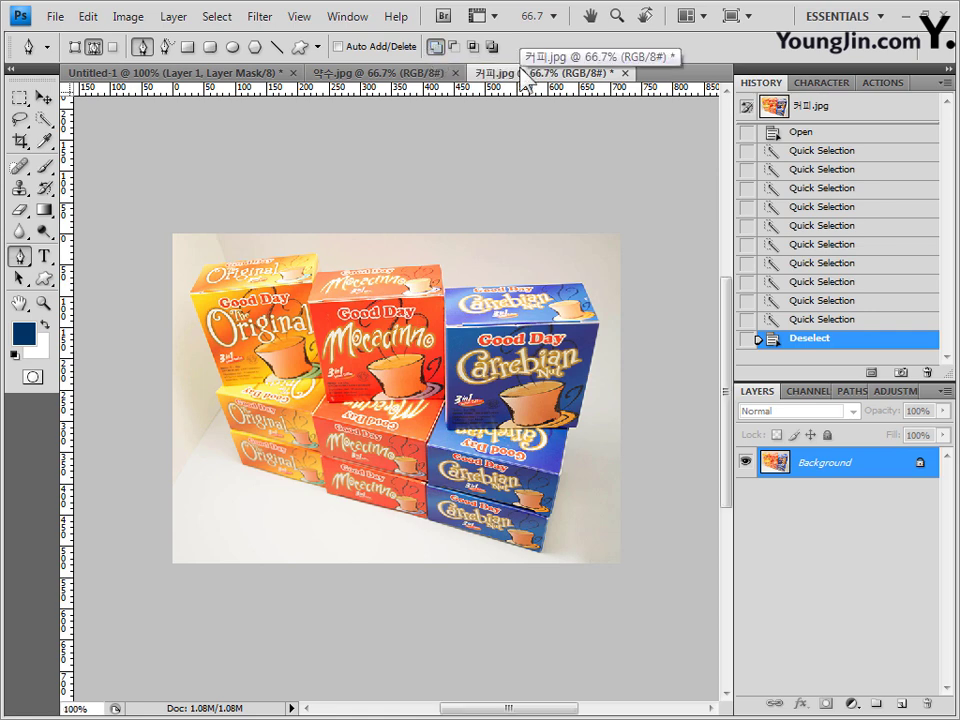
key("ctrl+1")
key("ctrl+plus")
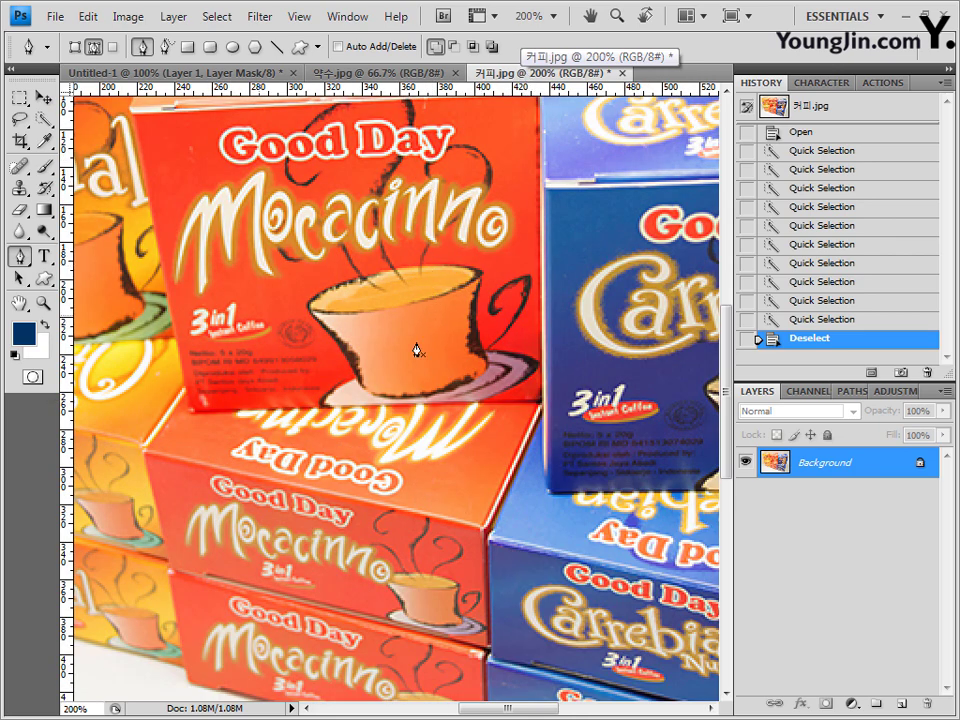
left_click_drag(730, 350, 745, 320)
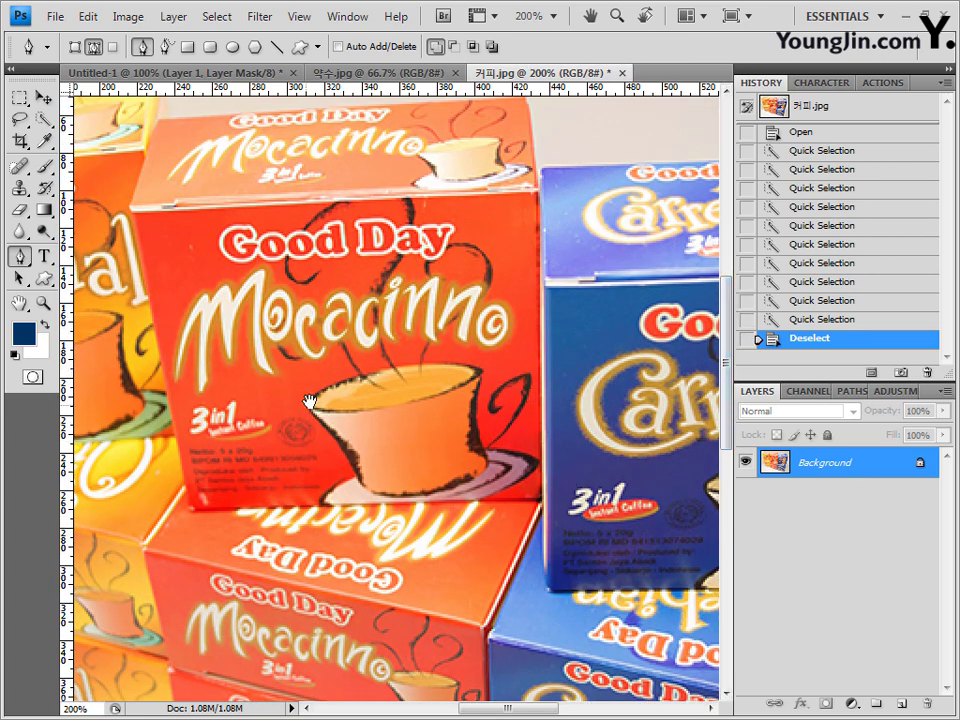
left_click_drag(356, 180, 394, 206)
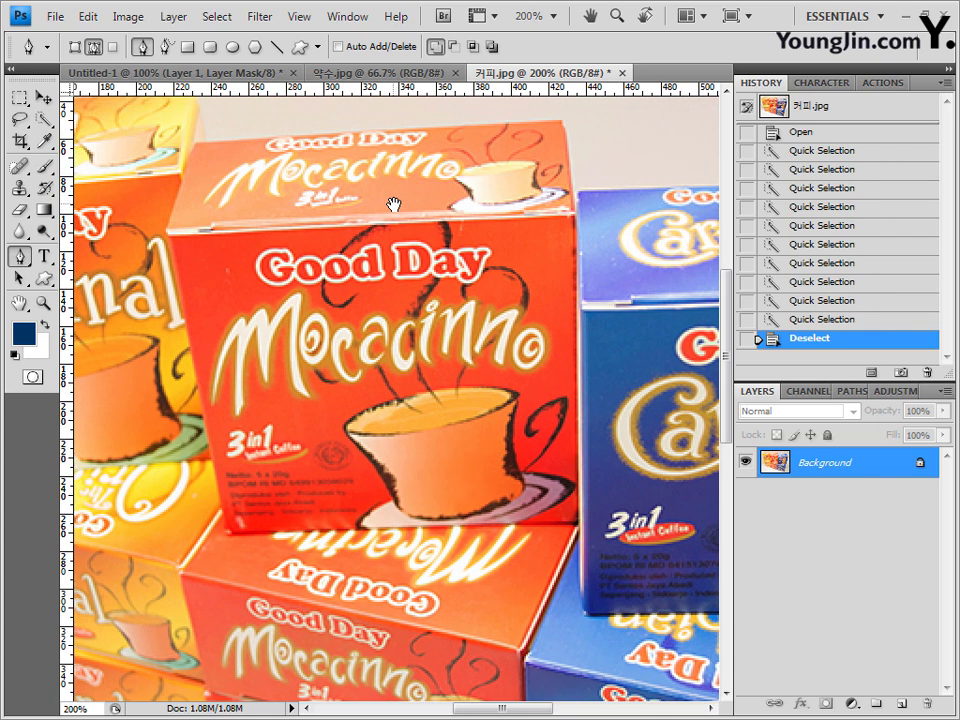
left_click(195, 150)
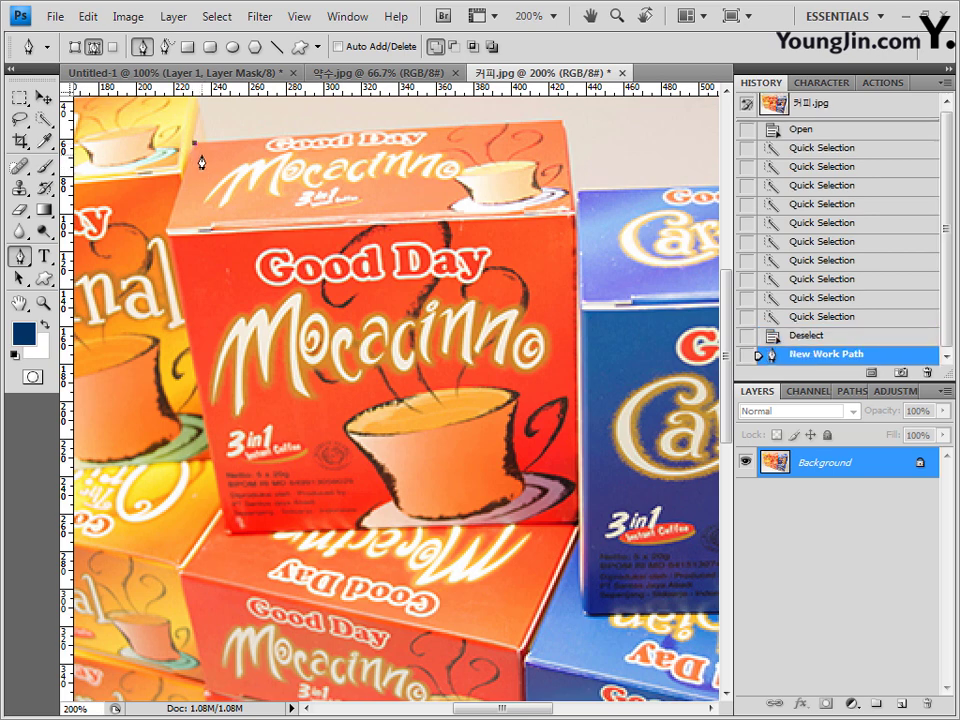
key("Up")
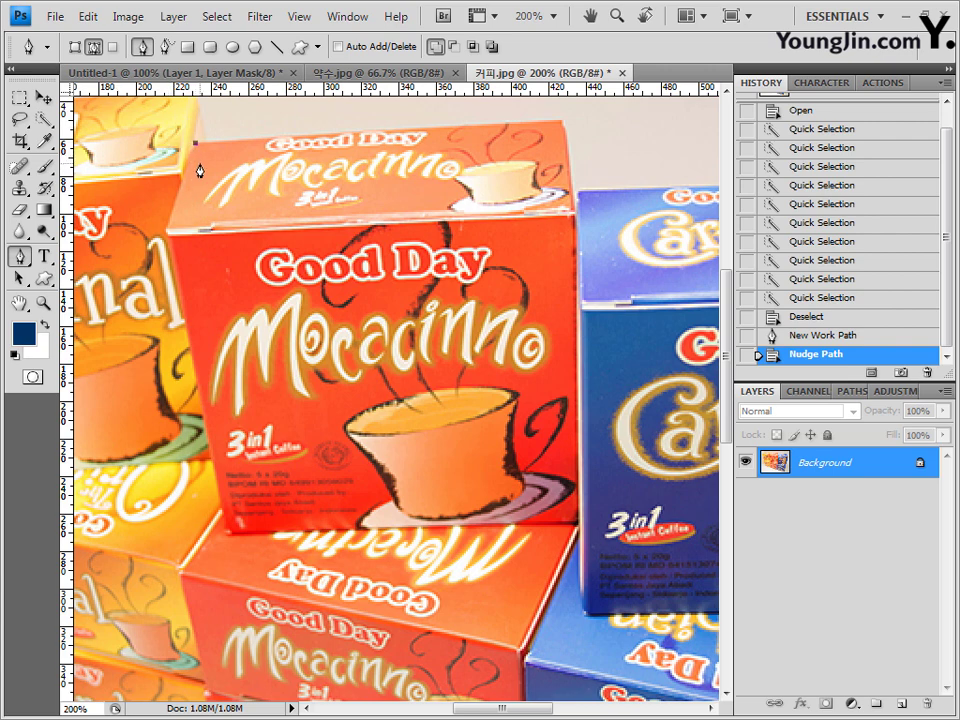
left_click(166, 240)
key("Up")
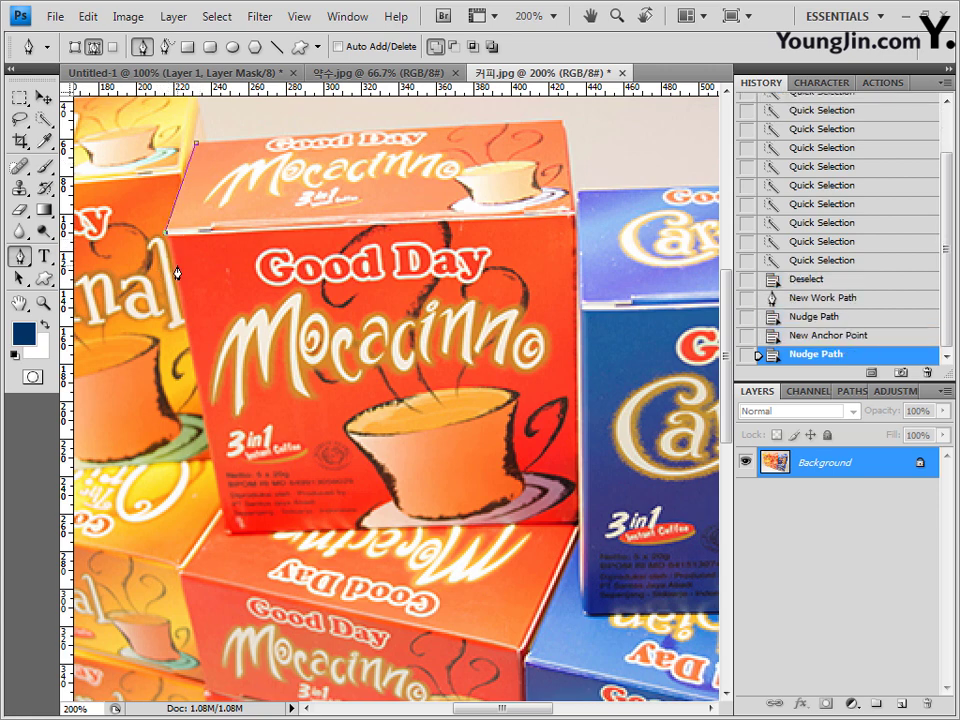
Step: Extend the Pen path along the red box's lower front corners, nudging the second anchor, and down to the blue box's front-left bottom corner
left_click(226, 538)
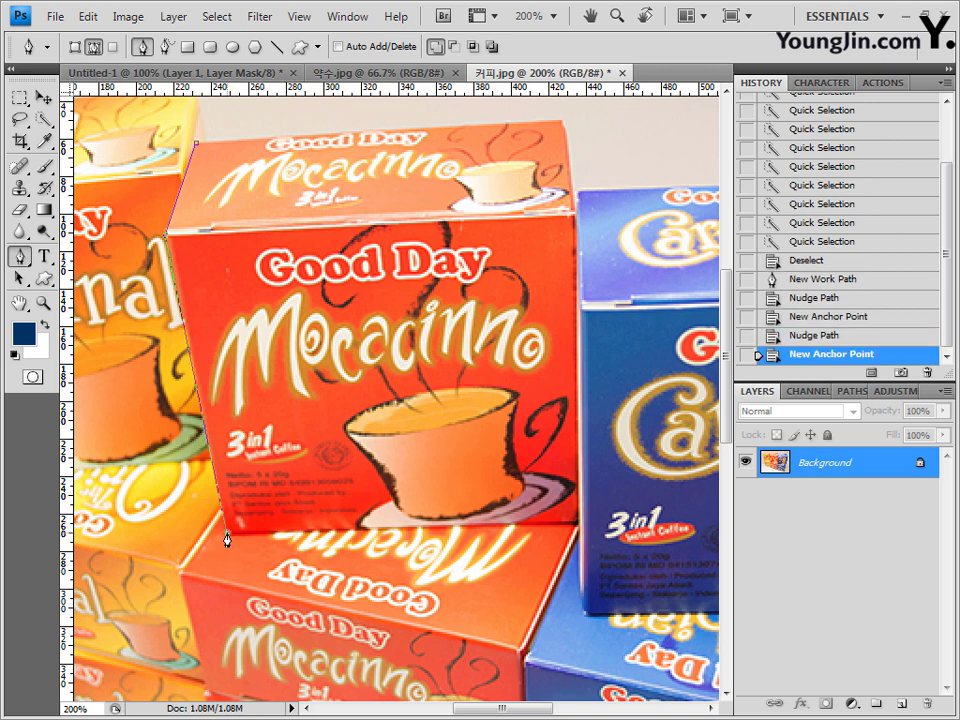
left_click(580, 526)
key("Up")
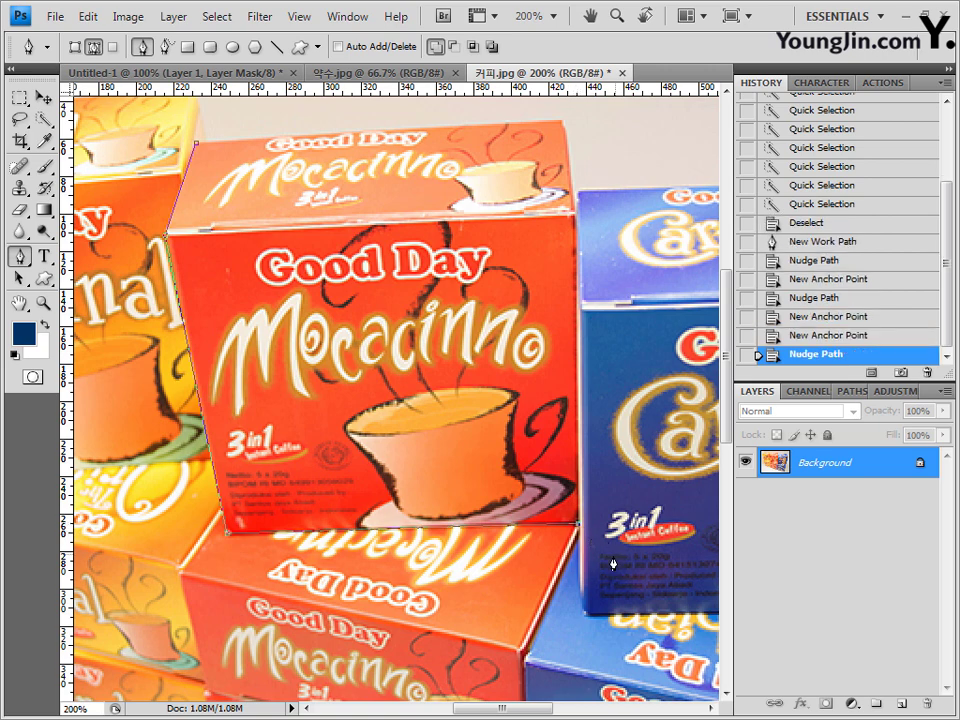
left_click(583, 613)
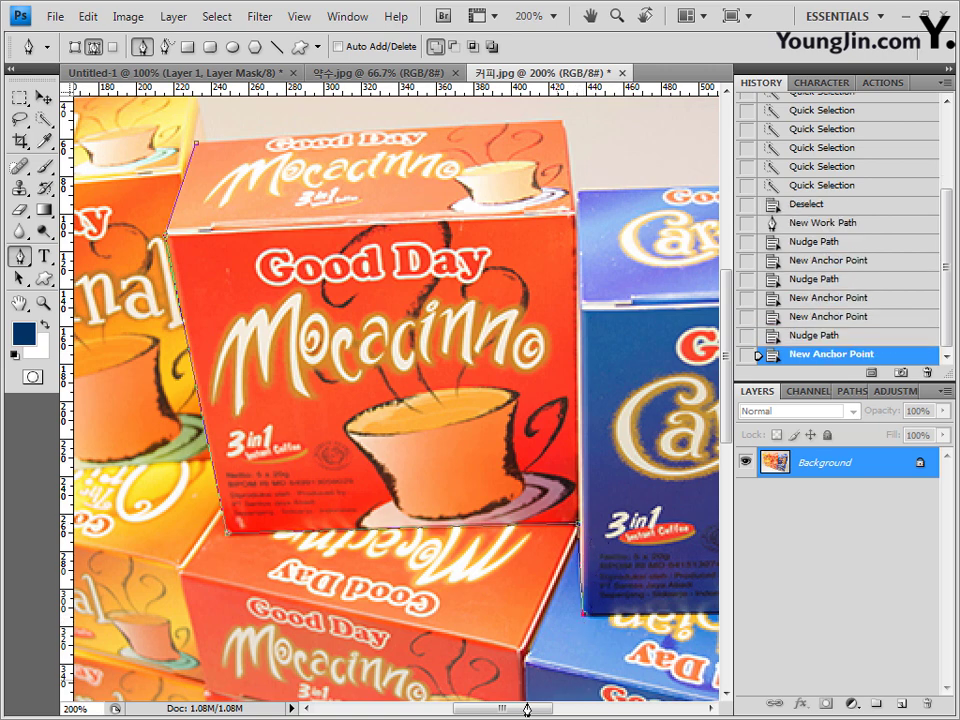
Step: Continue the Pen path around the blue box's right side and top face to its back-left top corner, nudging anchors to fit
left_click_drag(527, 709, 590, 709)
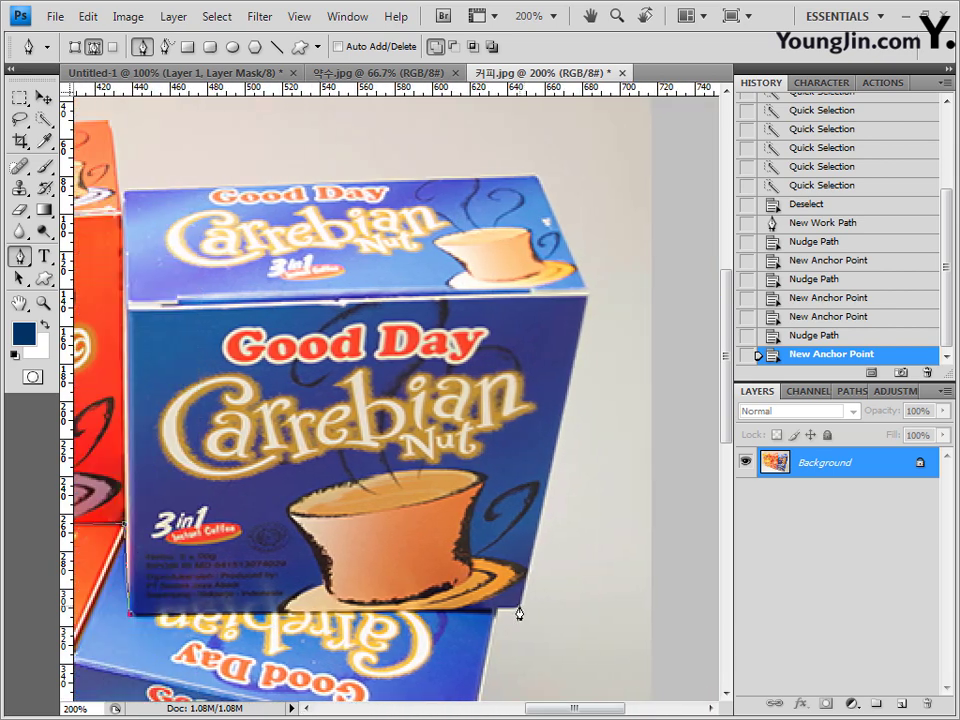
left_click(589, 295)
left_click(537, 176)
left_click(127, 187)
key("Up")
left_click(147, 218)
key("Up")
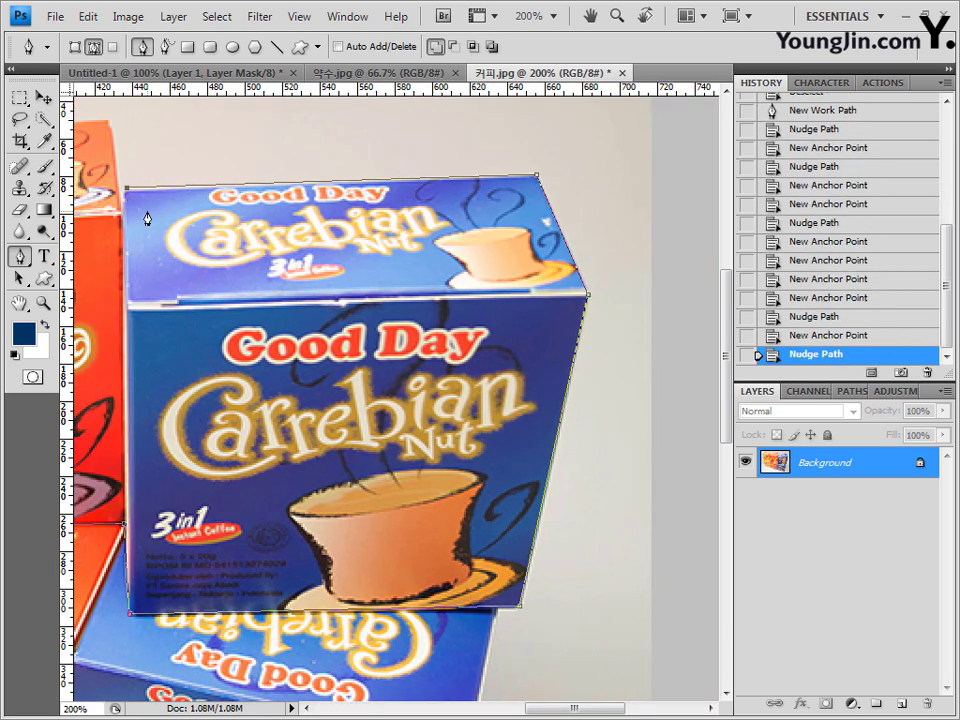
Step: Trace the red box's upper right edge and close the path at its back-left top corner
left_click(127, 300)
left_click(124, 521)
left_click(130, 611)
left_click_drag(197, 387, 641, 440)
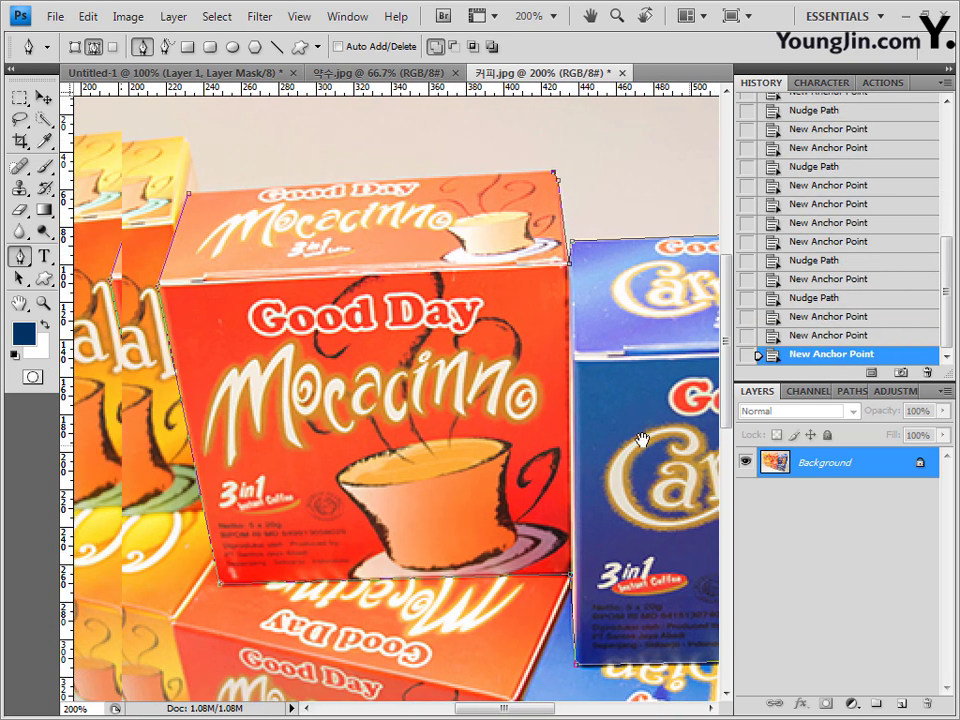
left_click(190, 197)
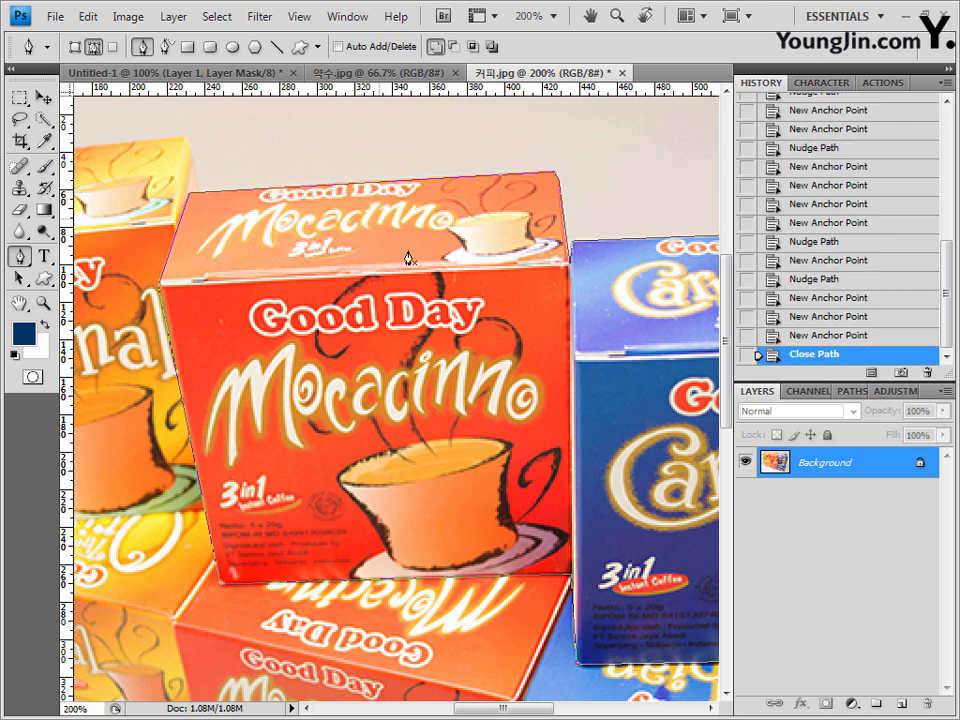
Step: Load the Work Path around the two coffee boxes as a selection and paste the copied boxes into Untitled-1
key("ctrl+minus")
key("ctrl+minus")
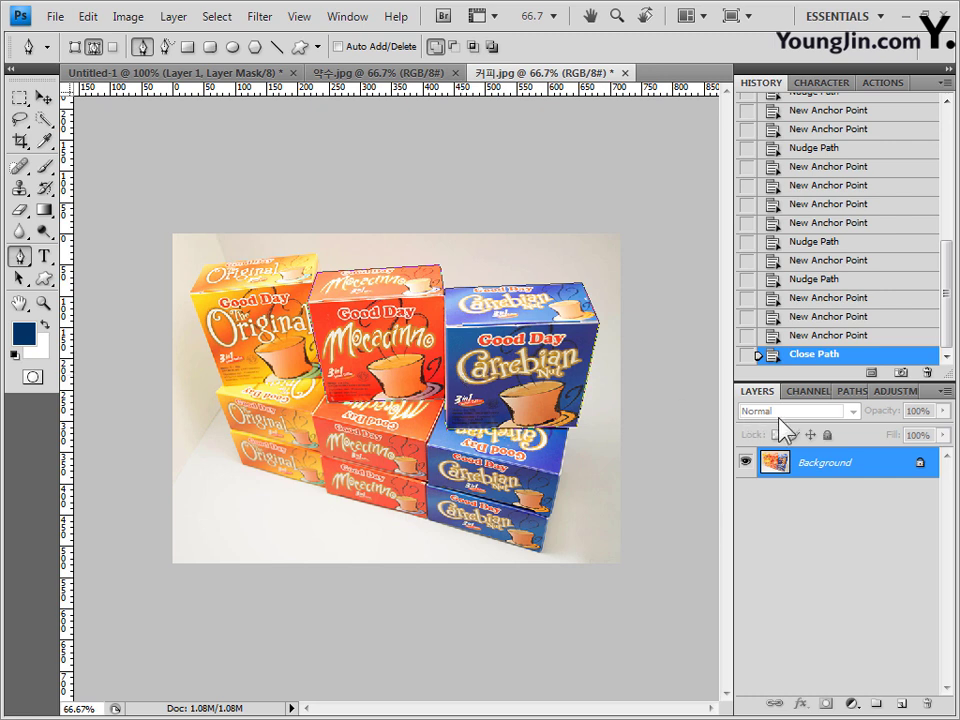
left_click(844, 392)
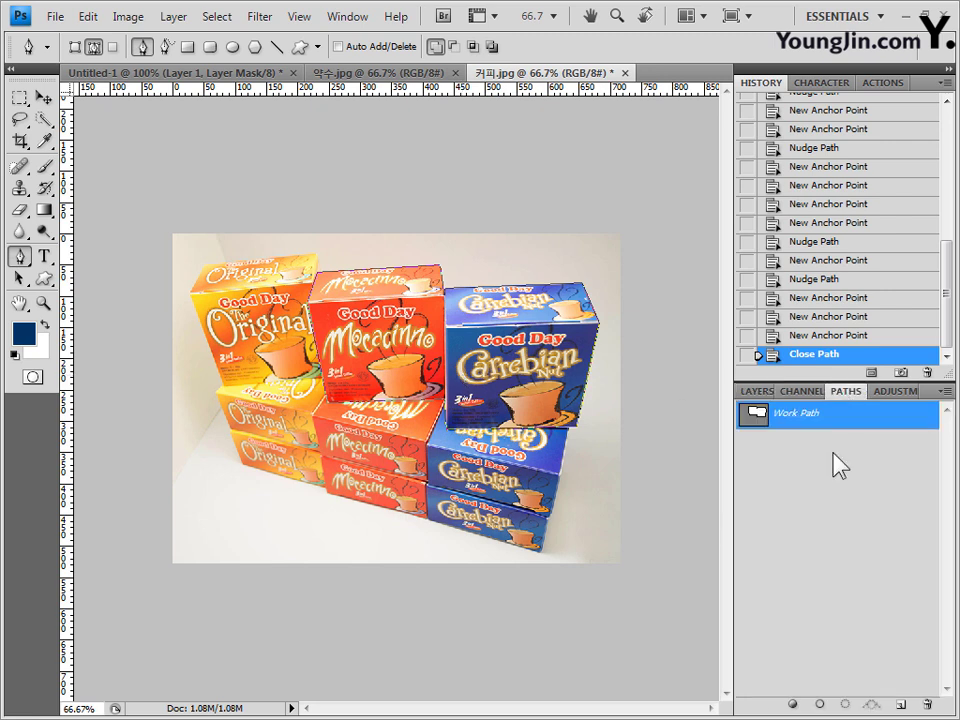
left_click(843, 707)
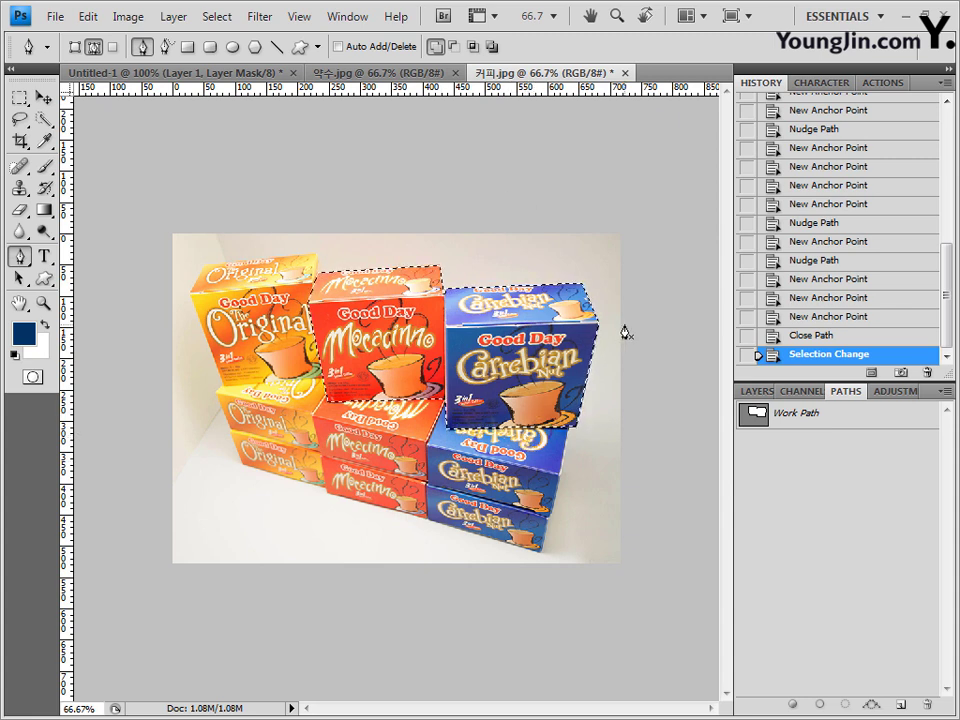
left_click(242, 78)
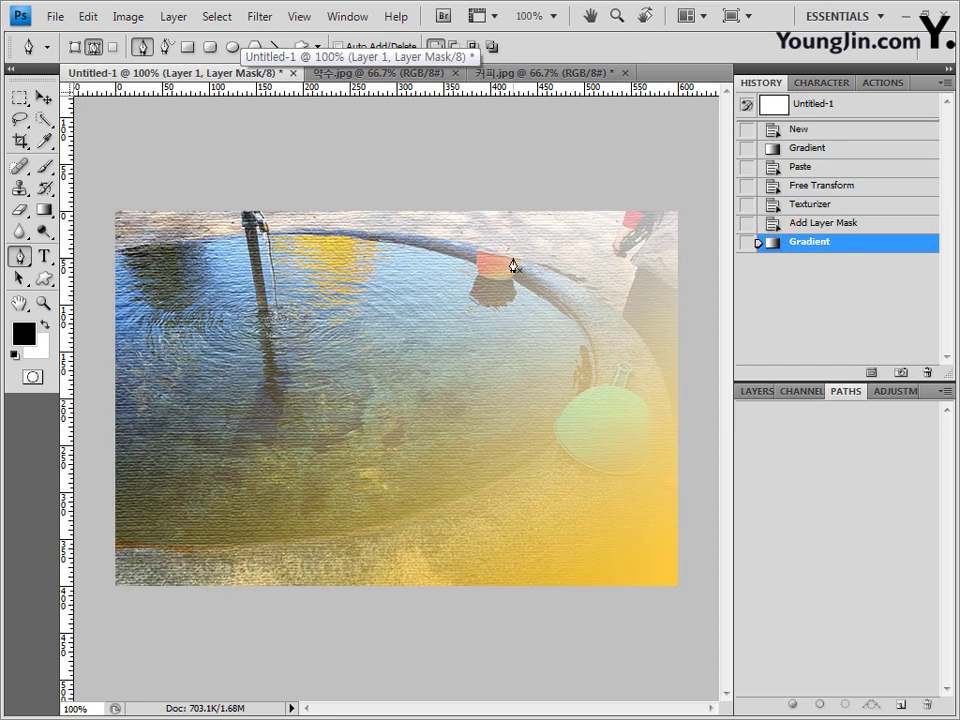
key("ctrl+v")
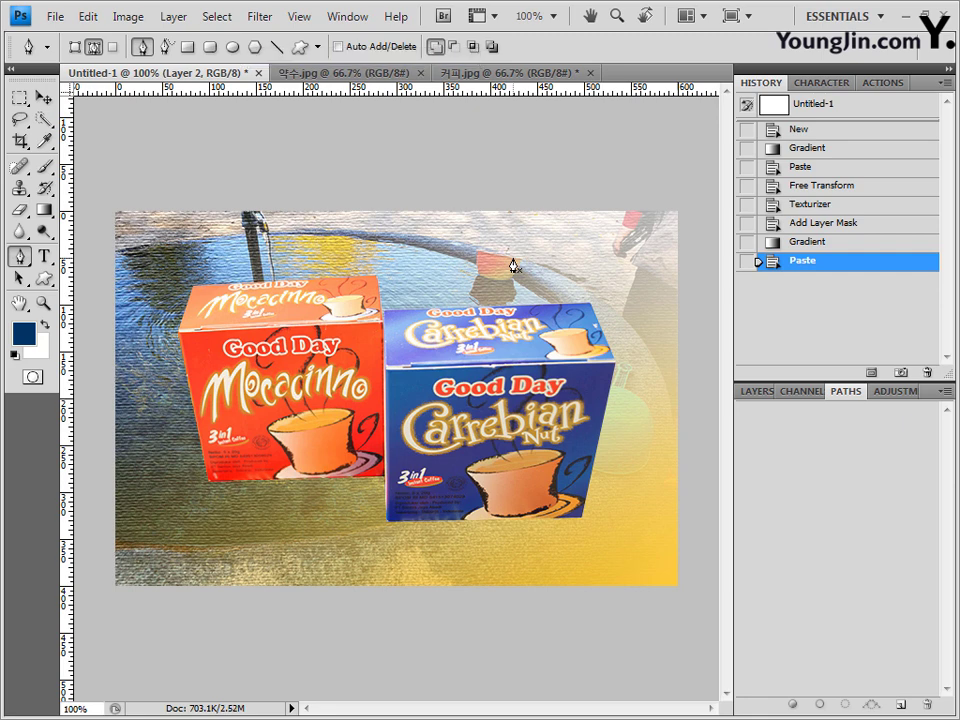
Step: Scale the pasted coffee boxes to about 72%, rotate them slightly clockwise and place them in the canvas's lower-right corner
key("ctrl+t")
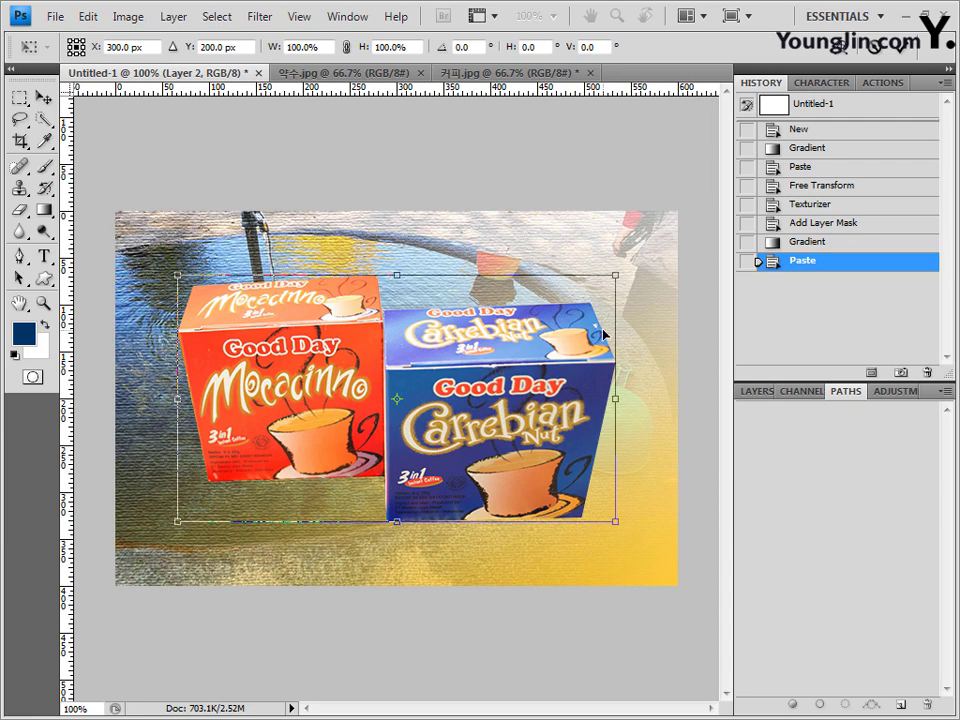
left_click_drag(177, 274, 268, 306)
left_click_drag(402, 349, 490, 430)
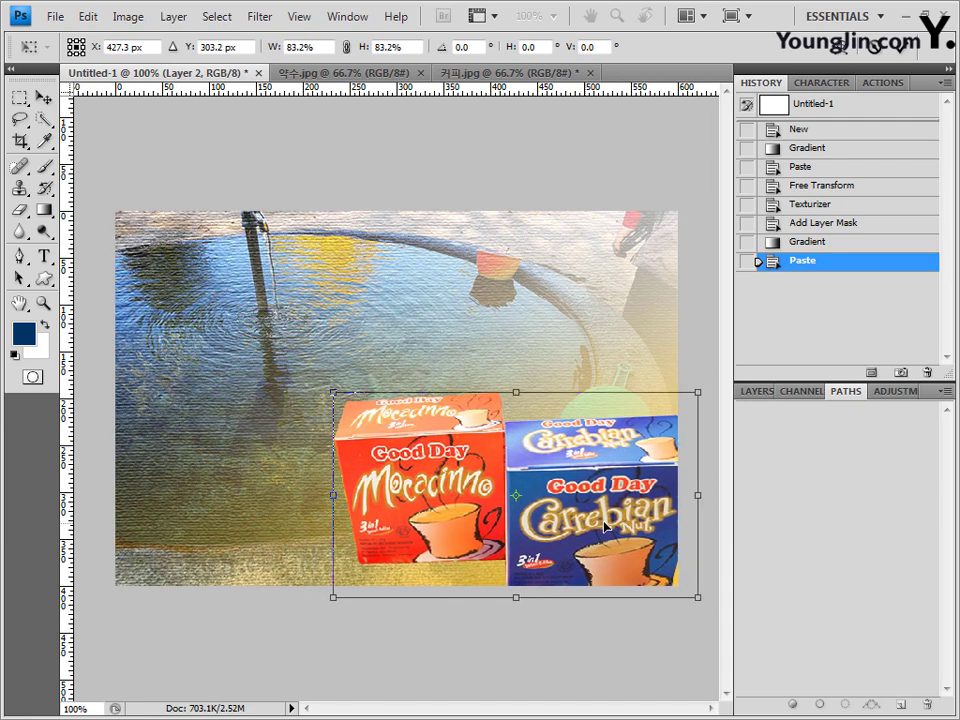
left_click_drag(604, 527, 601, 530)
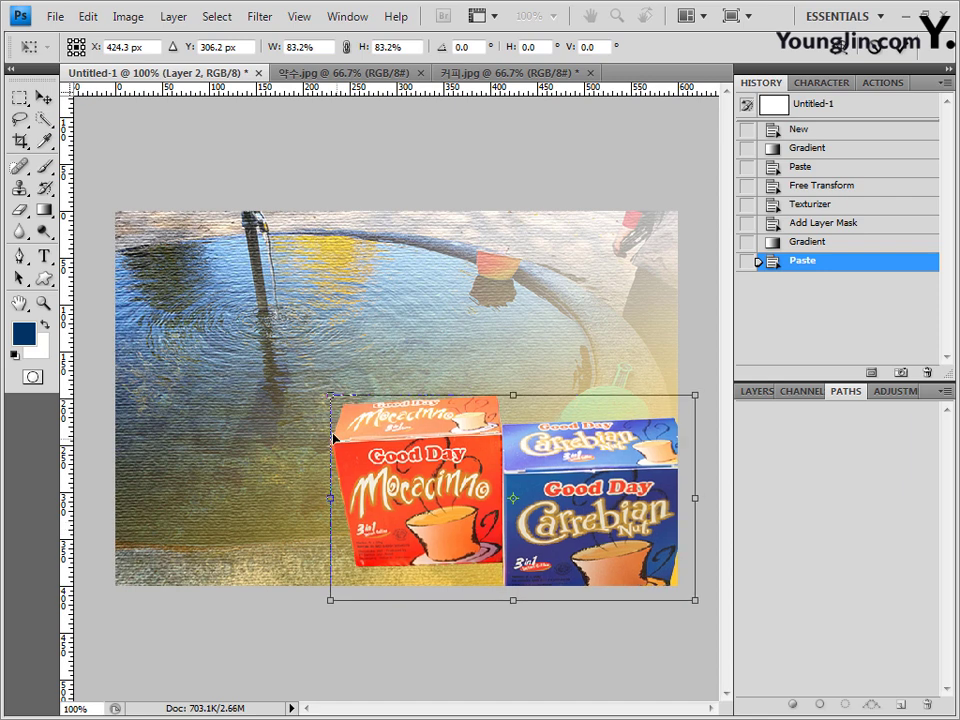
left_click_drag(328, 394, 380, 423)
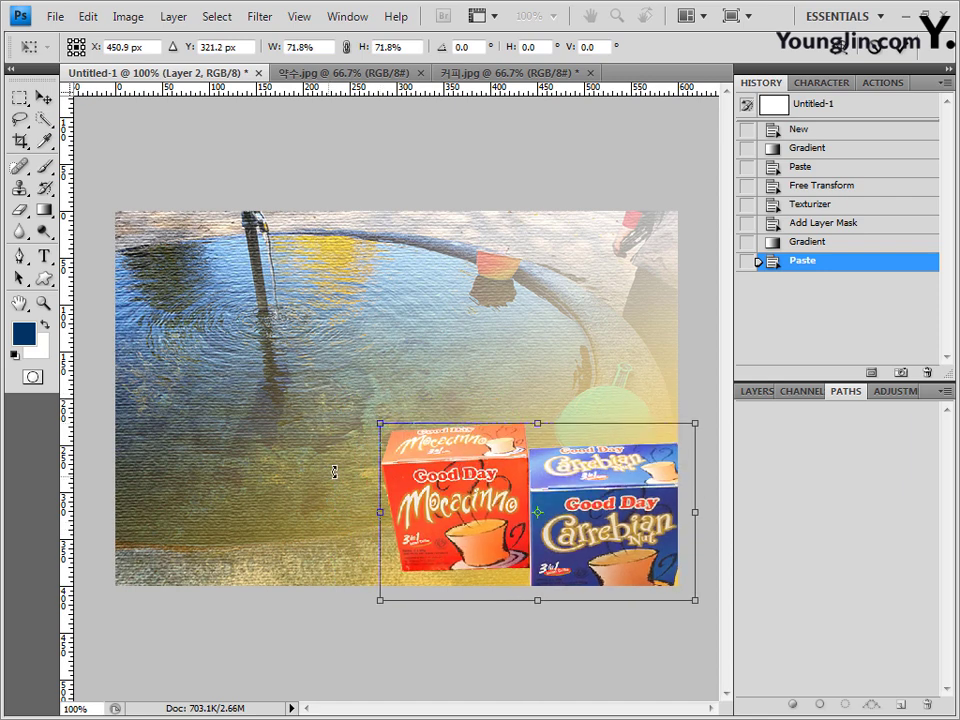
left_click_drag(334, 471, 349, 422)
left_click_drag(617, 551, 628, 513)
key("Return")
key("p")
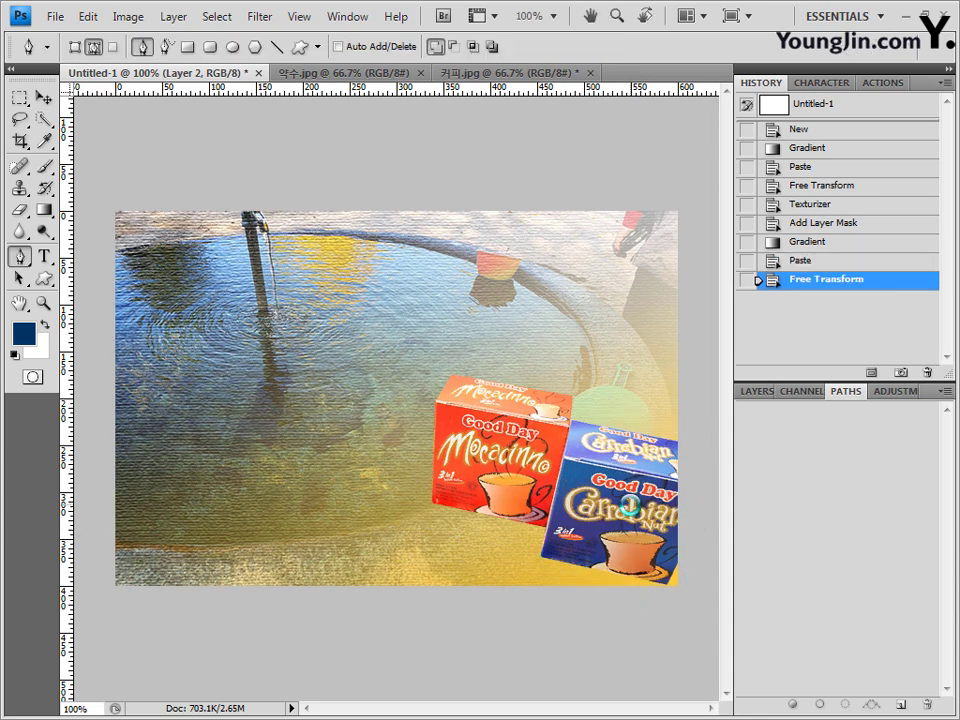
Step: Give Layer 2 a default Drop Shadow and an Outer Glow with a size of 10 px
left_click(751, 393)
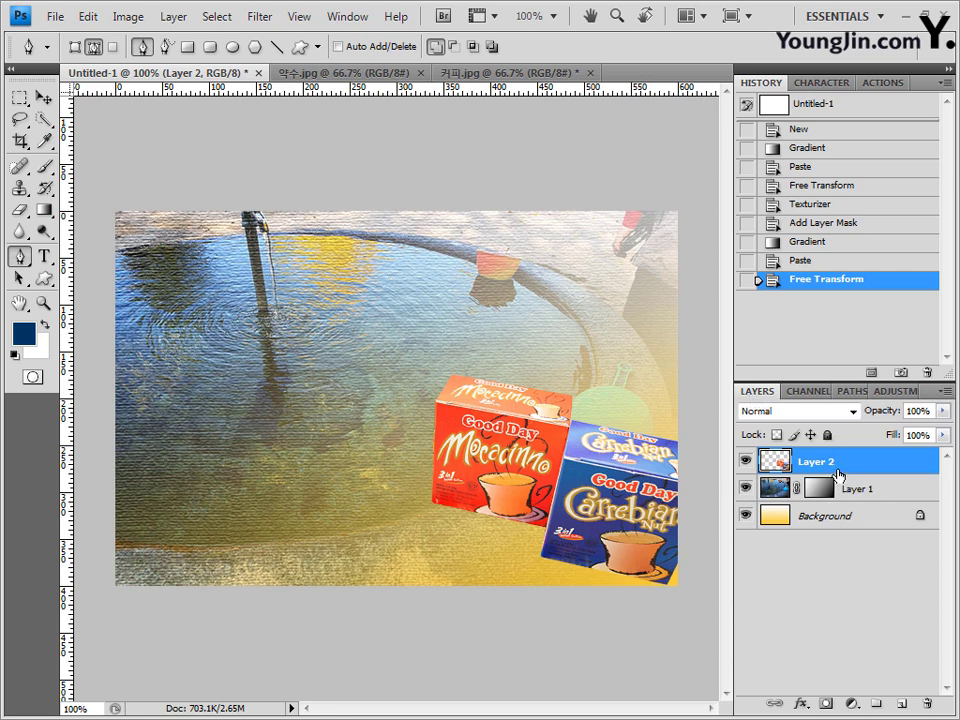
left_click(800, 703)
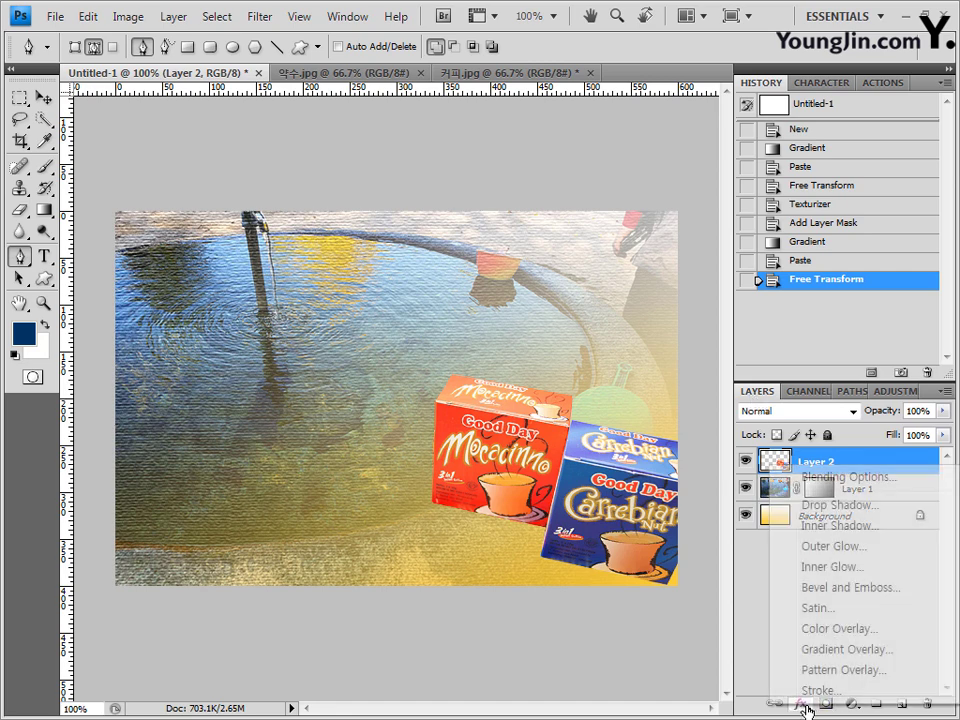
left_click(857, 508)
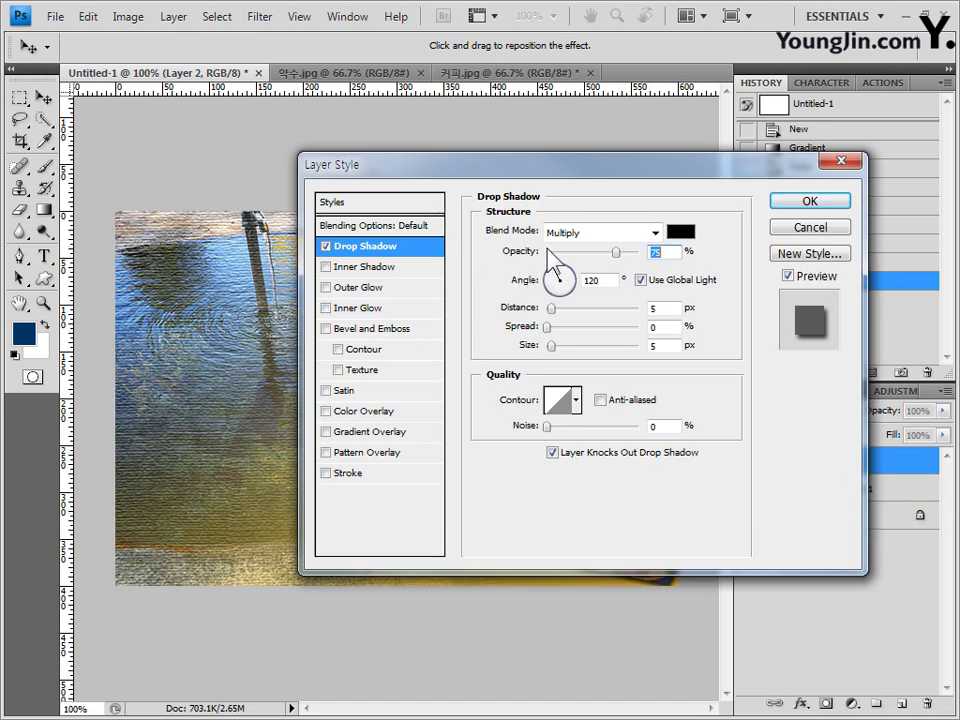
left_click(372, 293)
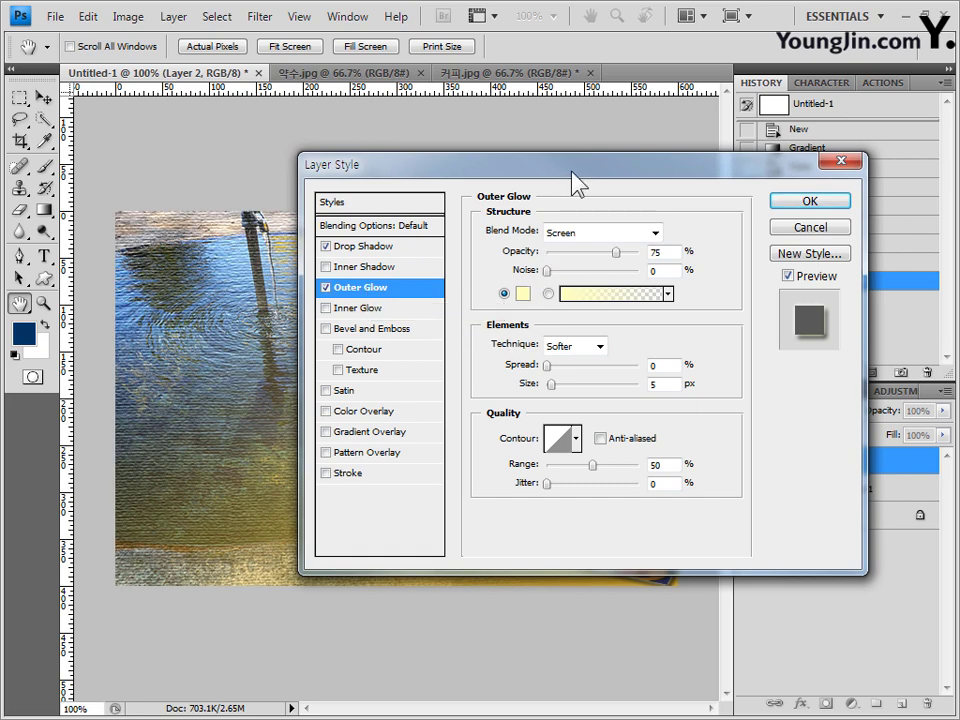
left_click_drag(574, 170, 596, 88)
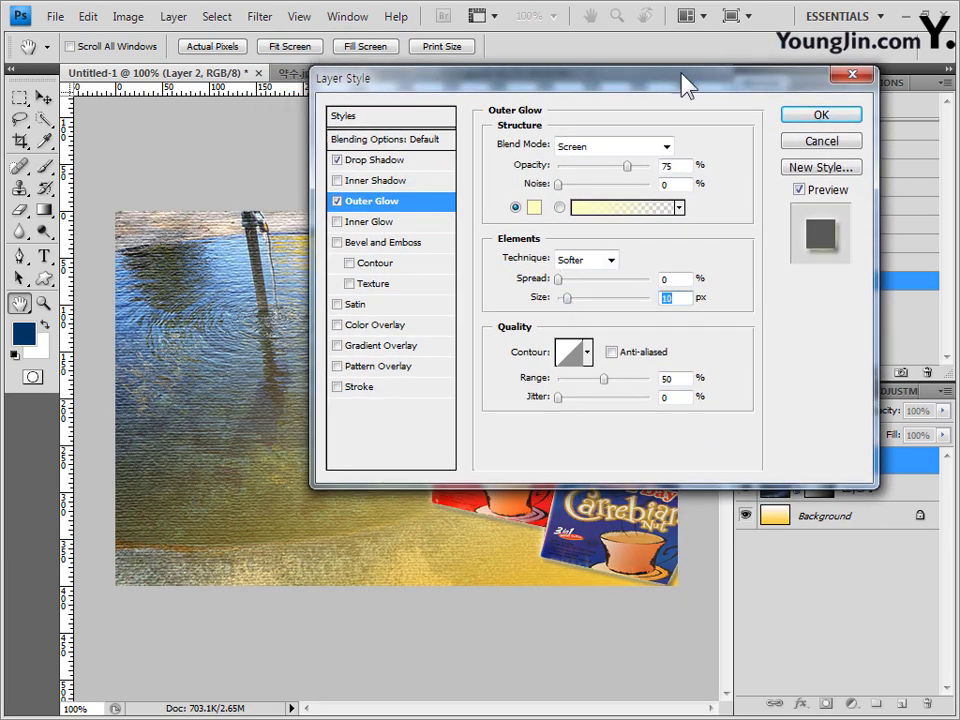
left_click_drag(686, 81, 500, 183)
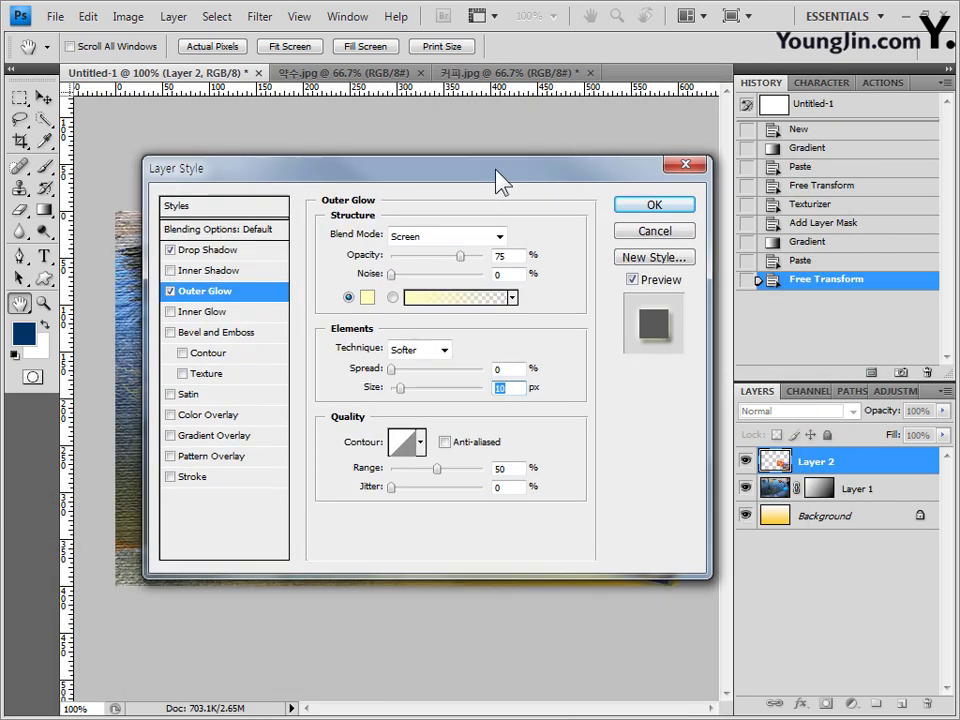
left_click(672, 204)
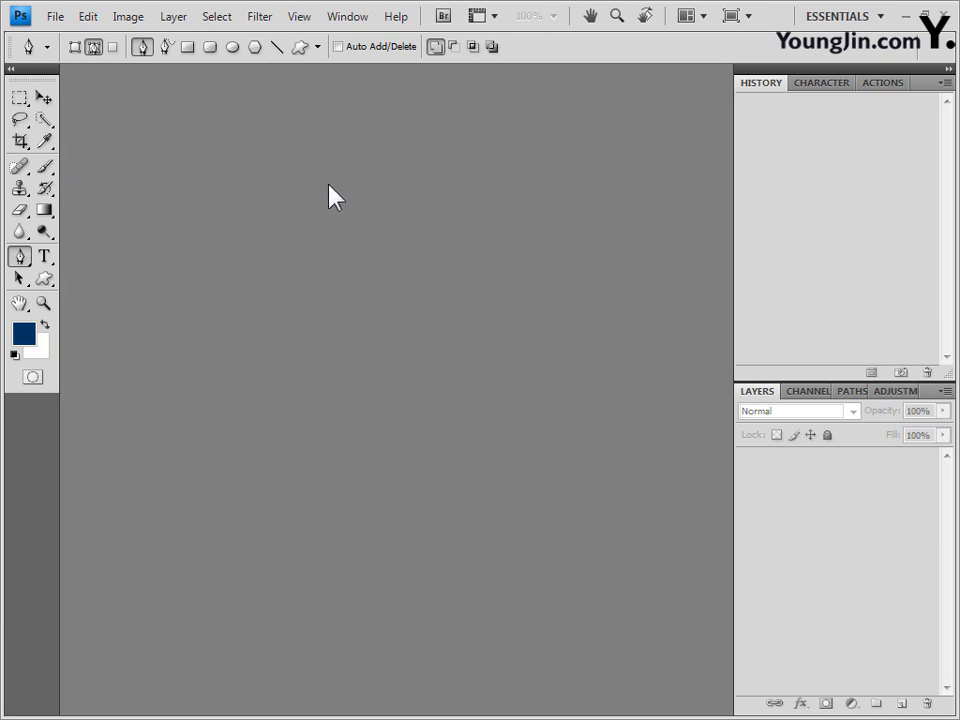
Step: Create a 600 × 400 pixel RGB document at 72 pixels/inch with a white background, and open 정원1.jpg and 정원2.jpg
key("ctrl+n")
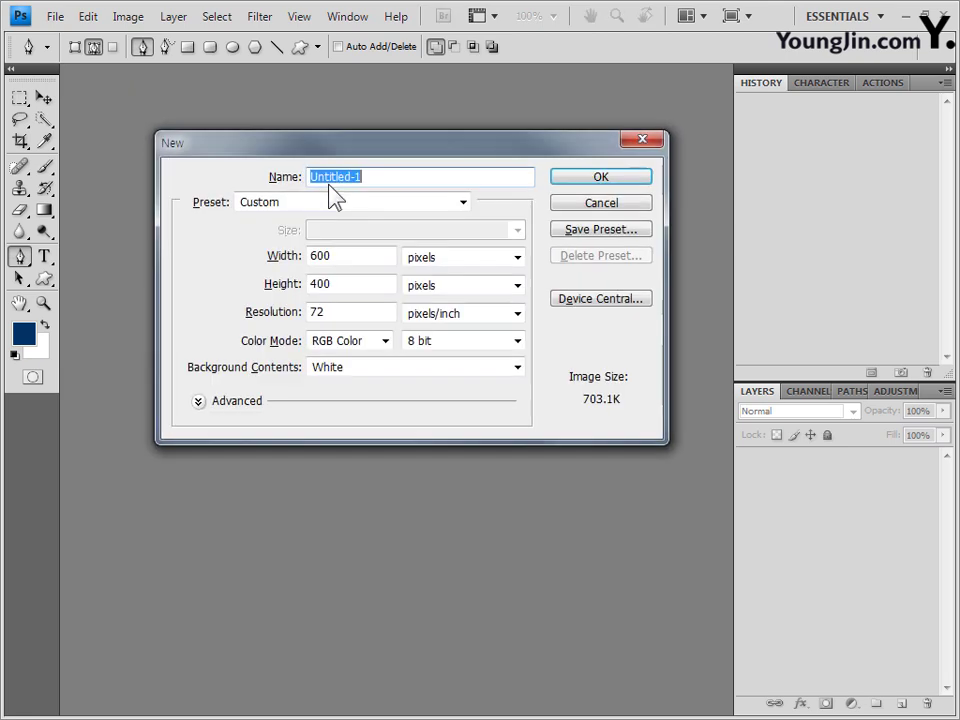
left_click(618, 179)
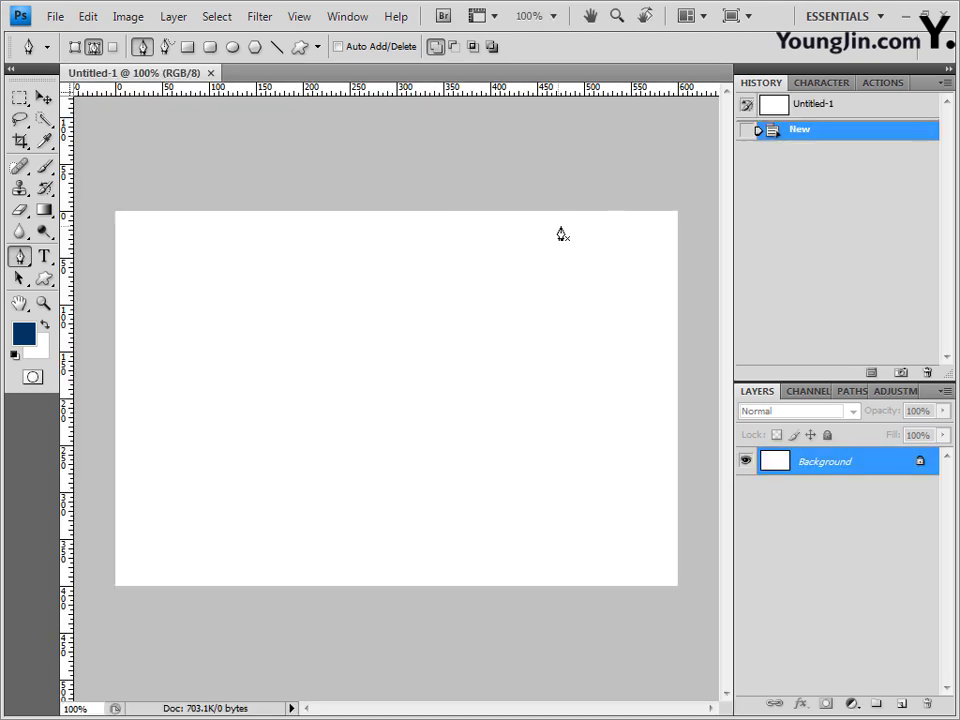
left_click(56, 16)
left_click(62, 56)
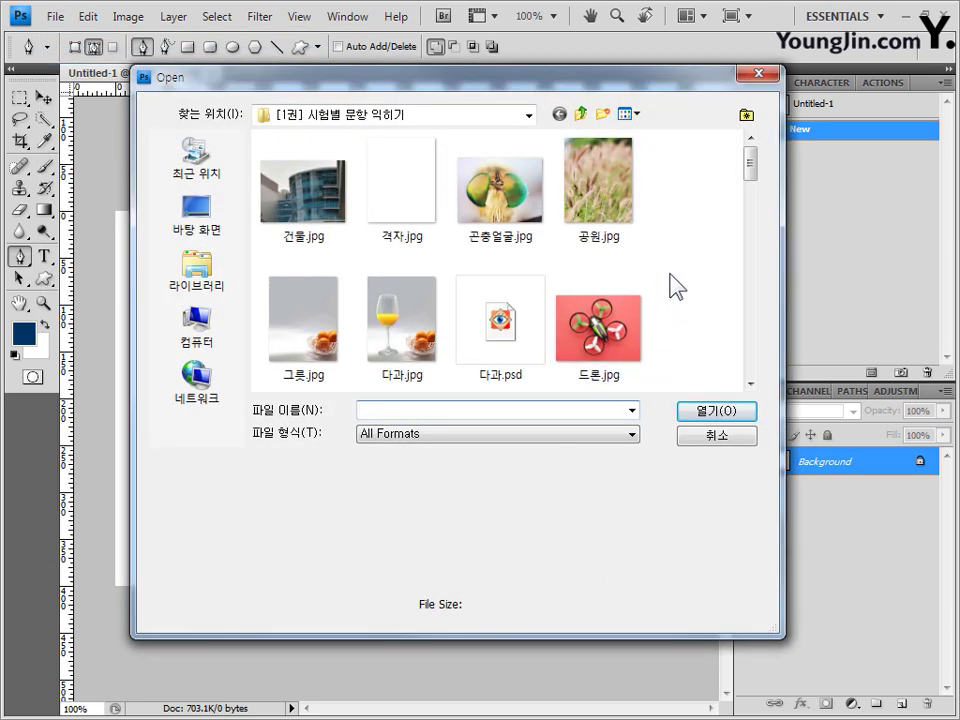
left_click_drag(754, 180, 771, 302)
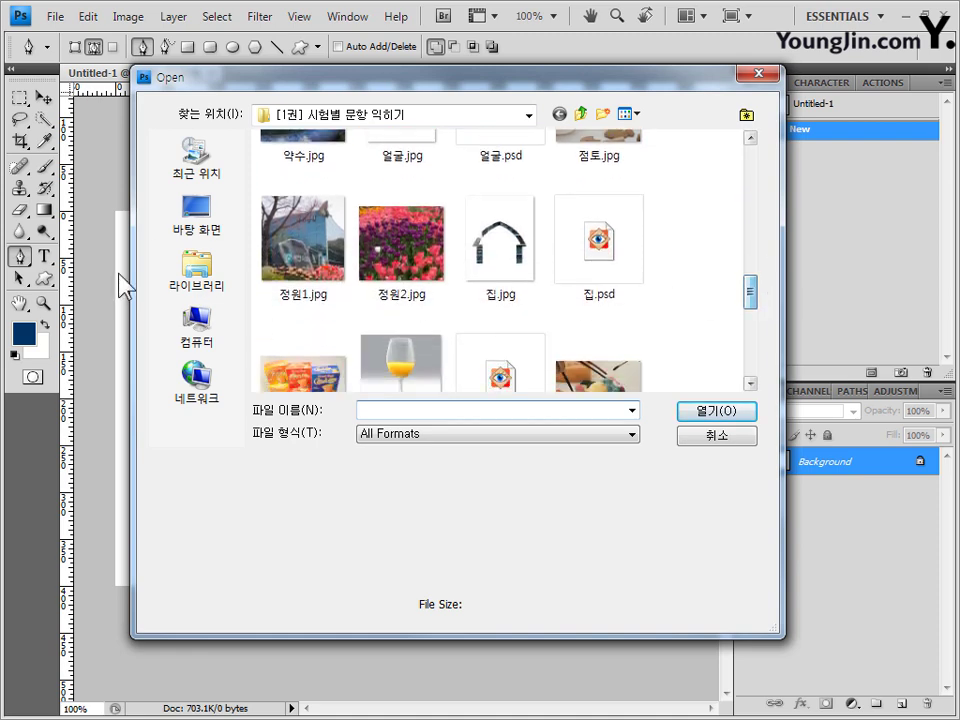
left_click(311, 220)
left_click(401, 253, "ctrl")
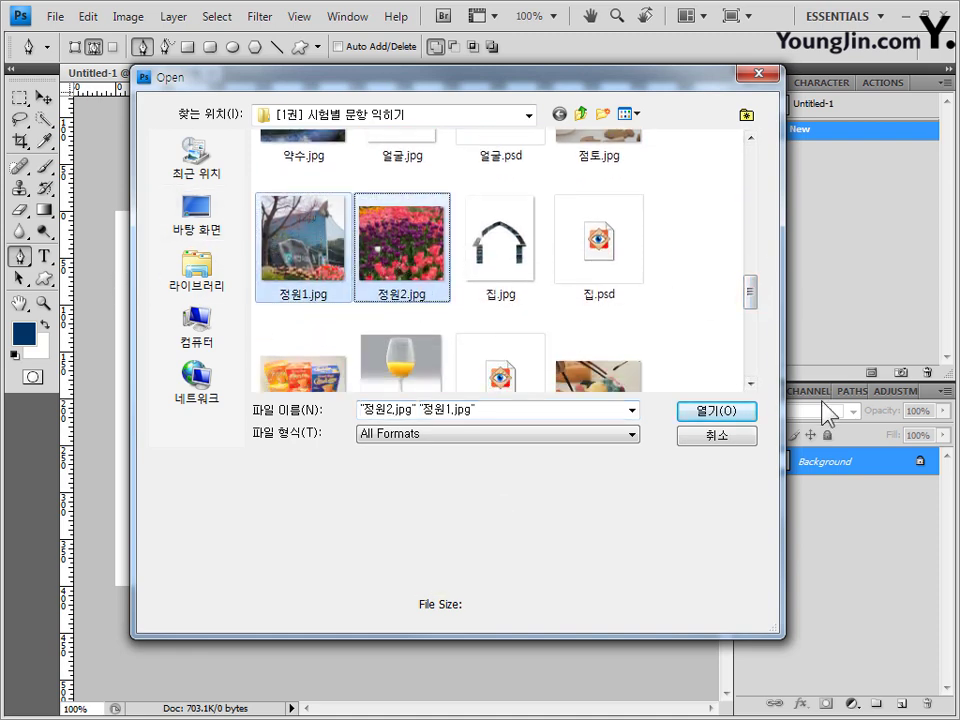
left_click(745, 411)
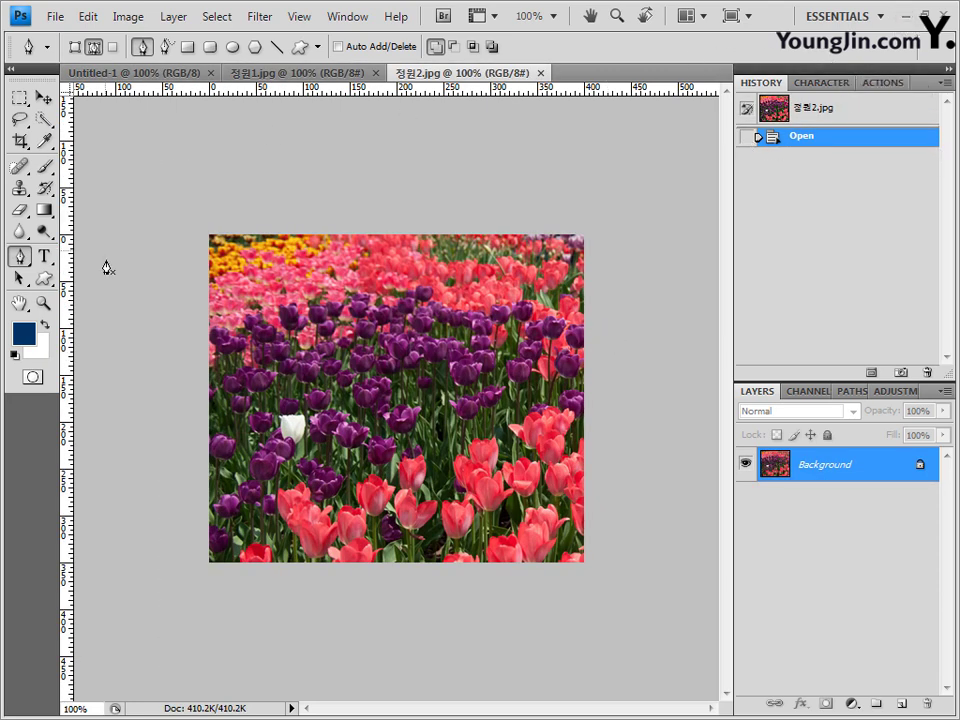
Step: Set the Custom Shape tool to Shape layers mode and replace its current shapes with the Objects set
left_click(46, 280)
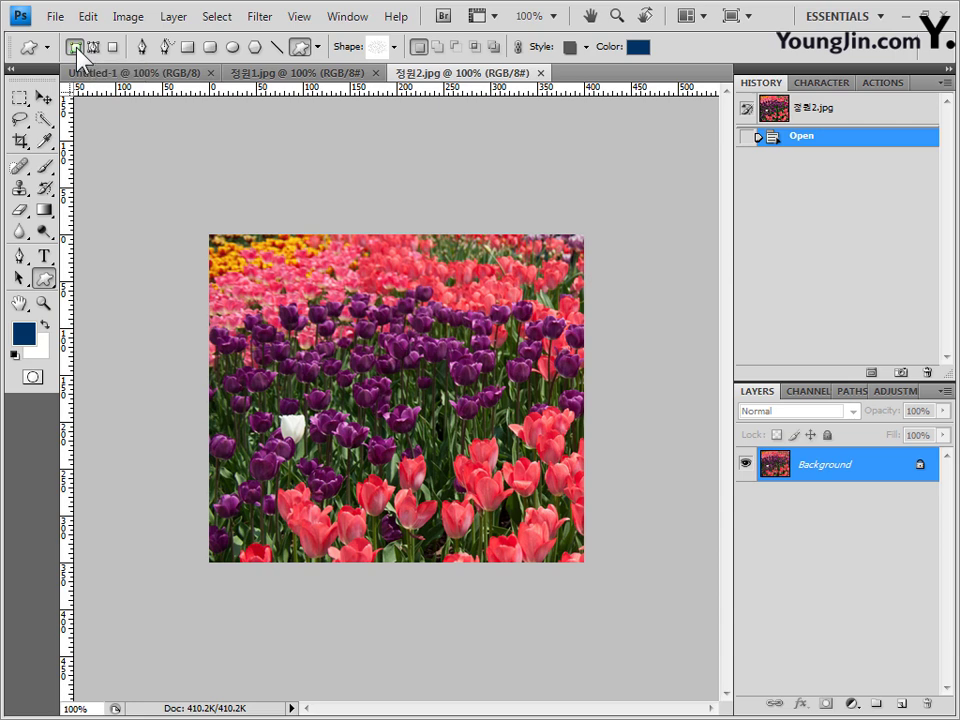
left_click(395, 47)
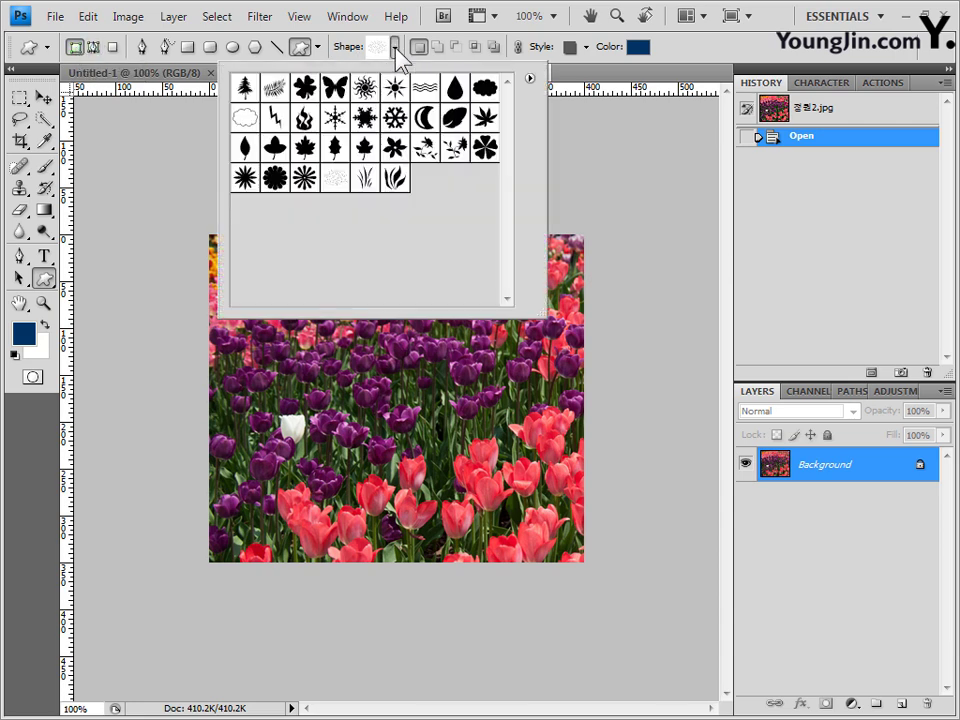
left_click(529, 78)
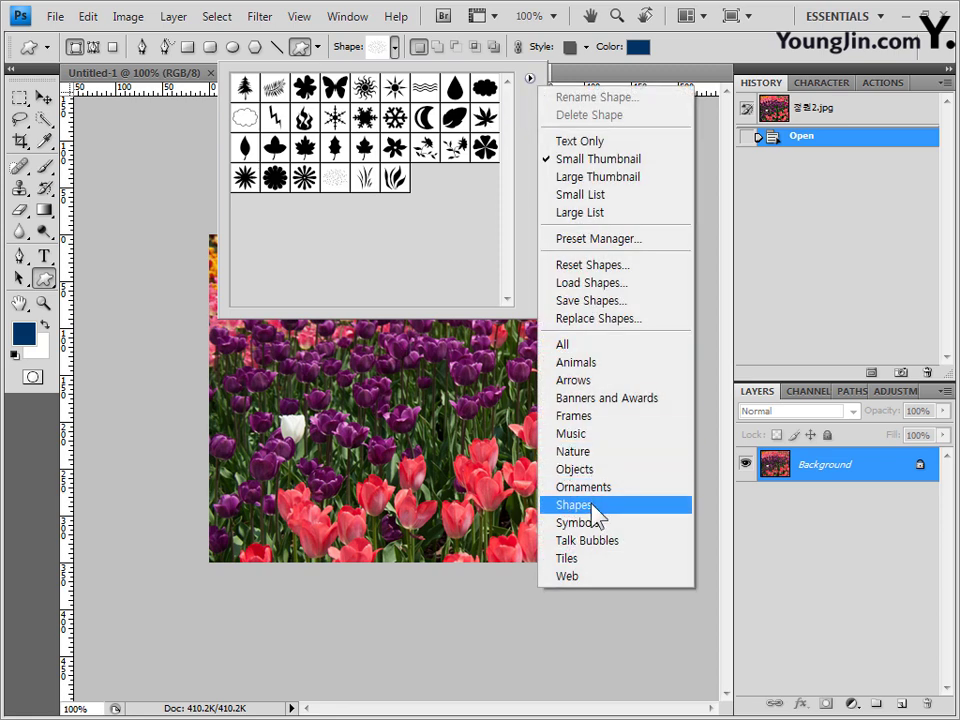
left_click(605, 469)
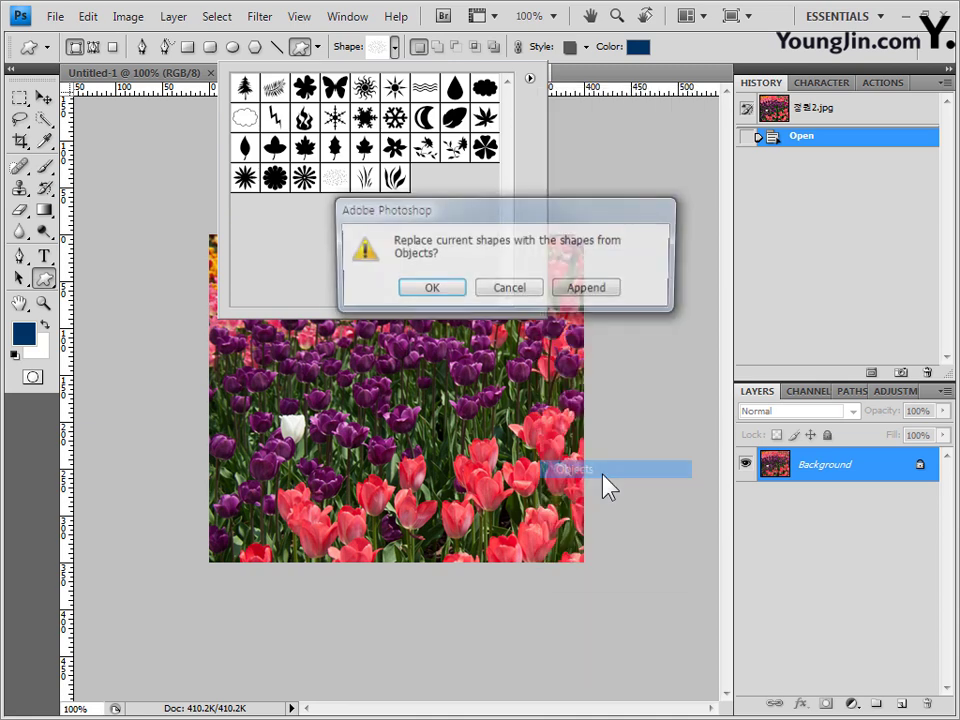
left_click(444, 299)
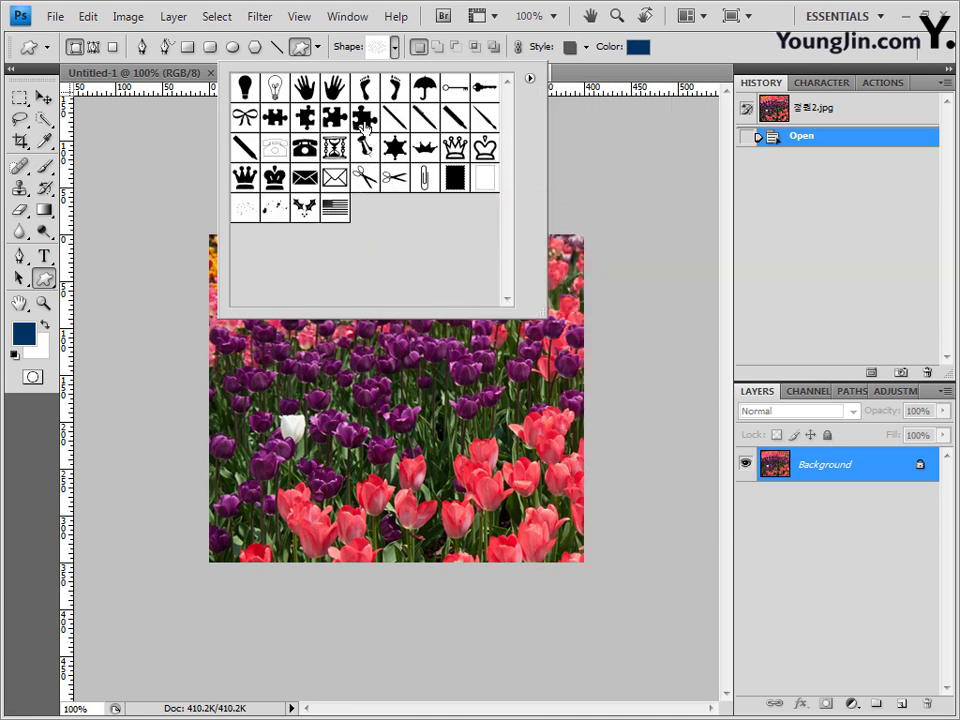
Step: Choose the puzzle-piece shape with knobs on its upper and right sides and set the new shape's layer style to none
left_click(363, 120)
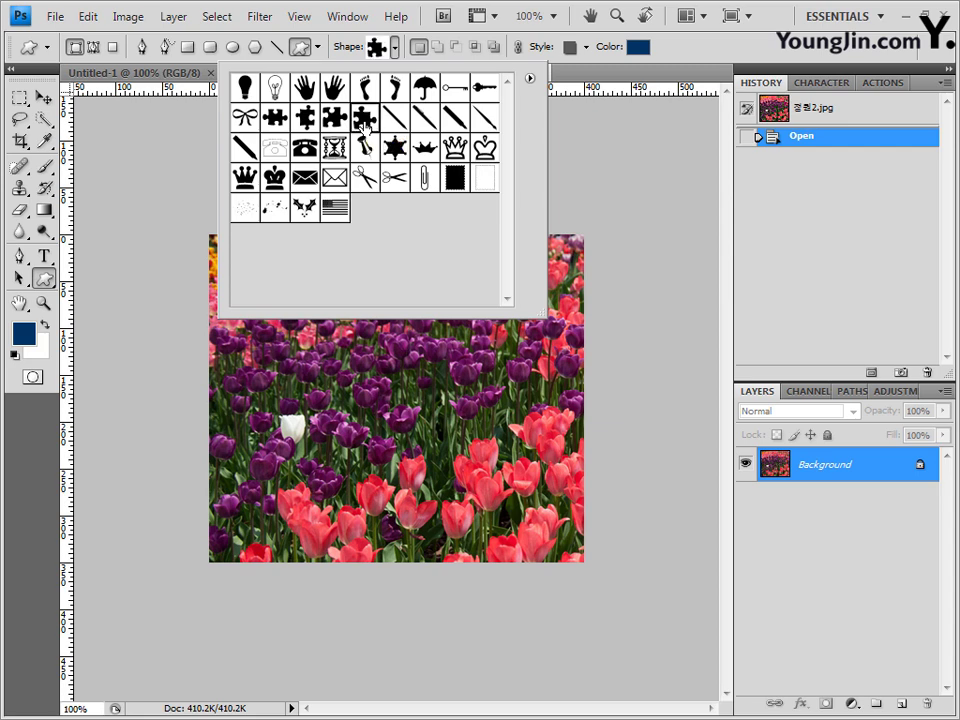
left_click(709, 47)
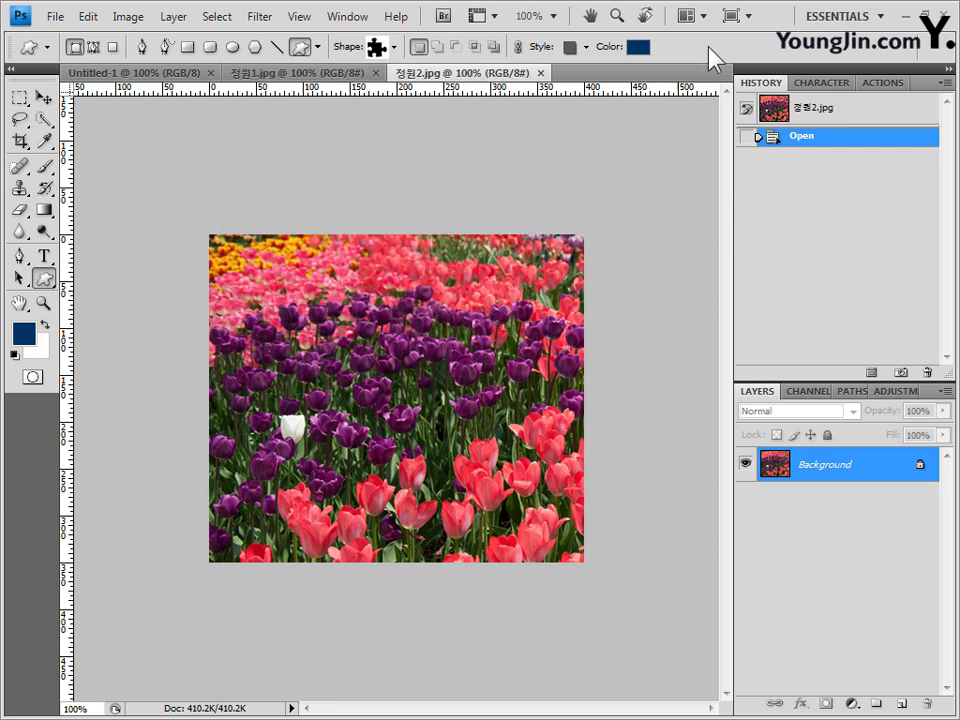
left_click(586, 47)
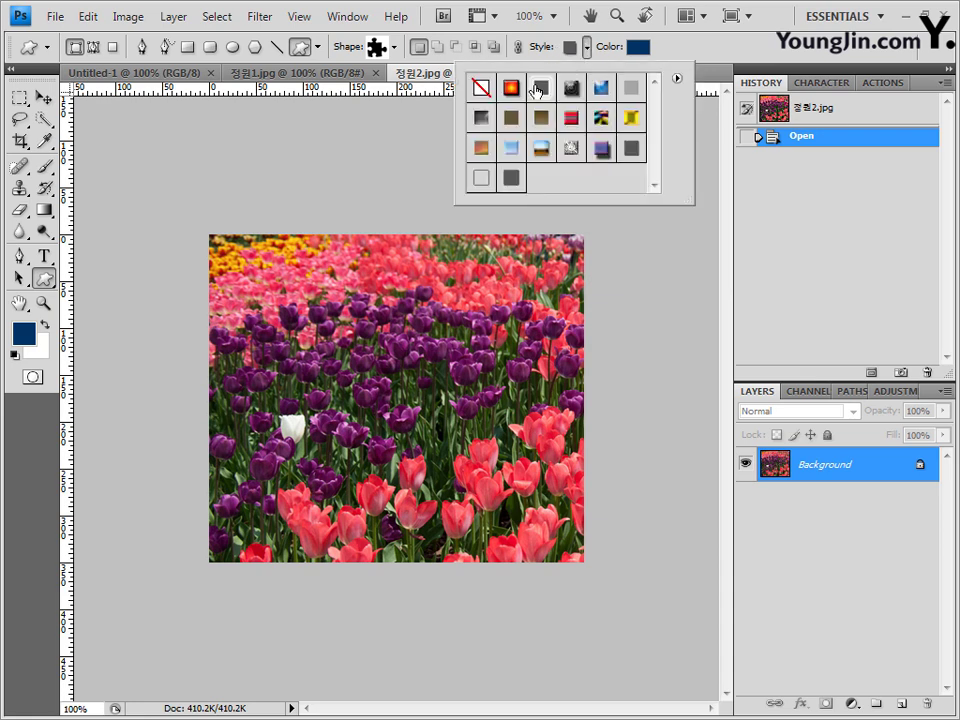
left_click(481, 89)
left_click(702, 52)
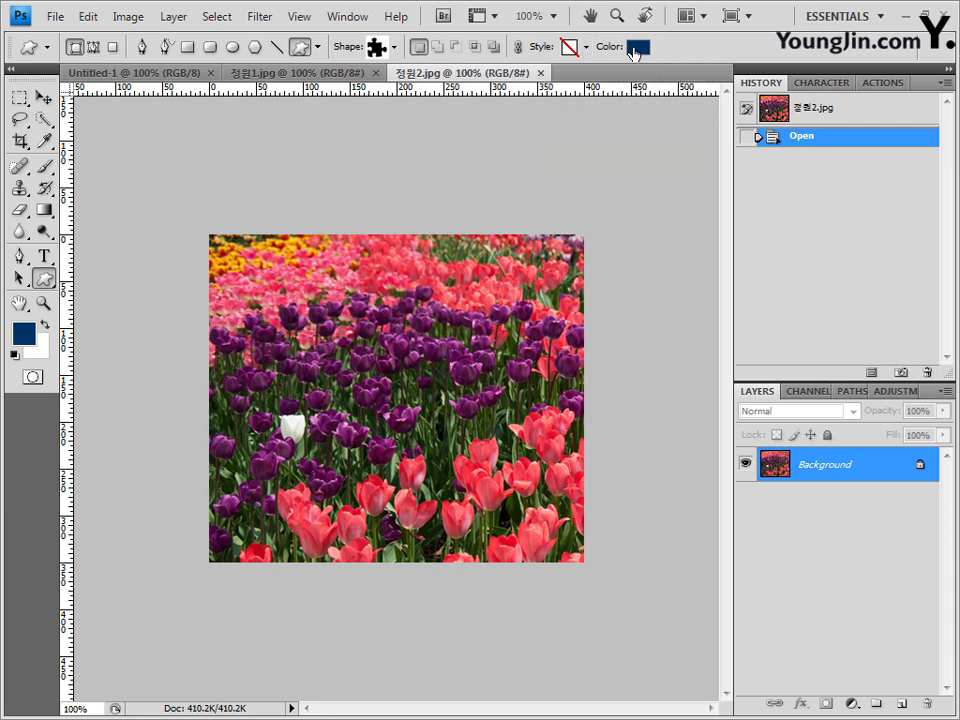
Step: Draw the puzzle piece in the right half of the Untitled-1 canvas and show the grid
left_click(131, 77)
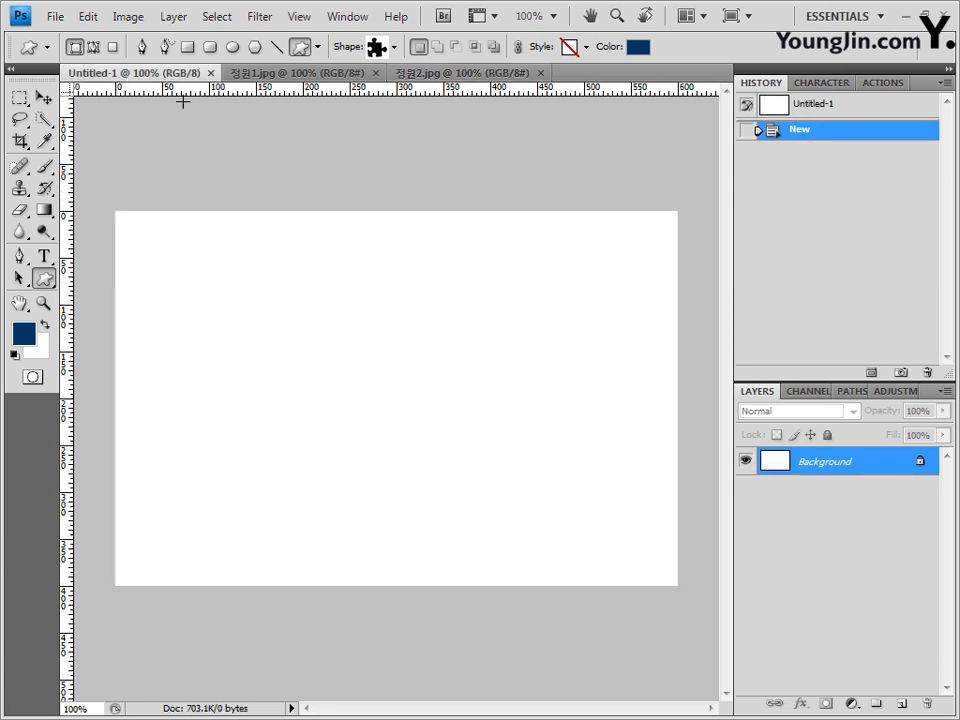
left_click_drag(437, 319, 642, 488)
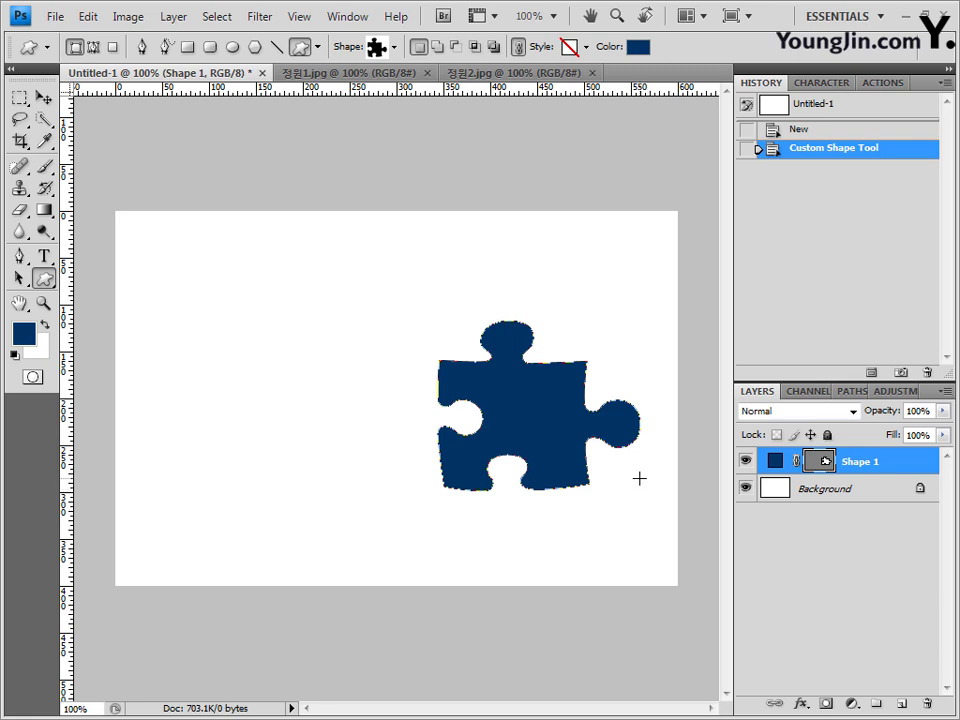
key("ctrl+apostrophe")
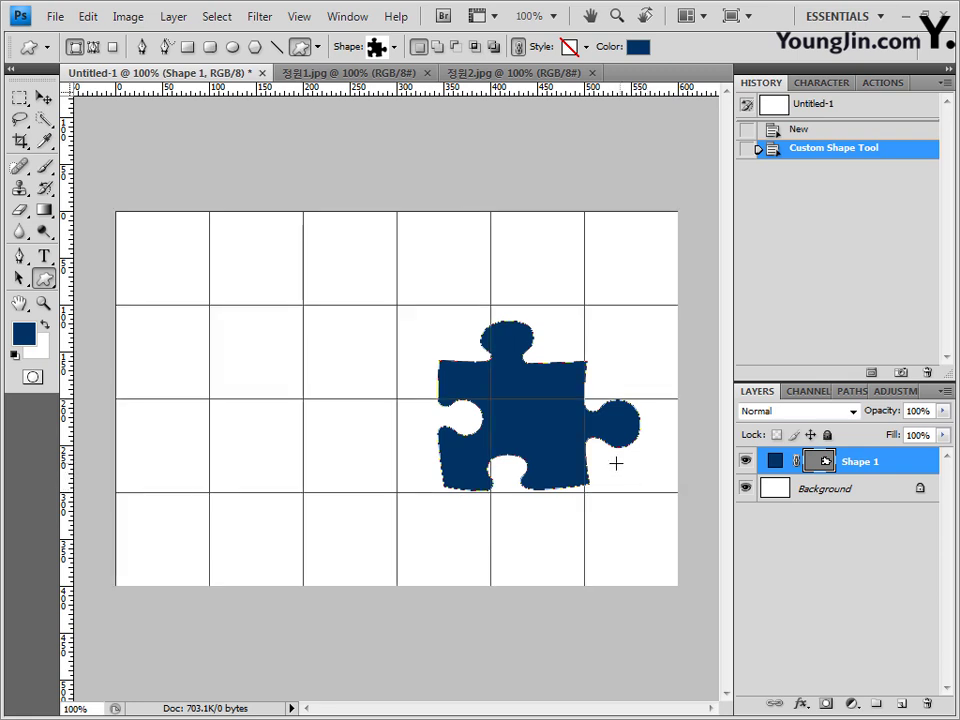
Step: Scale the puzzle piece to about 118% width and 135% height and rotate it about 14.3° clockwise
key("ctrl+t")
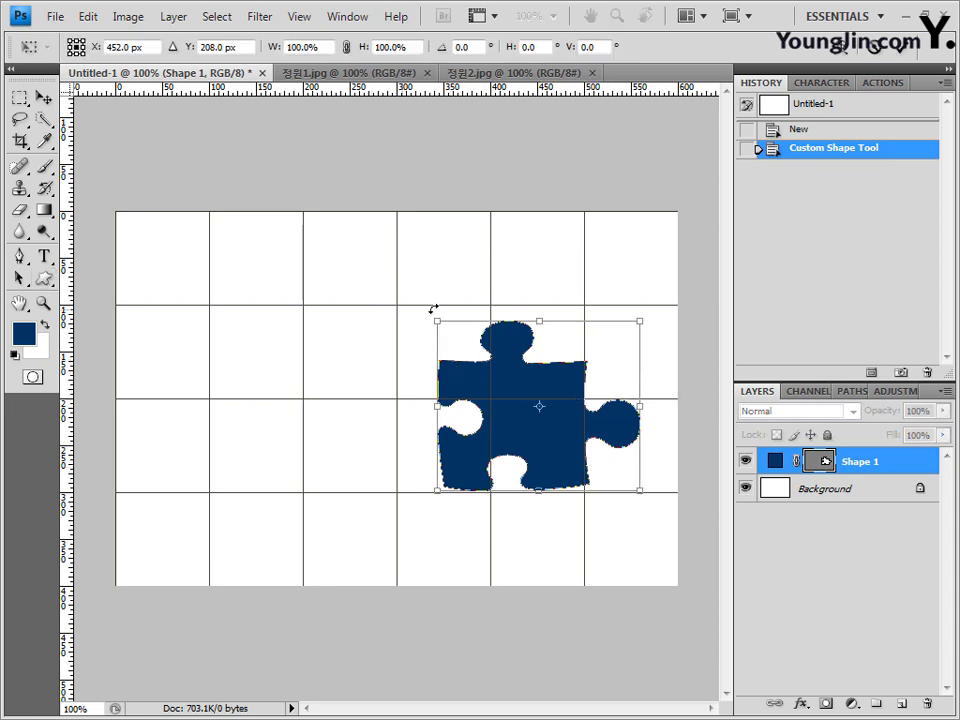
left_click_drag(626, 384, 638, 414)
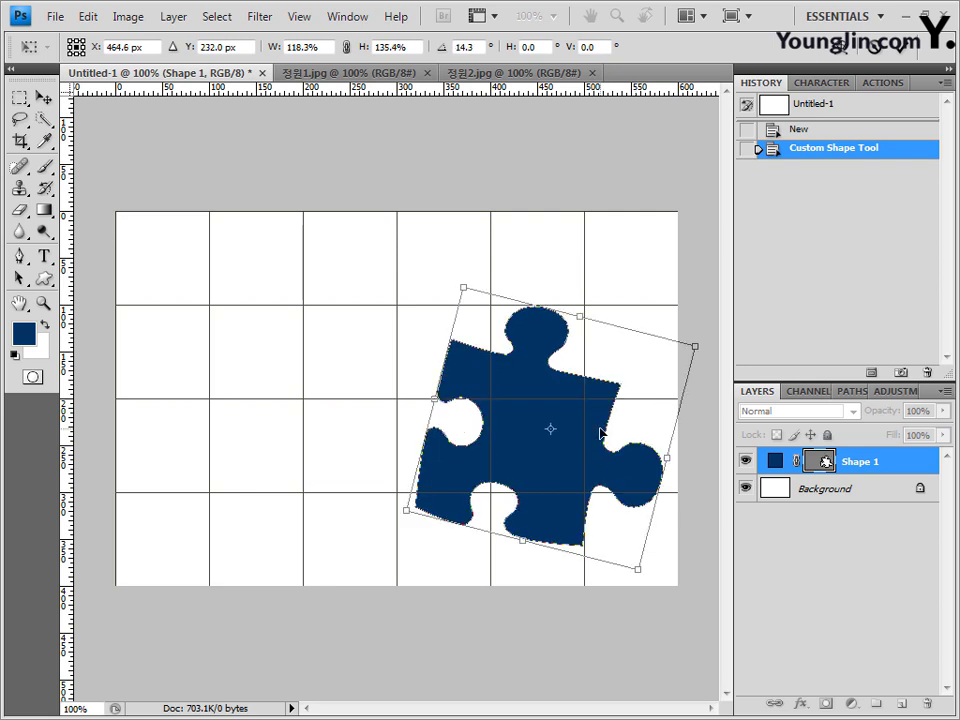
key("Return")
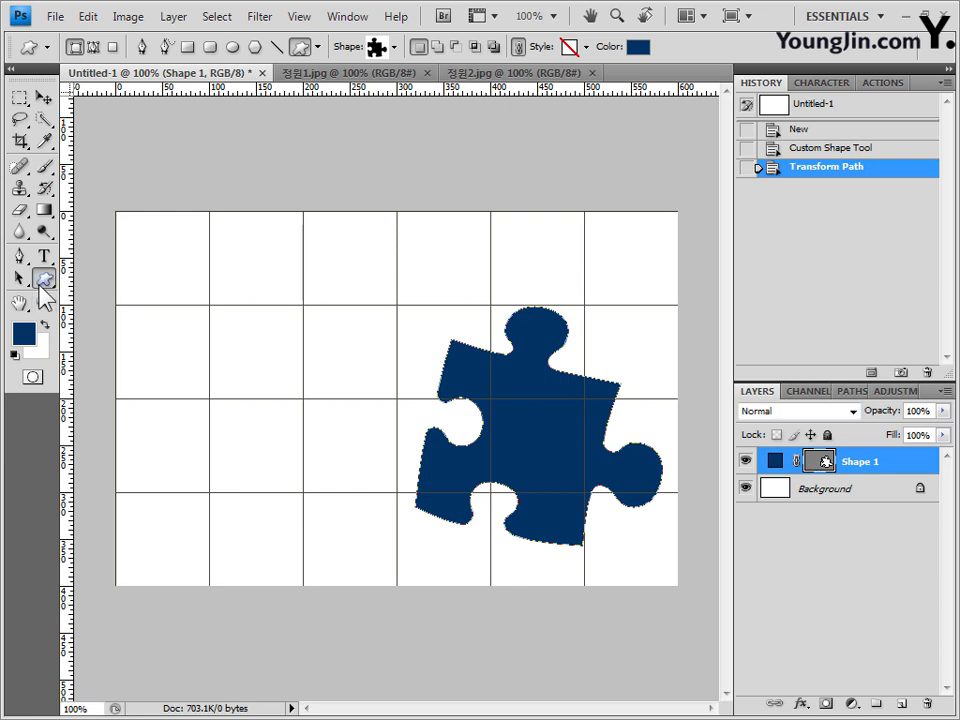
Step: Replace the current custom shapes with the Nature set and draw its broad leaf shape in the canvas's left half
left_click(394, 47)
left_click(529, 79)
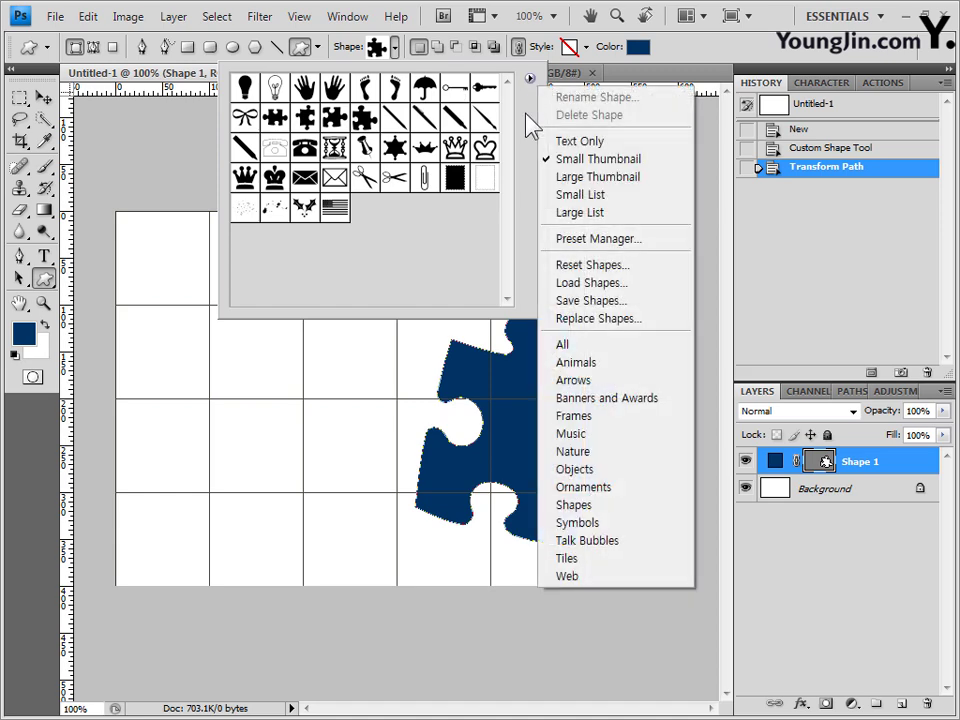
left_click(592, 460)
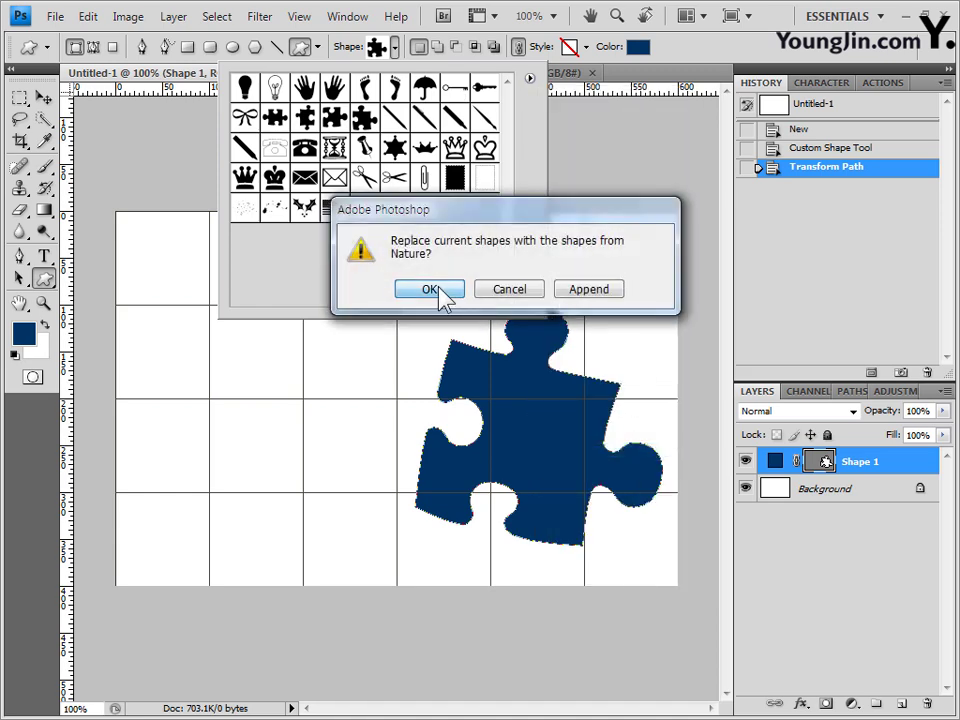
left_click(443, 294)
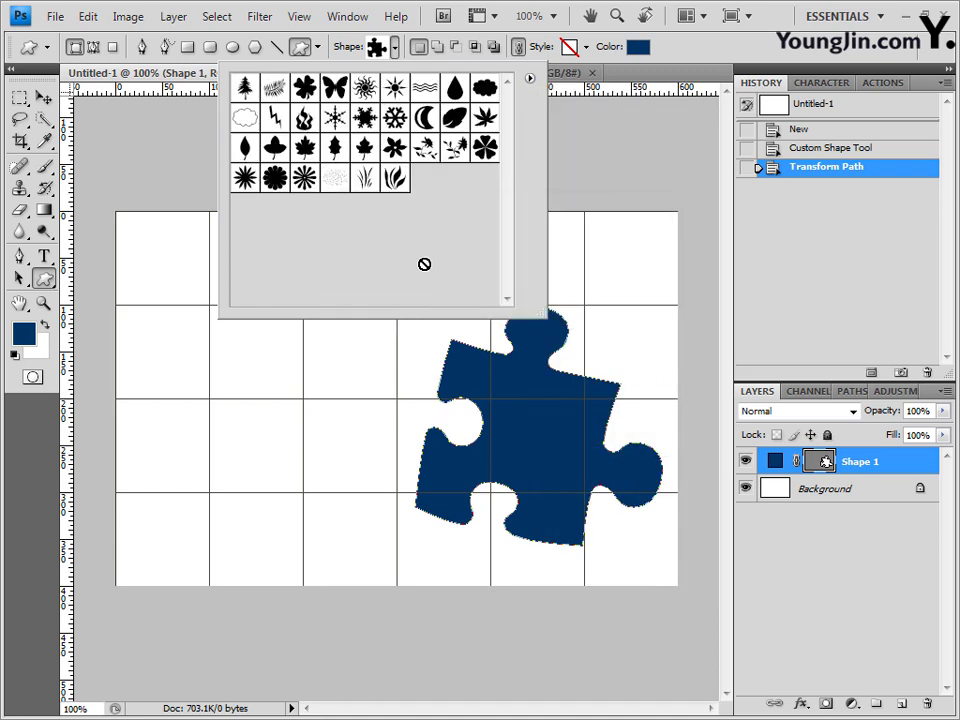
left_click(454, 119)
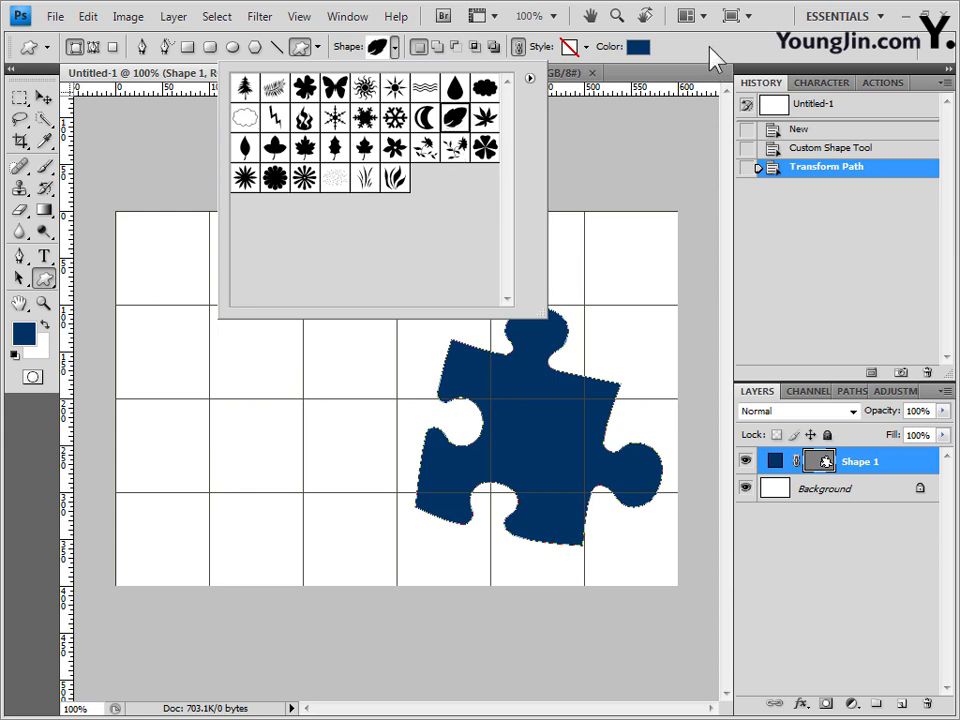
left_click(710, 47)
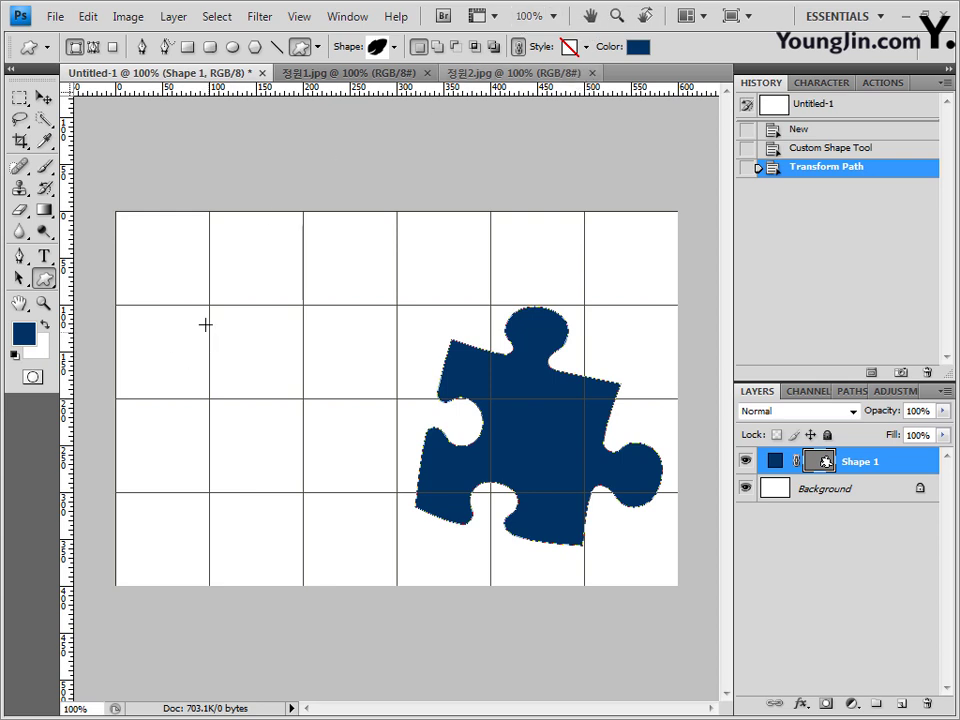
left_click_drag(172, 281, 385, 482)
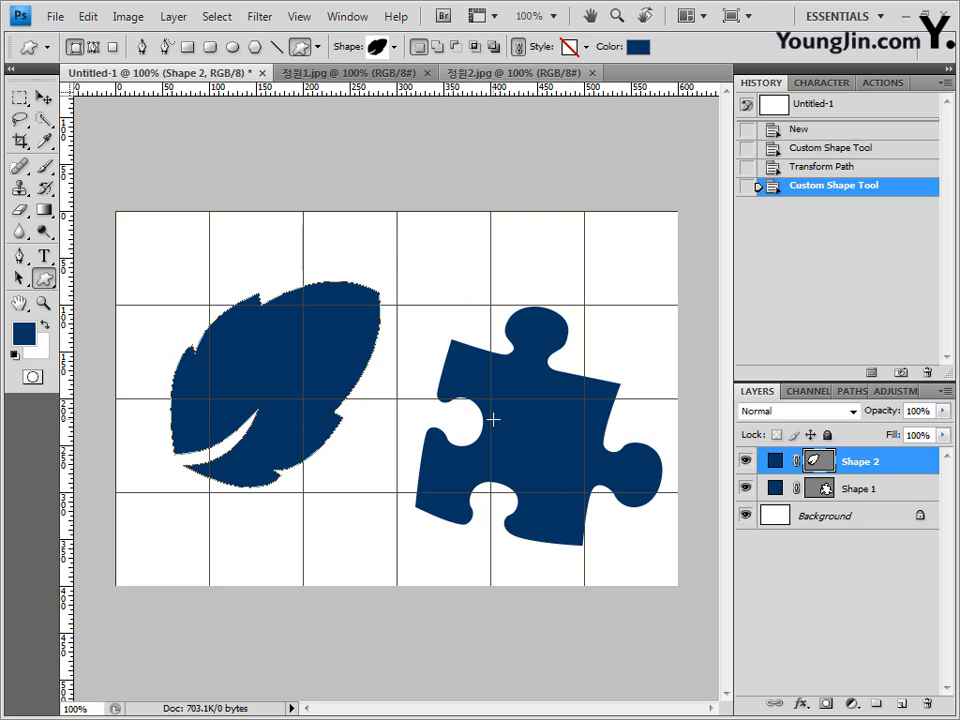
Step: Flip the leaf horizontally and enlarge it to fill most of the canvas's left half
key("ctrl+t")
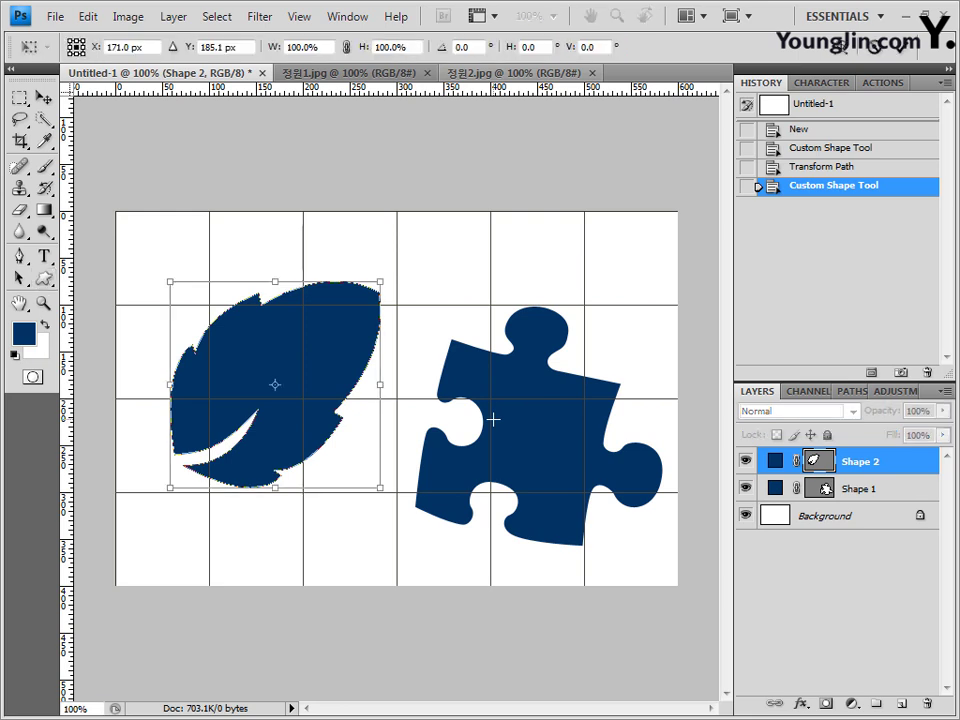
right_click(312, 342)
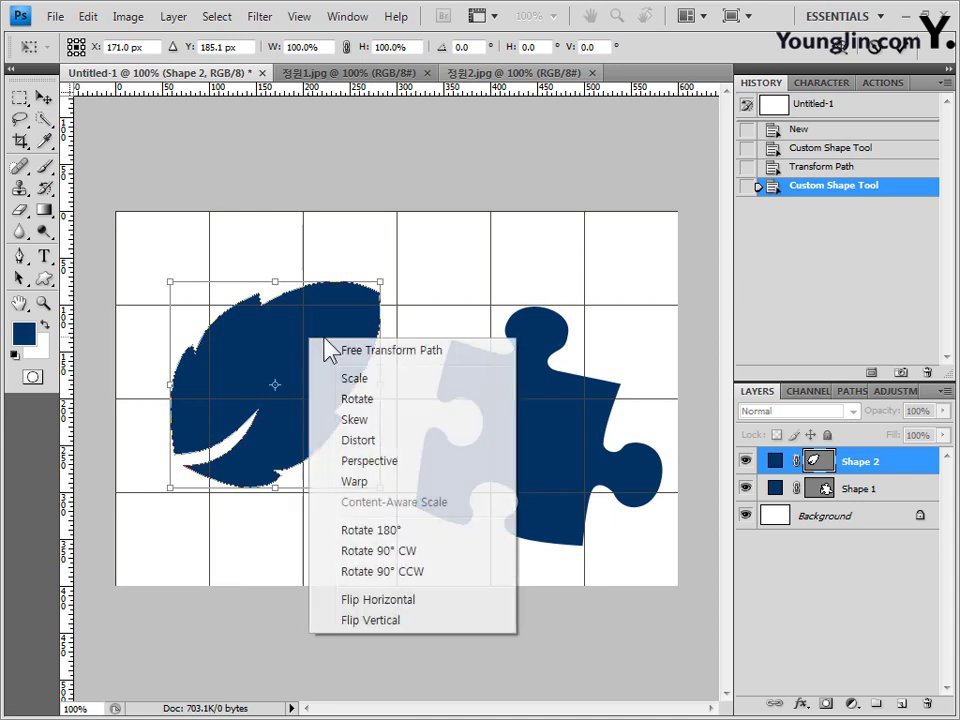
left_click(437, 600)
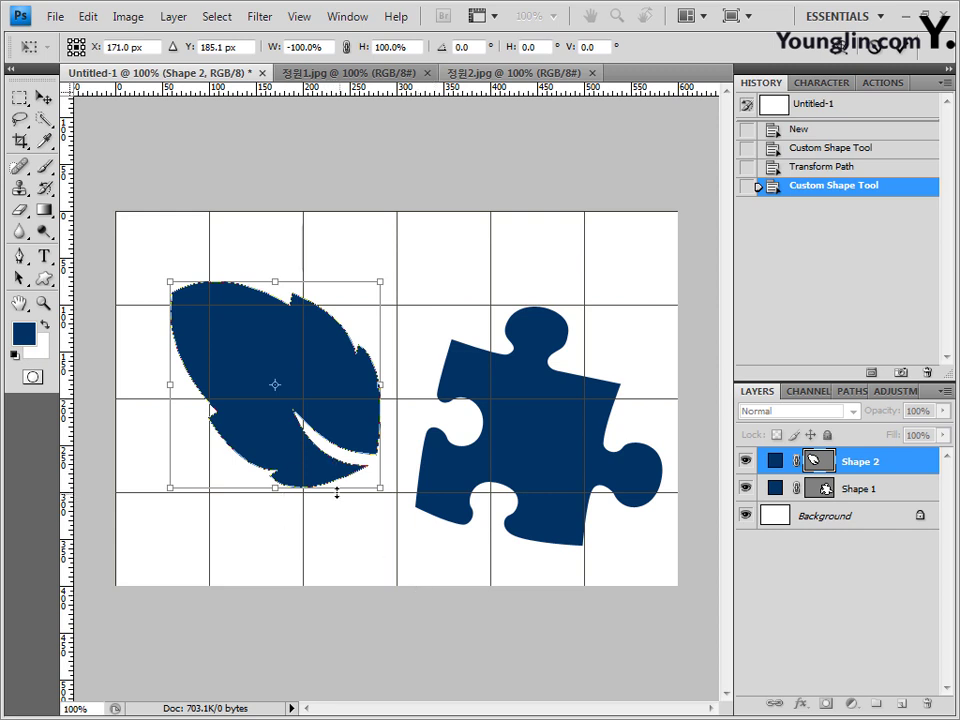
left_click_drag(275, 489, 280, 503)
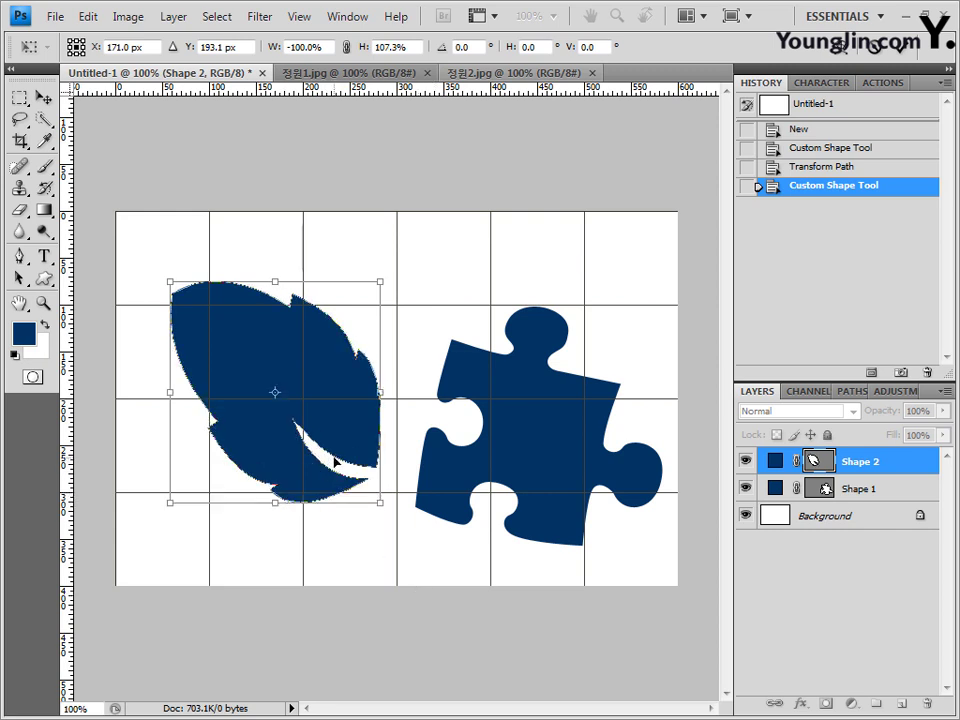
left_click_drag(380, 502, 405, 522)
key("Return")
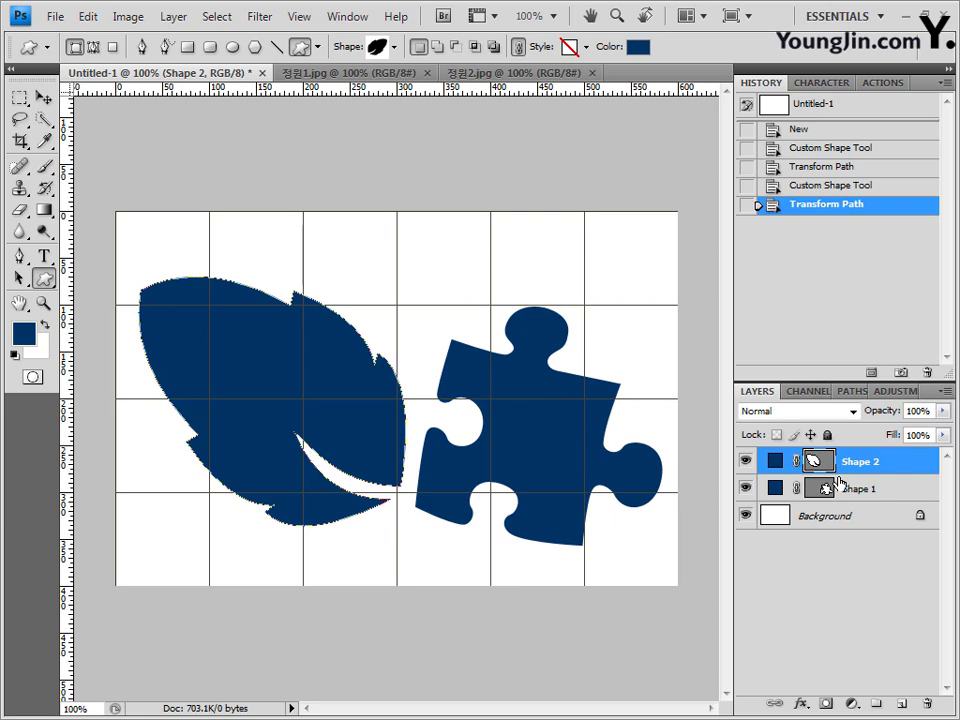
Step: Select and copy the entire 정원1.jpg image and return to the Untitled-1 document
left_click(381, 74)
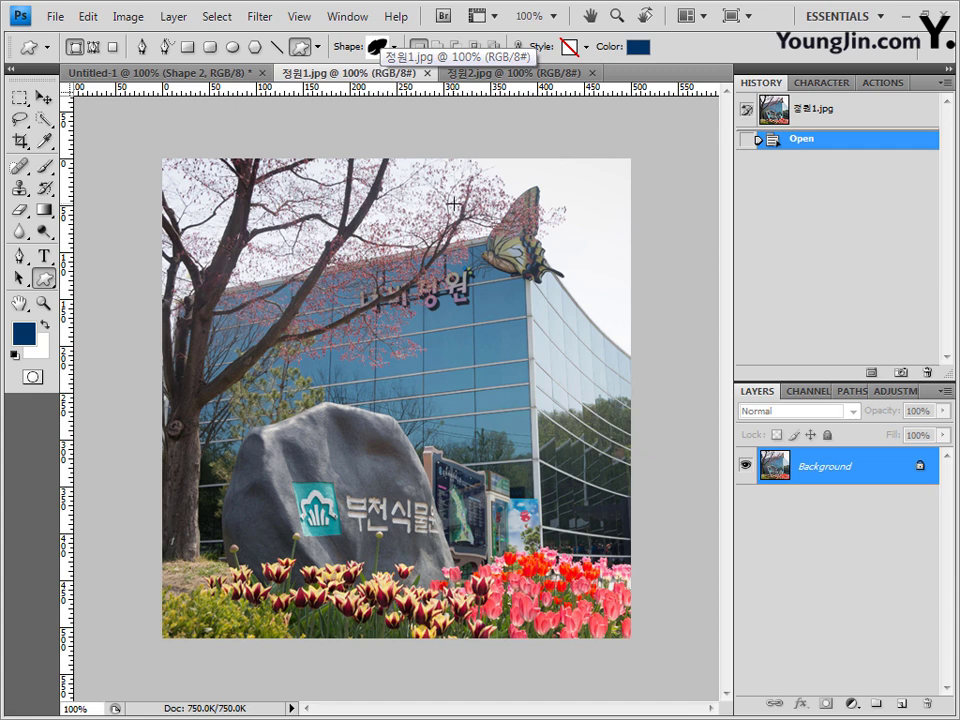
key("ctrl+a")
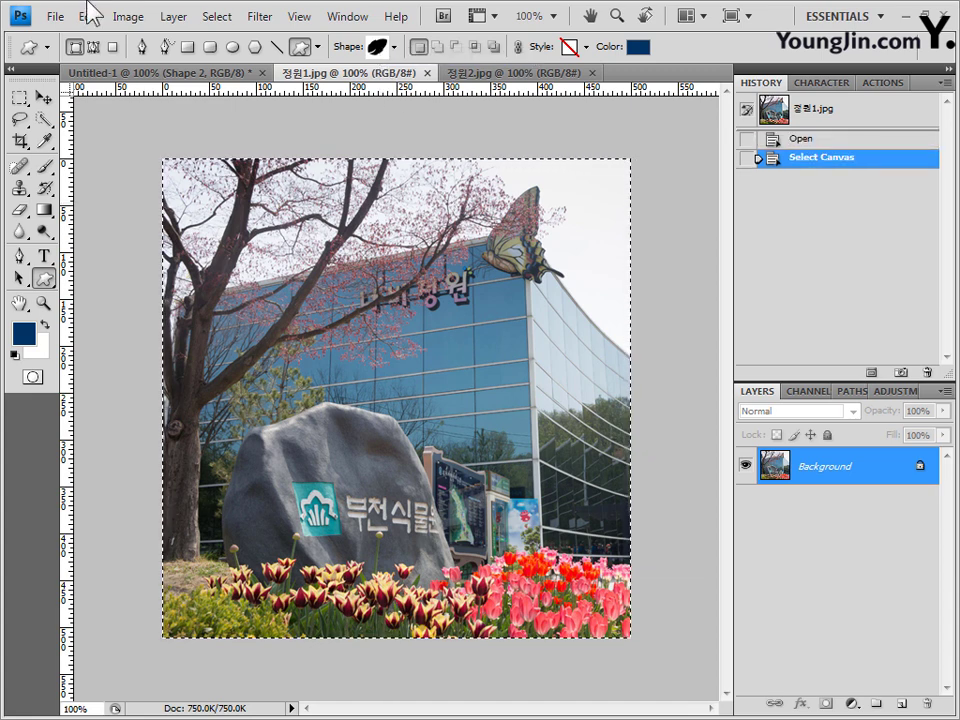
left_click(189, 75)
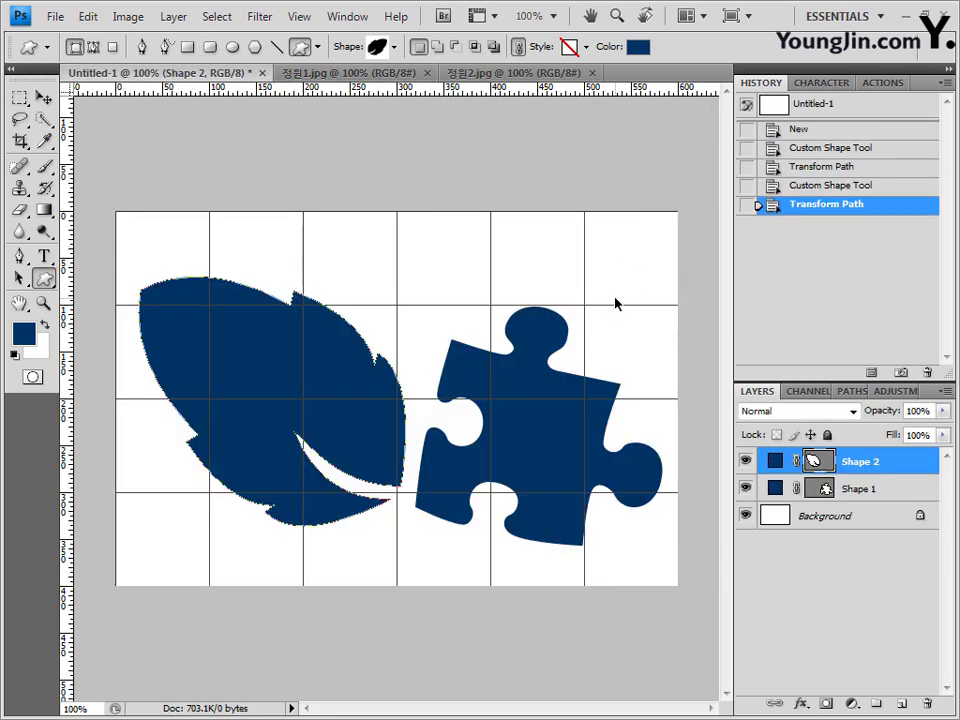
Step: Try pasting the photo on top and moving it between the two shape layers, and revert to the state before the paste
key("ctrl+v")
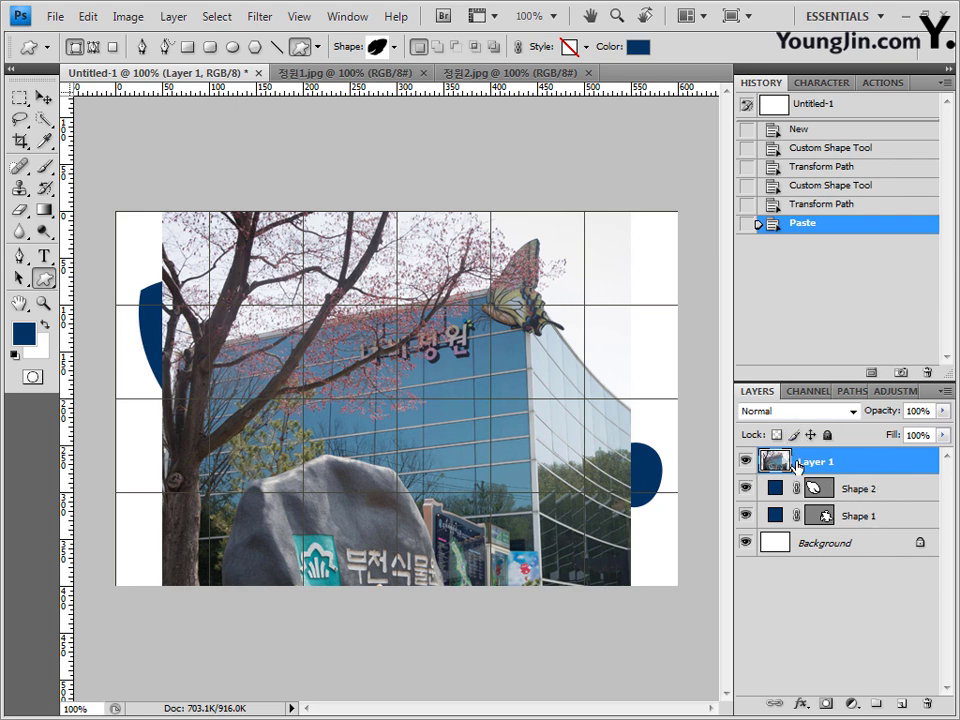
left_click_drag(786, 470, 858, 502)
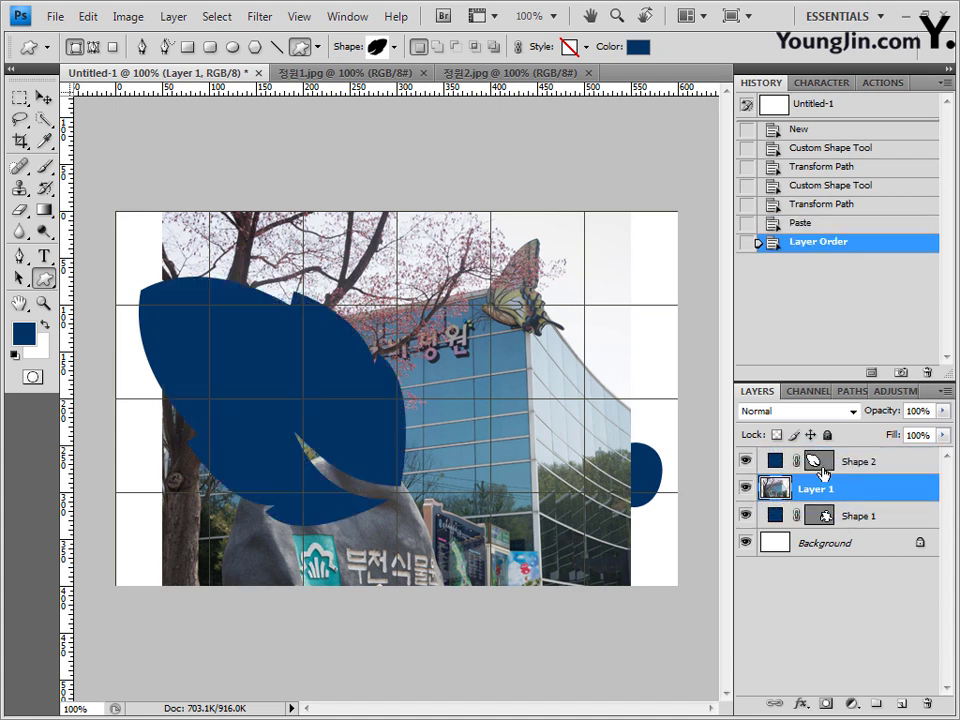
left_click(818, 224)
left_click(824, 204)
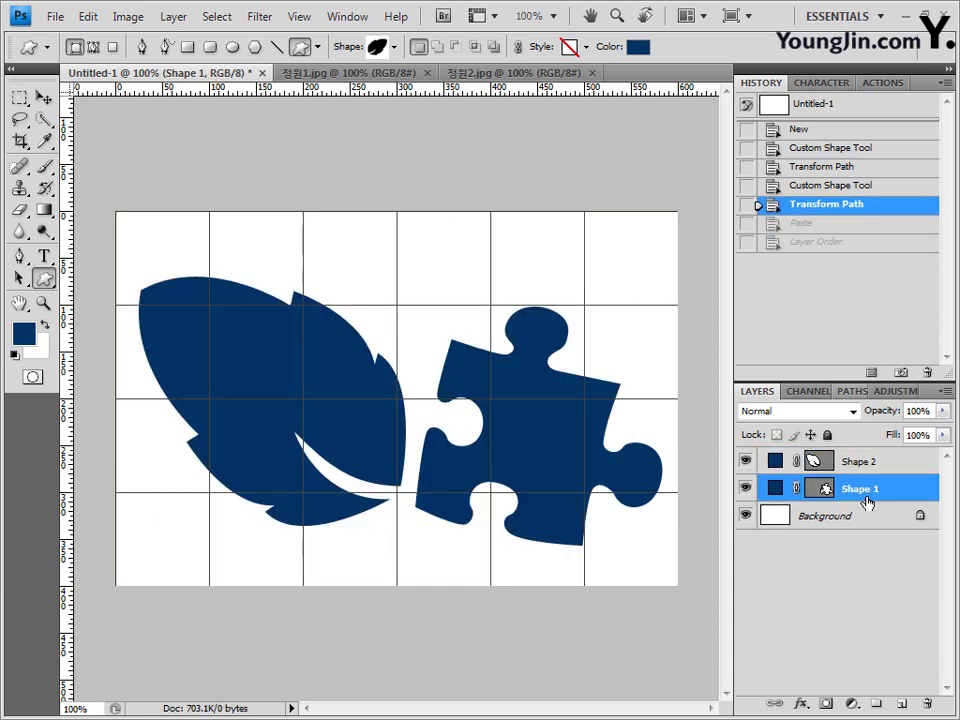
Step: Paste the copied photo directly above the Shape 1 layer and clip it to the puzzle piece
key("ctrl+v")
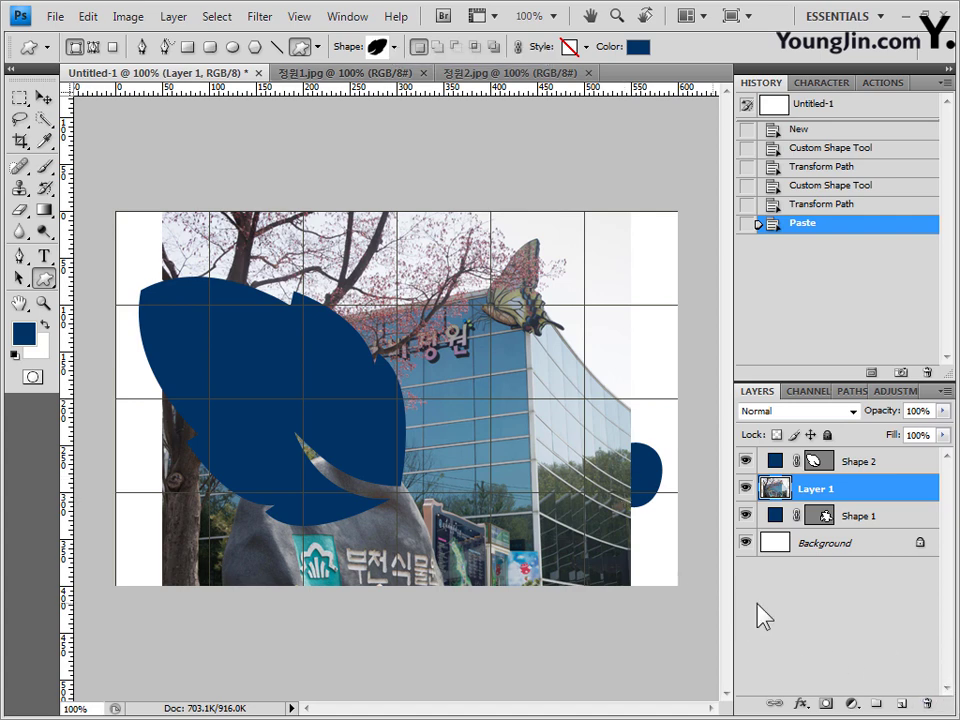
key("alt")
left_click(887, 500, "alt")
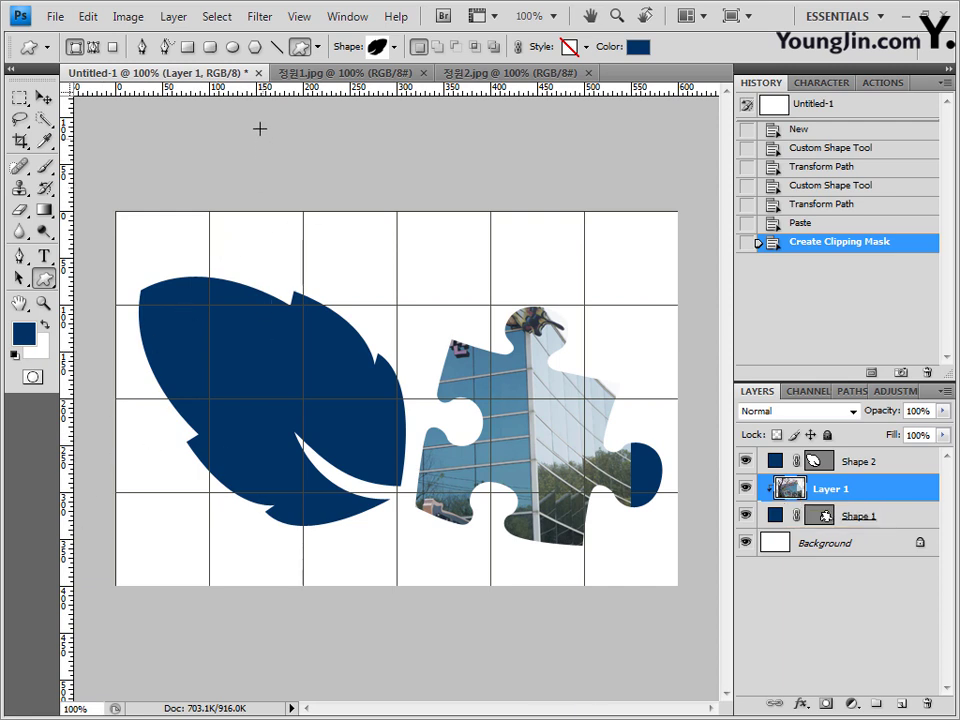
Step: Apply a Gaussian Blur with a radius of 2.4 pixels to the clipped photo in Layer 1
left_click(258, 25)
mouse_move(270, 171)
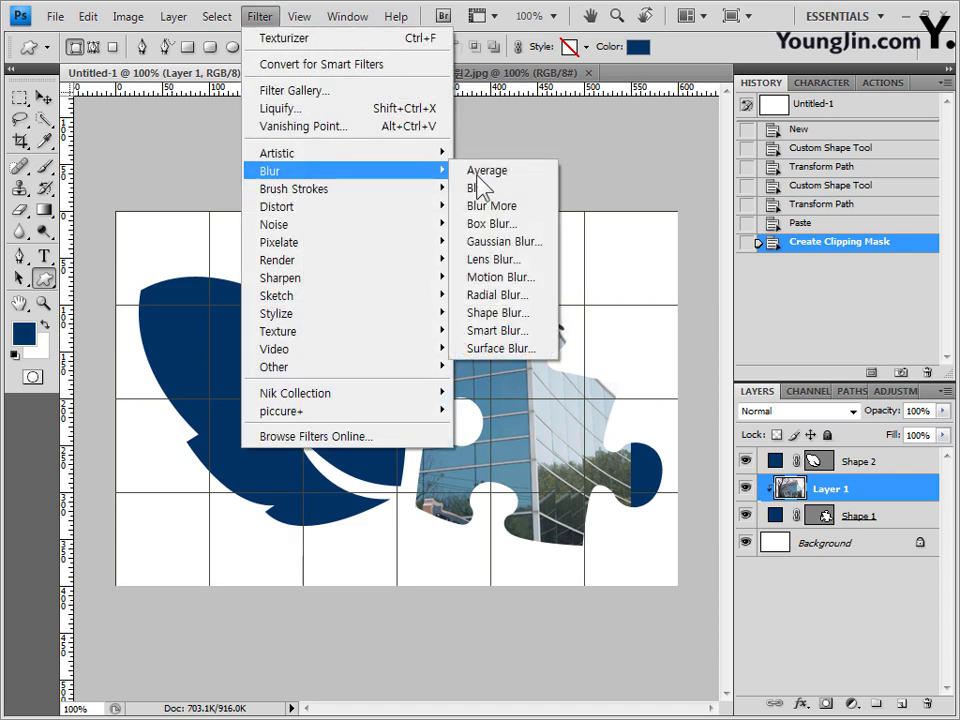
left_click(504, 241)
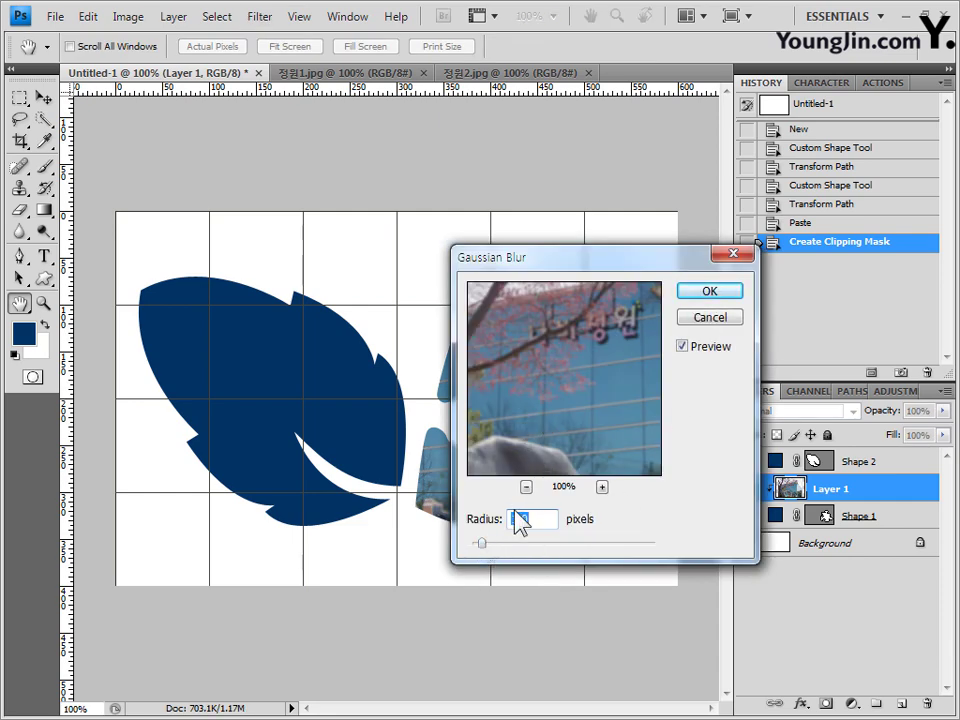
left_click_drag(482, 543, 496, 543)
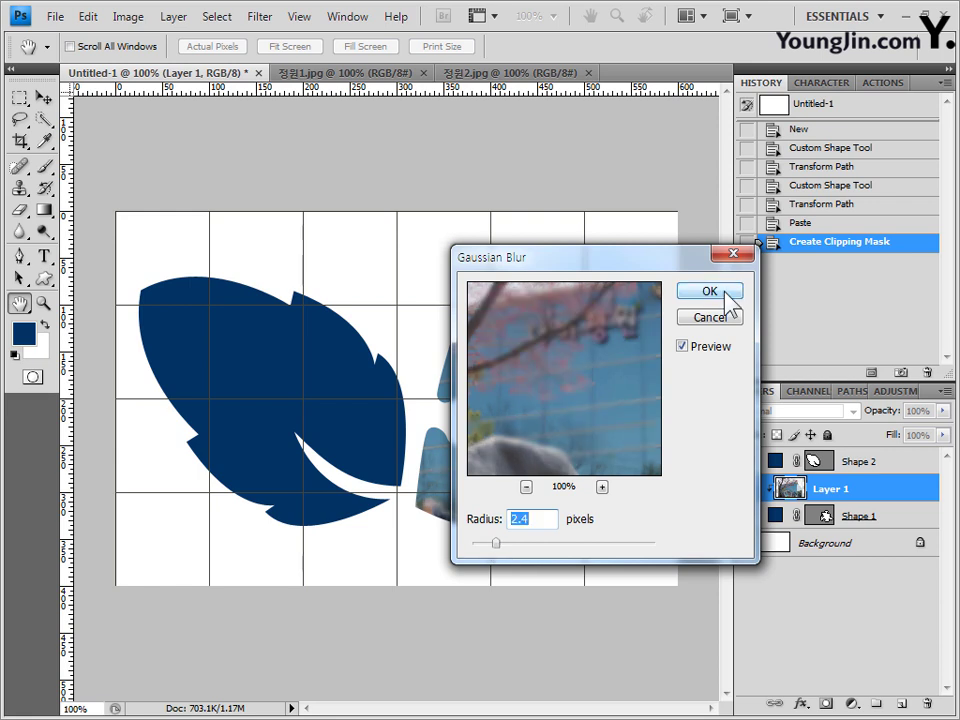
left_click(725, 294)
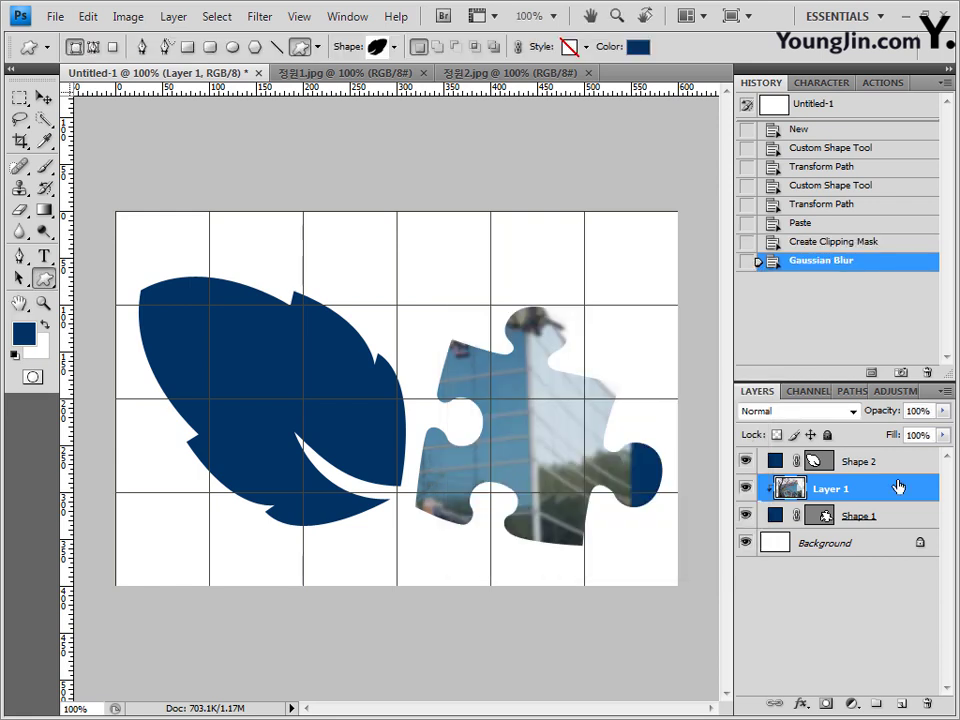
Step: Scale the clipped photo in Layer 1 proportionally to about 53% and position it to cover the whole puzzle piece
key("ctrl+t")
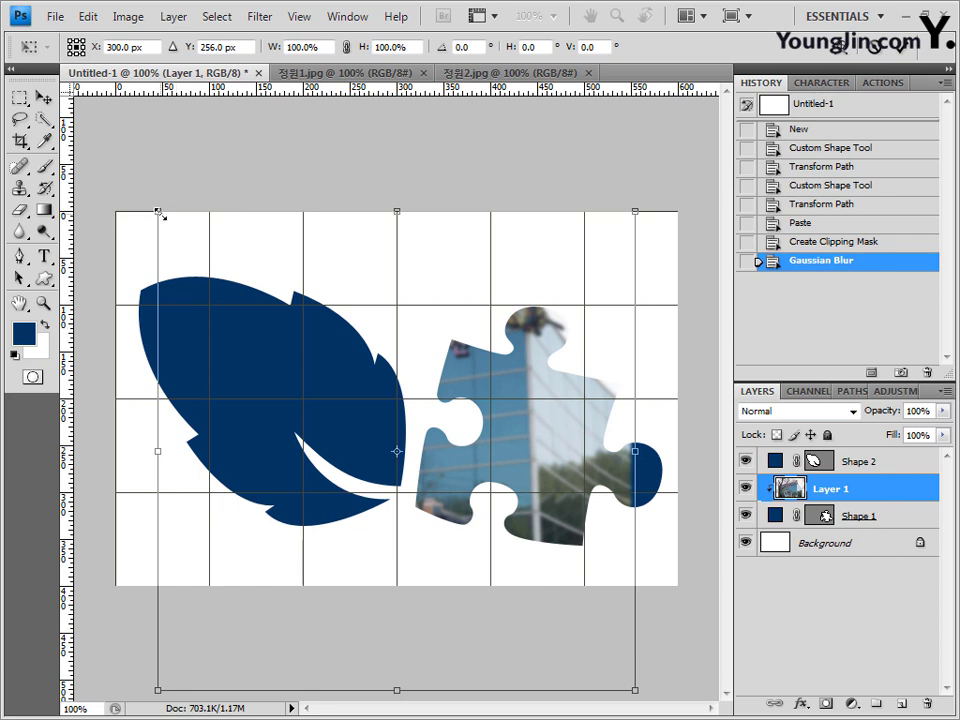
left_click_drag(158, 211, 347, 270)
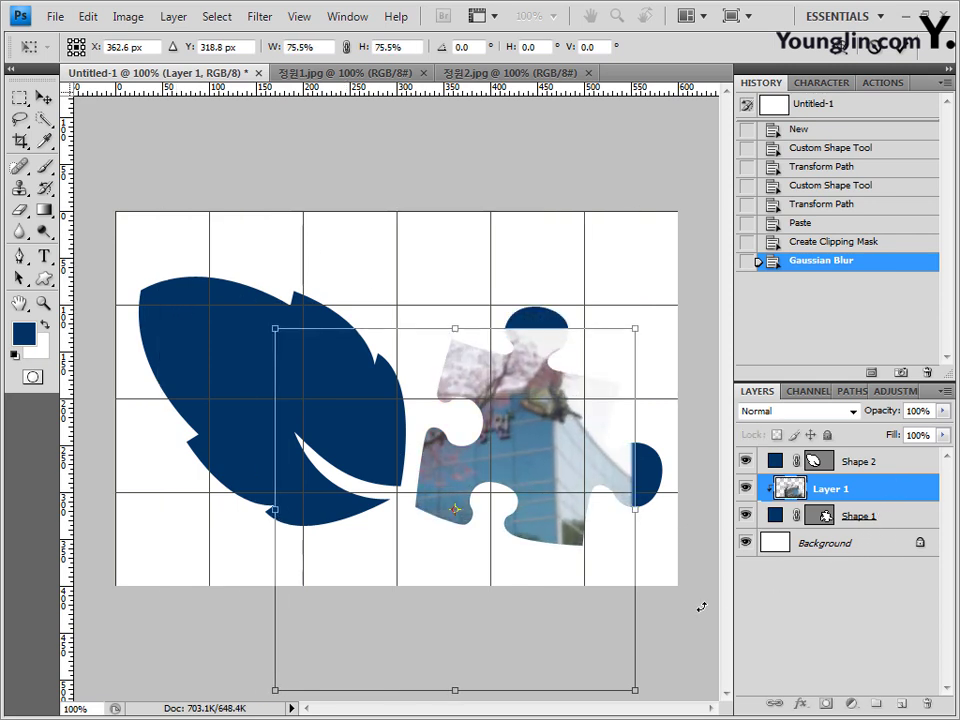
left_click_drag(614, 476, 643, 437)
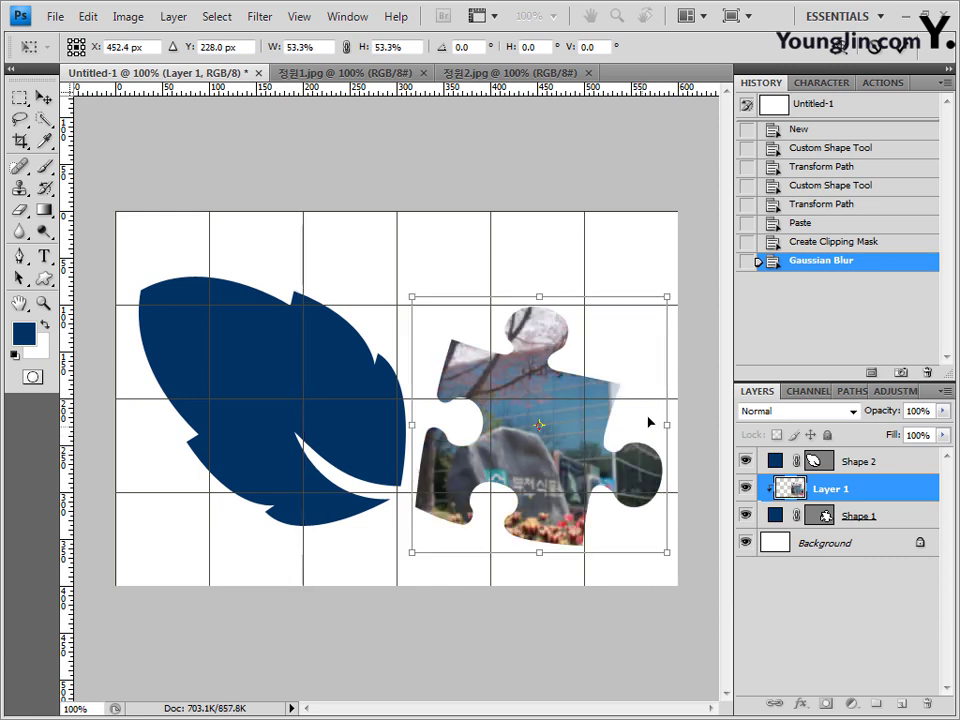
key("Return")
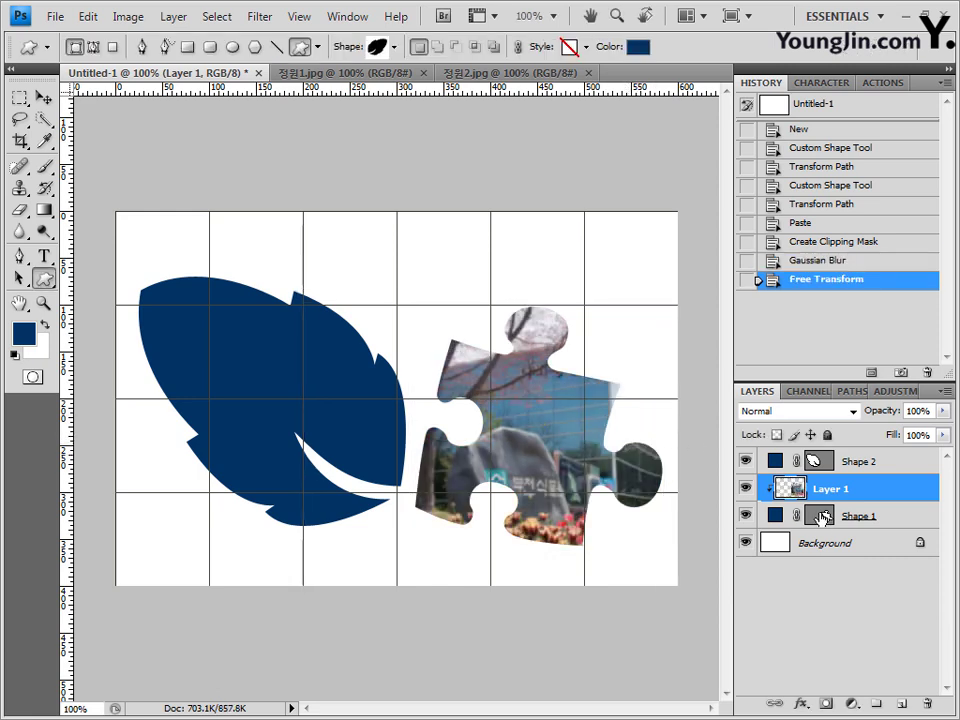
Step: Copy the entire 정원2.jpg image into Untitled-1 directly above the Shape 2 layer and clip it to the leaf
left_click(858, 465)
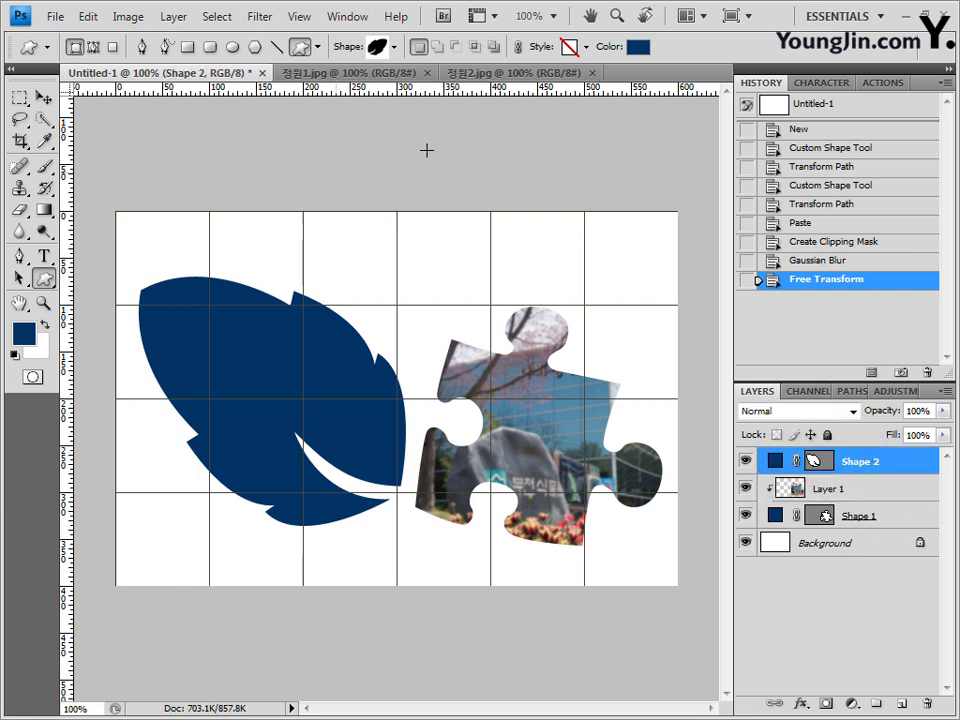
left_click(519, 76)
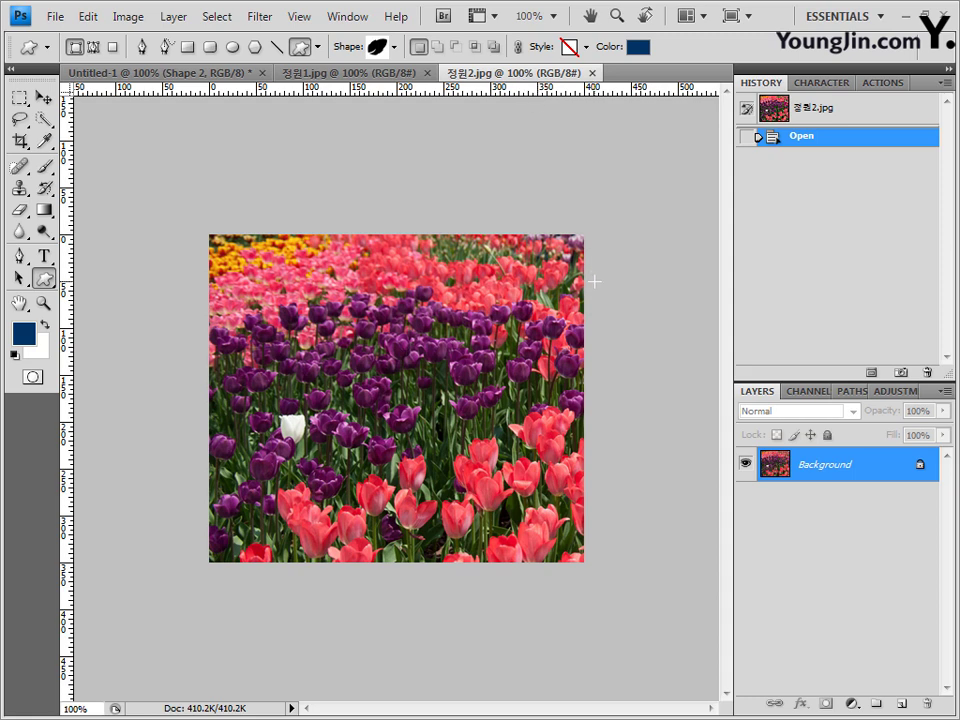
key("ctrl+a")
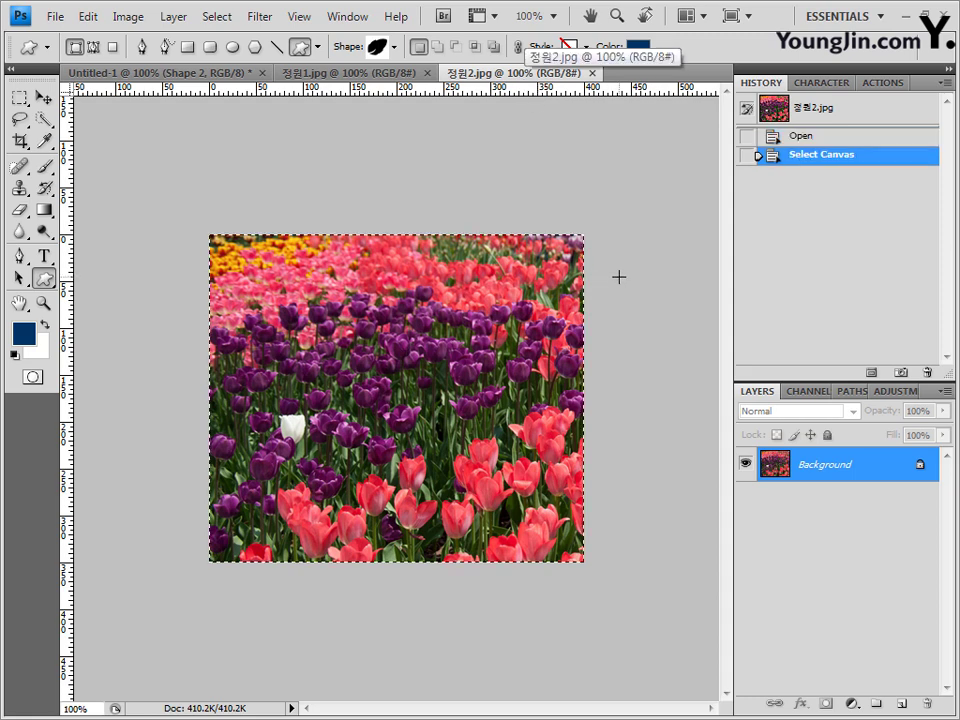
left_click(205, 74)
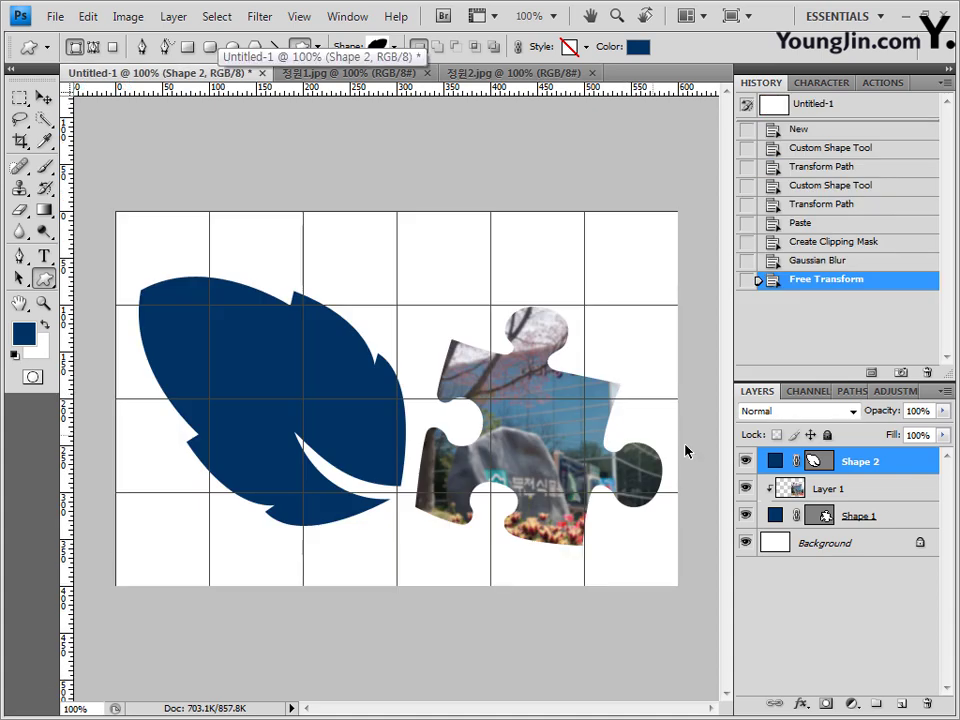
key("ctrl+v")
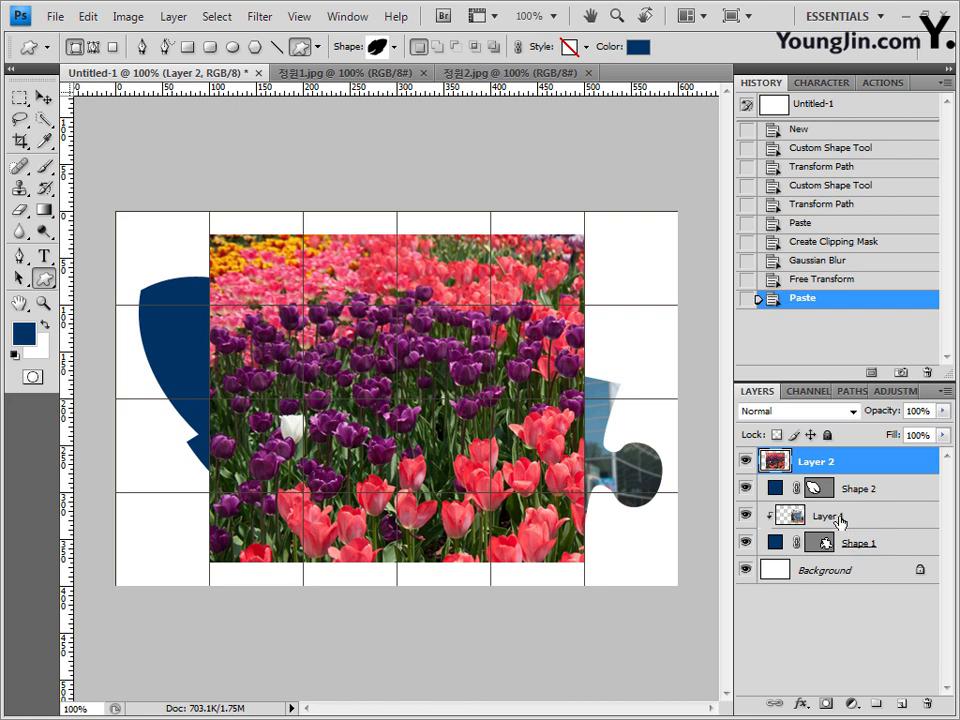
left_click(888, 472, "alt")
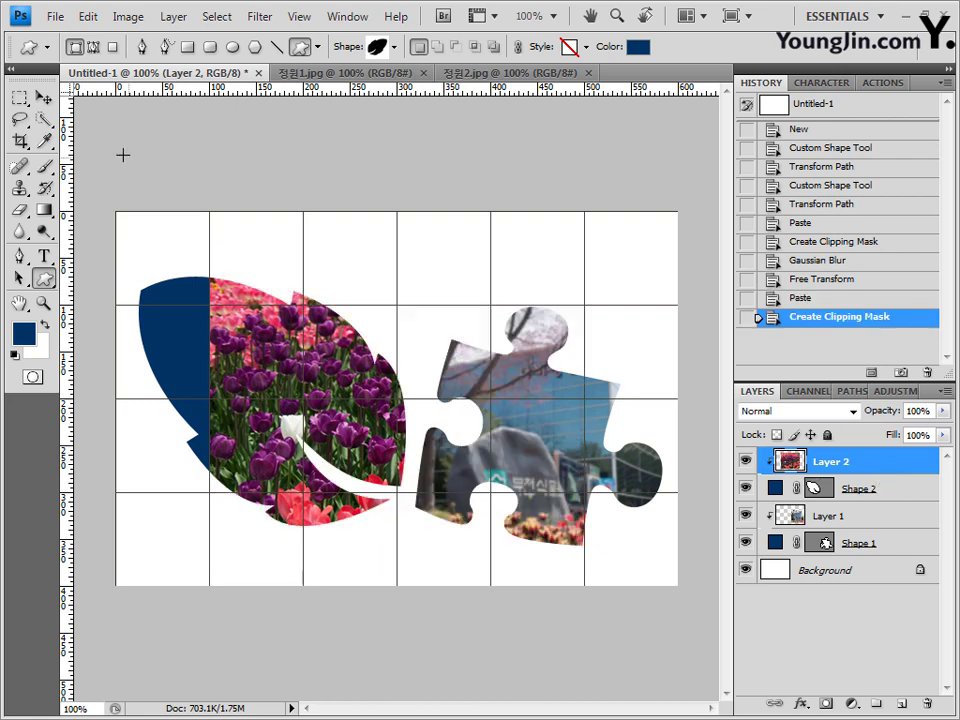
Step: Move the clipped tulip photo over the leaf and scale it proportionally to about 78%
left_click(43, 98)
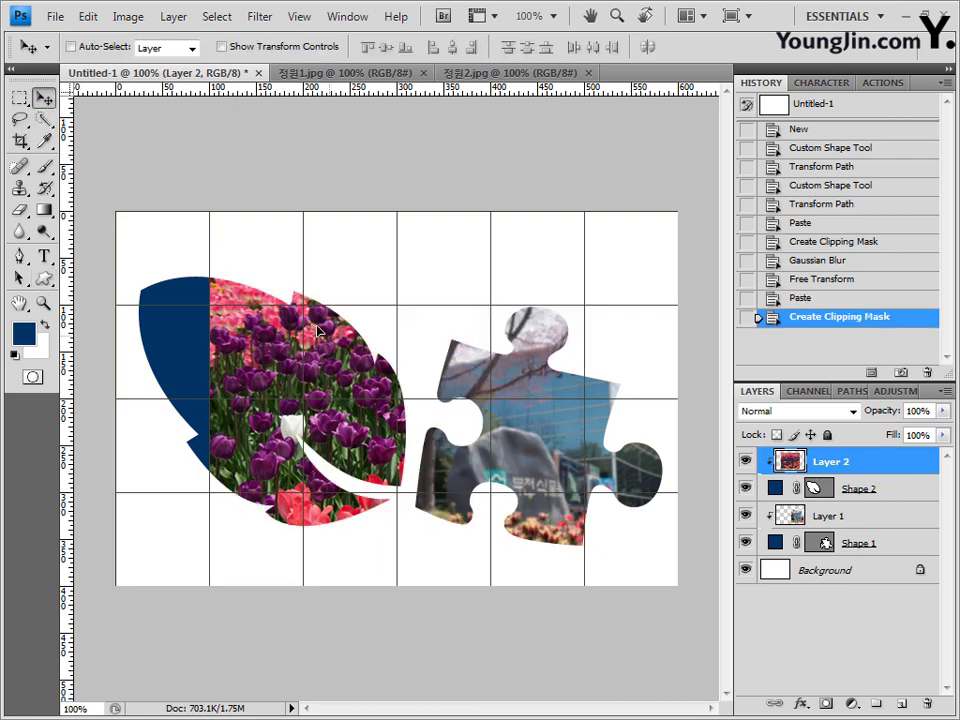
left_click_drag(318, 330, 249, 320)
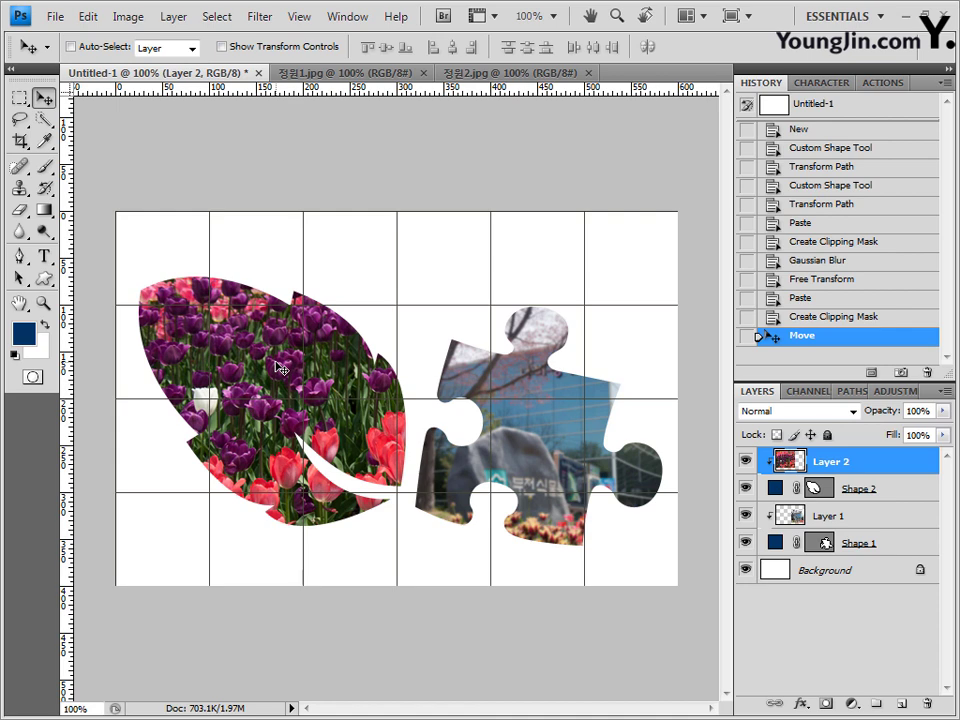
key("ctrl+t")
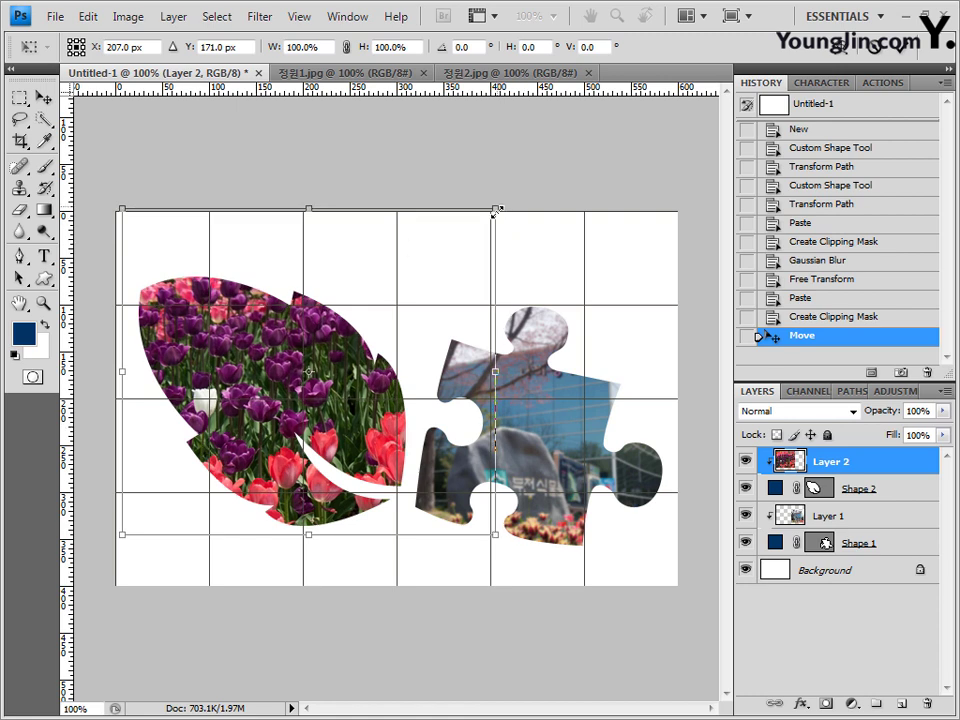
left_click_drag(496, 211, 410, 280)
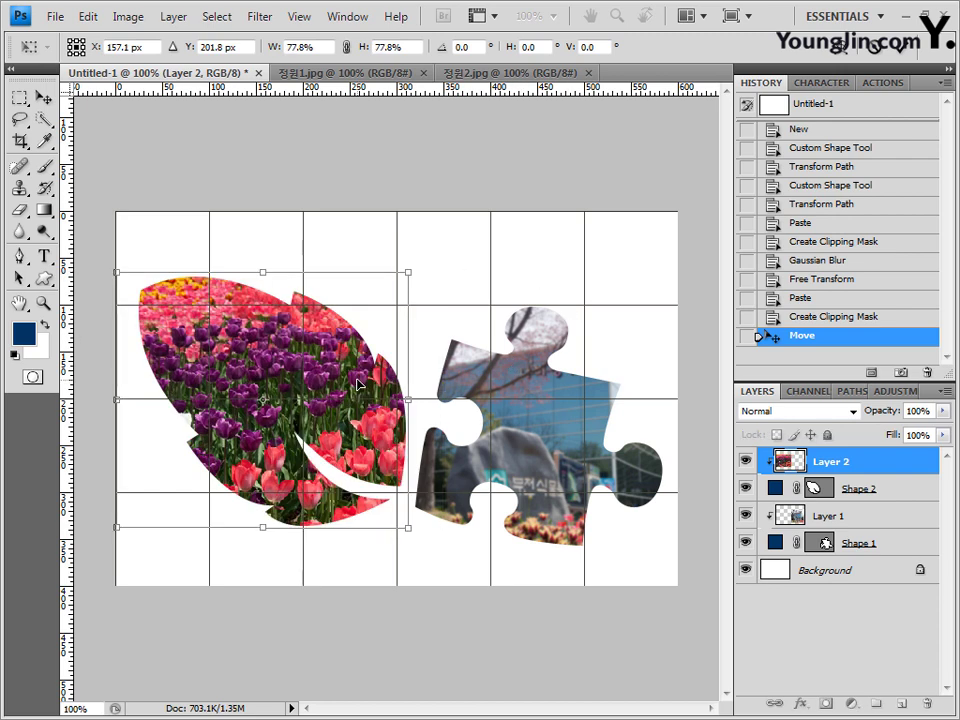
key("Return")
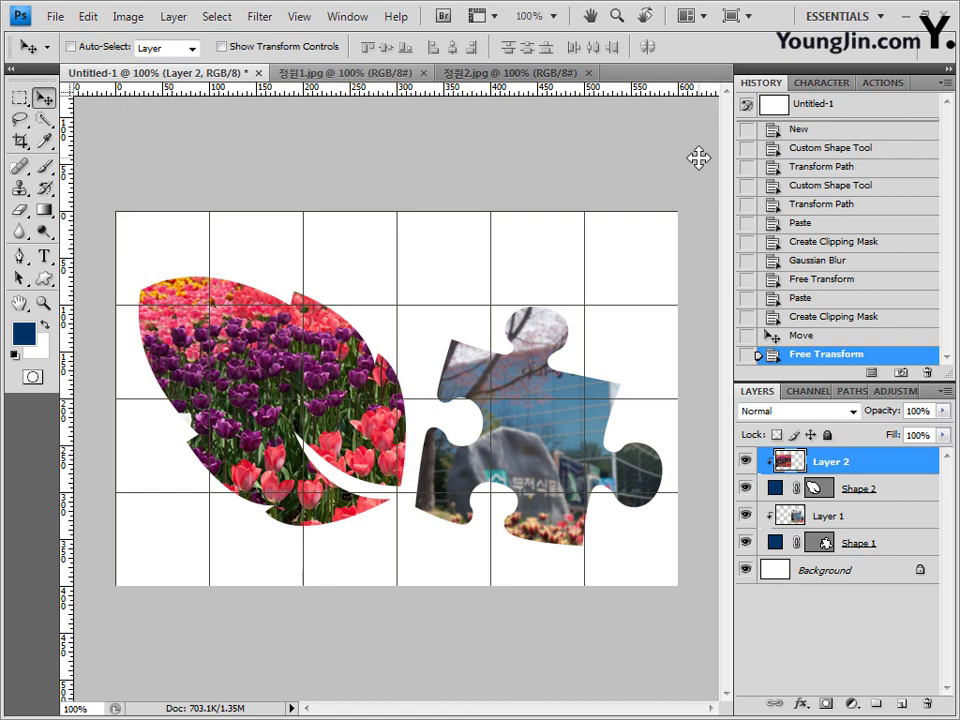
Step: Apply the Glass distort filter to the tulip photo in Layer 2 with Distortion set to 1
left_click(266, 20)
mouse_move(313, 206)
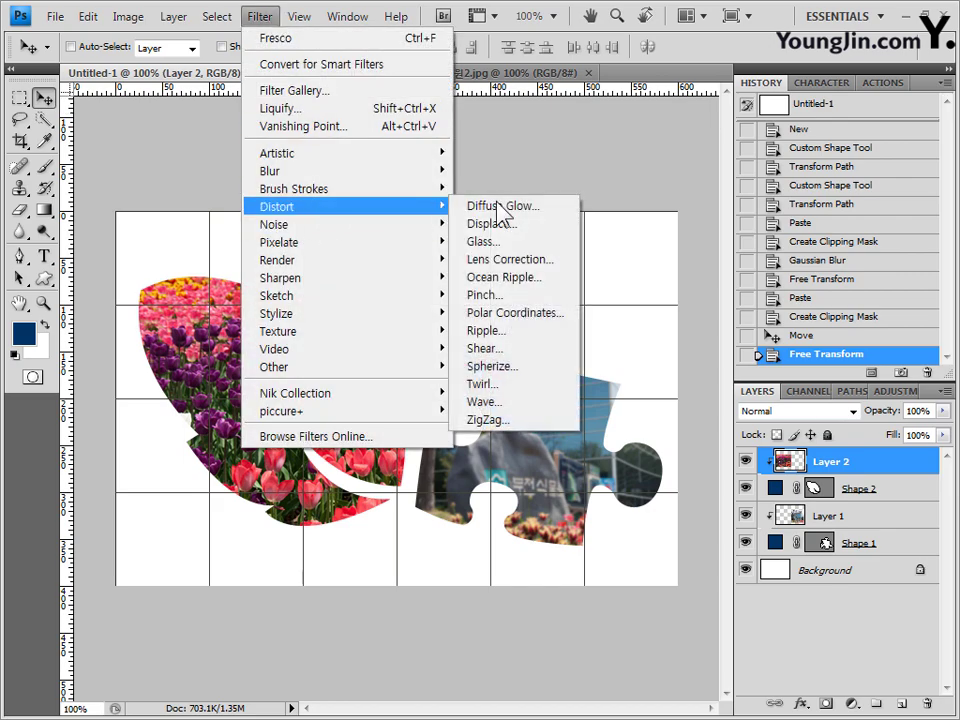
left_click(550, 245)
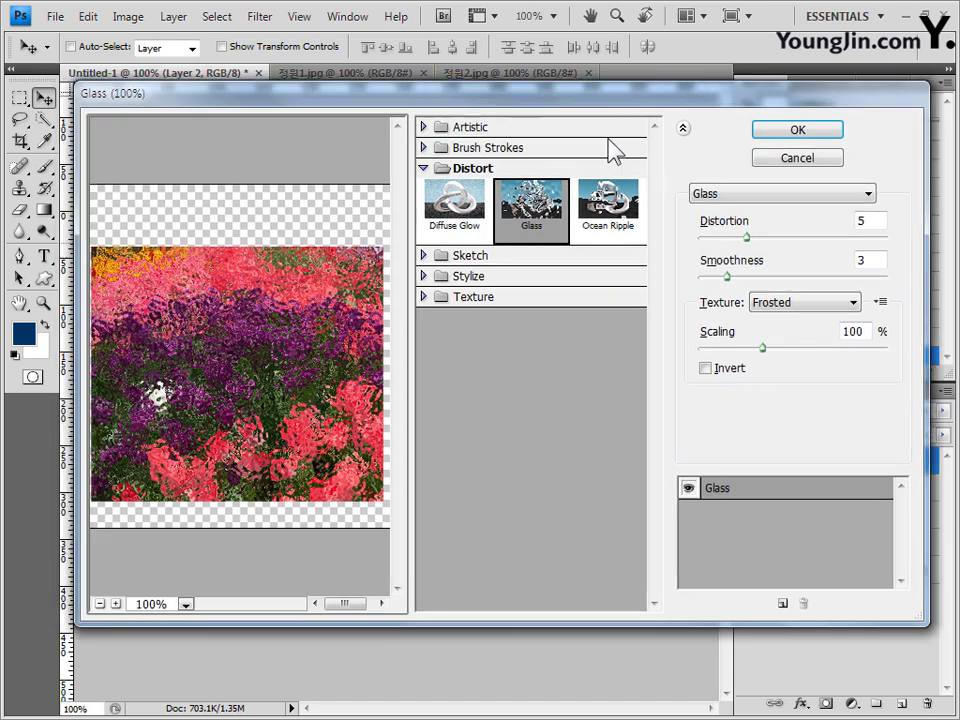
left_click_drag(547, 102, 790, 110)
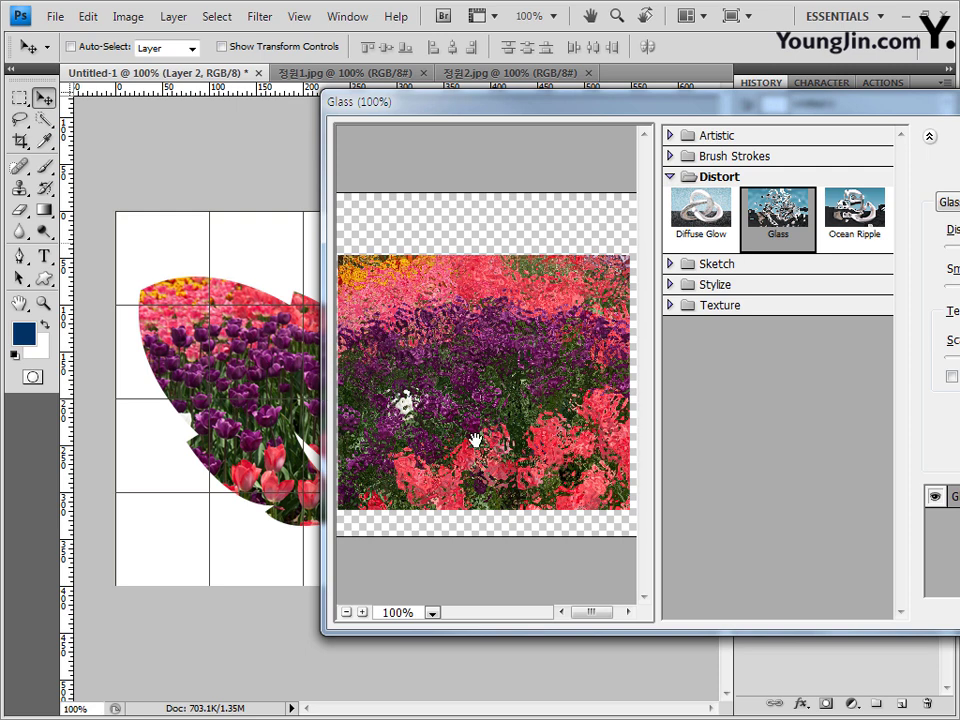
left_click_drag(741, 112, 484, 146)
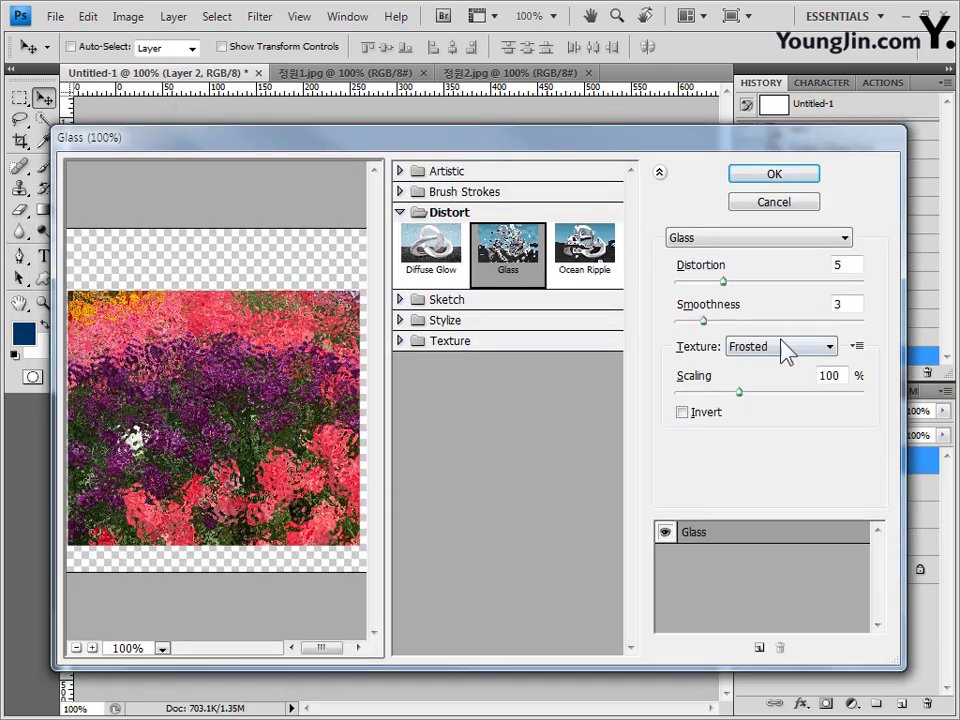
left_click_drag(720, 285, 686, 292)
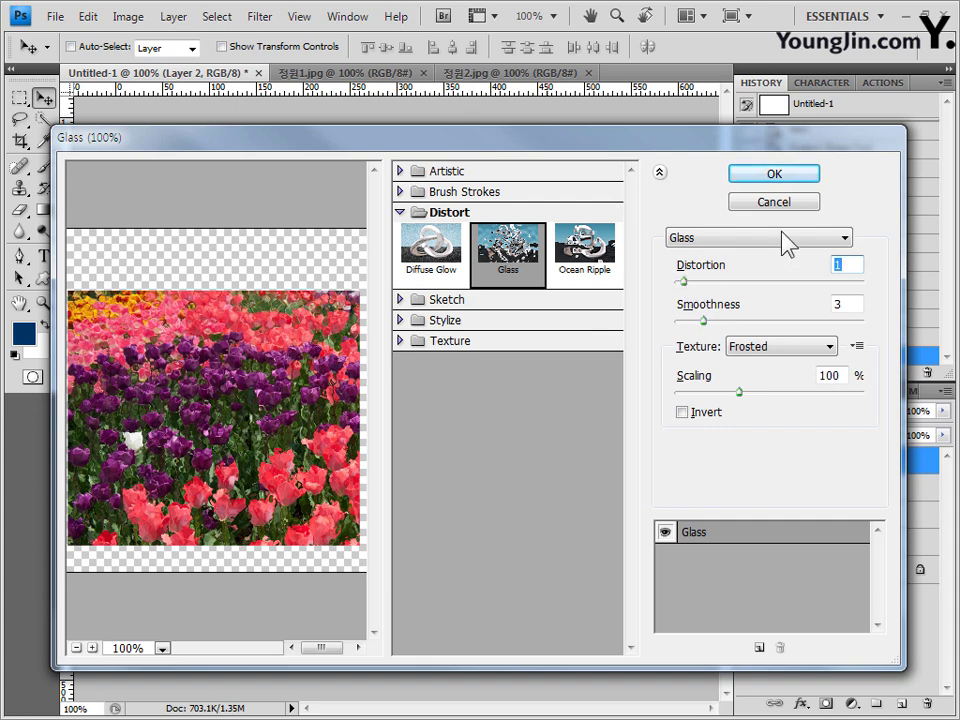
left_click(784, 176)
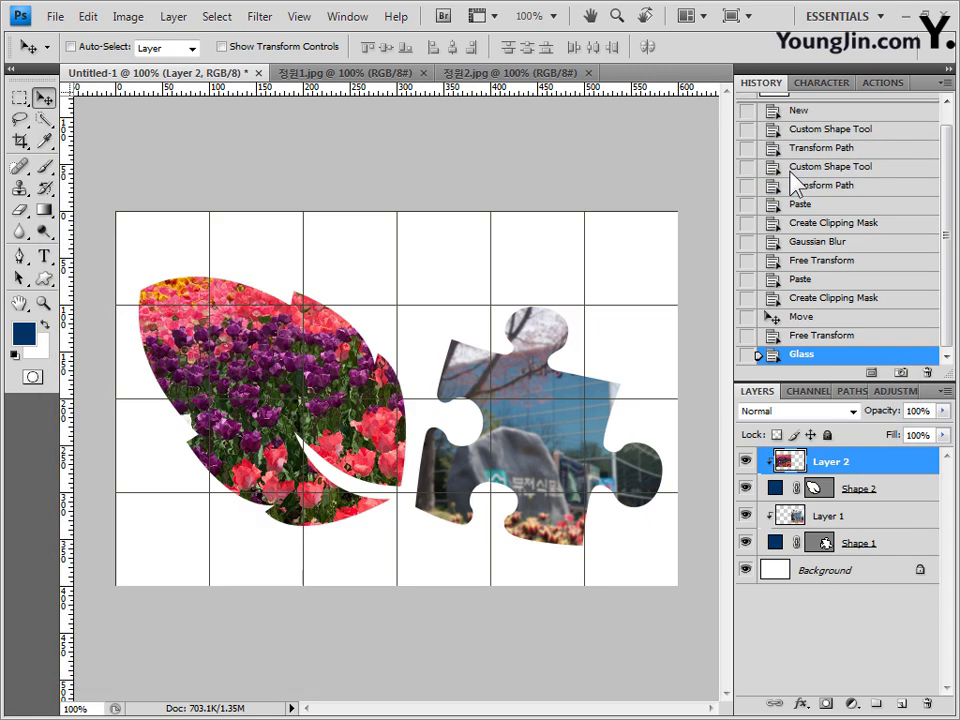
key("alt+bracketleft")
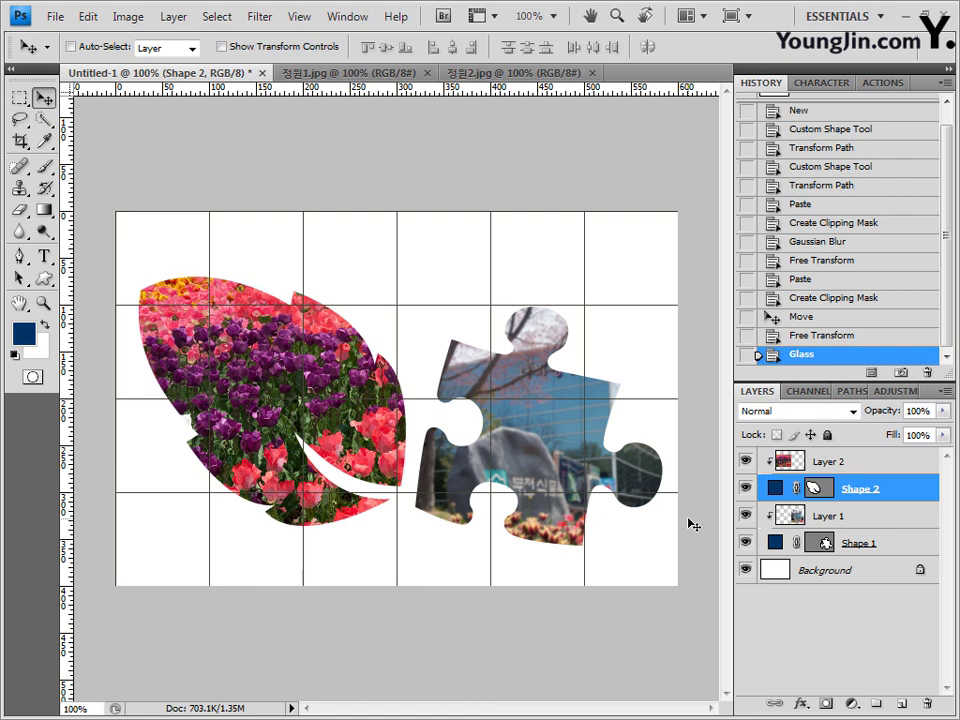
left_click(846, 520)
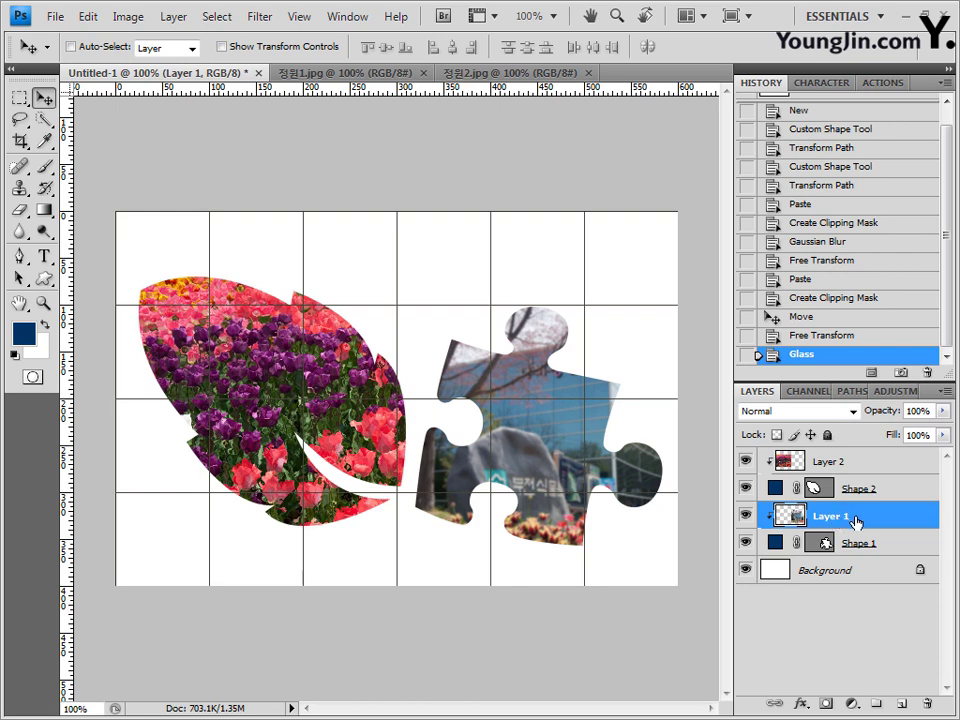
left_click(791, 515, "ctrl")
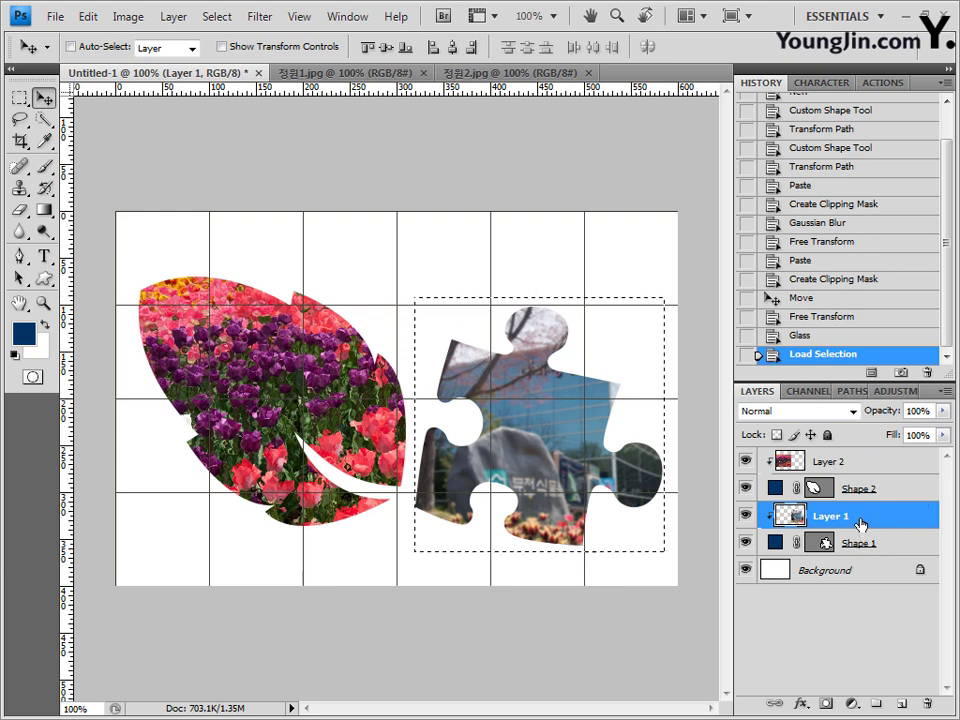
key("ctrl+d")
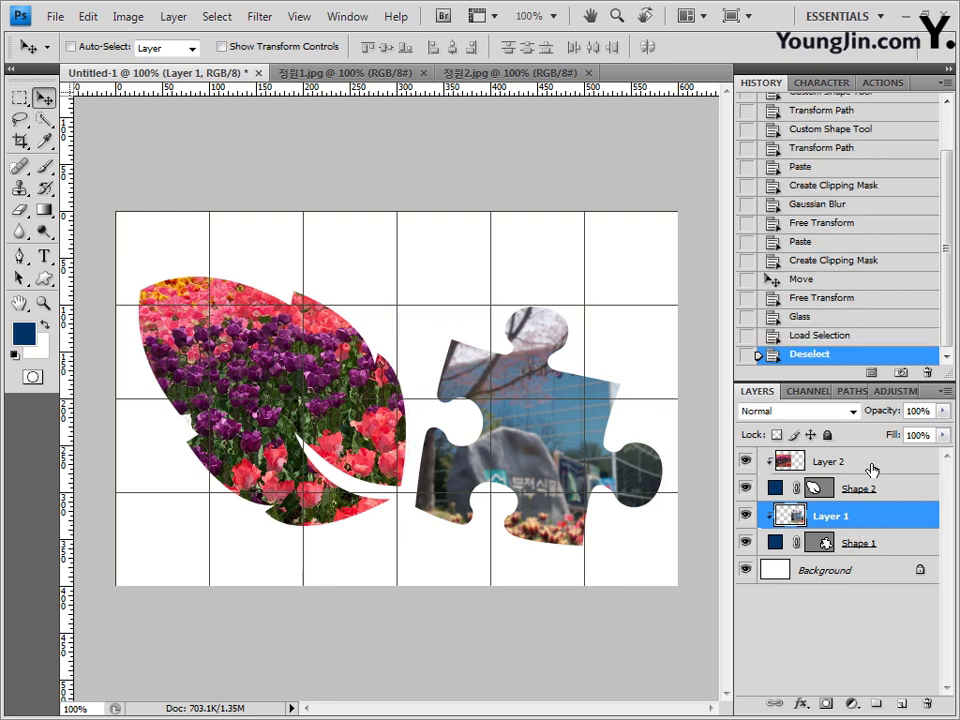
Step: Add a Stroke layer style to the Shape 1 puzzle piece with a size of 5 px
left_click(893, 553)
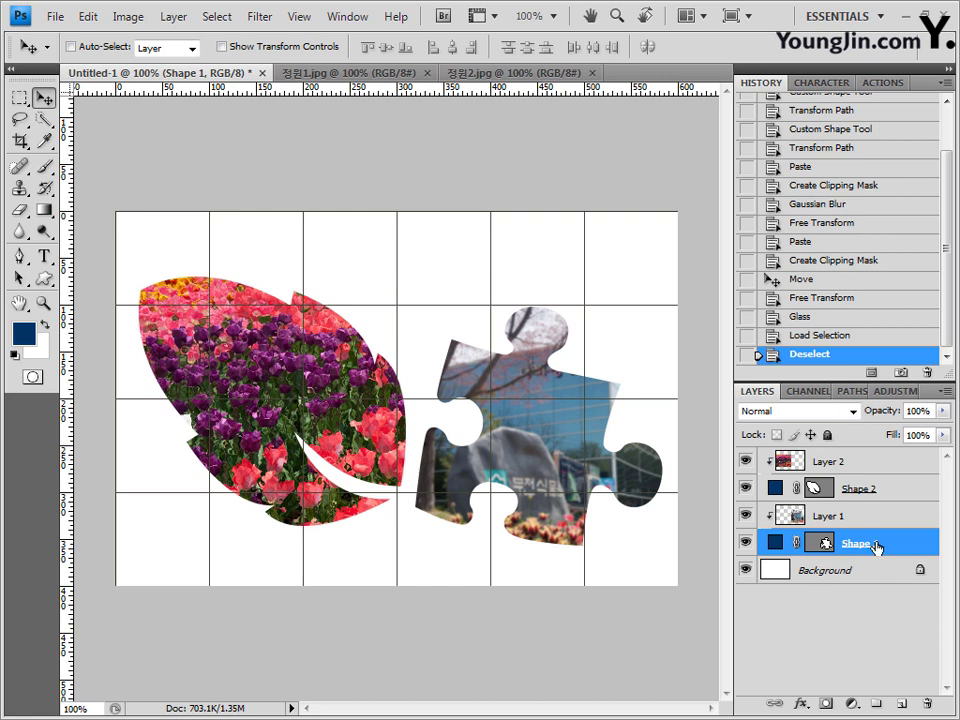
left_click(803, 703)
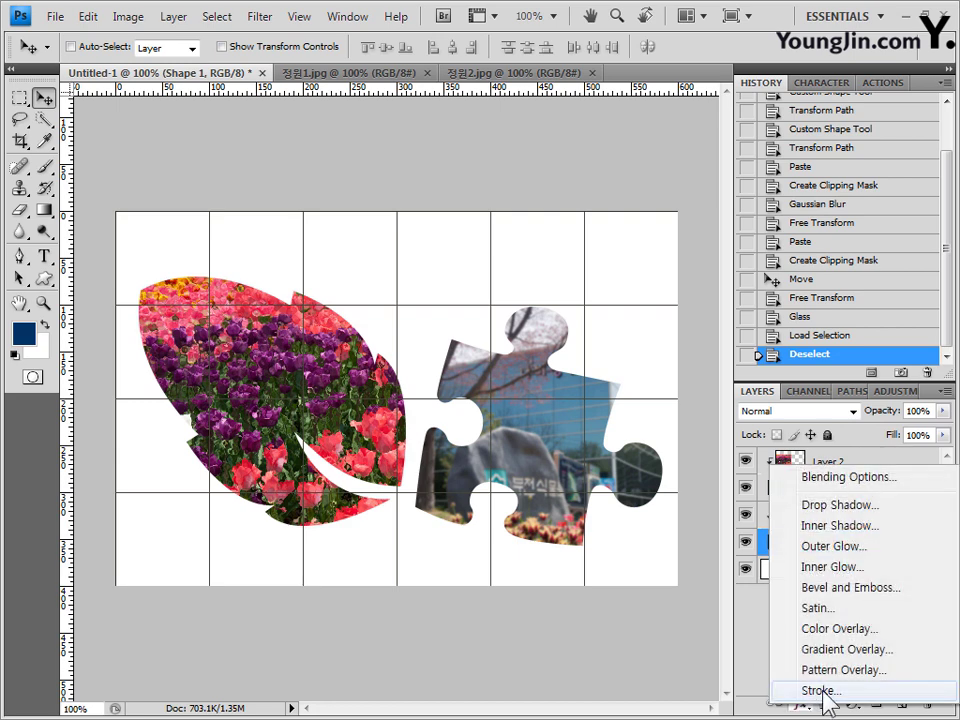
left_click(823, 693)
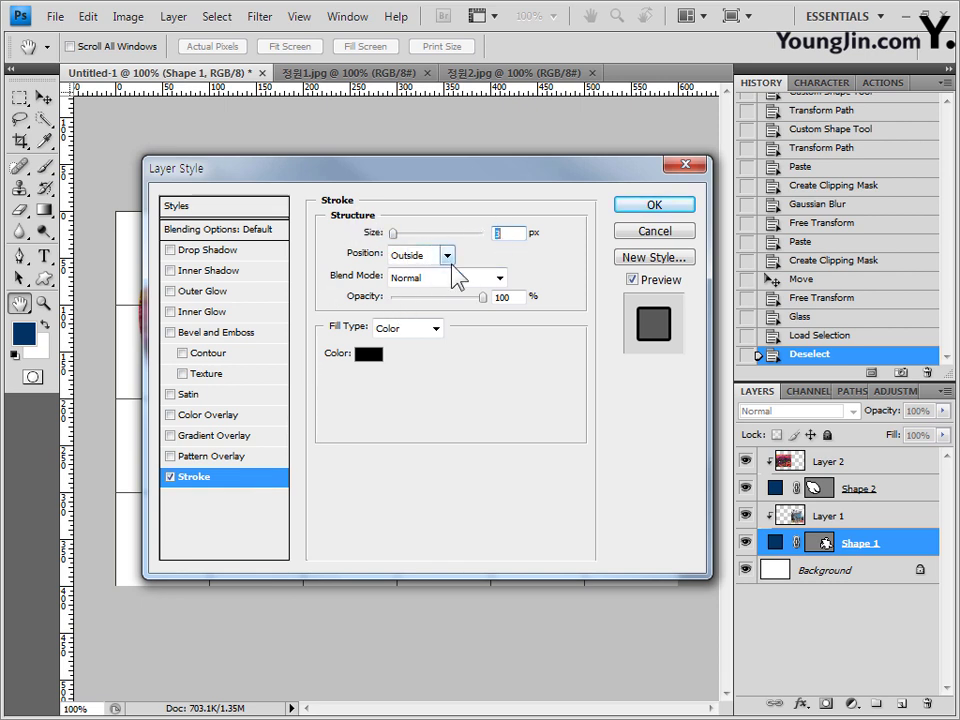
key("Up")
key("Up")
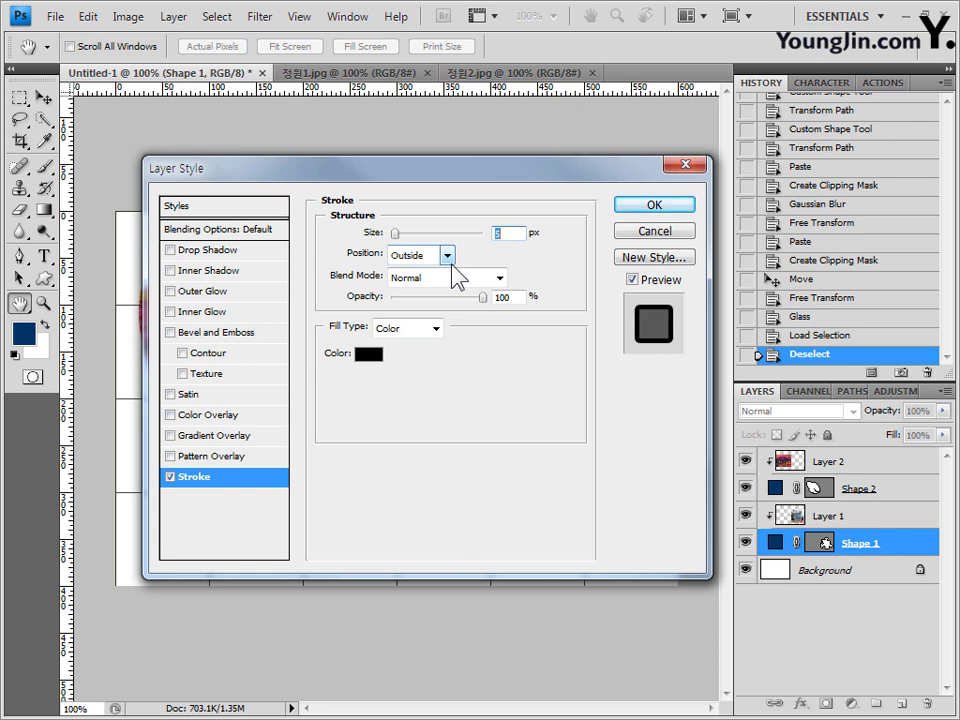
key("Tab")
key("Tab")
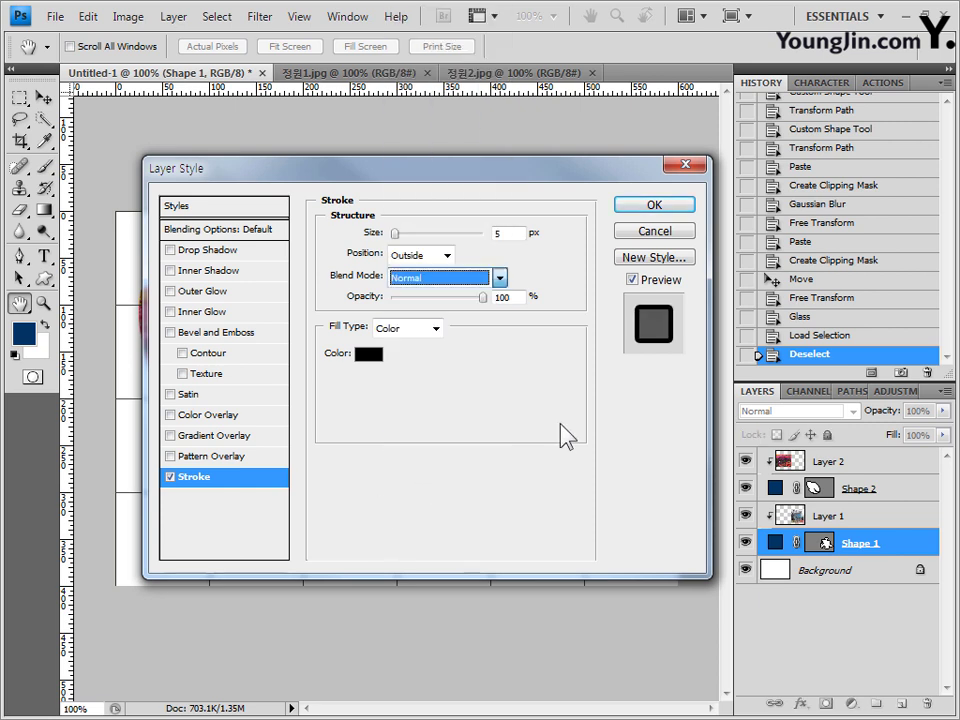
Step: Fill the puzzle piece's stroke with a Linear gradient based on the Foreground to Transparent preset
left_click(429, 326)
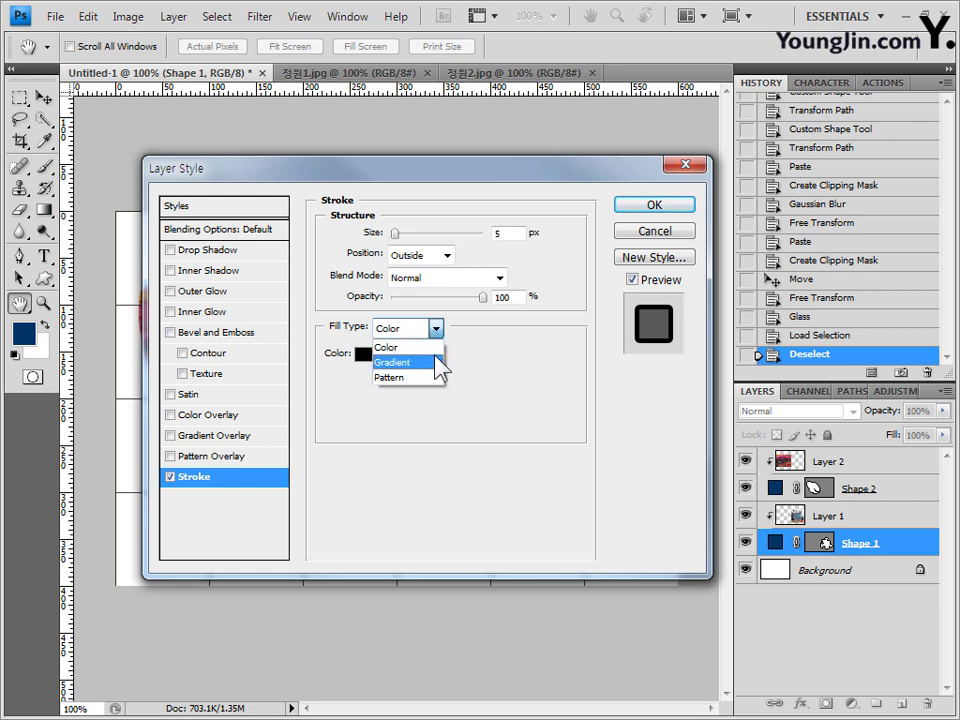
left_click(436, 360)
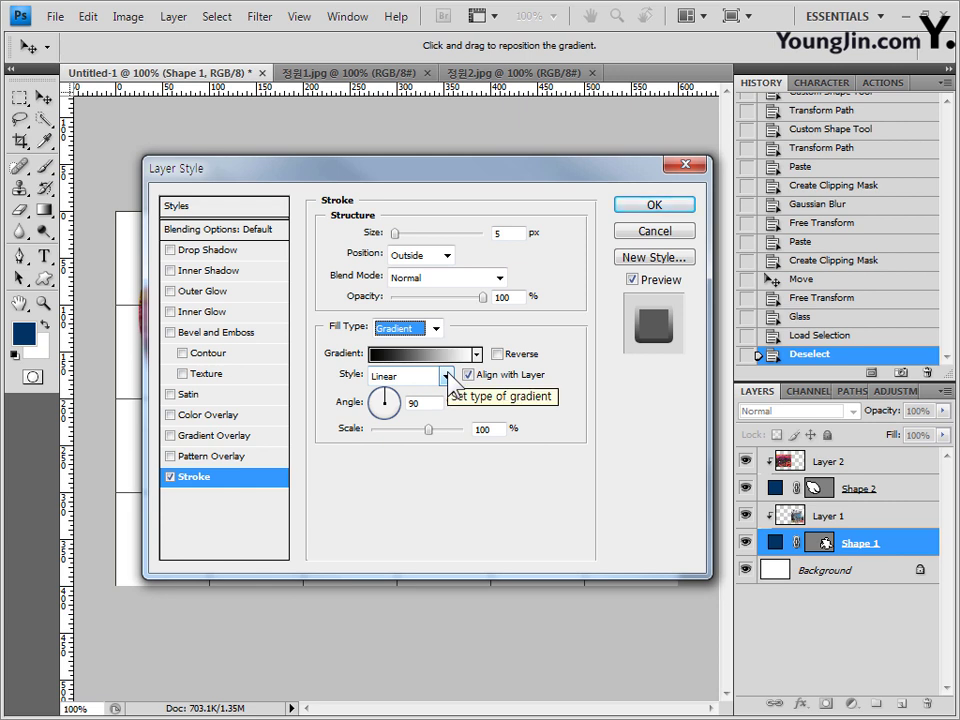
left_click(446, 376)
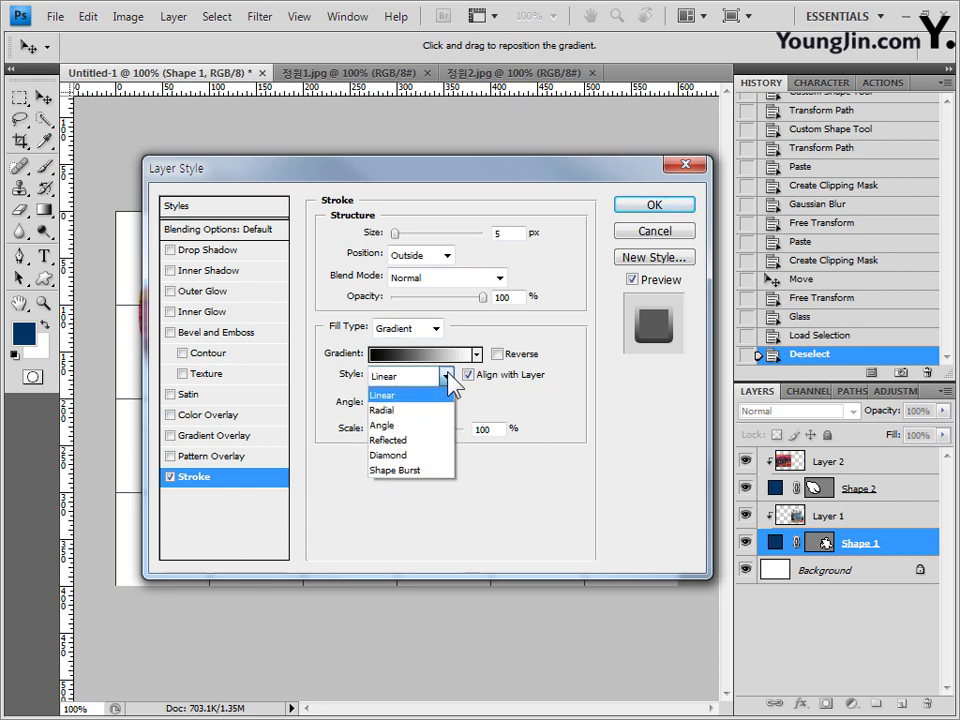
left_click(444, 379)
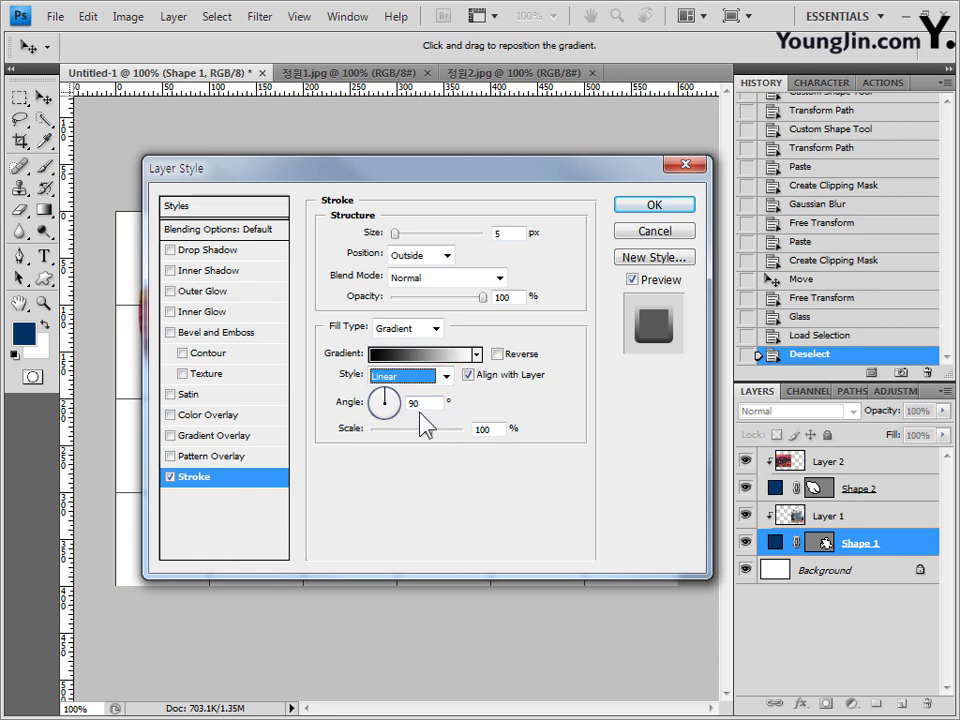
left_click(424, 355)
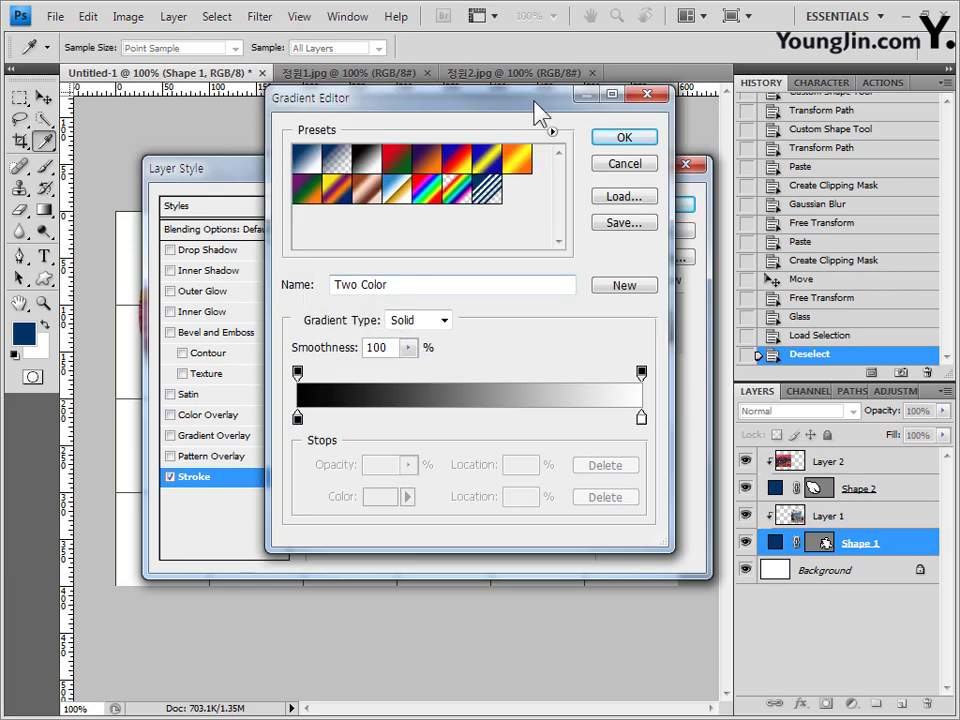
left_click_drag(540, 115, 552, 149)
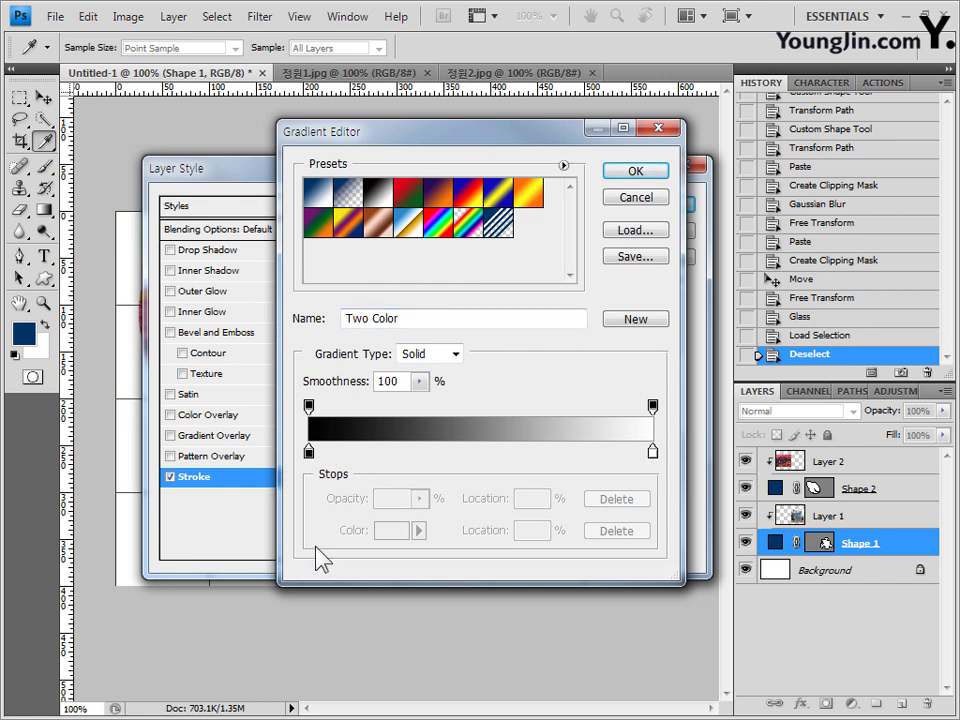
left_click(352, 200)
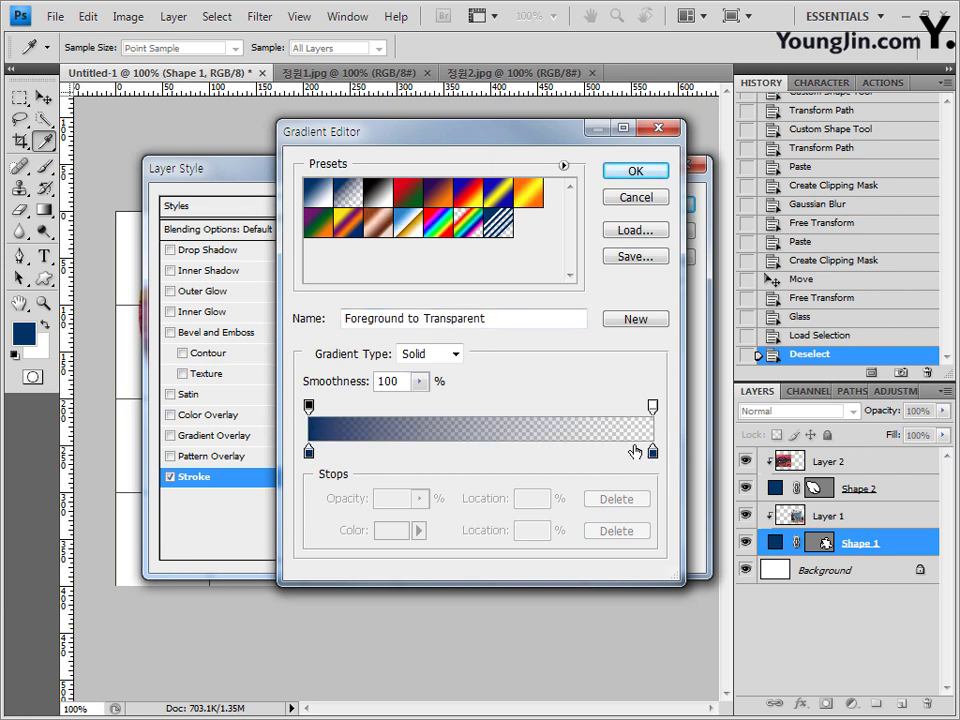
Step: Set the gradient's starting color stop to #cc0066 and apply the stroke to the puzzle piece
left_click(309, 453)
double_click(309, 453)
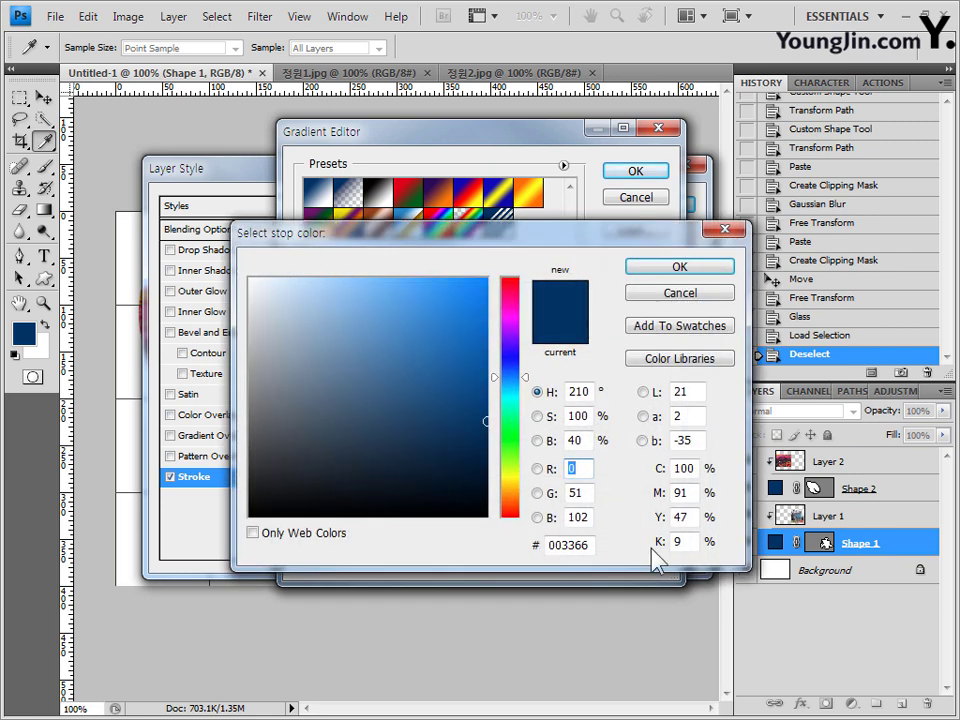
left_click(590, 546)
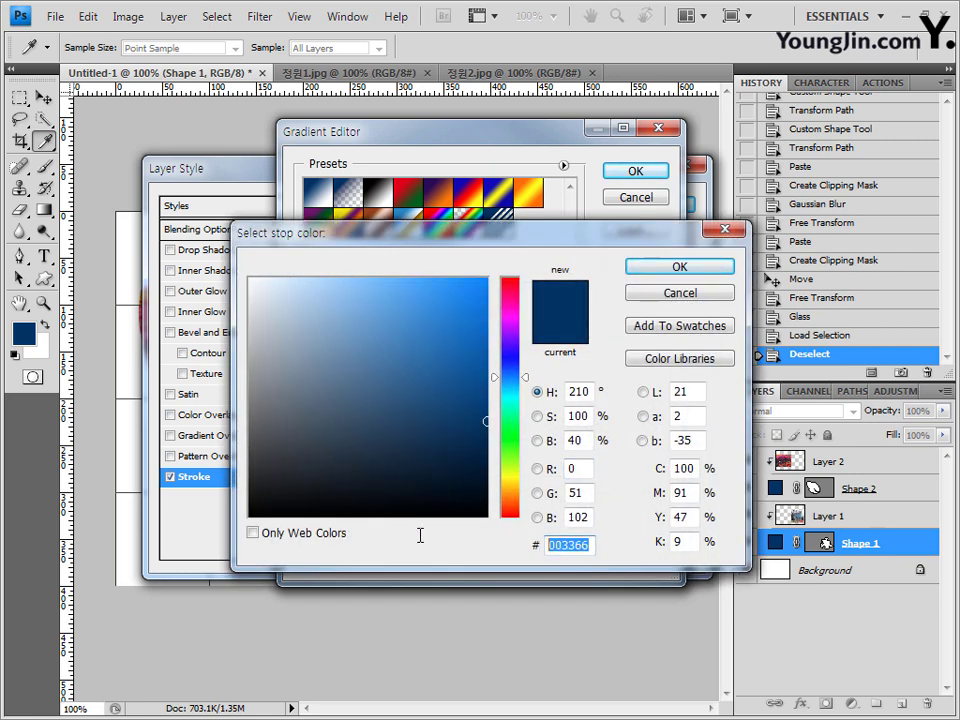
type("cc0066")
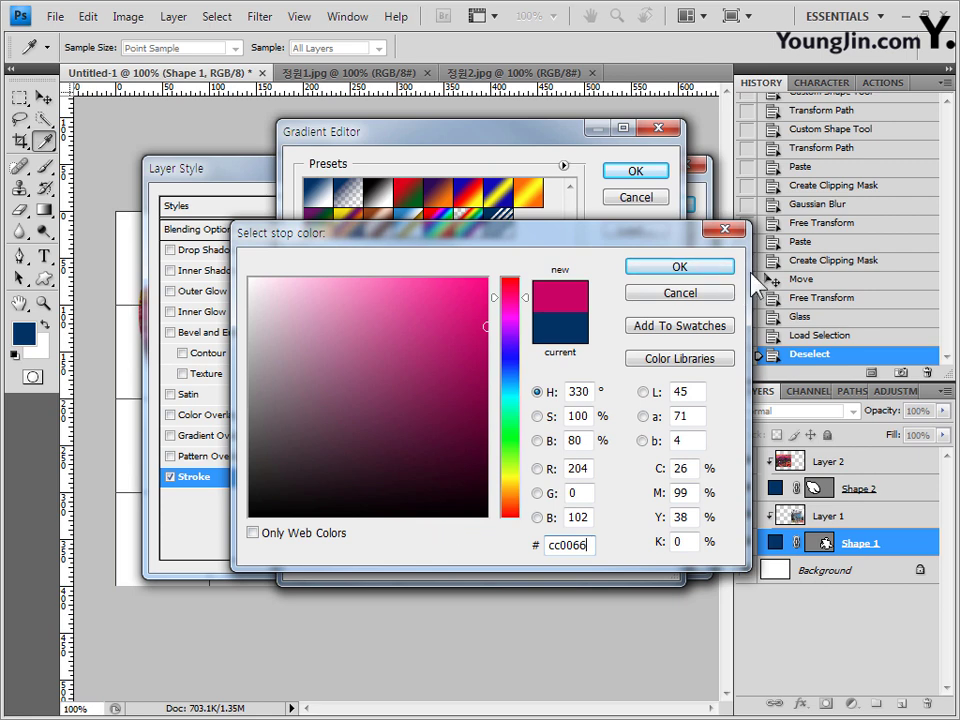
left_click(726, 271)
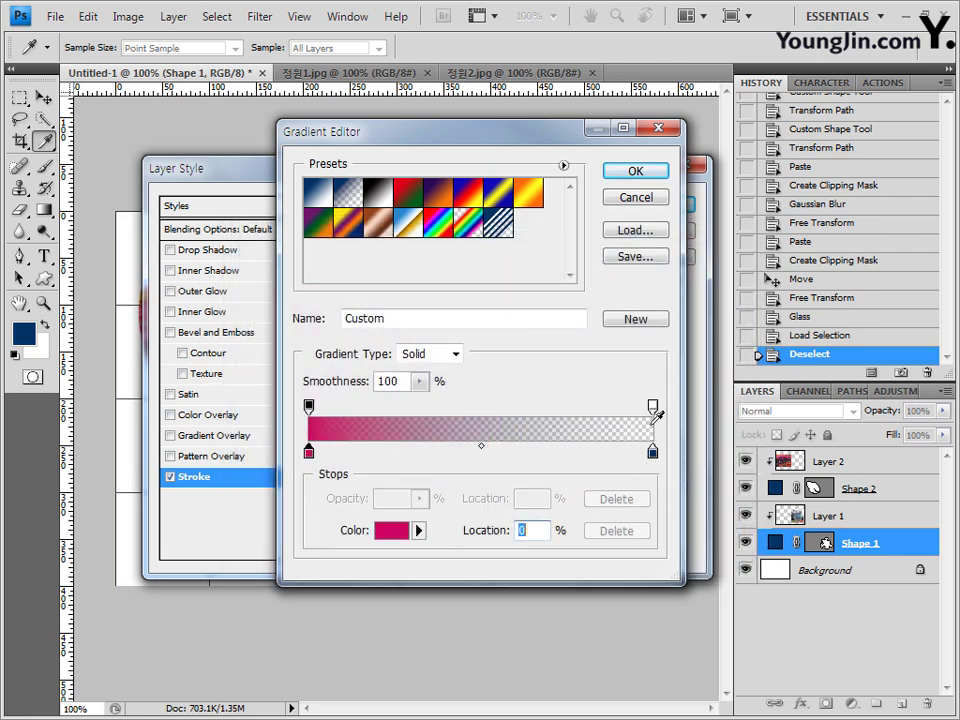
left_click(660, 174)
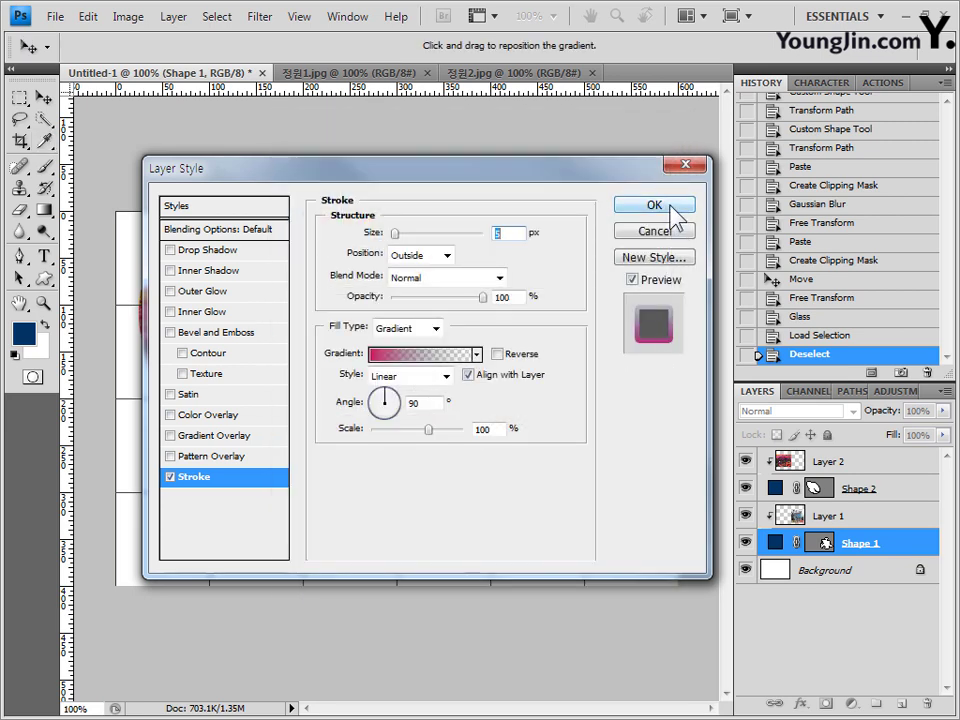
left_click(675, 218)
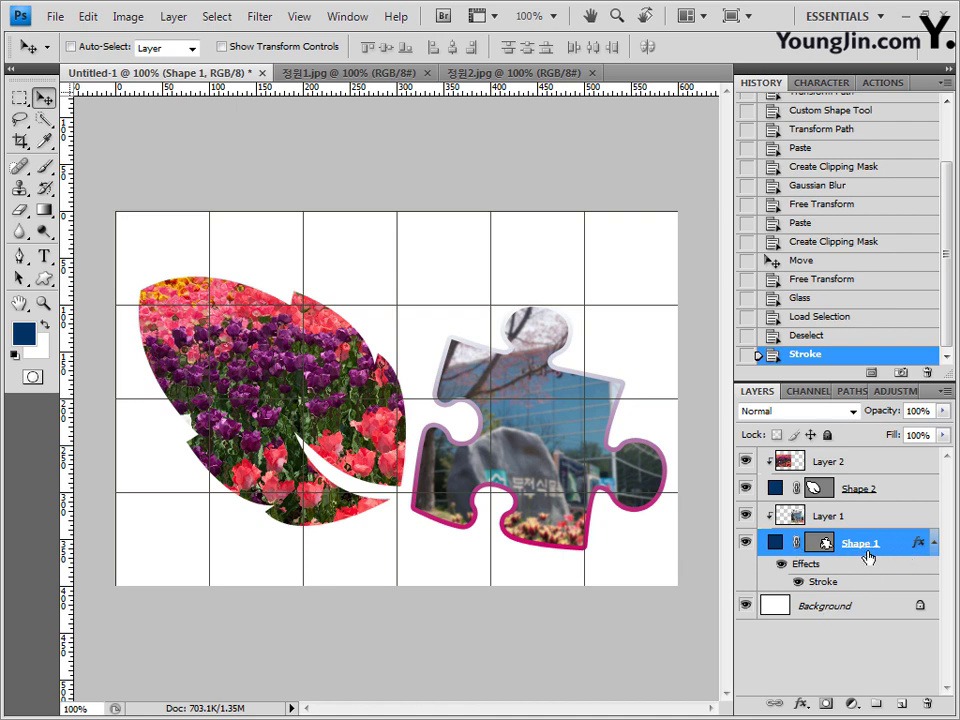
Step: Add a Stroke layer style to the Shape 2 leaf with a size of 4 px and the Gradient fill type
left_click(882, 492)
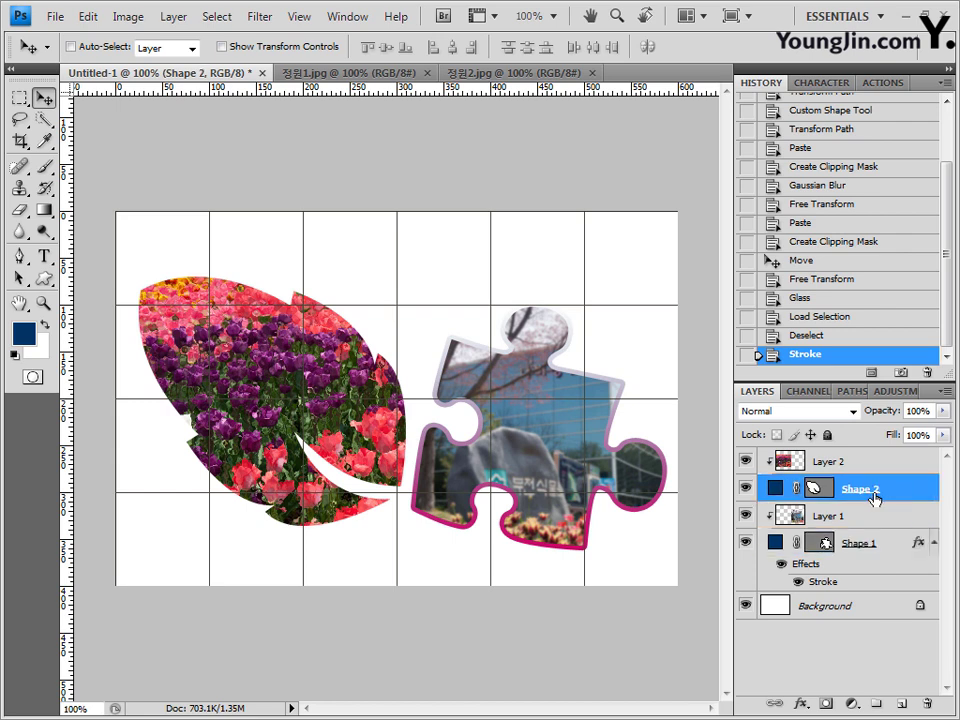
left_click(802, 707)
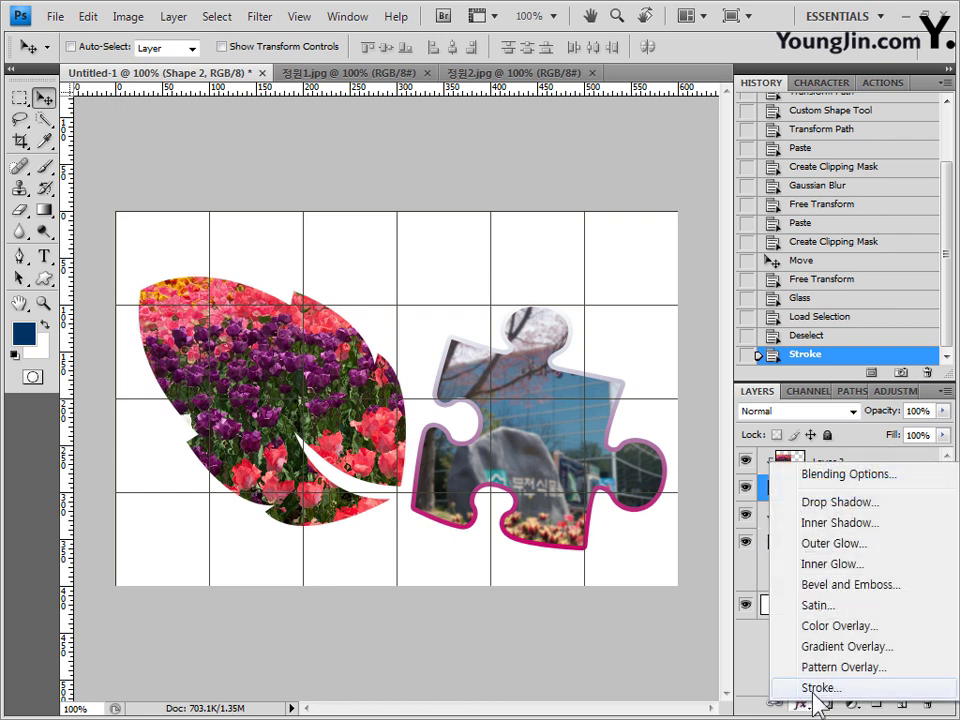
left_click(818, 689)
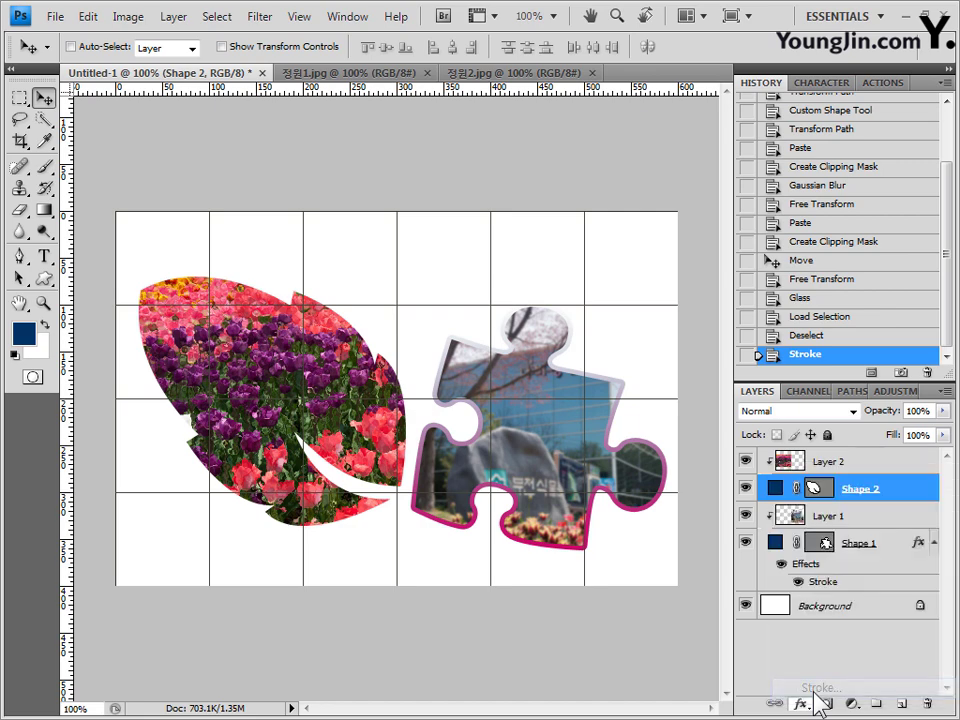
key("Up")
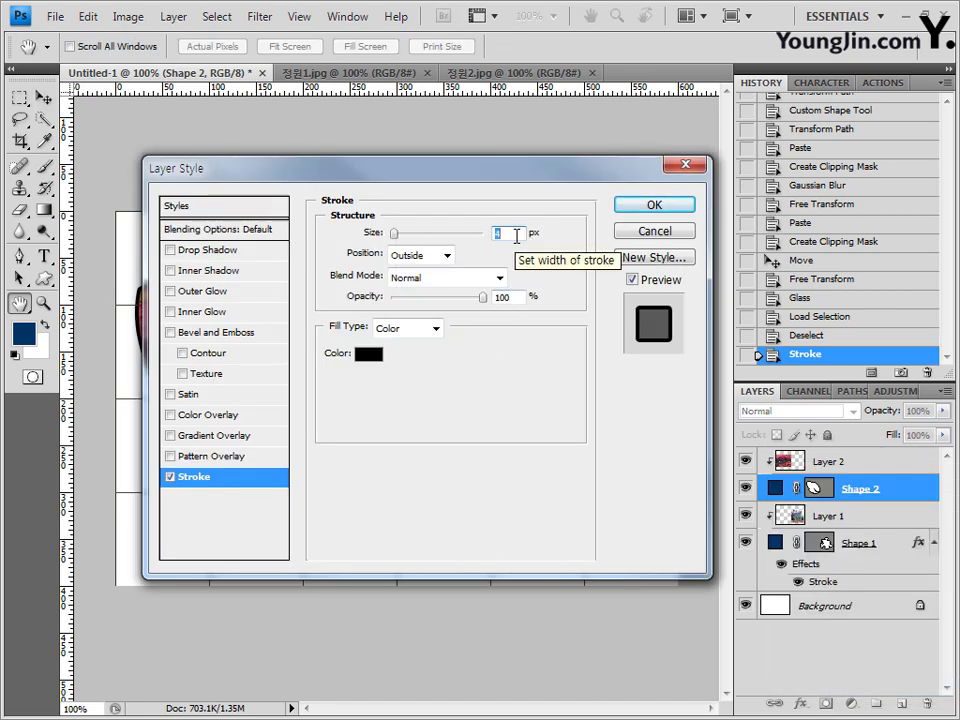
left_click(437, 330)
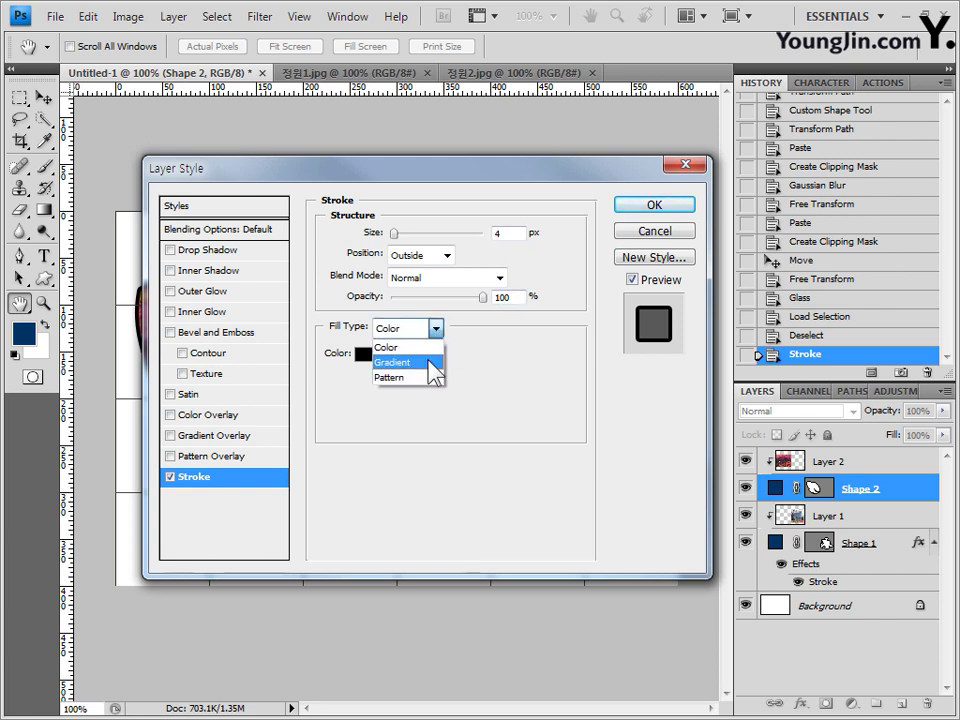
left_click(432, 362)
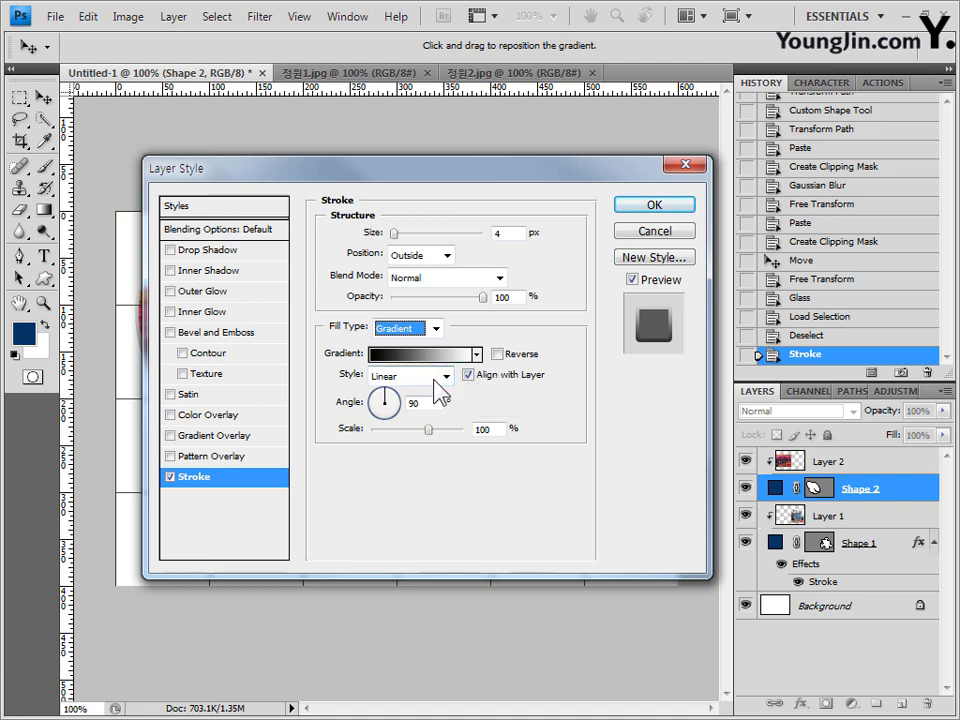
Step: Load the Blue, Red, Yellow preset as the base for the leaf's stroke gradient
left_click(425, 355)
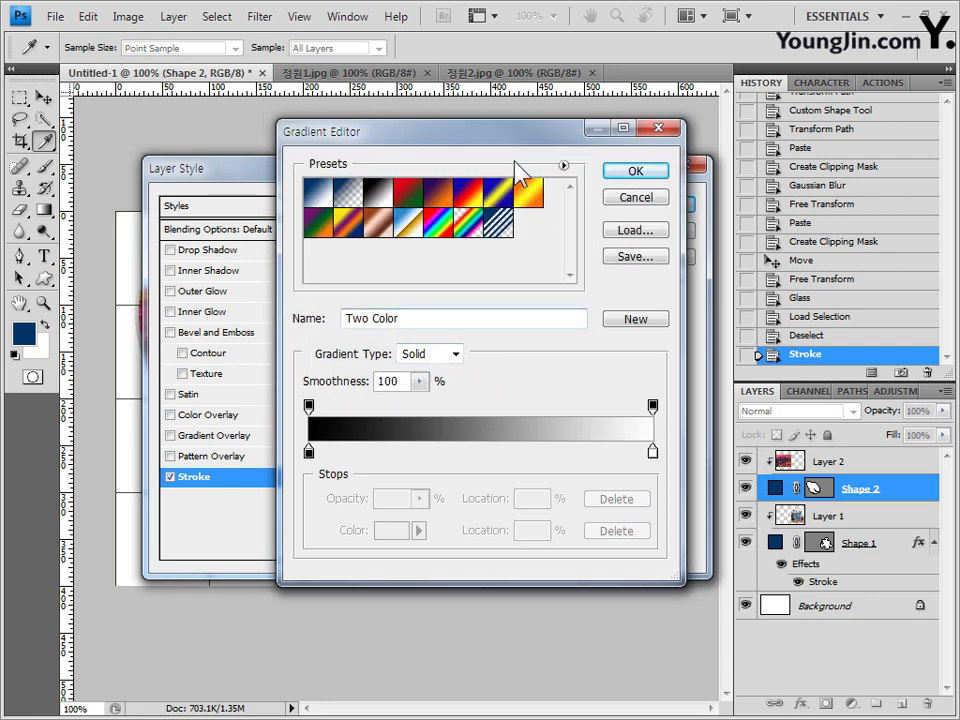
left_click_drag(535, 143, 521, 143)
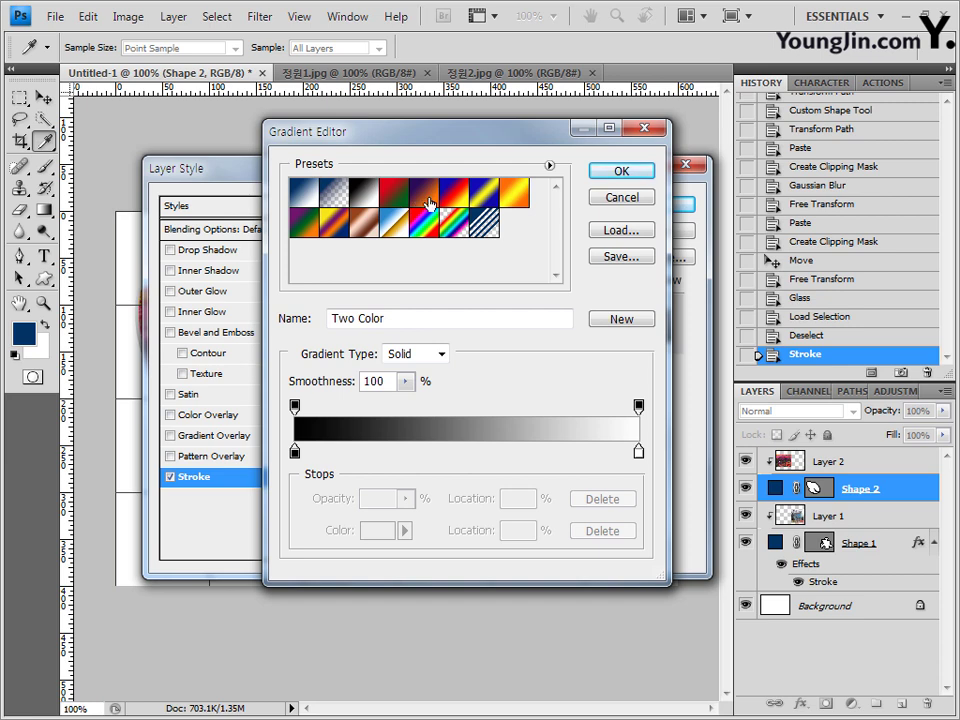
left_click_drag(464, 160, 480, 184)
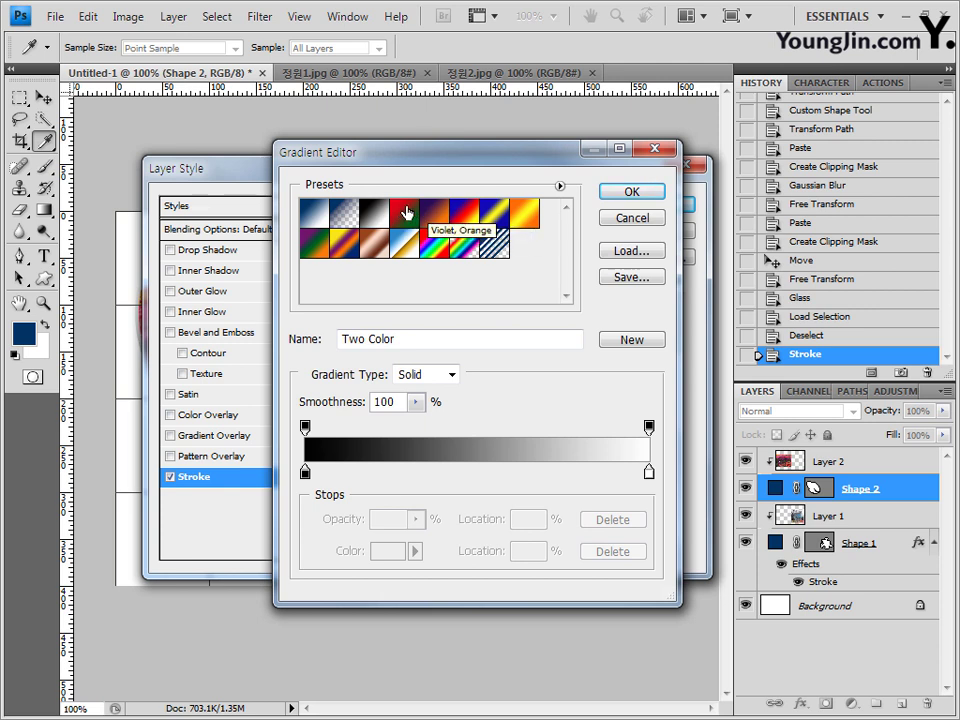
left_click(463, 213)
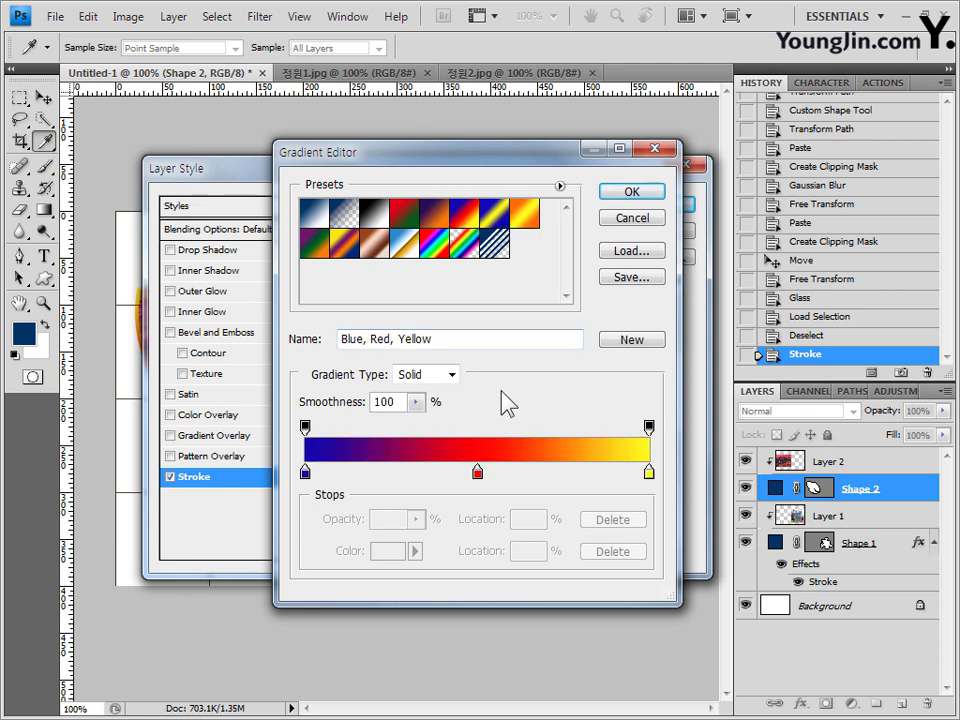
Step: Set the first color stop of the leaf's stroke gradient to #ff6600
left_click(305, 471)
double_click(305, 474)
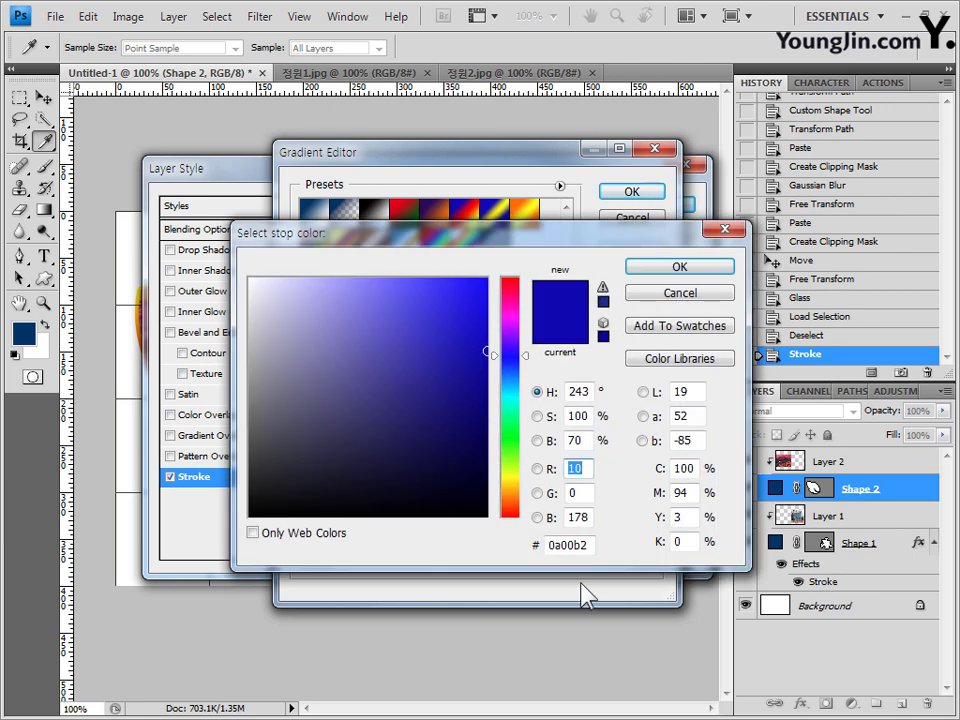
key("ctrl+a")
type("ff6600")
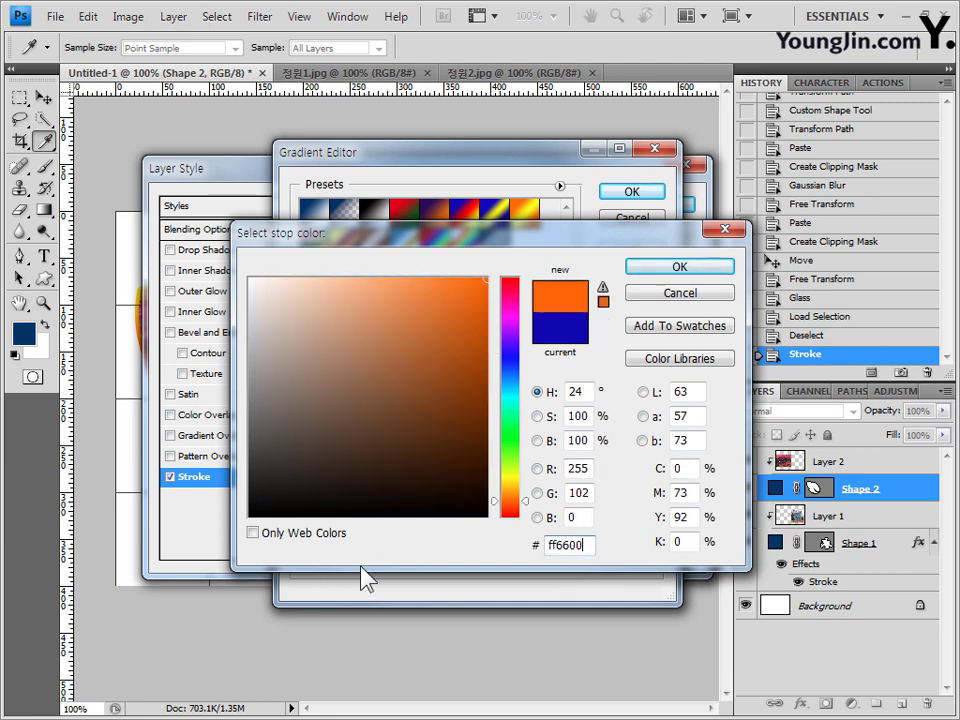
left_click(680, 268)
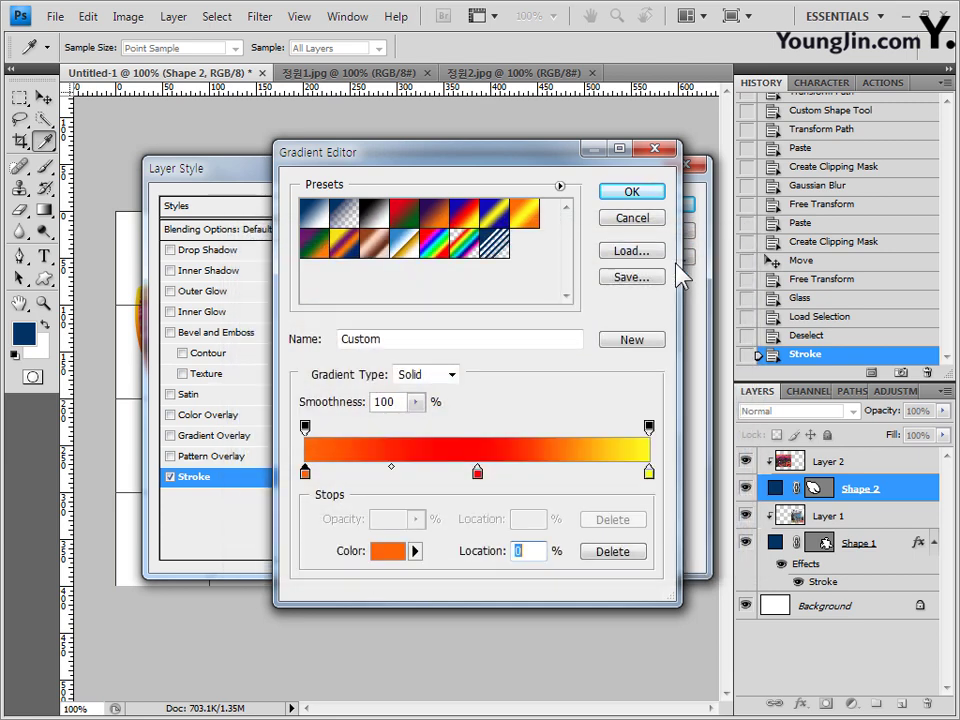
Step: Set the middle color stop of the leaf's stroke gradient to #ffff00
double_click(477, 472)
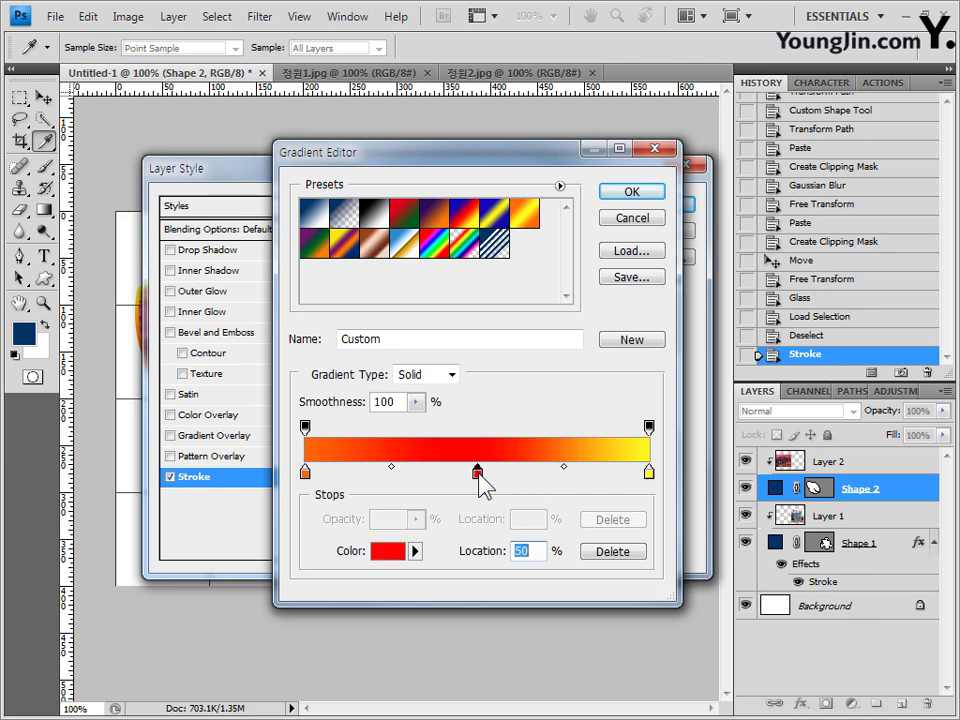
left_click(589, 544)
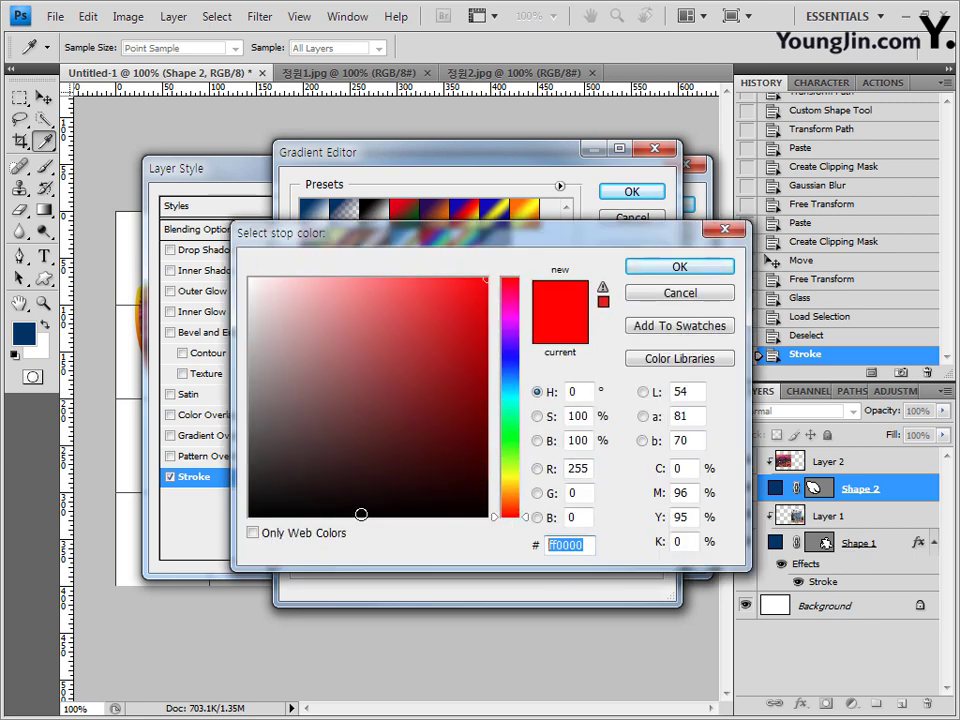
type("ffff00")
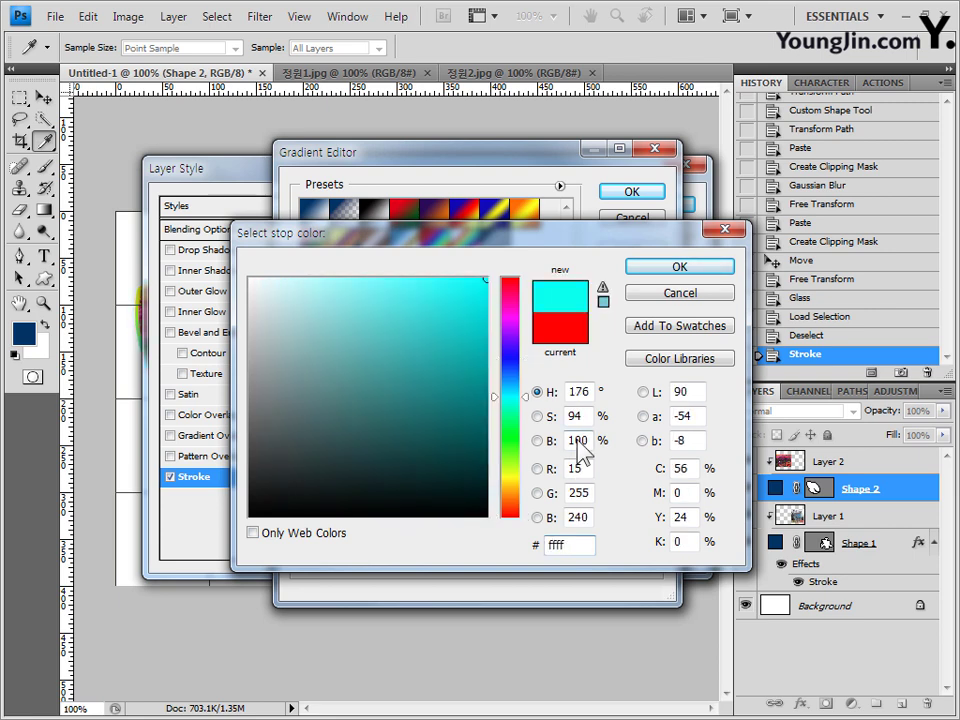
left_click(697, 268)
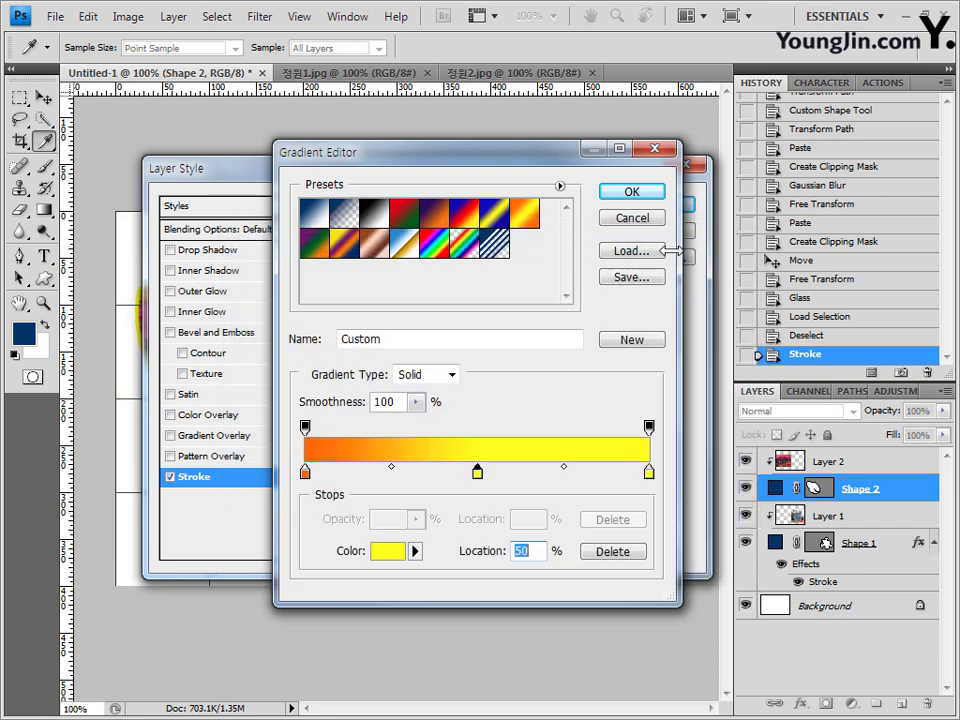
Step: Set the last color stop of the leaf's stroke gradient to #ff6600 and accept the edited gradient
double_click(649, 472)
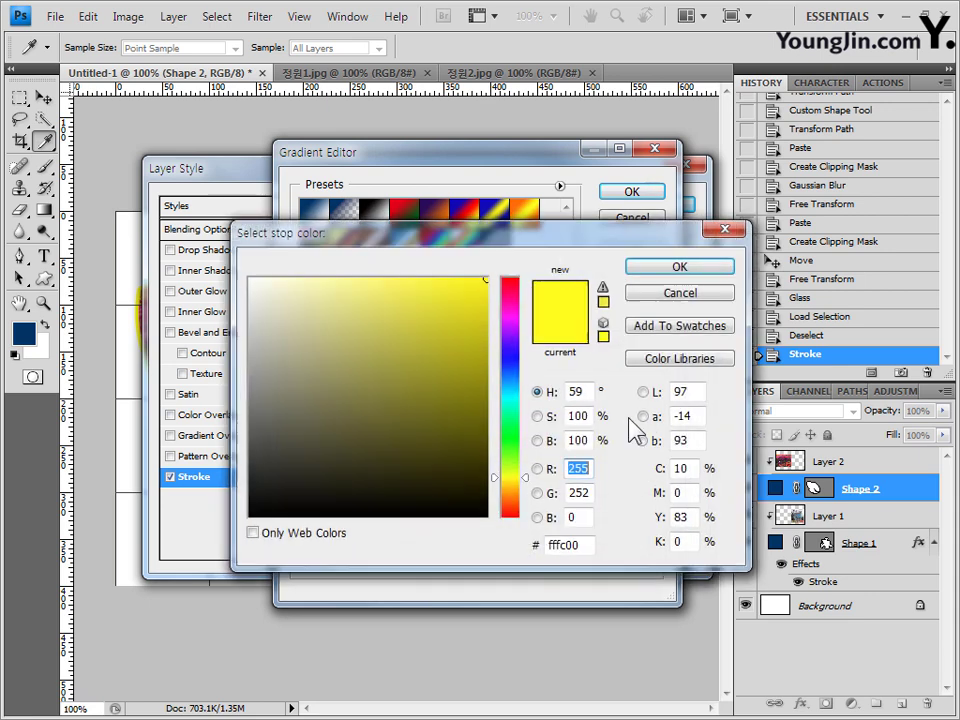
double_click(582, 549)
type("ff")
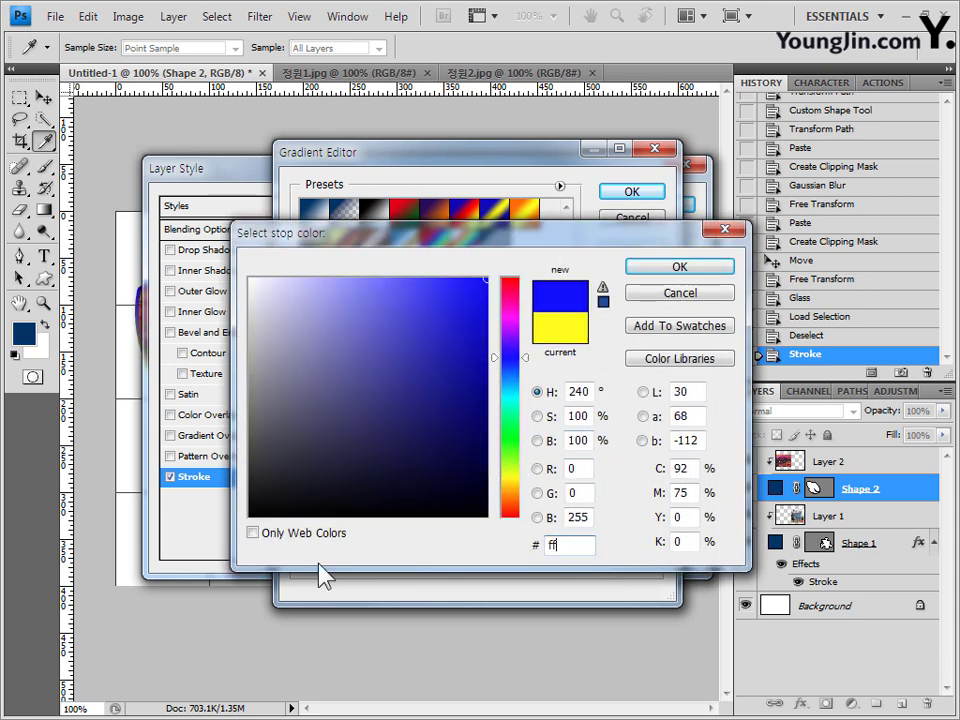
type("6600")
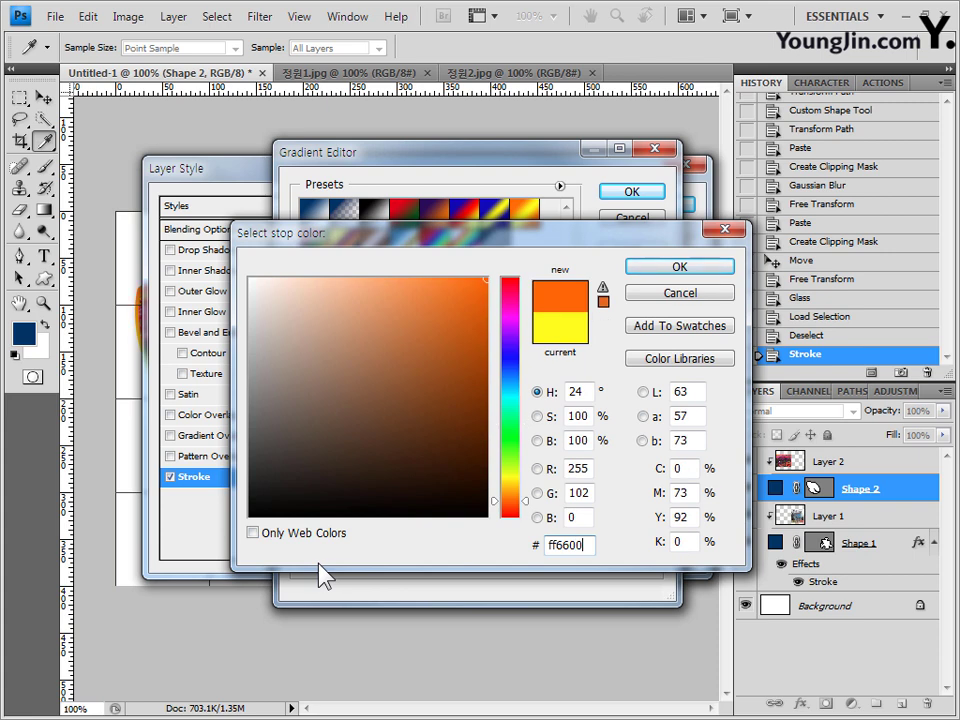
left_click(680, 267)
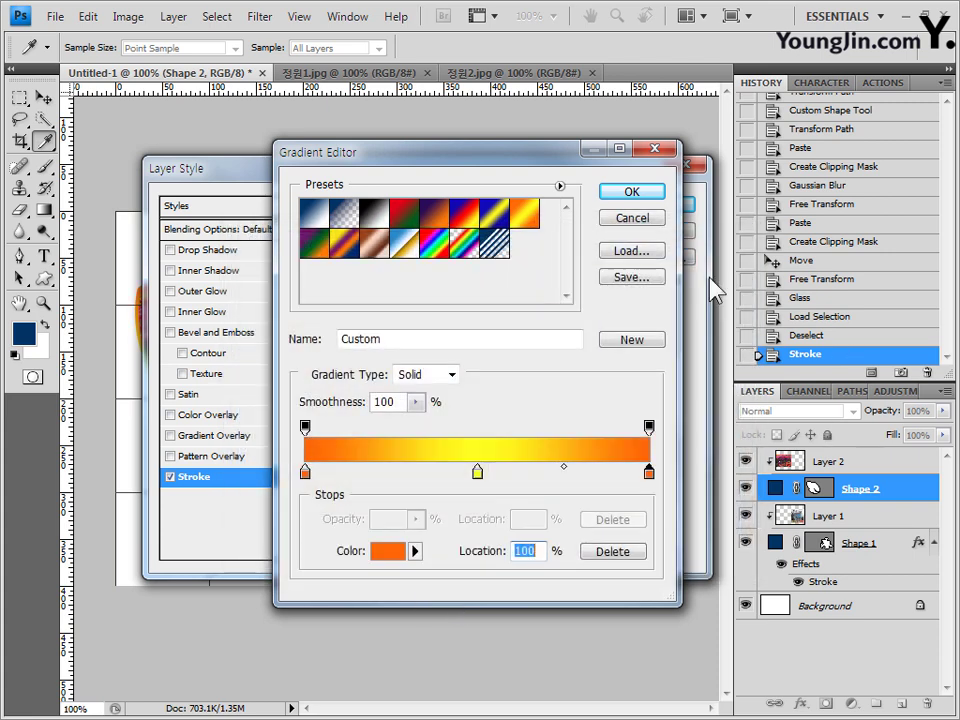
left_click(632, 192)
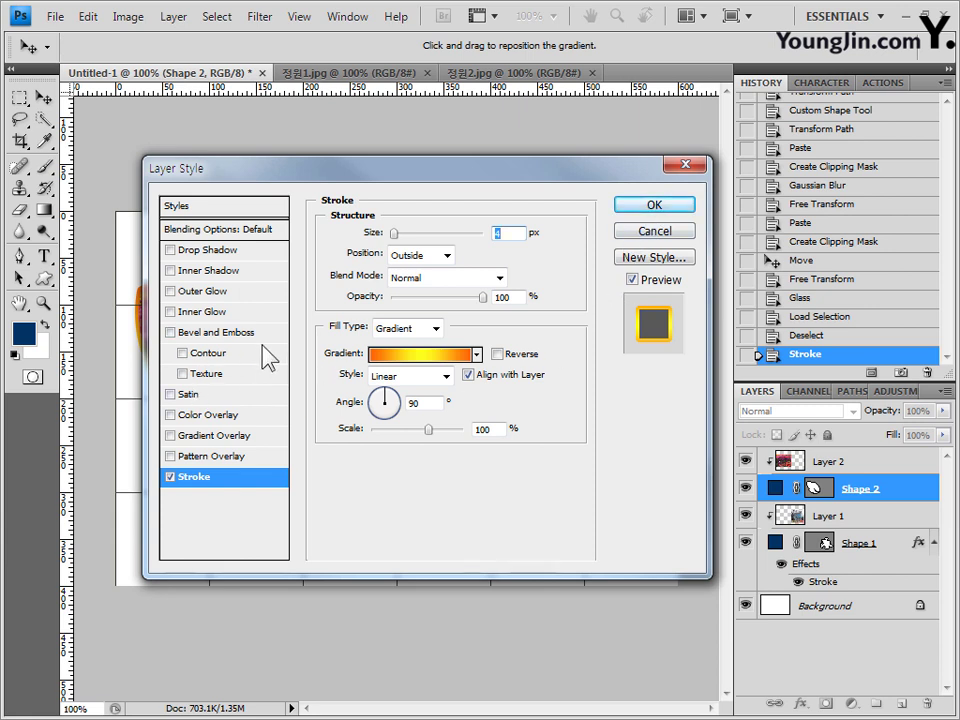
Step: Apply the gradient stroke to the leaf shape and hide the grid
left_click(673, 207)
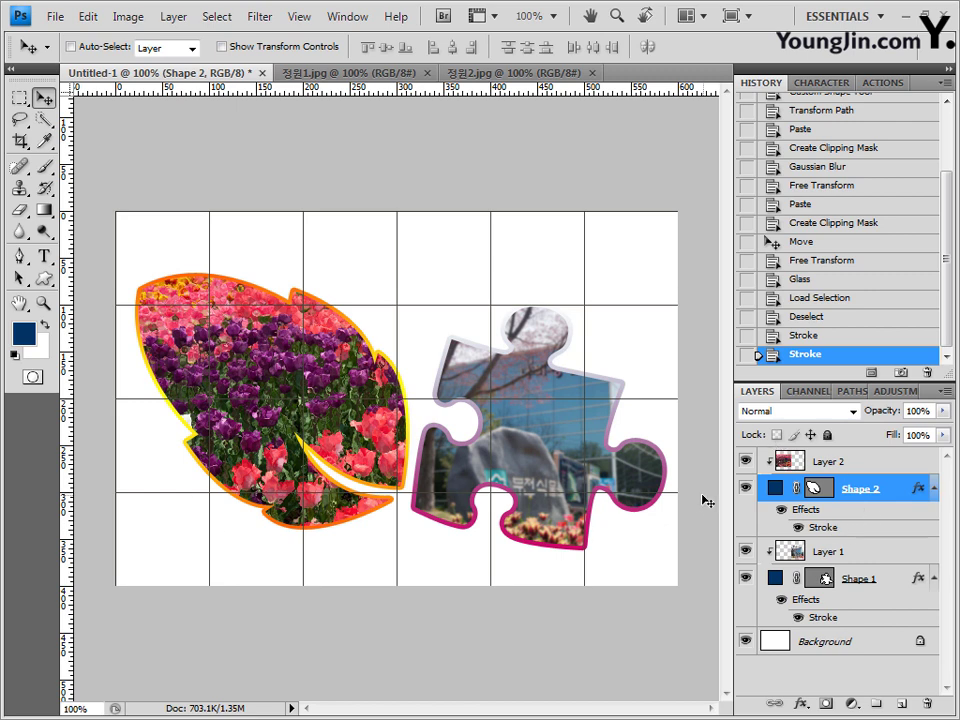
key("ctrl+apostrophe")
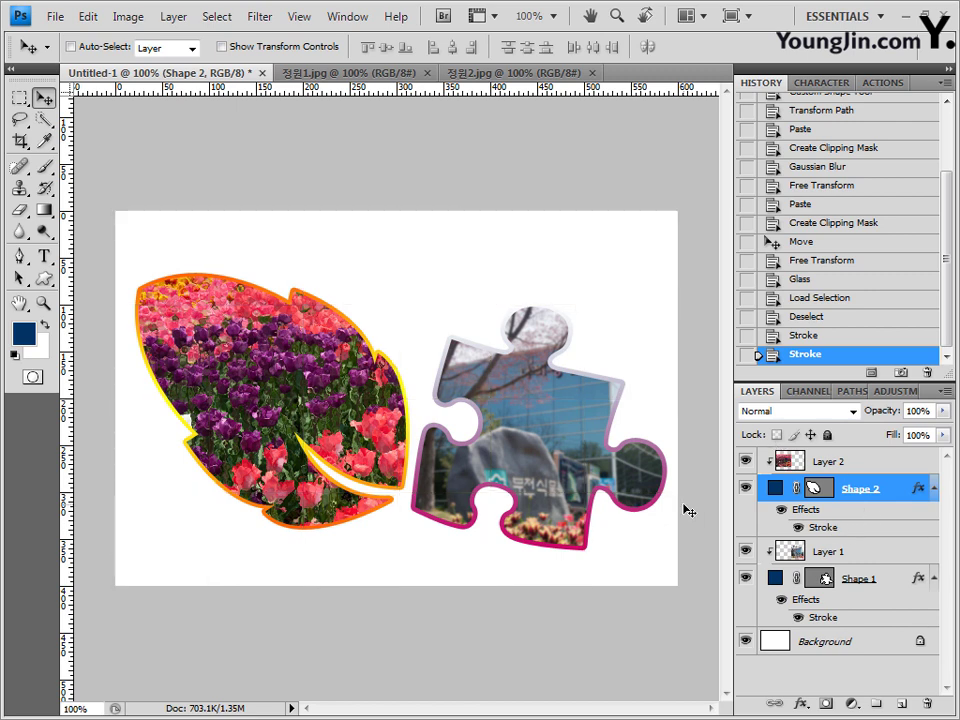
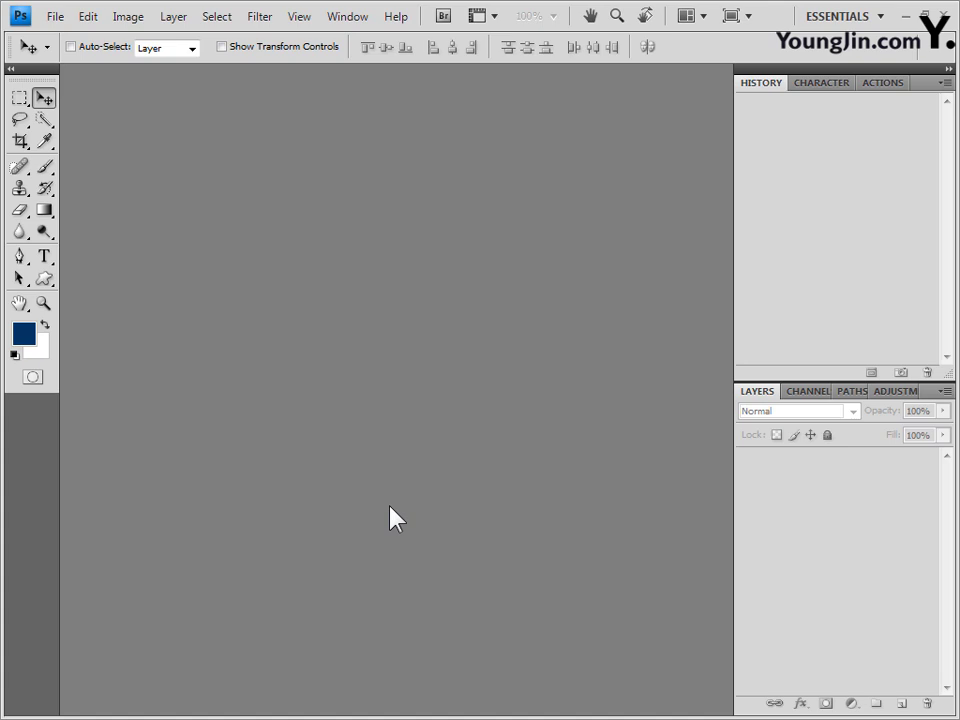
Step: Create a new 600 × 400 pixel, 72 pixels/inch RGB document with a white background and open 드론.jpg
key("ctrl+n")
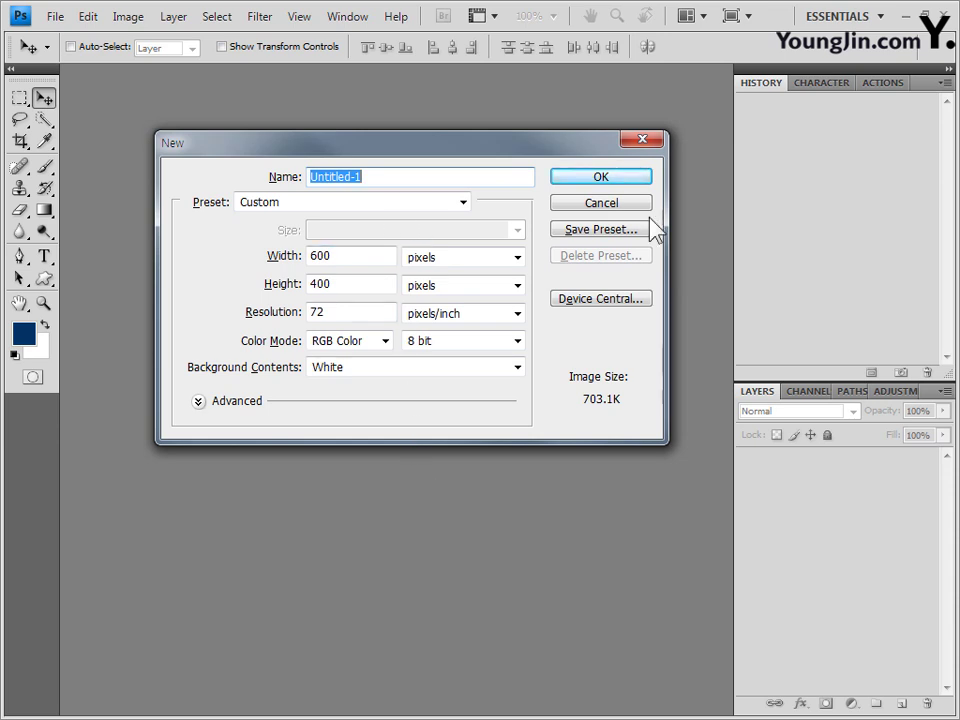
left_click(603, 178)
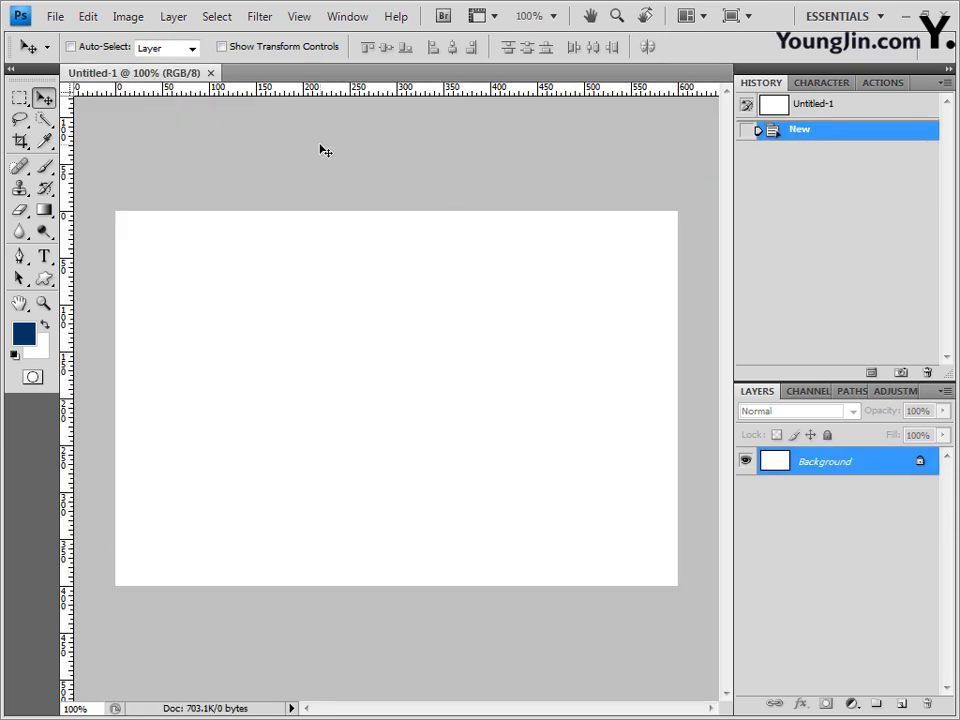
key("ctrl+o")
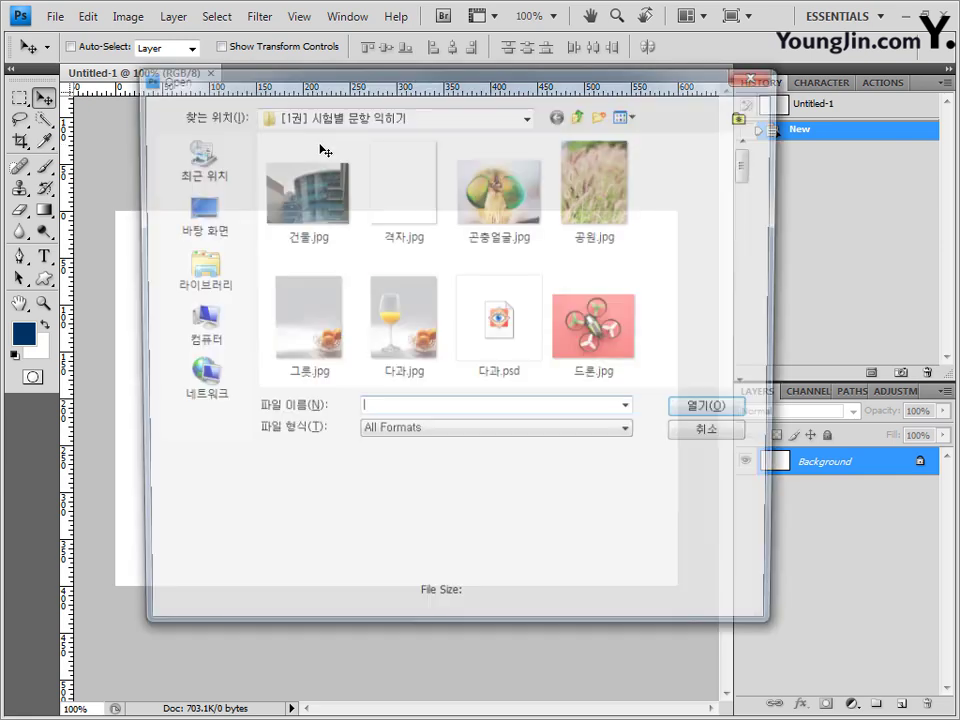
type("드론.jpg")
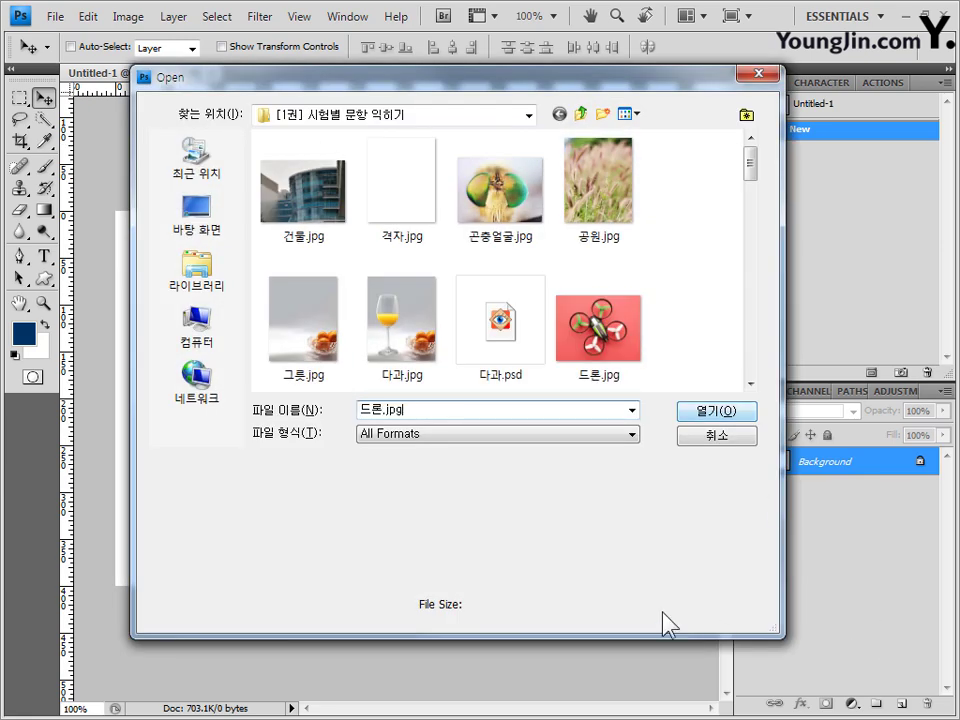
left_click(729, 412)
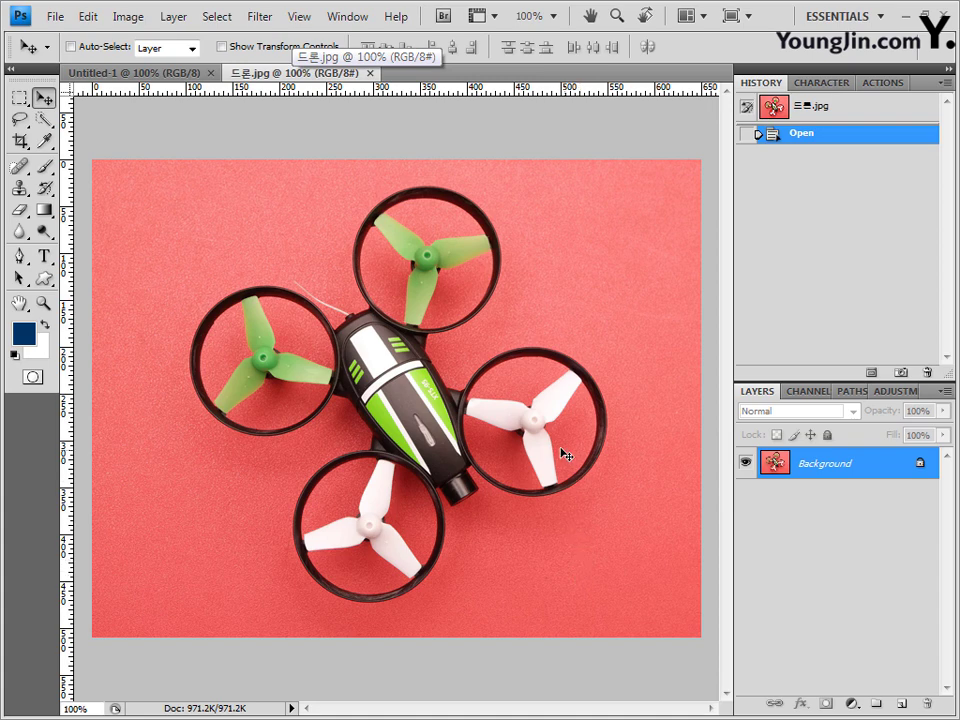
Step: Select the red background around the drone with the Magic Wand in add-to-selection mode, including the gap beside its body
left_click(42, 119)
left_click(98, 141)
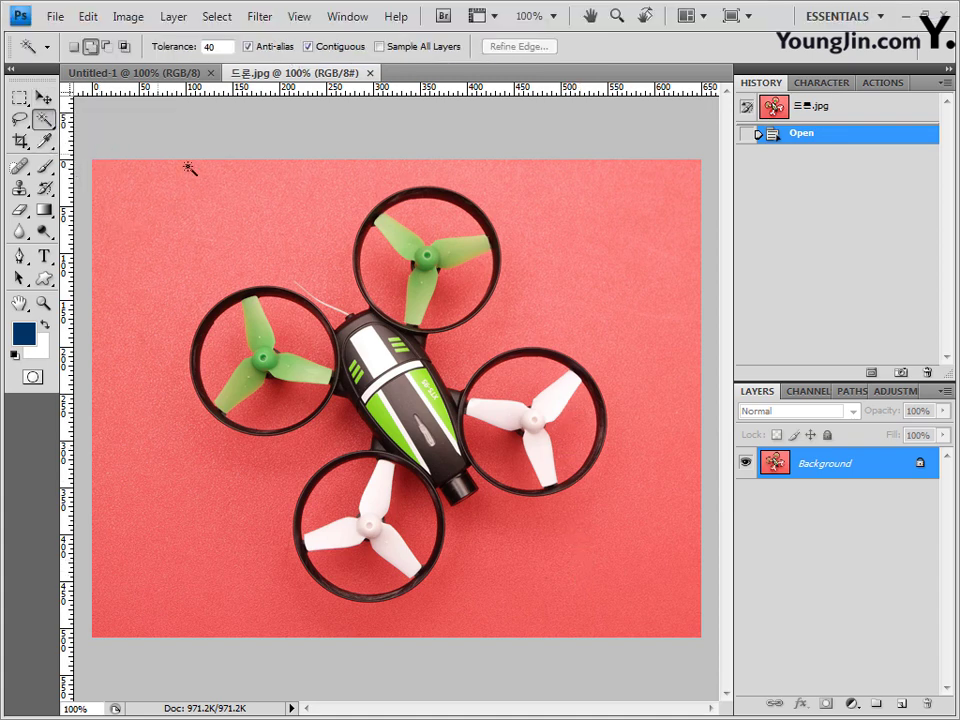
left_click(92, 48)
left_click(286, 233)
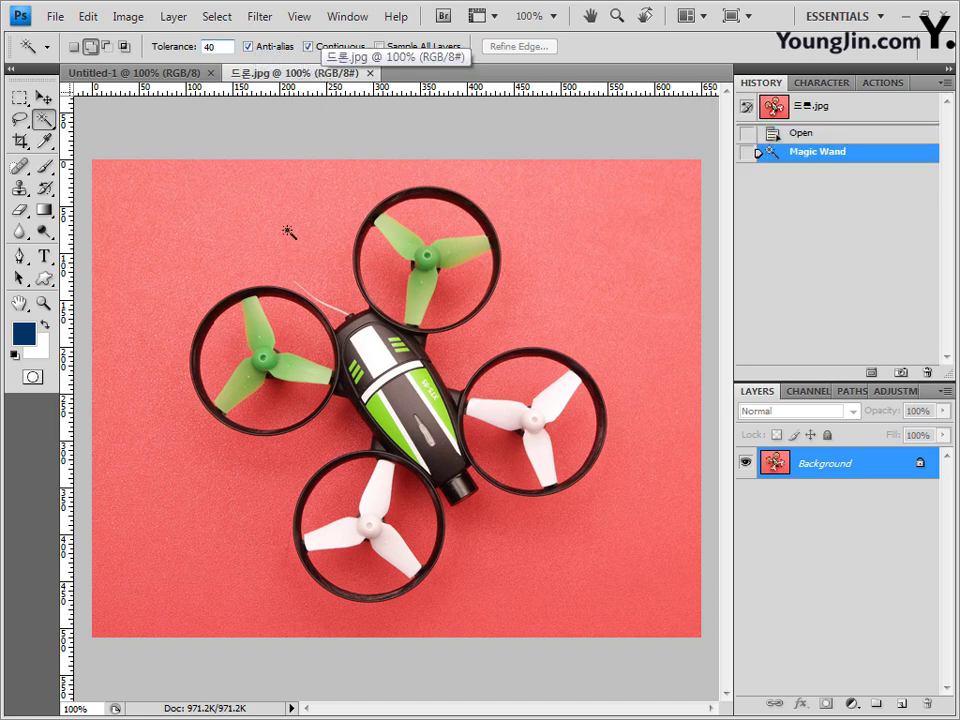
left_click(293, 475)
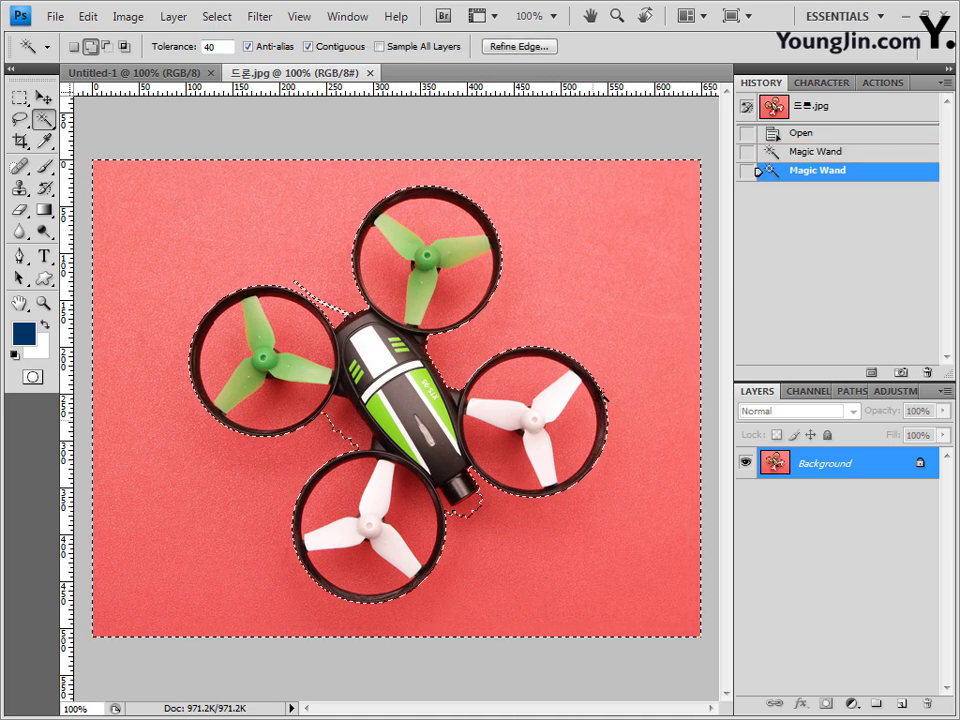
left_click(360, 425)
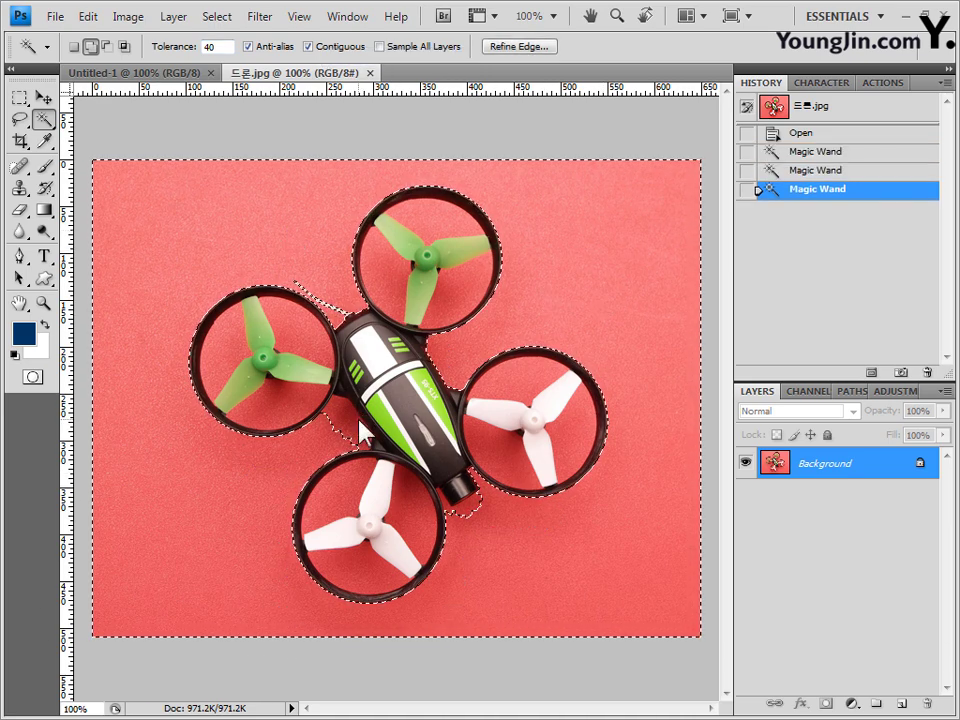
left_click(354, 445)
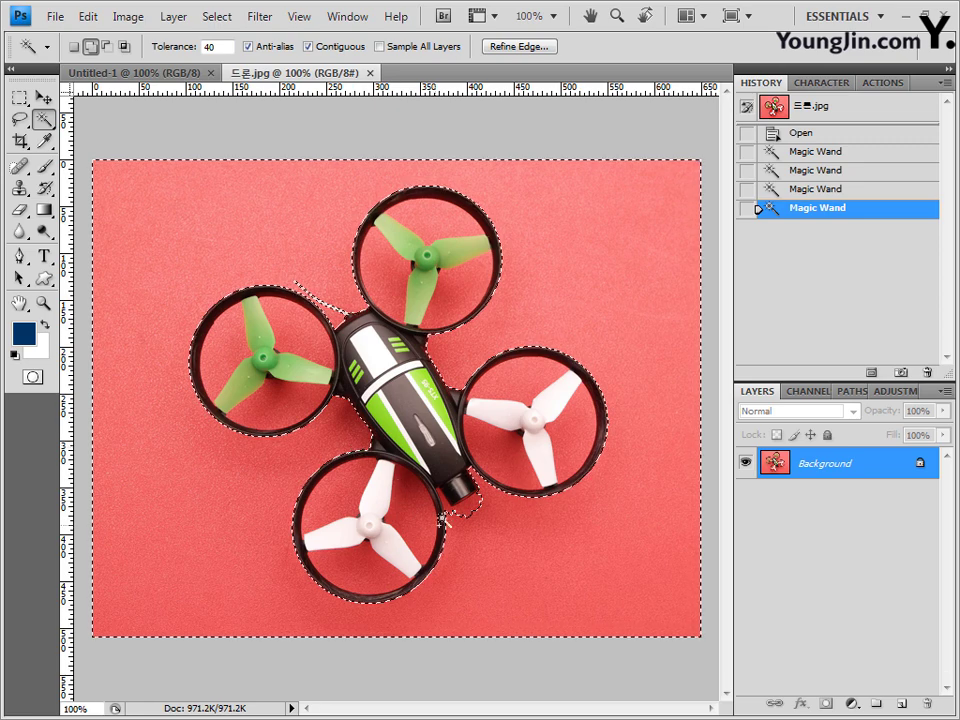
Step: Add the red areas inside all four propeller rings and the shadow by the drone's tail to the Magic Wand selection
left_click(520, 440)
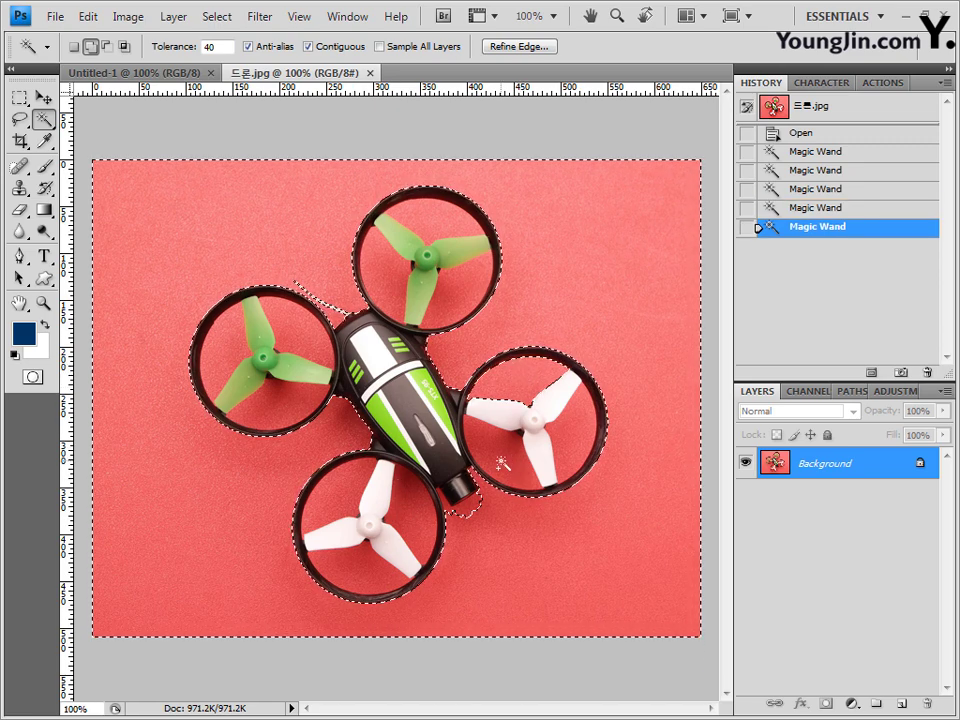
left_click(561, 439)
left_click(514, 476)
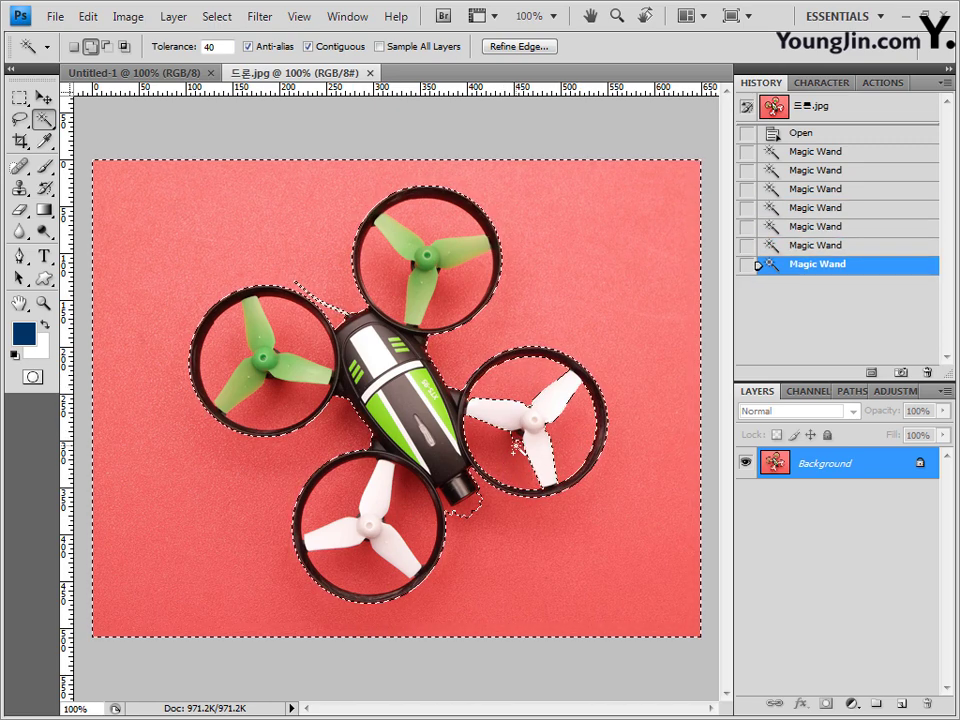
left_click(493, 468)
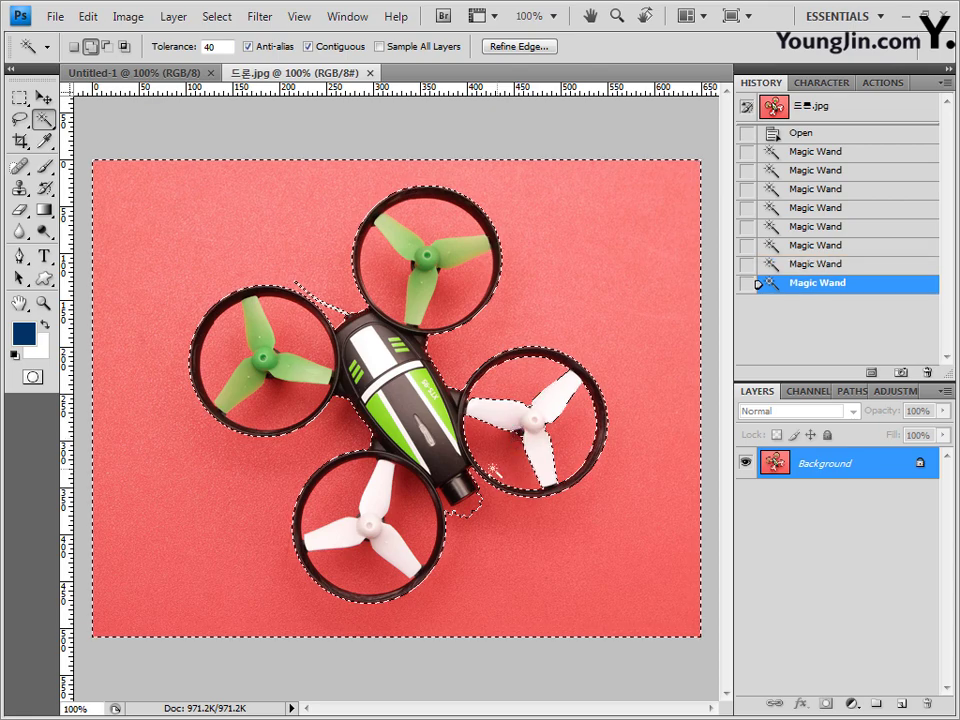
left_click(442, 302)
left_click(418, 268)
left_click(446, 208)
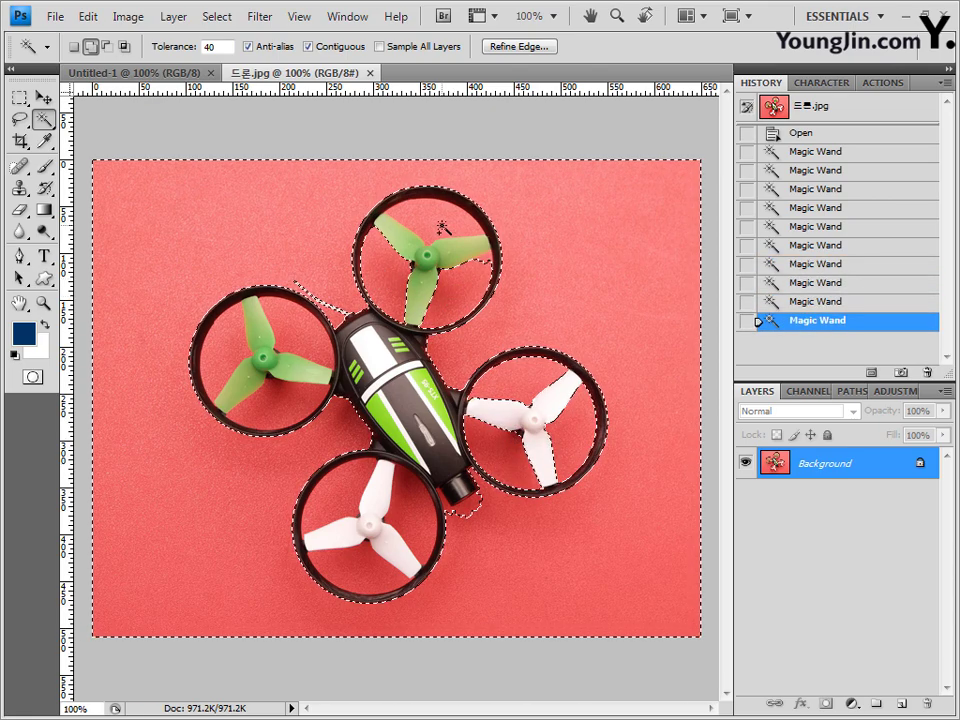
left_click(470, 265)
left_click(385, 290)
left_click(346, 489)
left_click(412, 522)
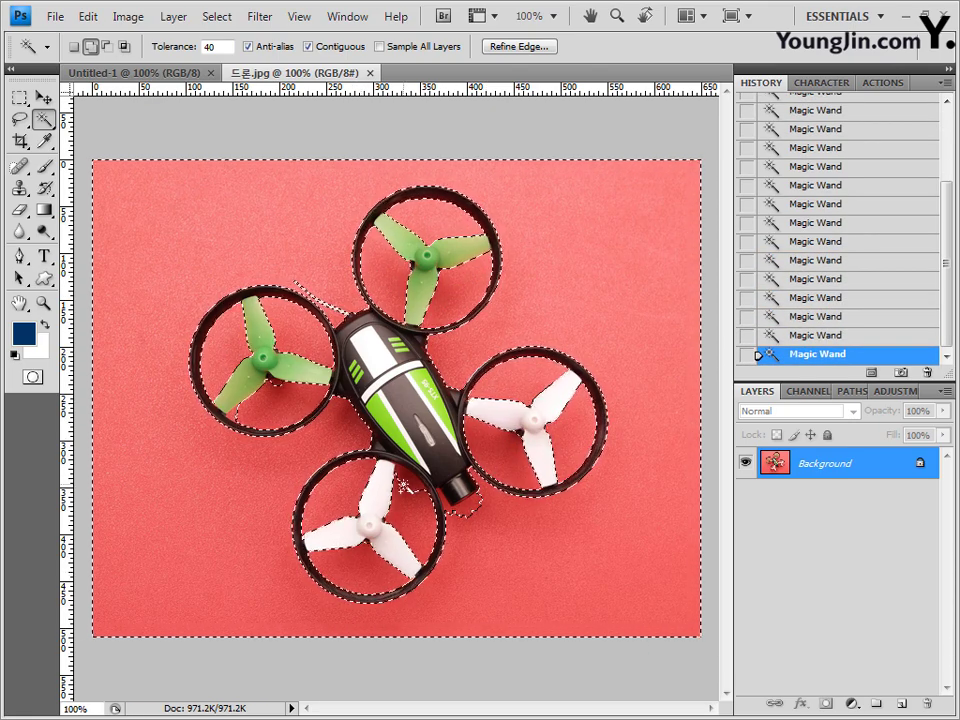
left_click(368, 576)
left_click(466, 505)
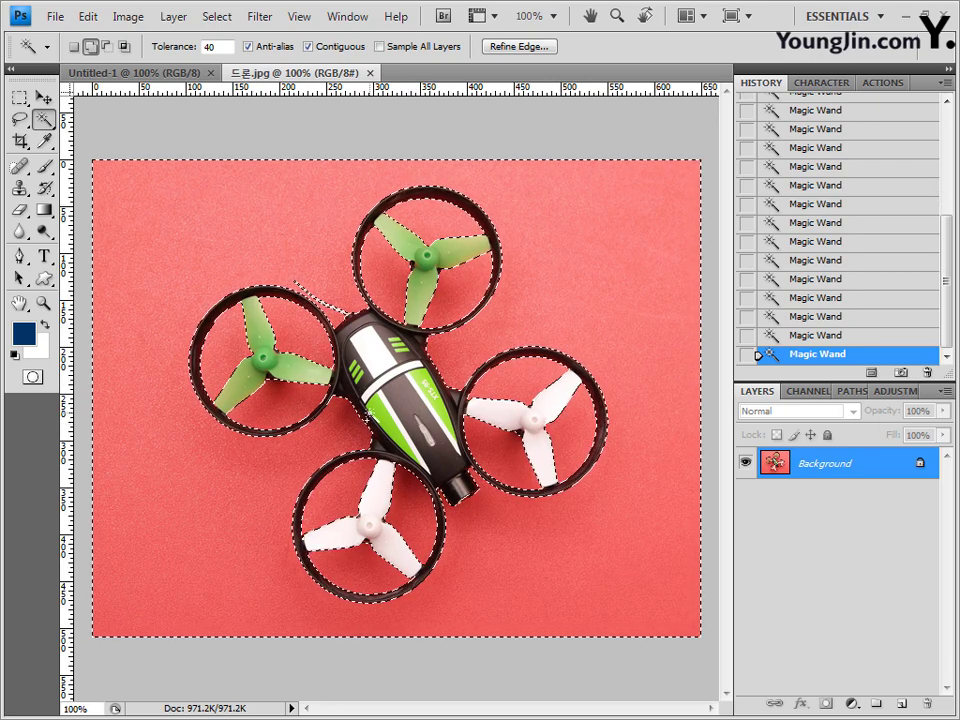
Step: Invert the selection to isolate the drone and paste a copy of it into the Untitled-1 document
left_click(228, 17)
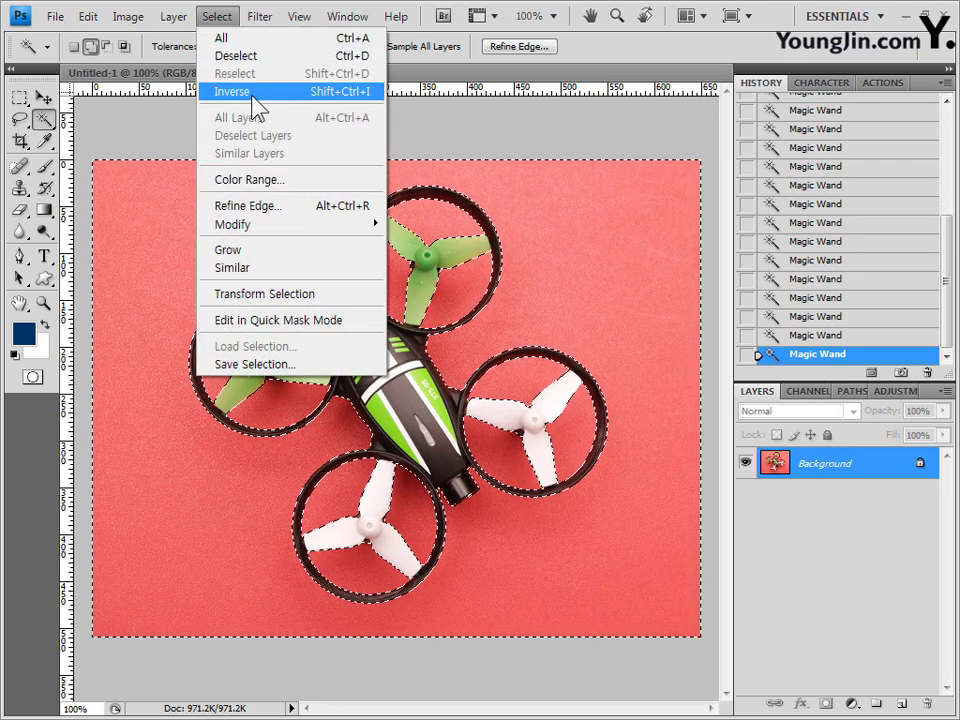
left_click(250, 91)
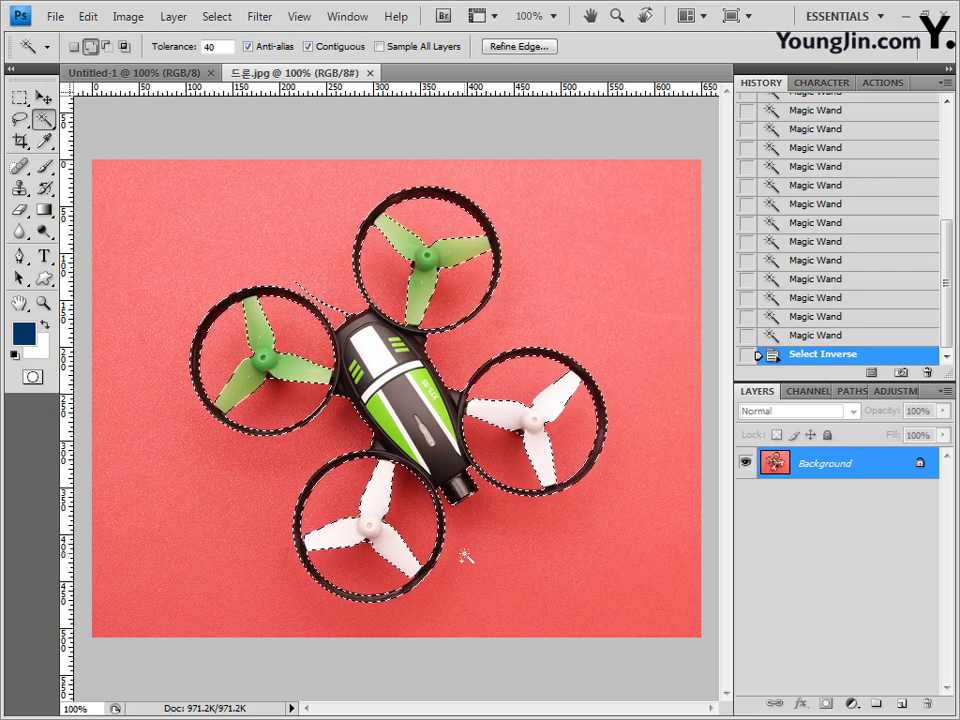
left_click(169, 77)
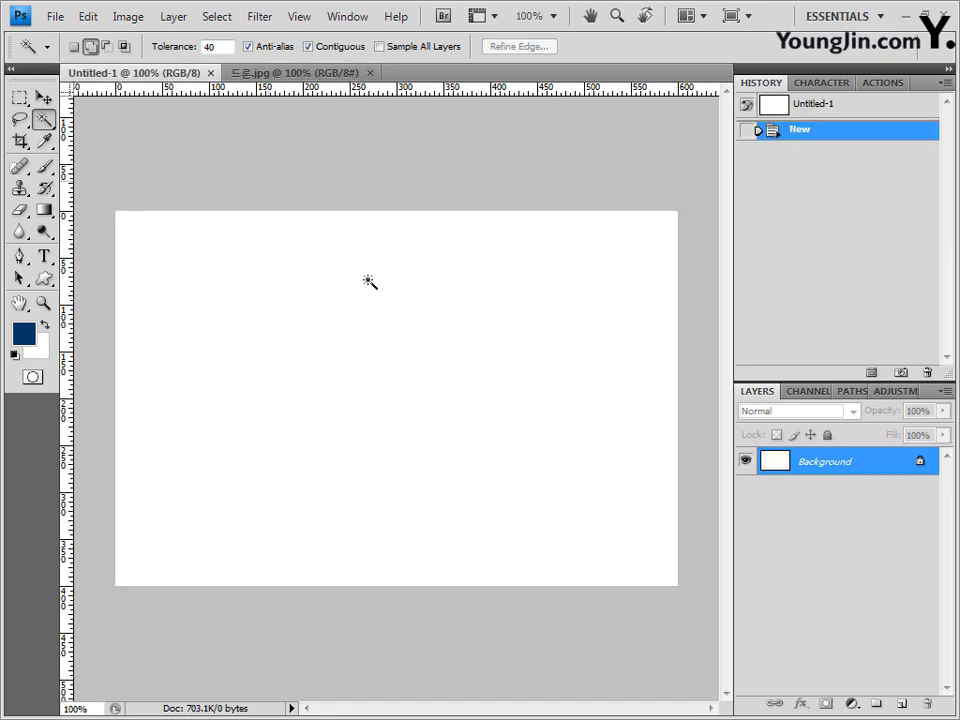
key("ctrl+v")
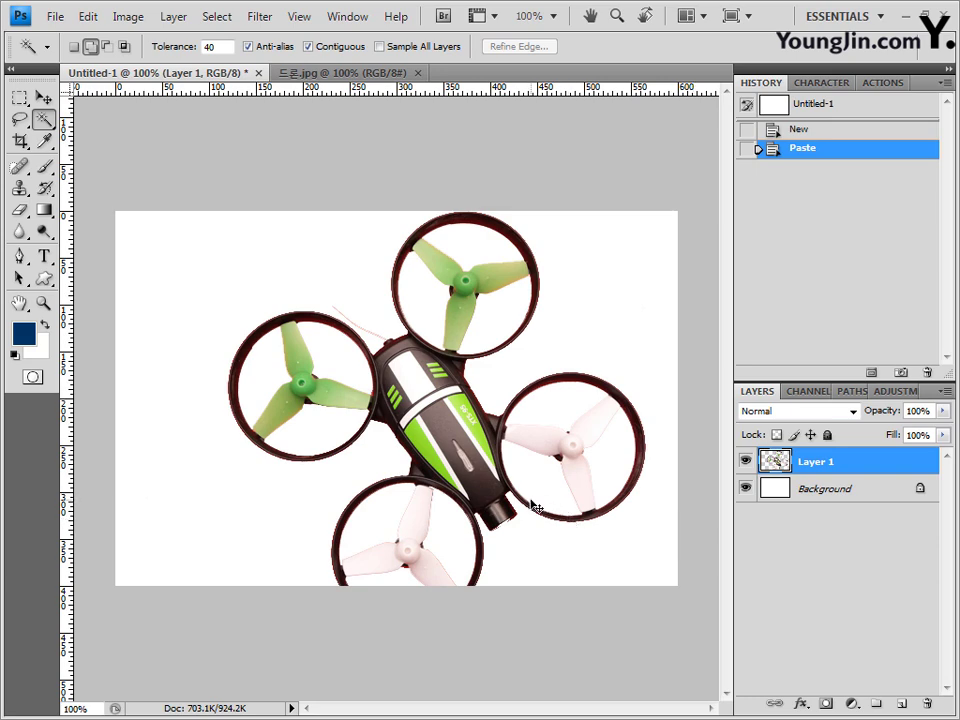
Step: Scale the drone to 76.7%, rotate it 55.4° and place it in the canvas's lower-left area, using the grid as a temporary guide
key("ctrl+t")
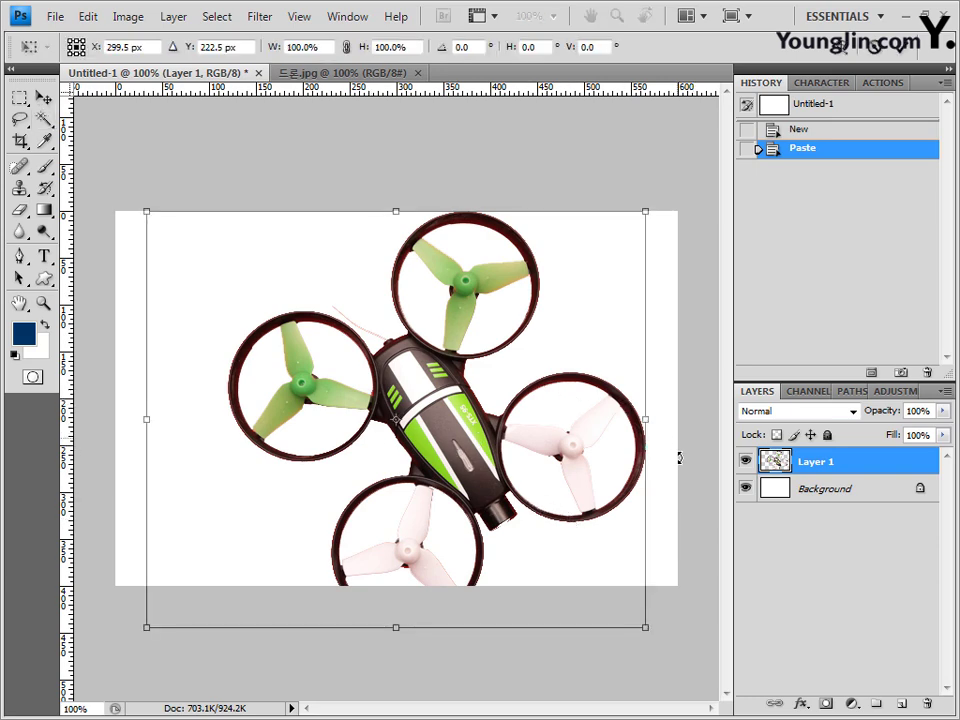
left_click_drag(673, 469, 453, 527)
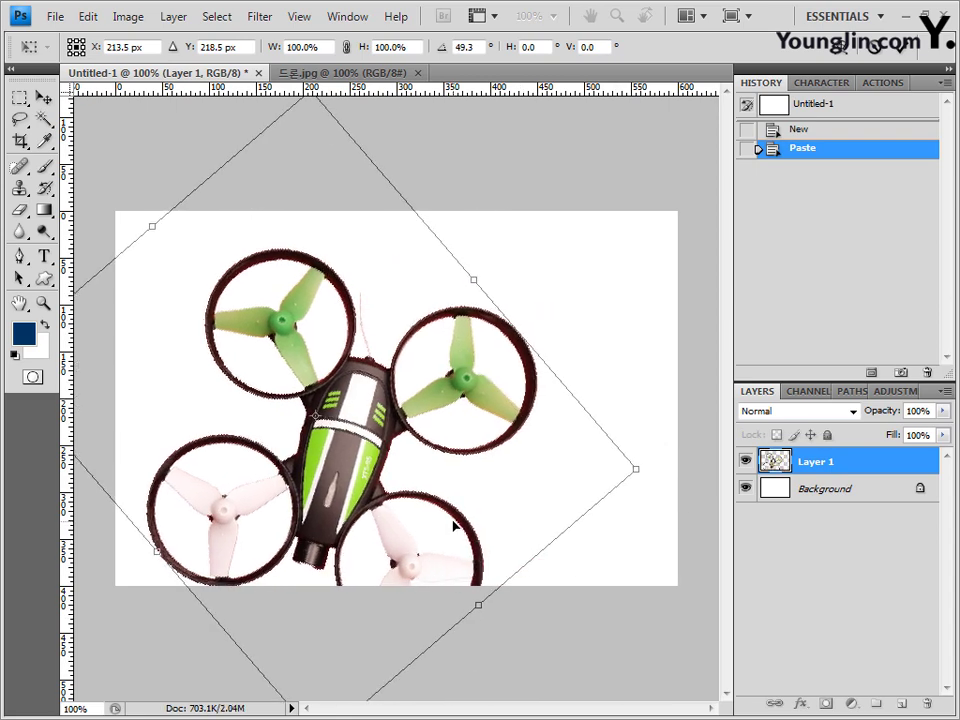
key("ctrl+apostrophe")
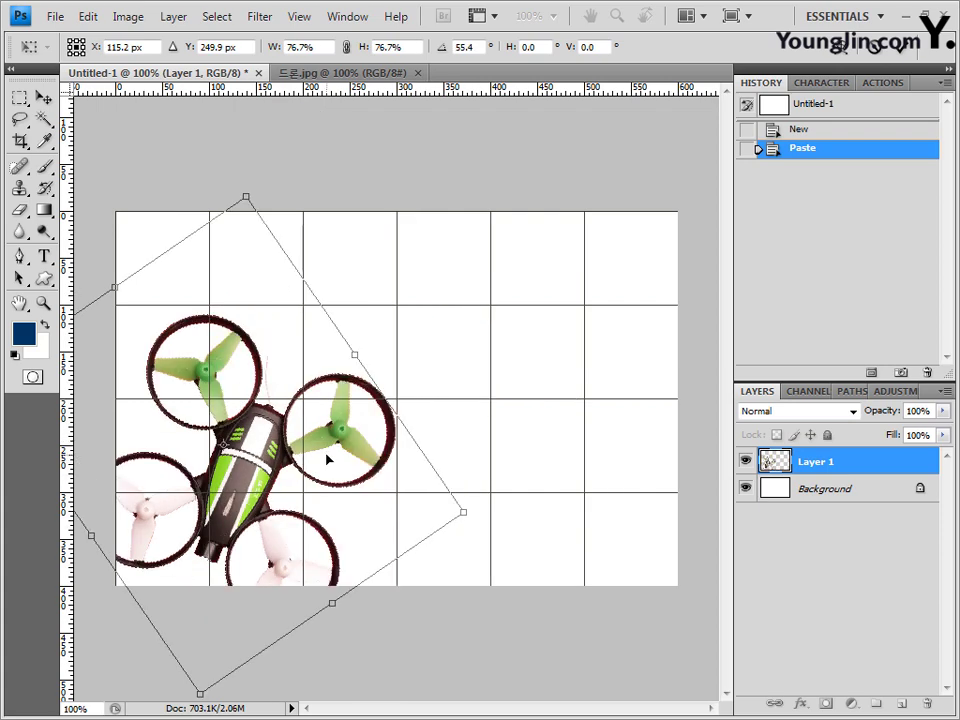
key("Return")
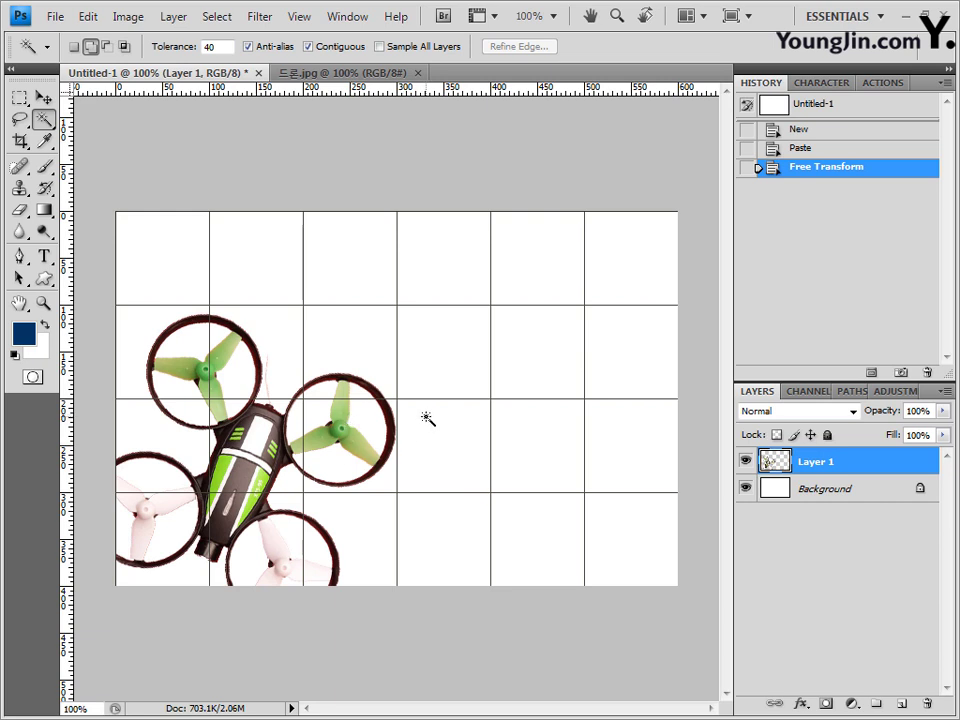
key("ctrl+apostrophe")
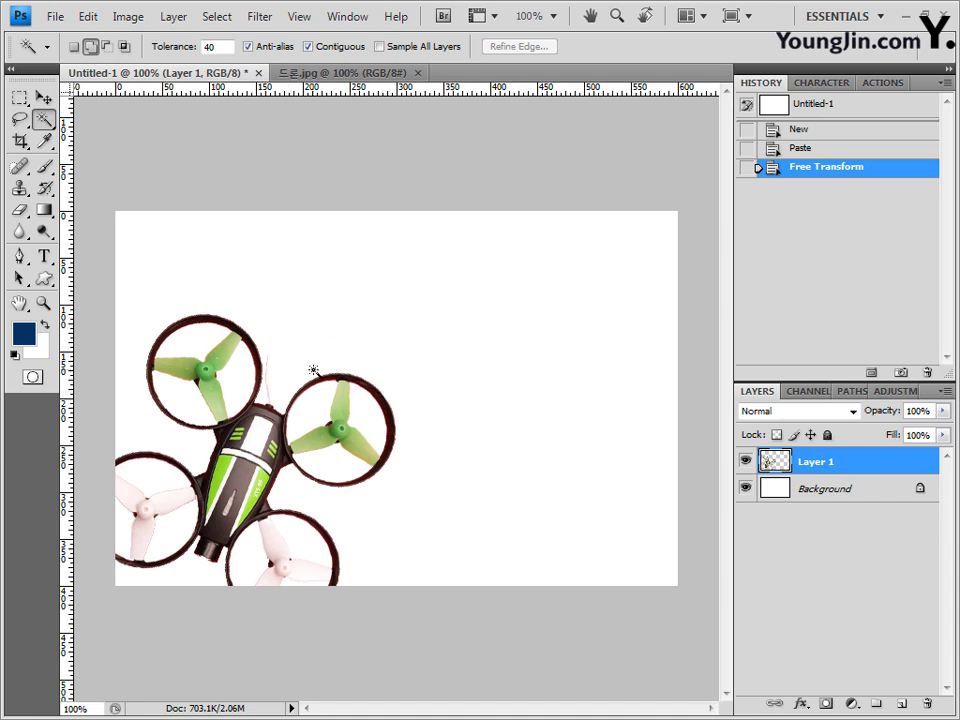
Step: Select the green blades and hubs of the drone's two upper propellers with the Magic Wand
left_click(185, 373)
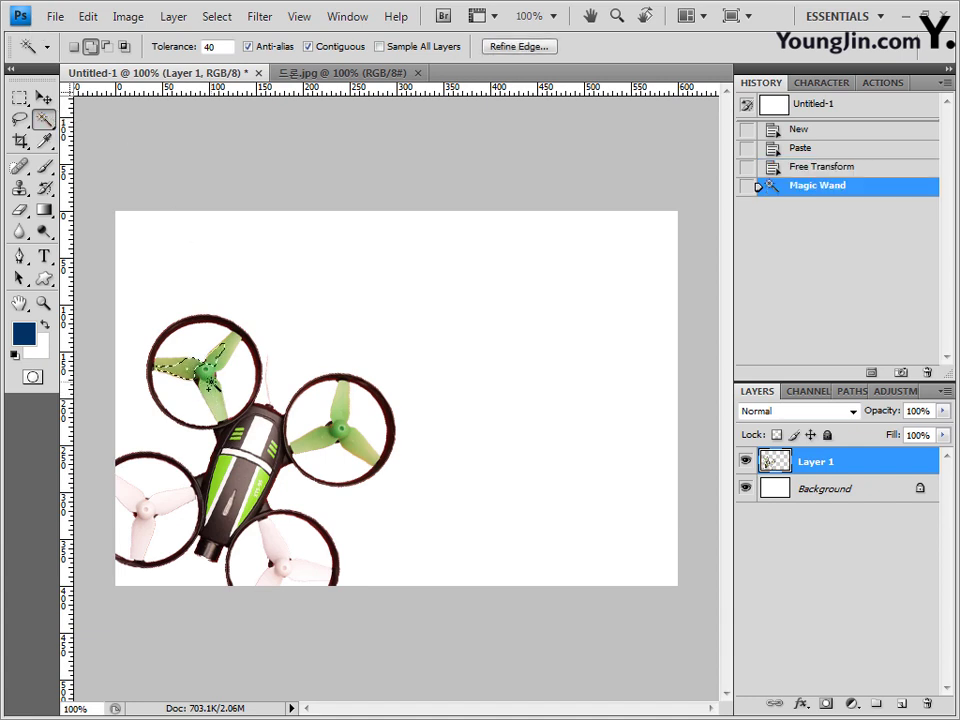
left_click(210, 392)
left_click(215, 405)
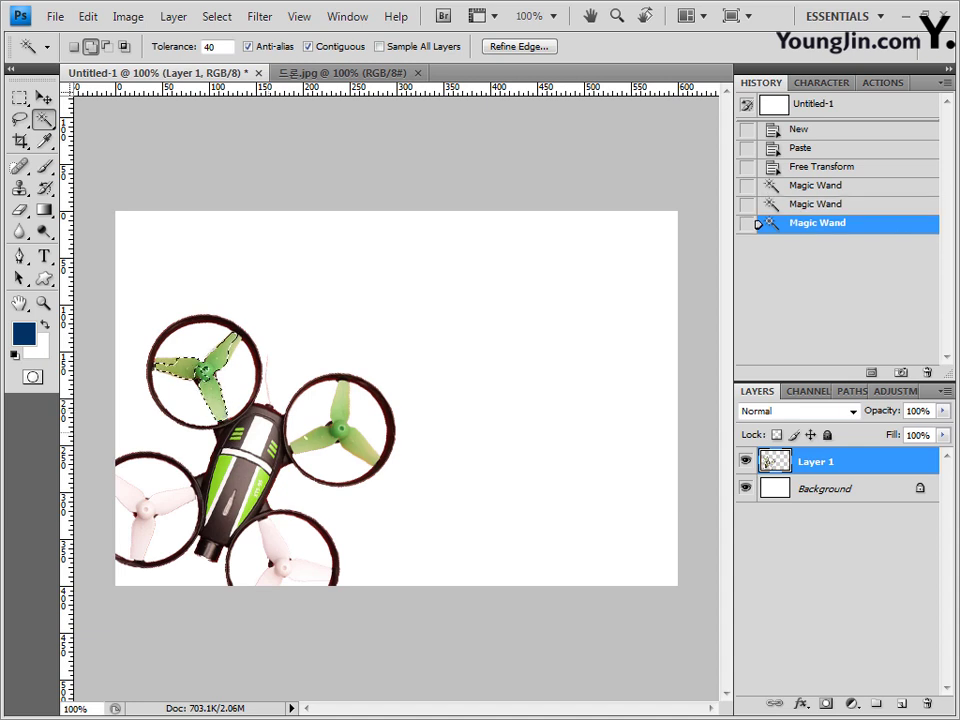
left_click(330, 424)
left_click(310, 448)
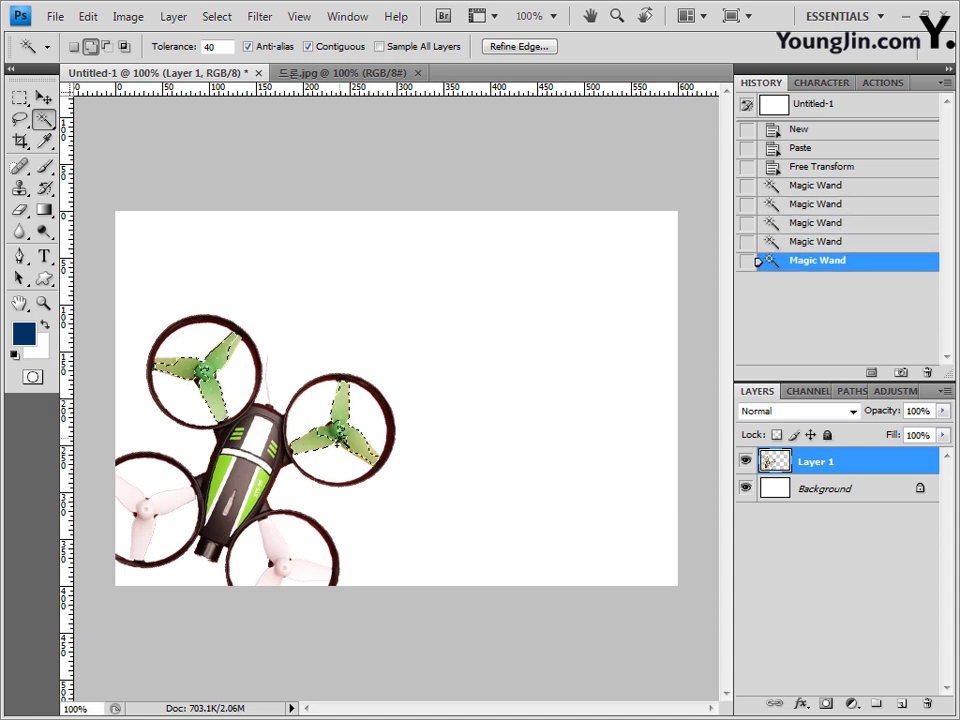
left_click(338, 450)
left_click(339, 452)
left_click(340, 453)
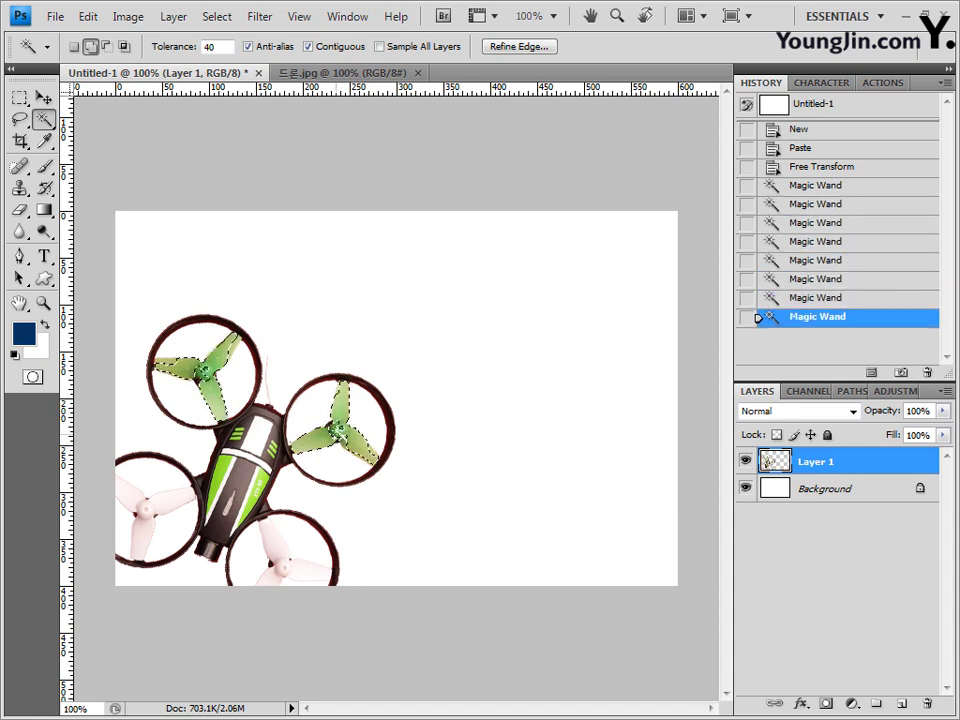
left_click(340, 444)
left_click(338, 448)
left_click(232, 362)
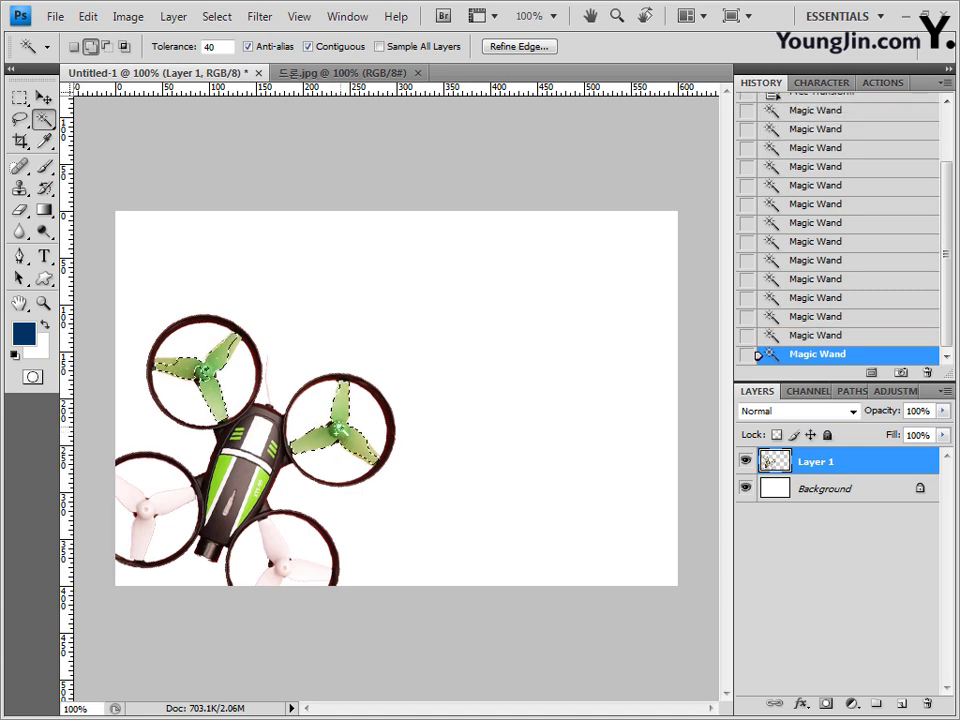
left_click(228, 365)
left_click(228, 365)
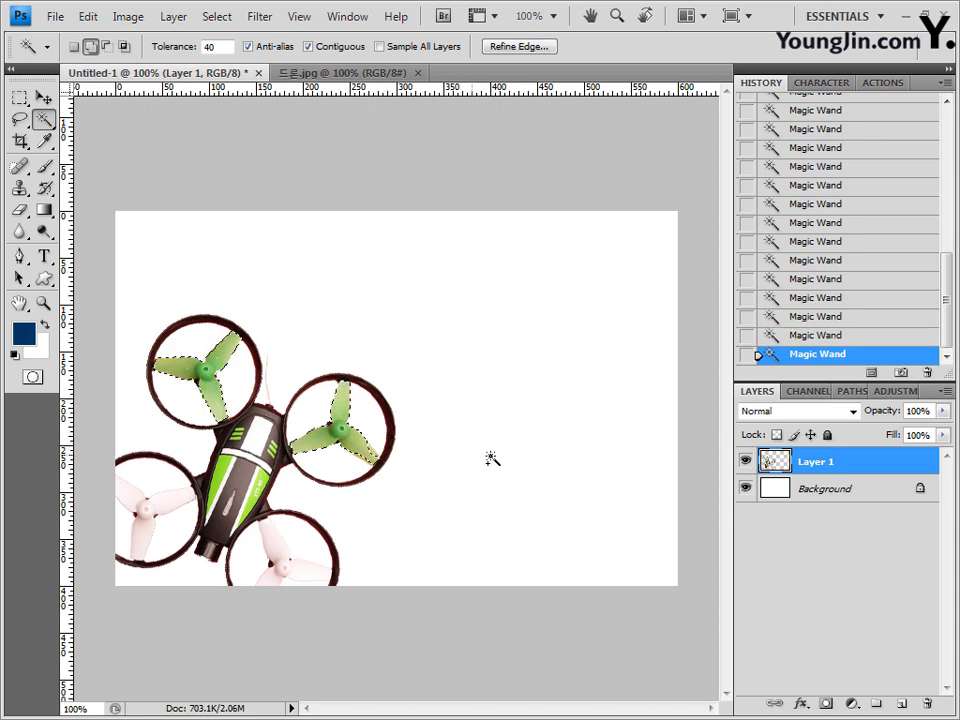
Step: Recolor the selected propeller blades blue with a colorized Hue/Saturation adjustment layer, hue 240 and saturation 80
left_click(852, 704)
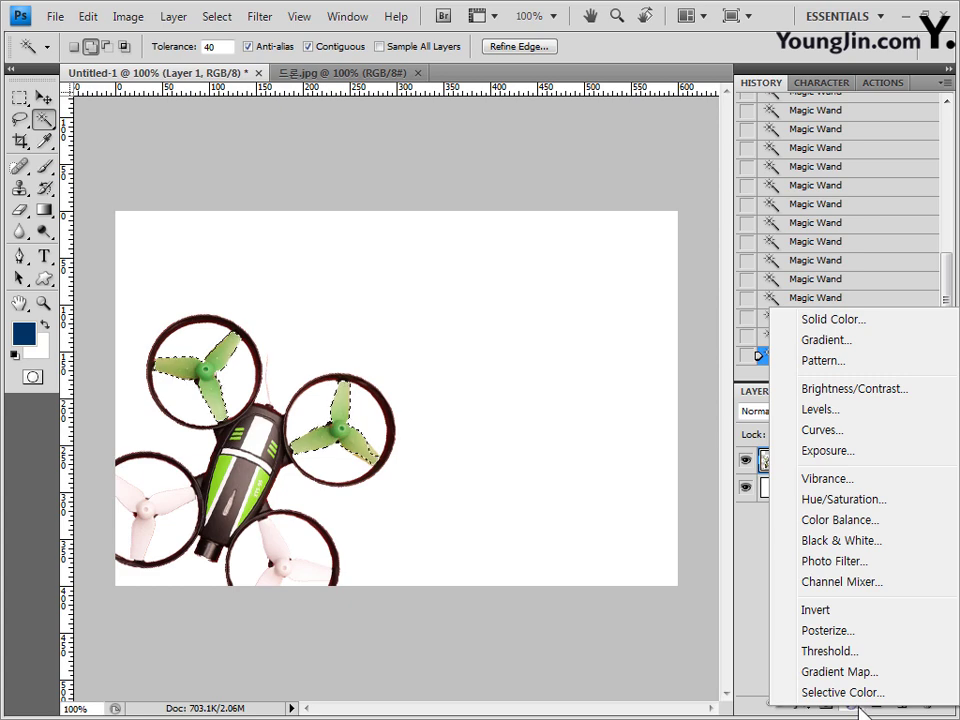
left_click(889, 500)
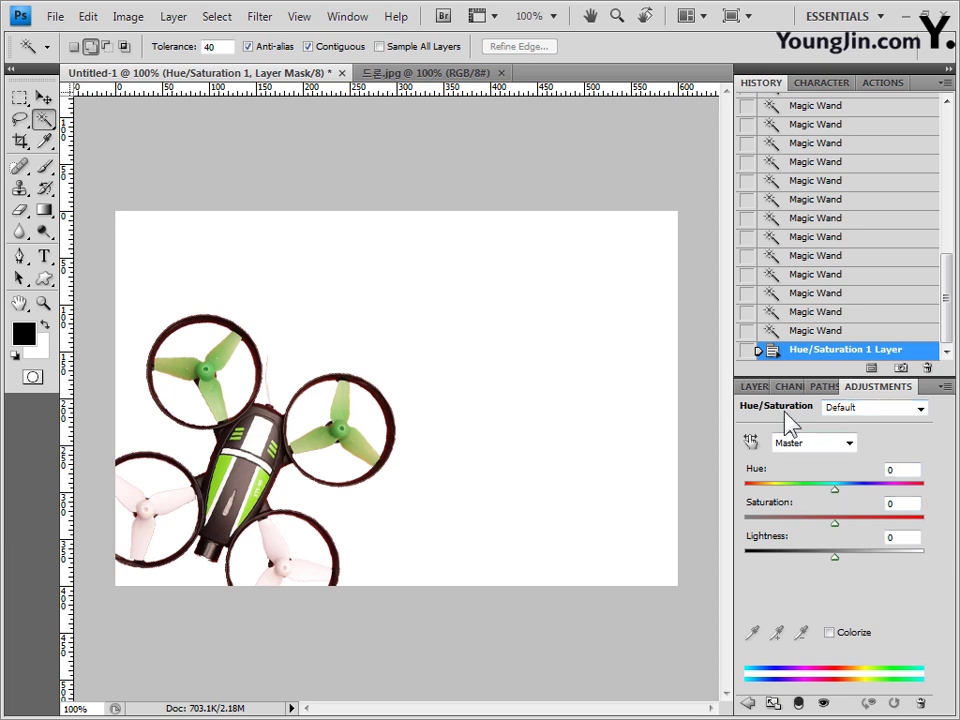
left_click(845, 632)
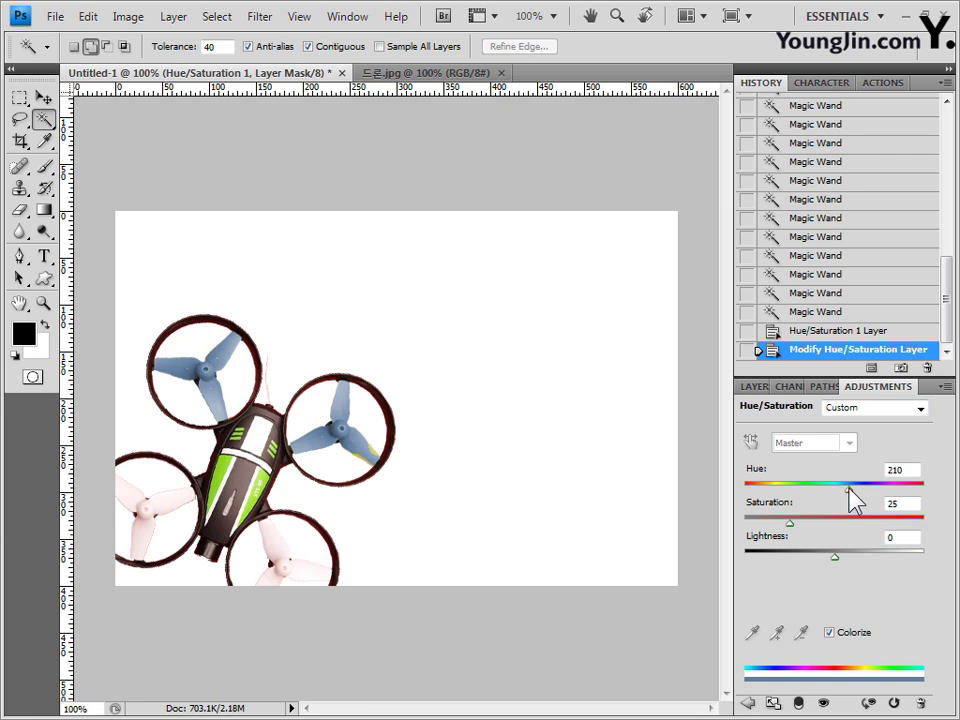
left_click_drag(848, 486, 863, 484)
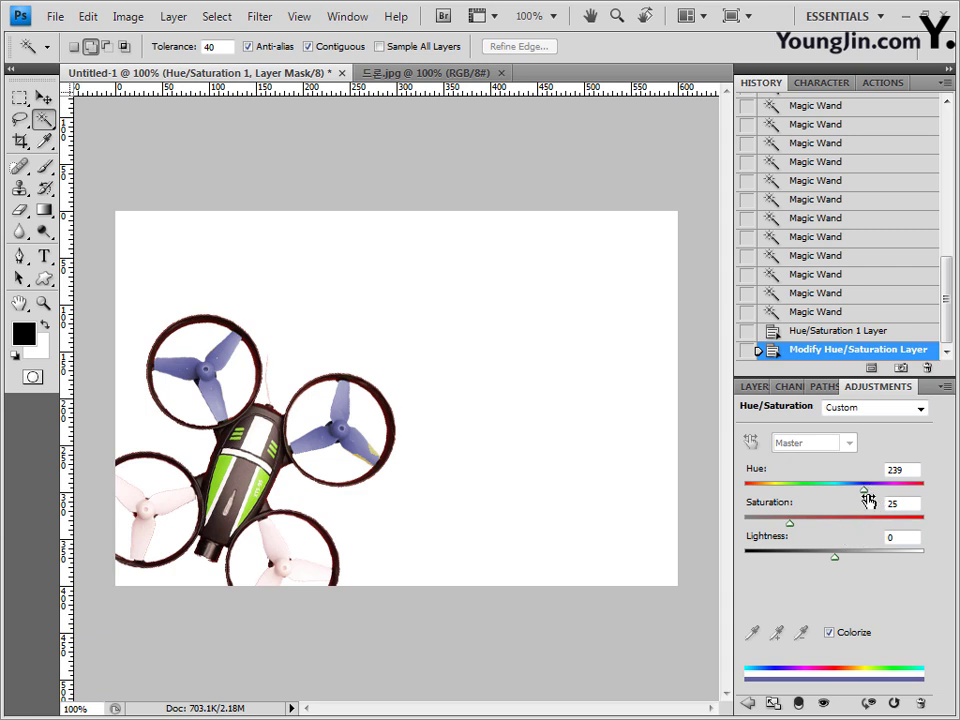
left_click(864, 488)
left_click_drag(790, 522, 886, 527)
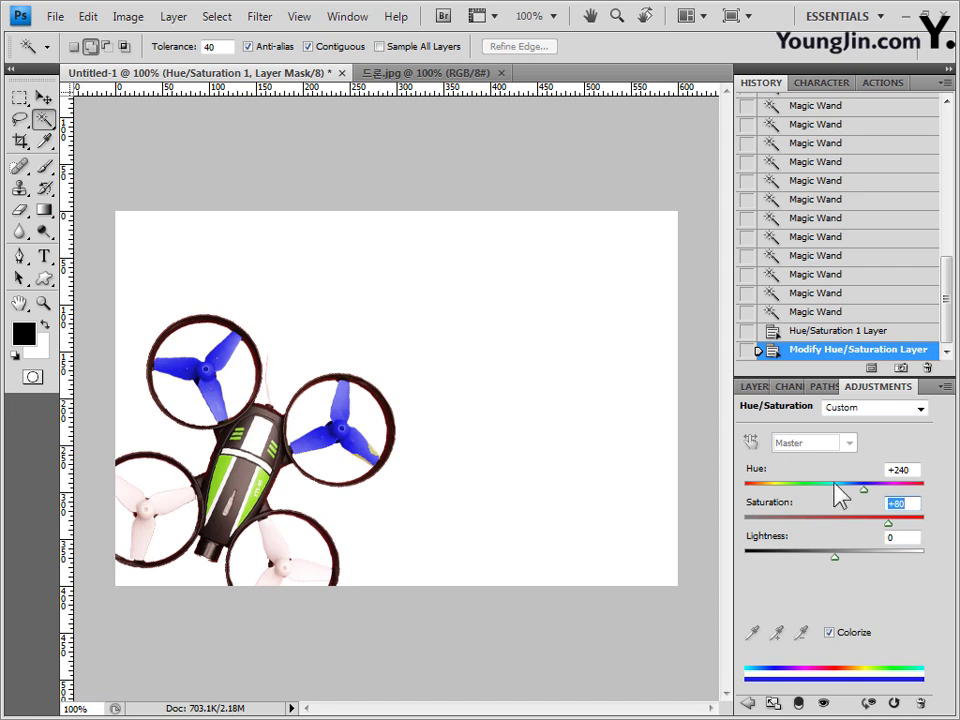
Step: Add a Drop Shadow effect with the default settings to the drone on Layer 1
left_click(754, 386)
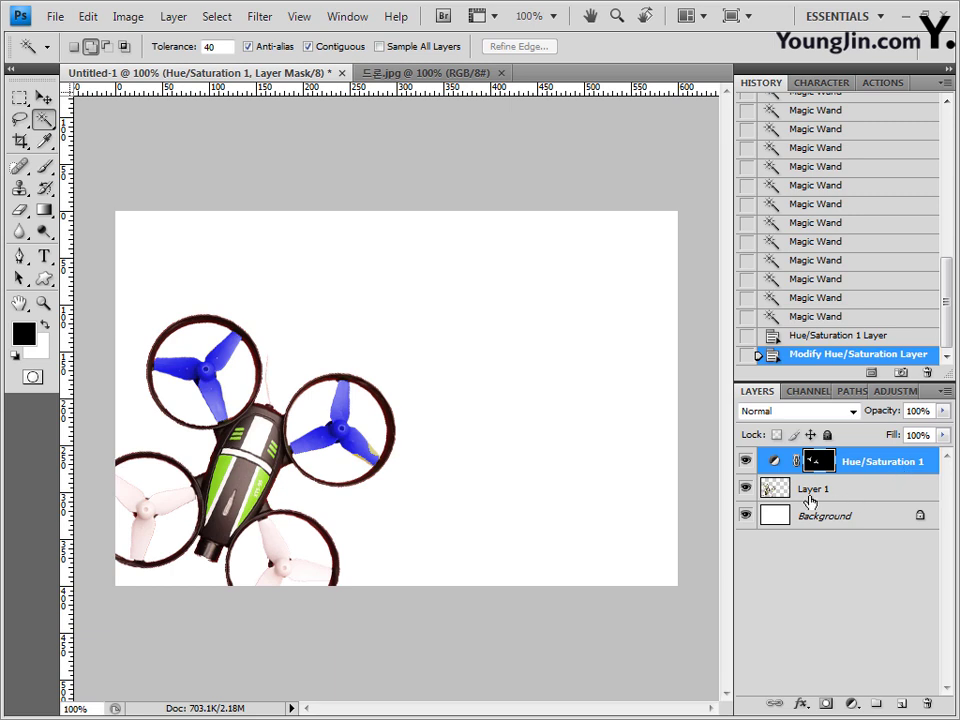
left_click(776, 493)
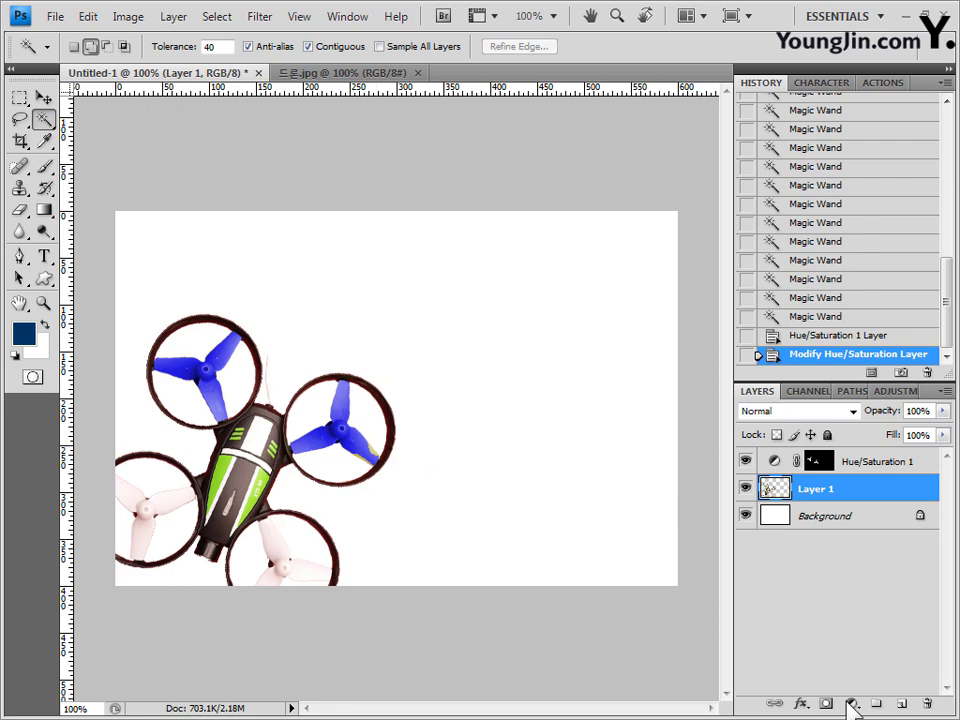
left_click(804, 705)
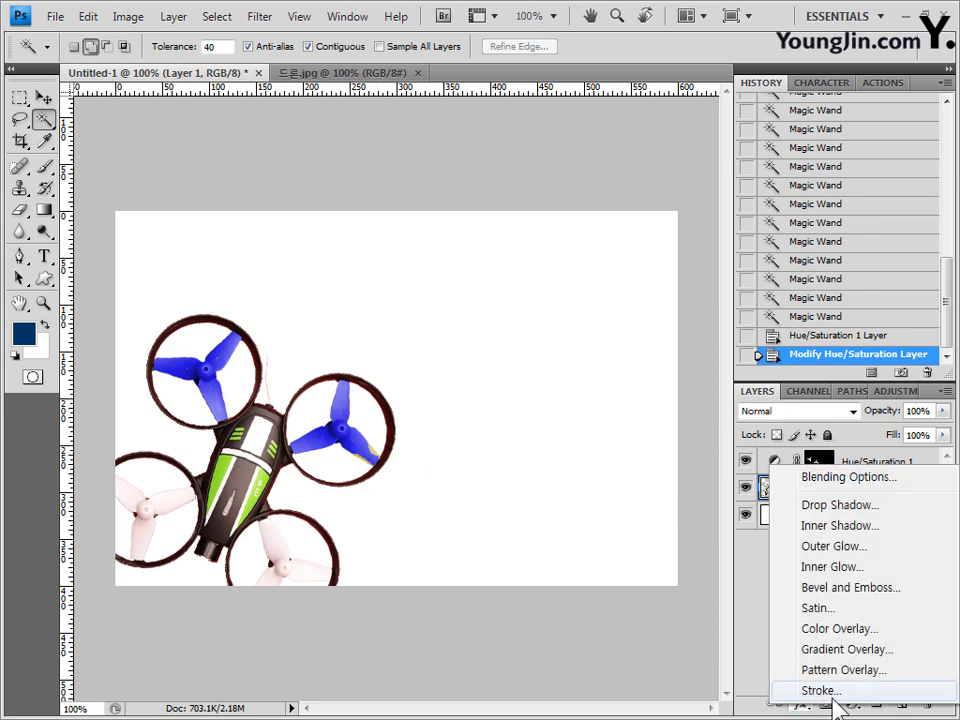
left_click(887, 508)
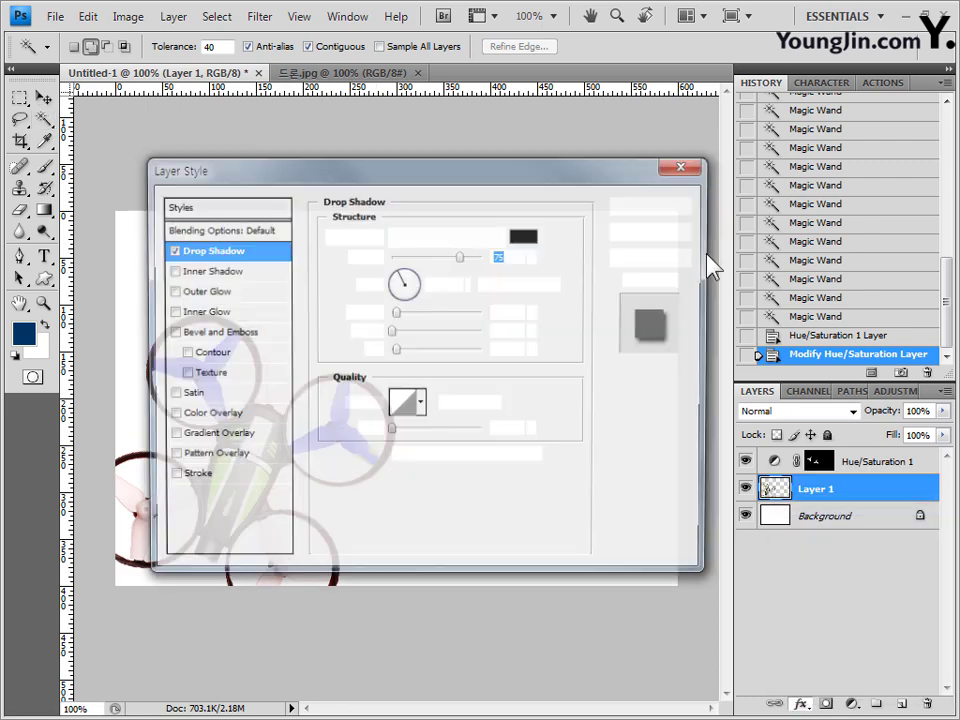
left_click_drag(594, 180, 793, 162)
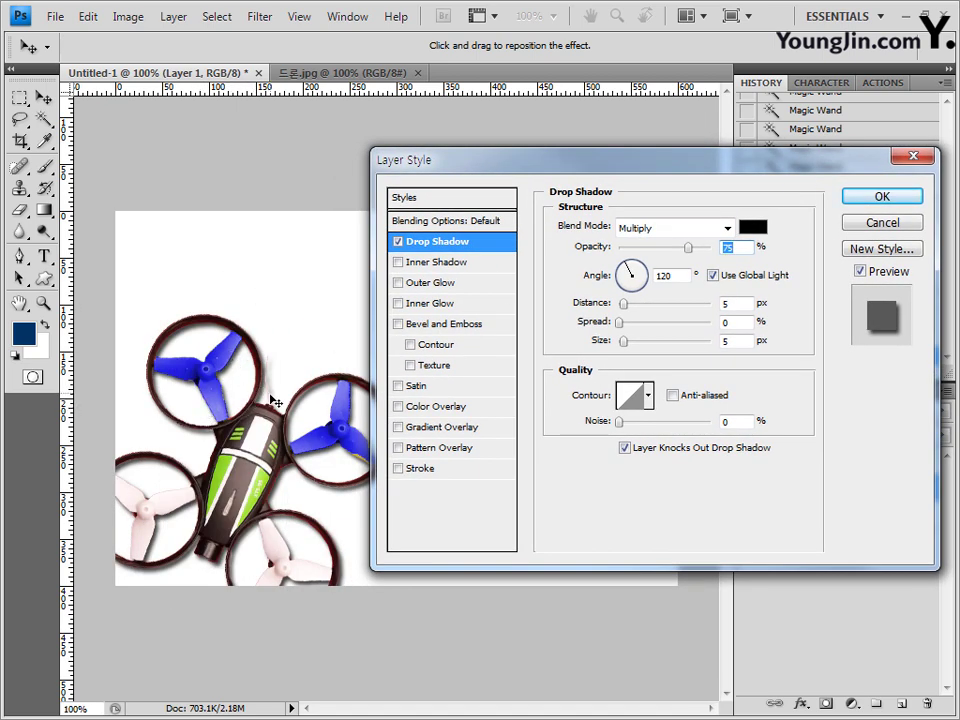
left_click(884, 197)
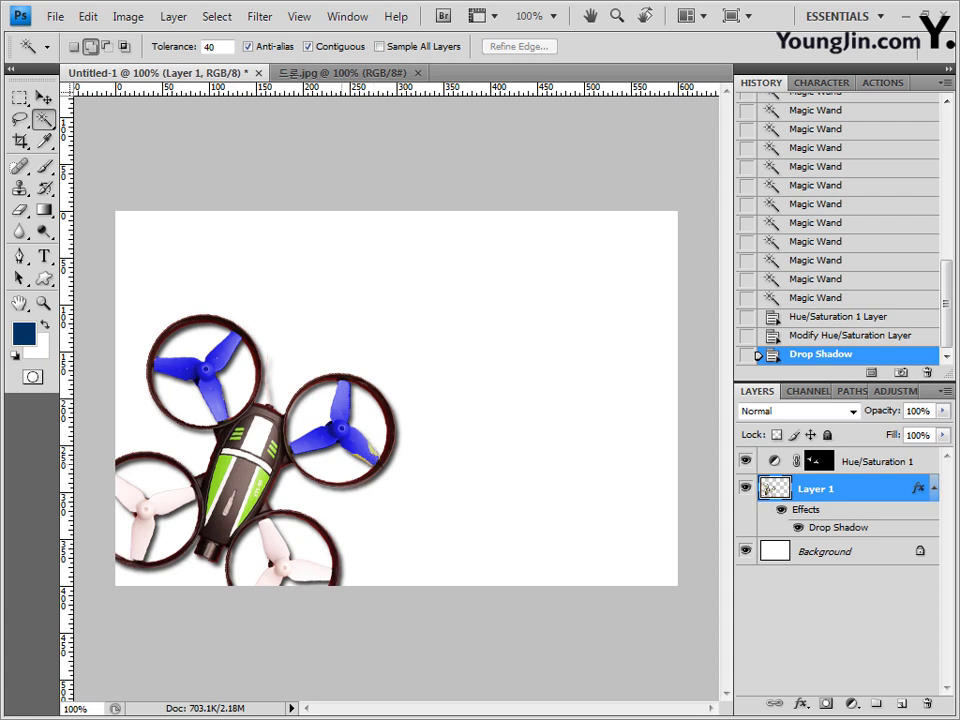
Step: With a 9 px Eraser on the Hue/Saturation mask, extend the blue over the uncolored patches of the right propeller's lower-right blade
left_click(877, 466)
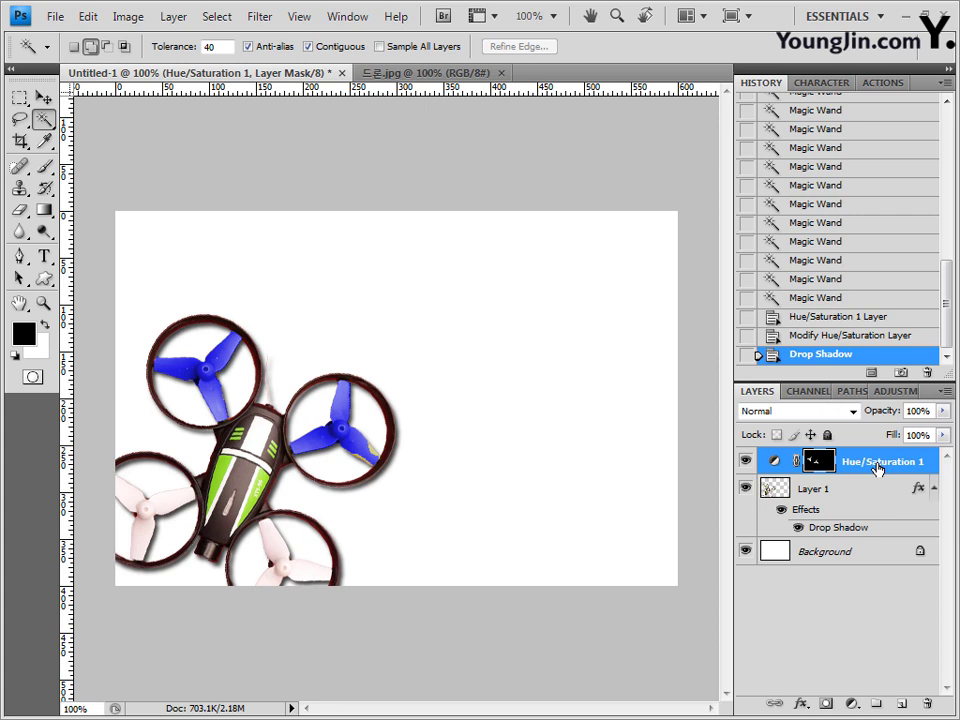
left_click(24, 210)
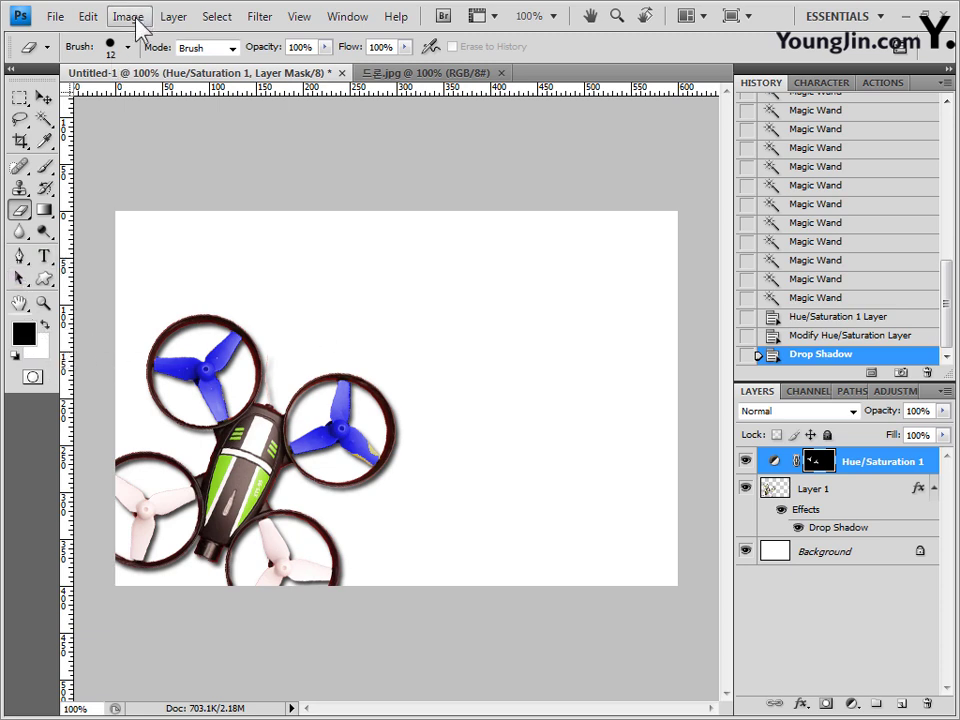
left_click(127, 47)
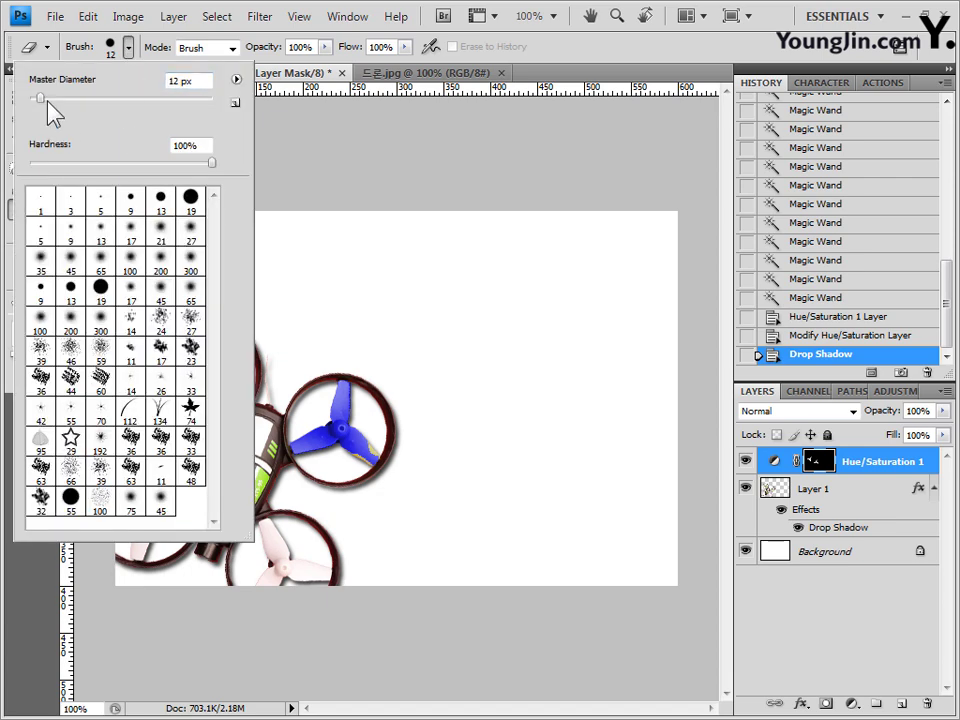
mouse_move(47, 101)
left_mouse_down()
mouse_move(38, 104)
mouse_move(46, 101)
left_mouse_up()
key("Return")
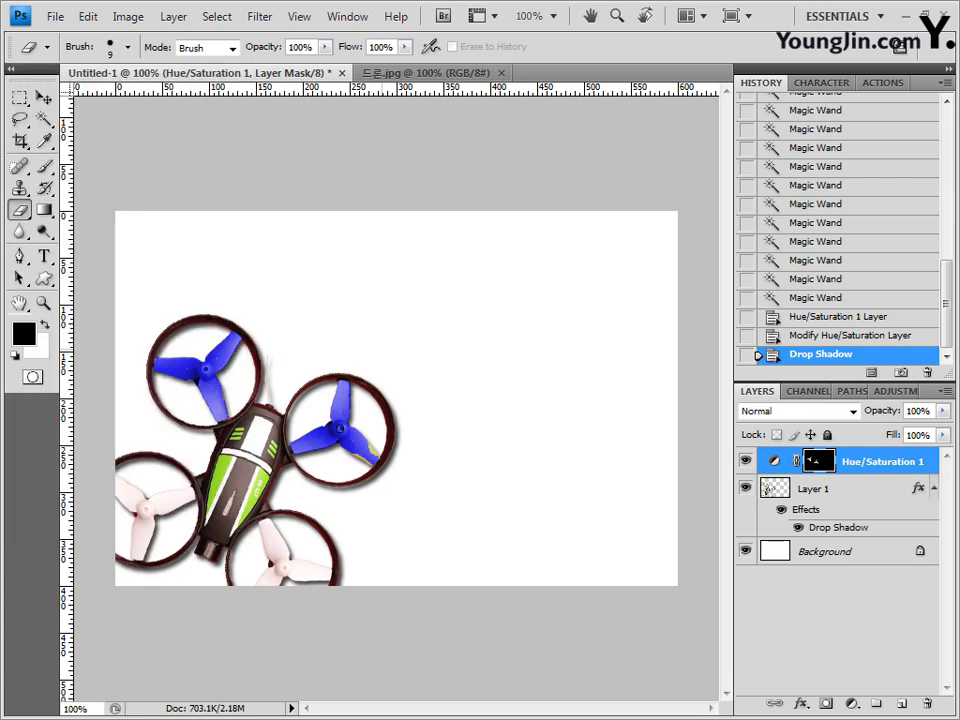
left_click(372, 452)
left_click(364, 442)
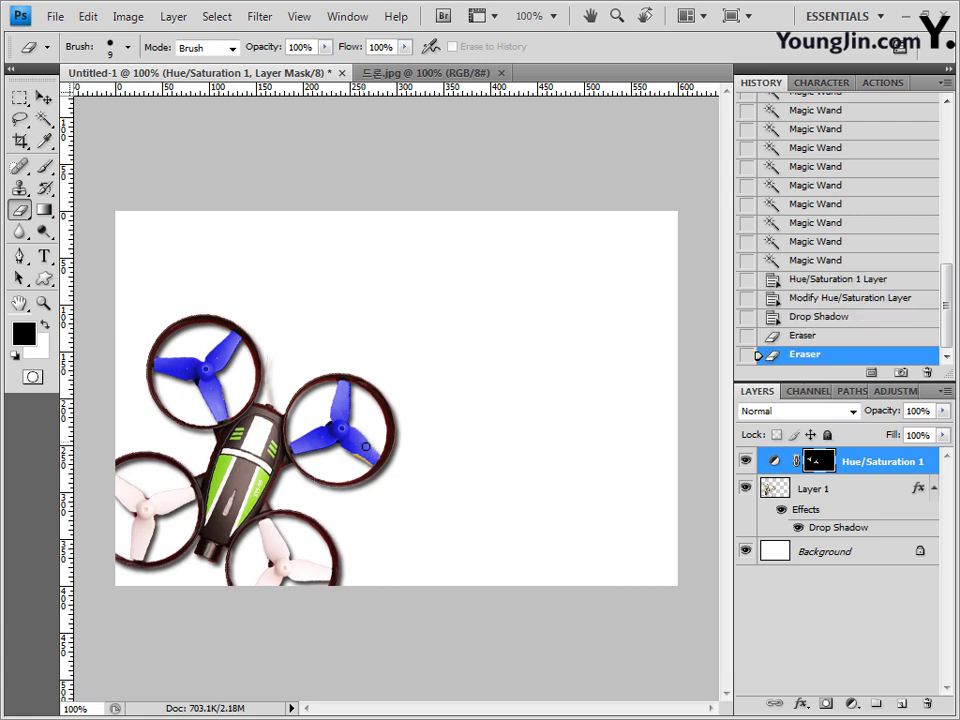
left_click(368, 443)
left_click(371, 439)
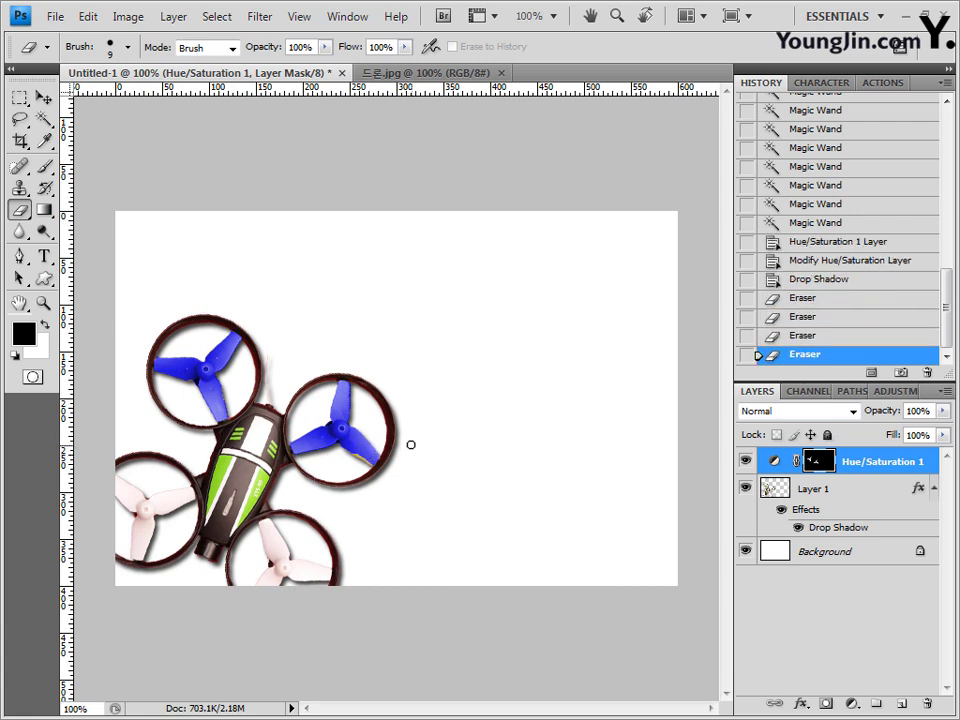
left_click(45, 326)
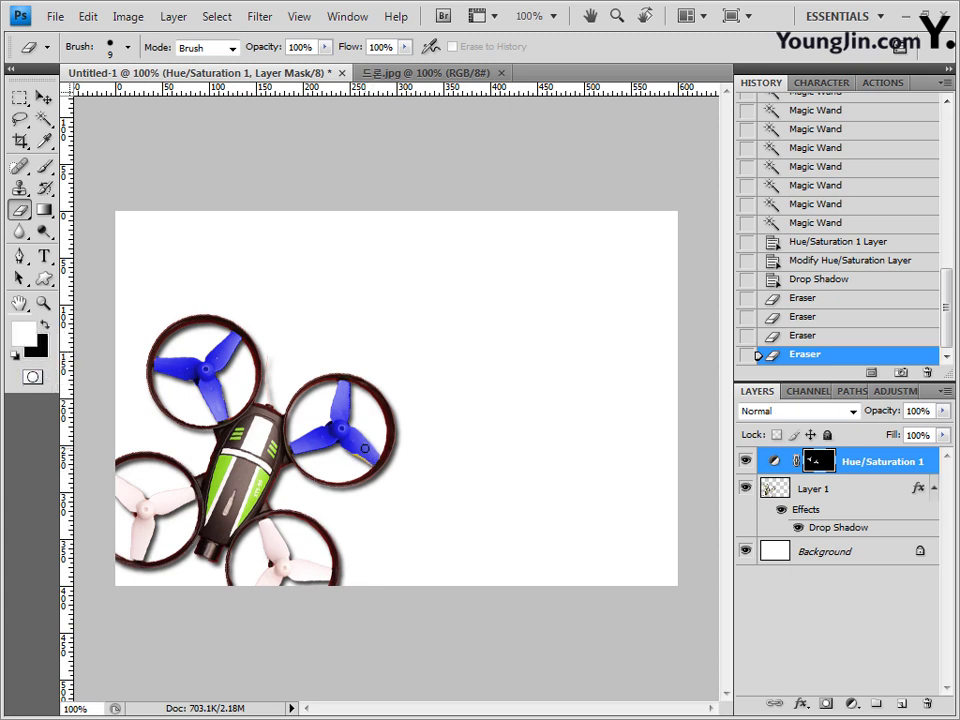
key("ctrl+z")
key("ctrl+z")
left_click(45, 325)
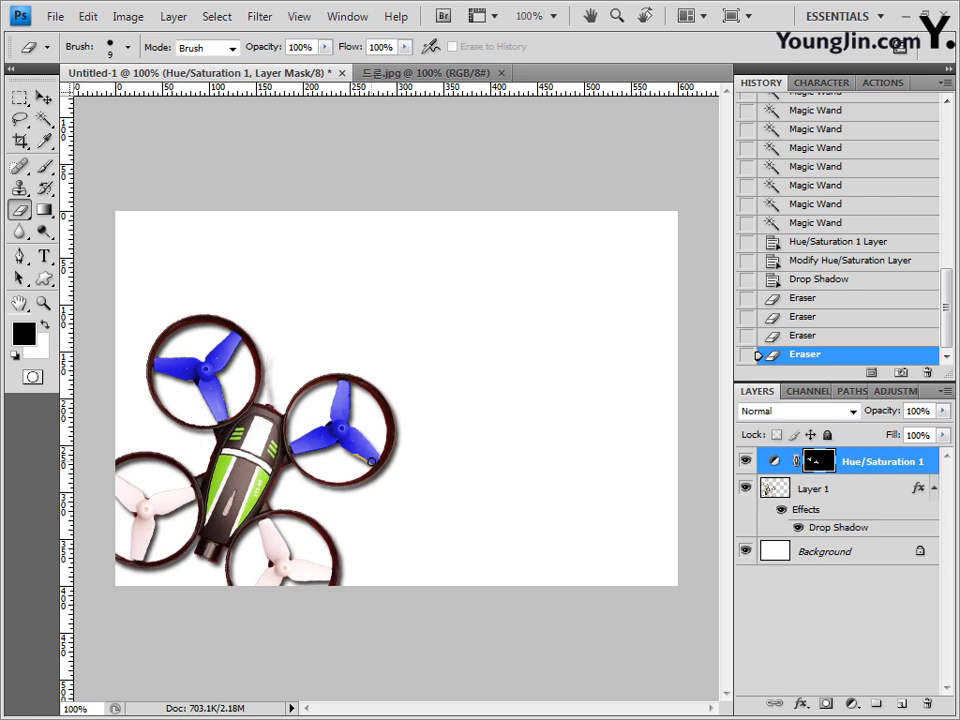
Step: Erase the Hue/Saturation mask along the lower edge of the right propeller's lower-right blade to color the remaining spots blue
left_click(360, 446)
left_click(361, 452)
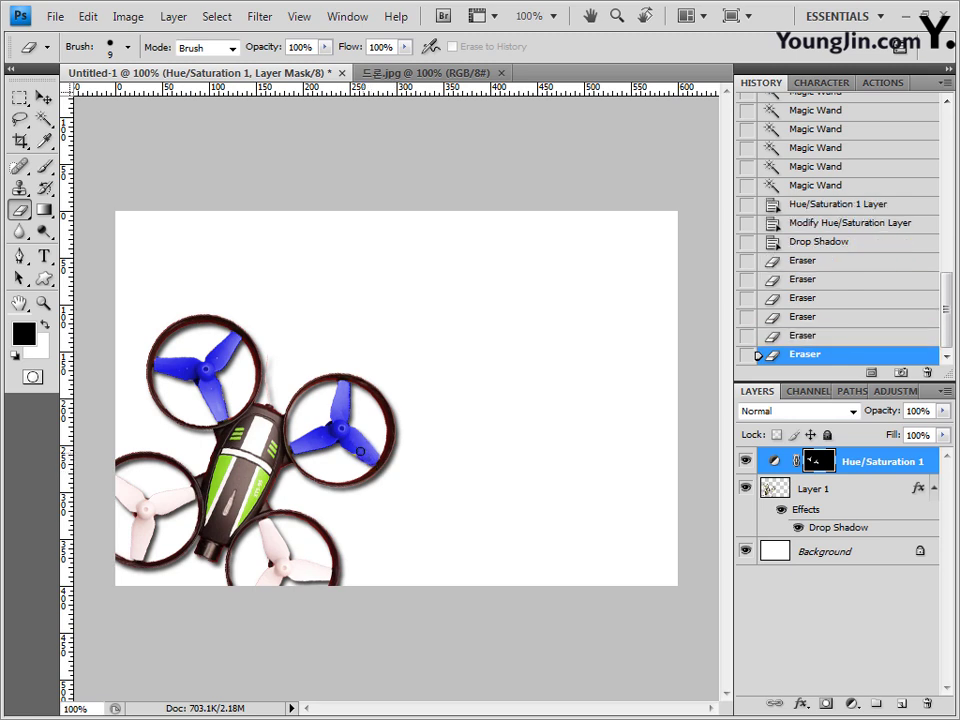
left_click(355, 452)
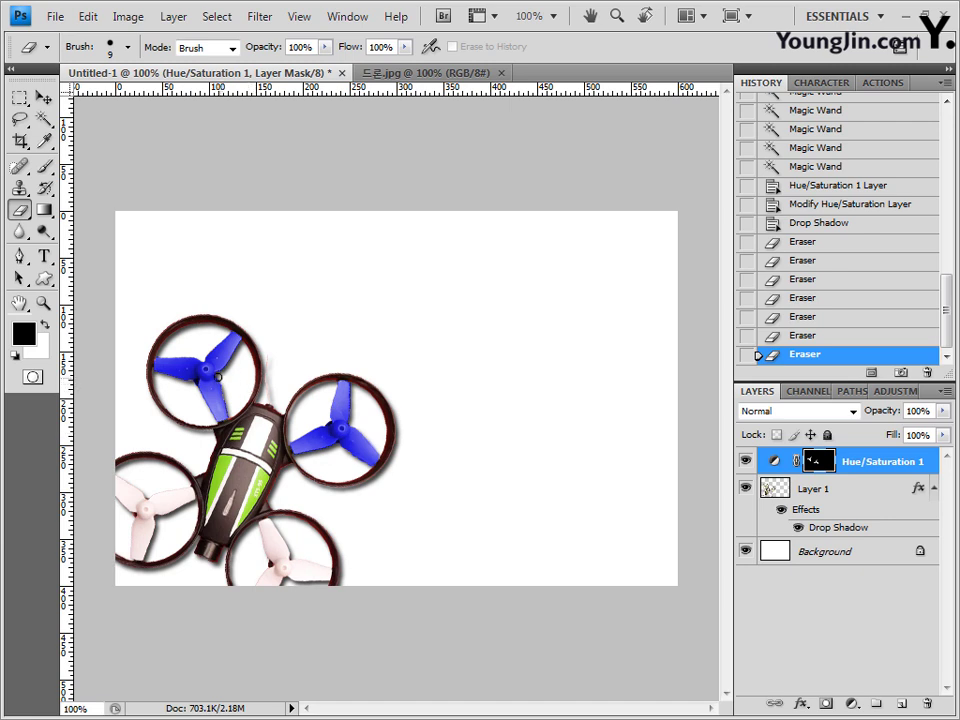
left_click(155, 293)
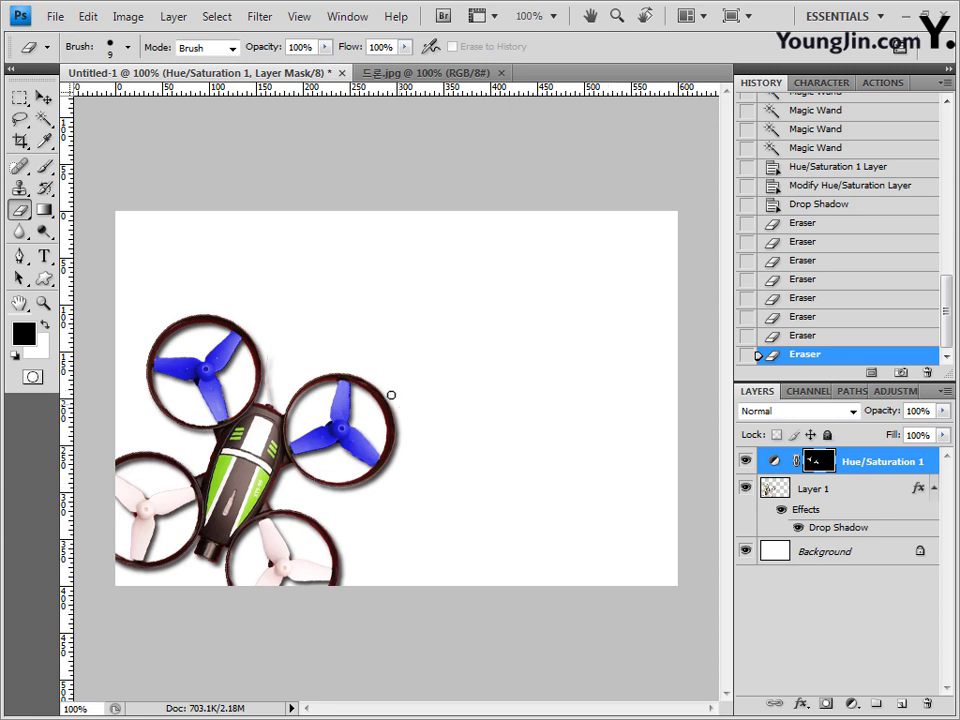
Step: Replace the custom shapes with the Symbols set and choose the airplane shape
left_click(45, 280)
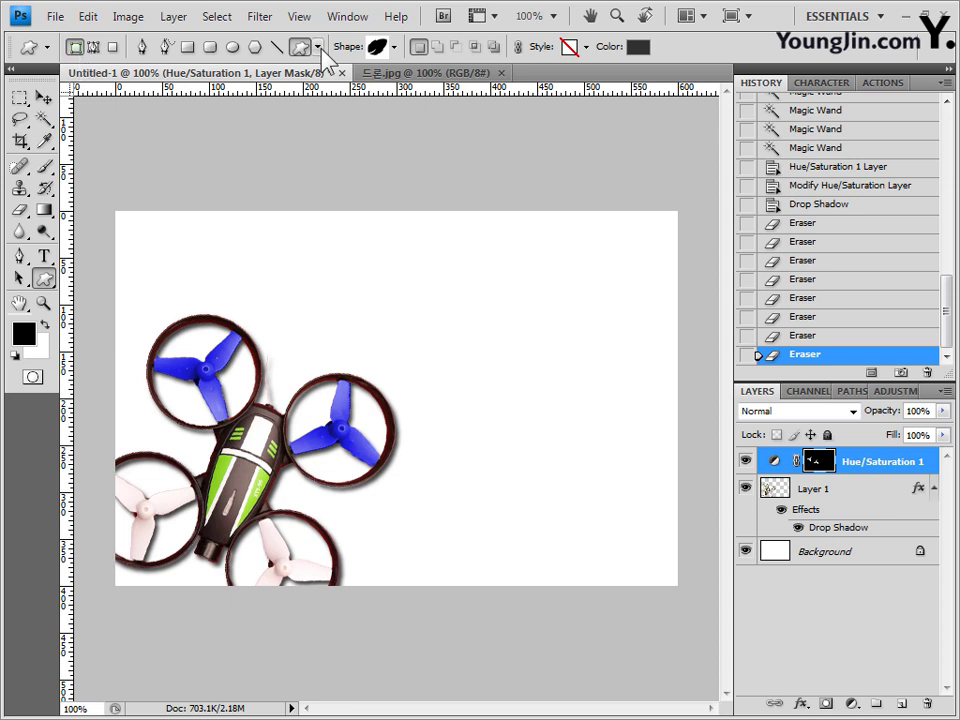
left_click(395, 47)
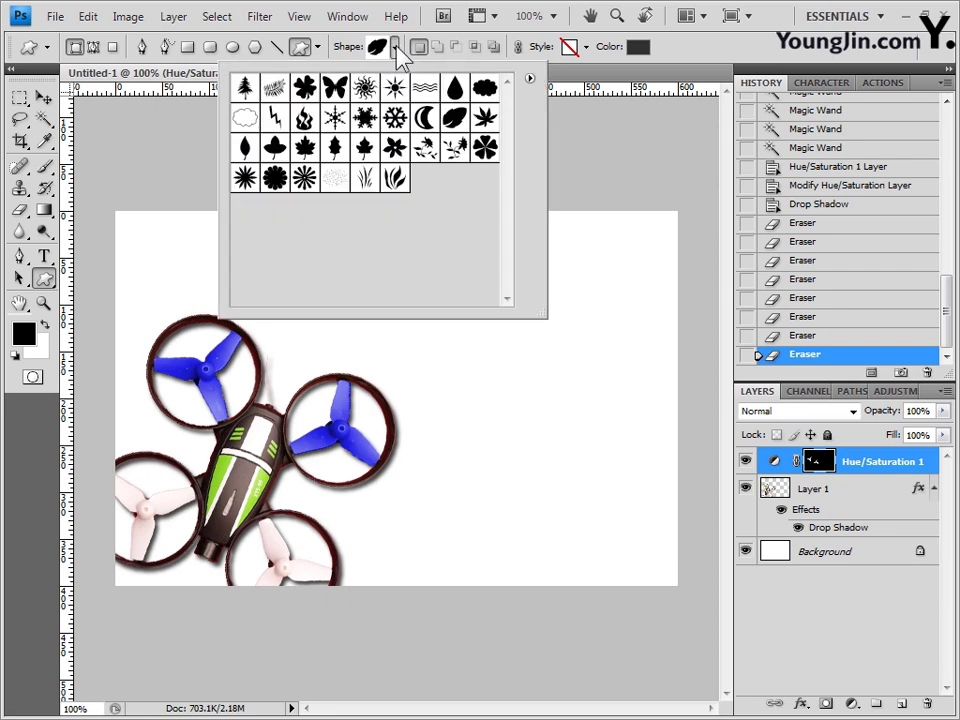
left_click(530, 79)
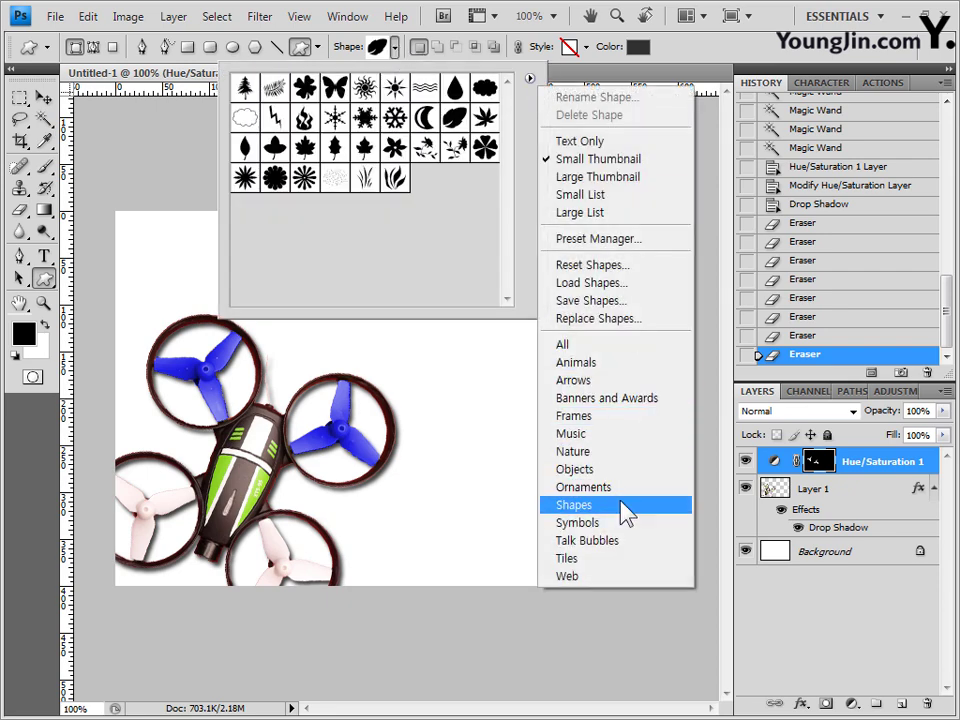
left_click(628, 525)
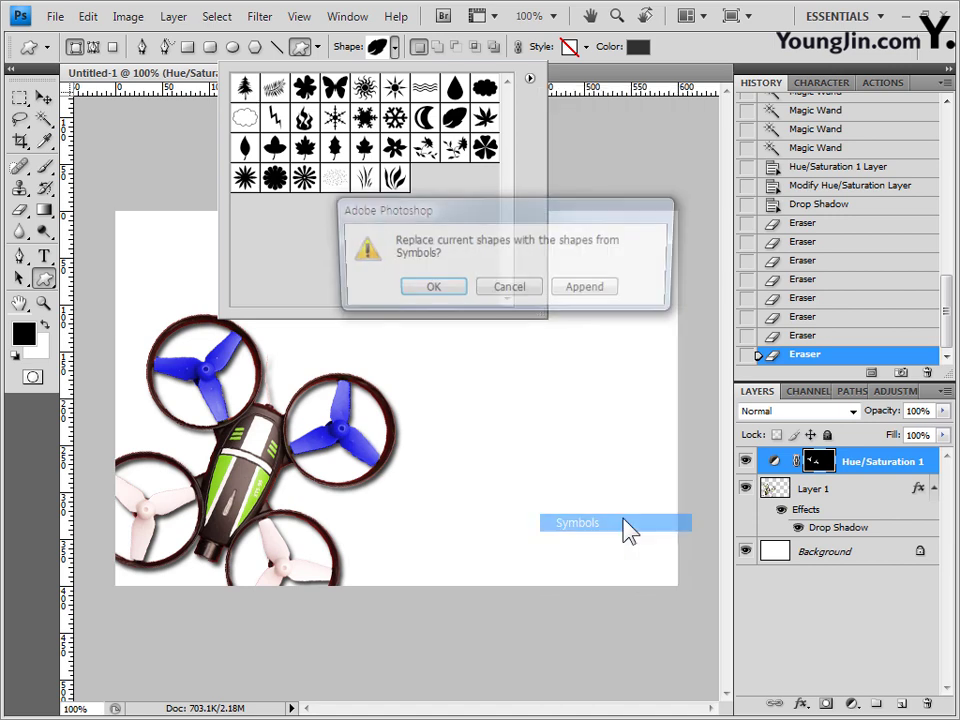
left_click(436, 293)
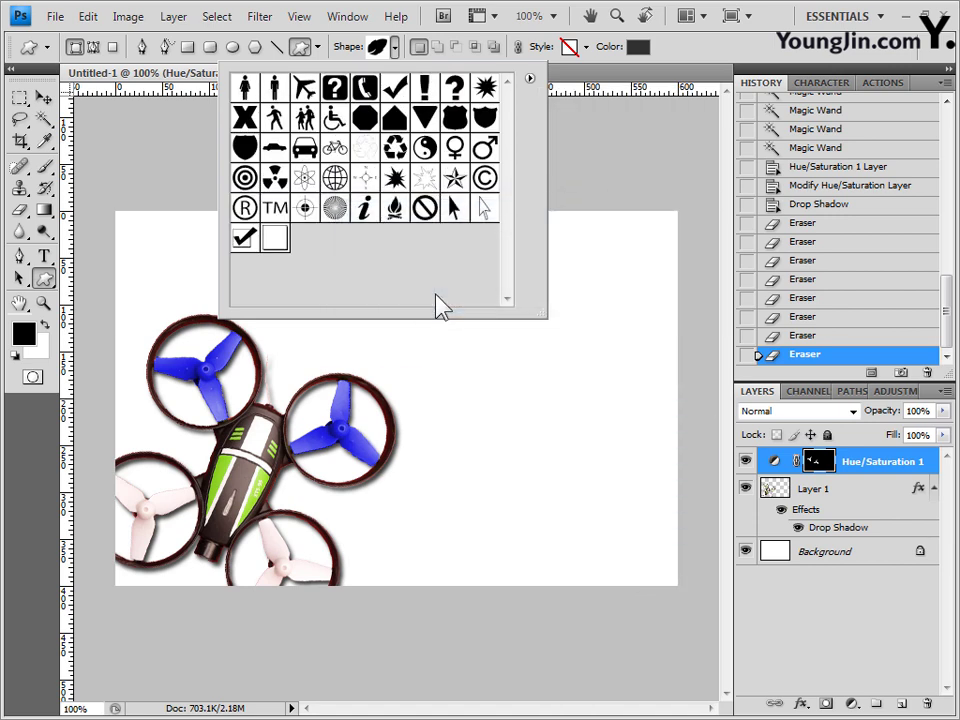
left_click(306, 90)
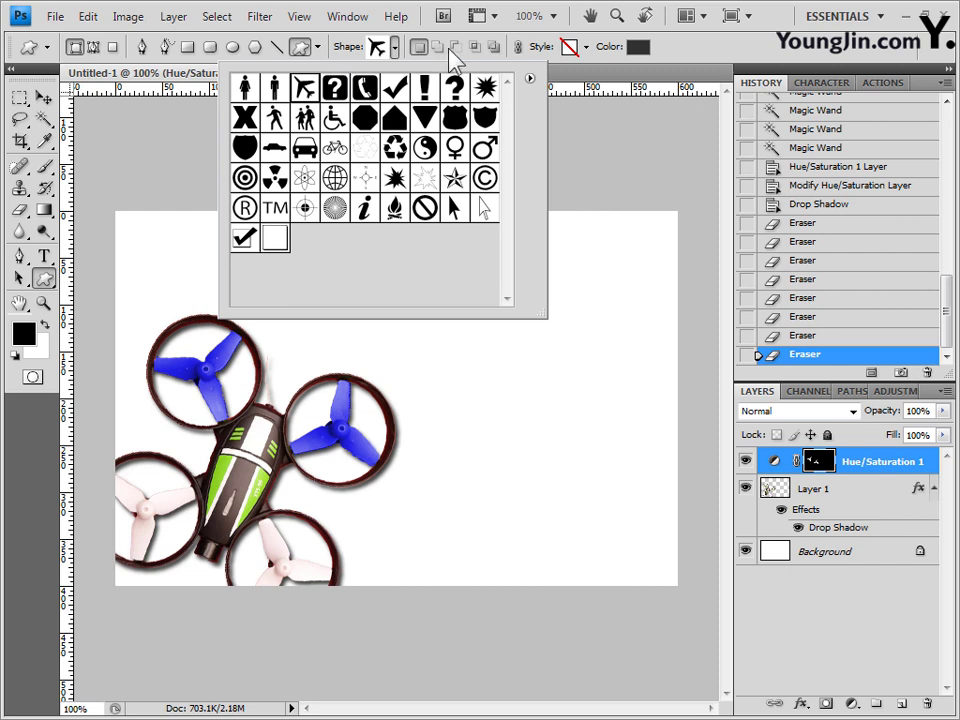
Step: Try to set the custom shape color to #99ccff while the Hue/Saturation mask is active
left_click(585, 48)
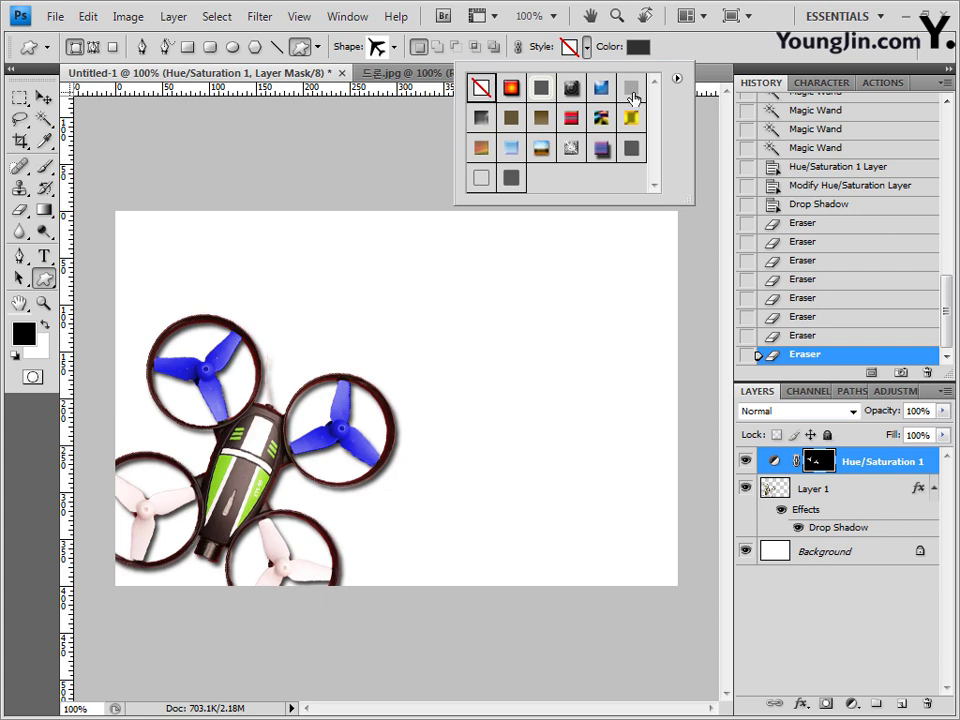
left_click(637, 47)
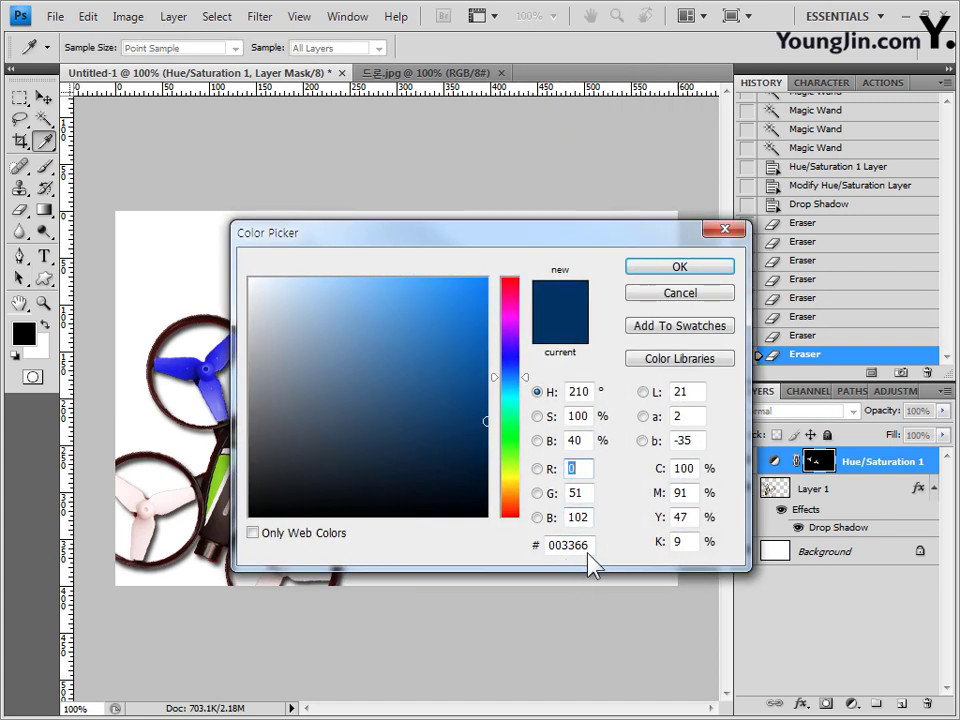
left_click(578, 545)
type("99ccff")
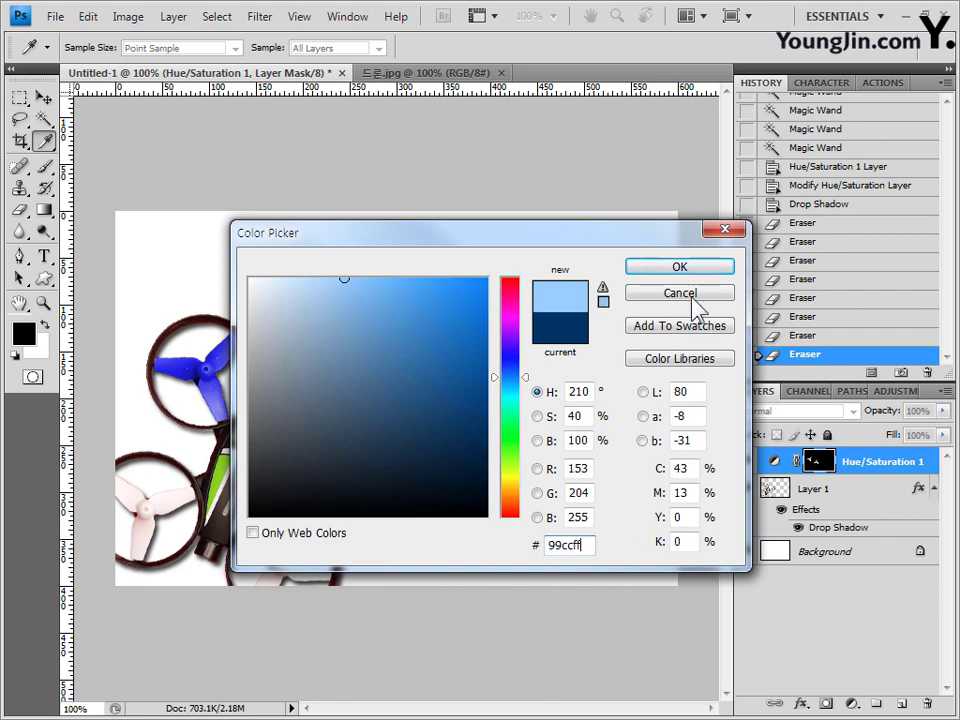
left_click(707, 270)
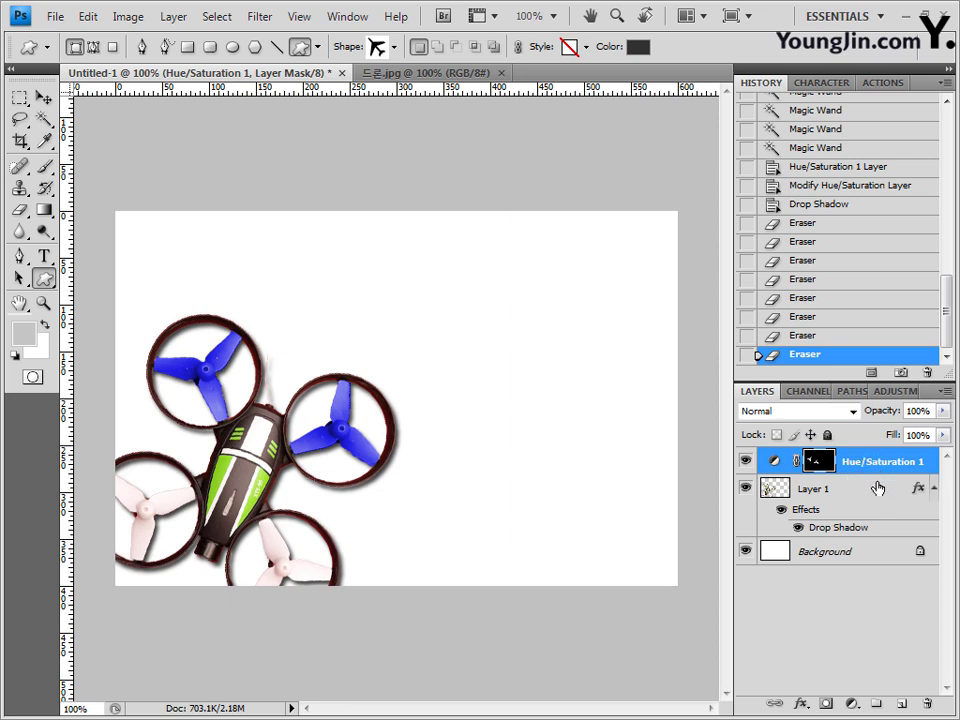
Step: Draw an airplane about 270 px wide above the Hue/Saturation layer, extending past the canvas's right and bottom edges
left_click(820, 495)
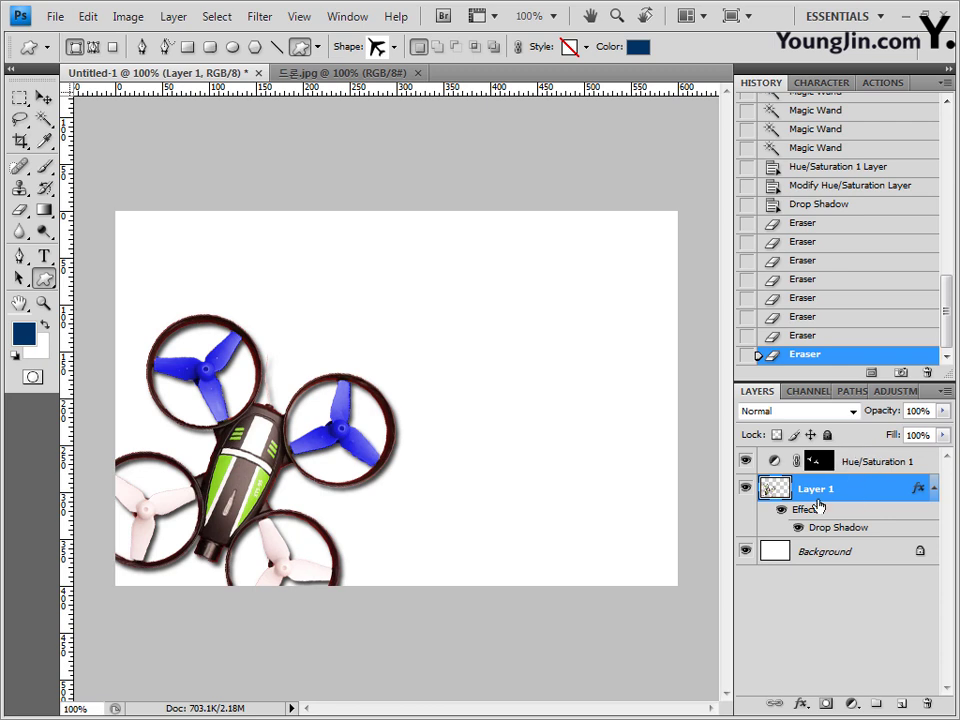
left_click(893, 463)
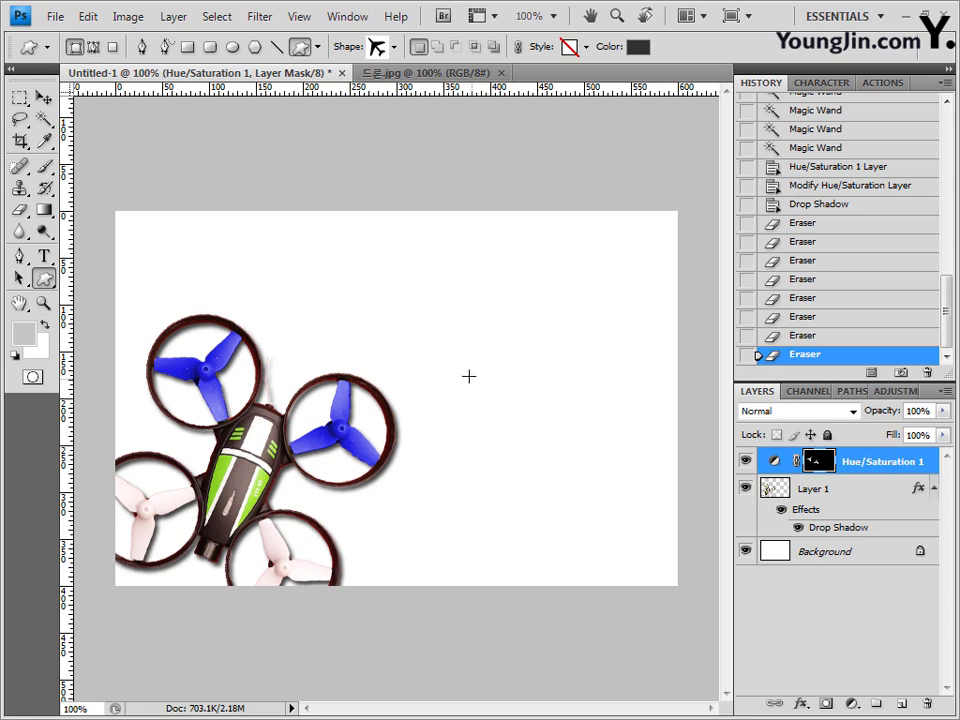
left_click_drag(446, 341, 700, 584)
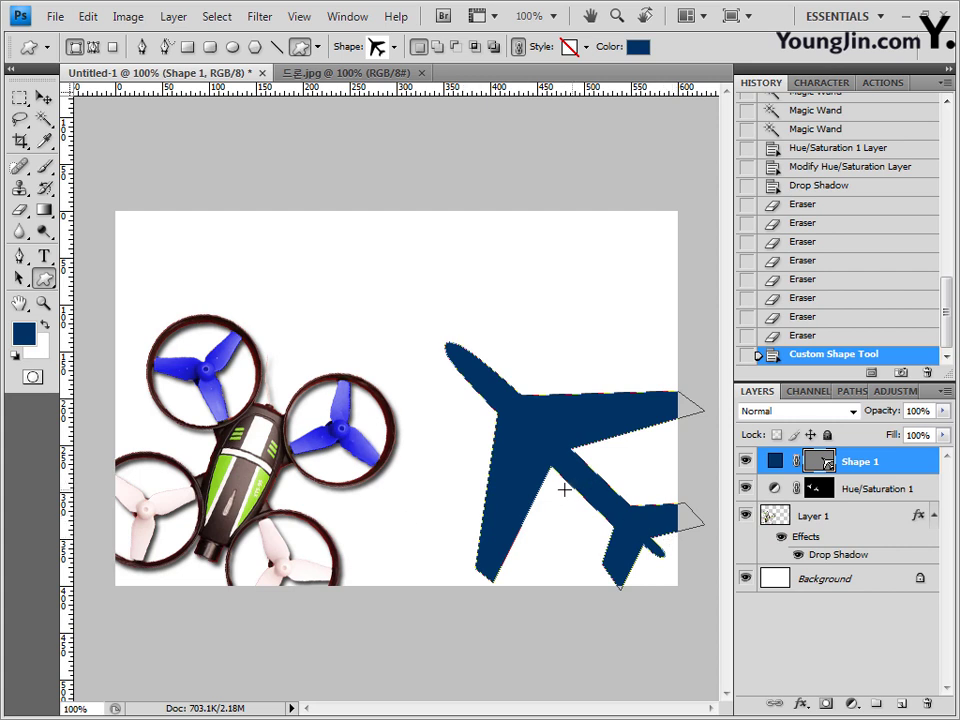
Step: Scale the airplane to 118.2% and move its center to about X 446 px, Y 283.7 px
key("ctrl+t")
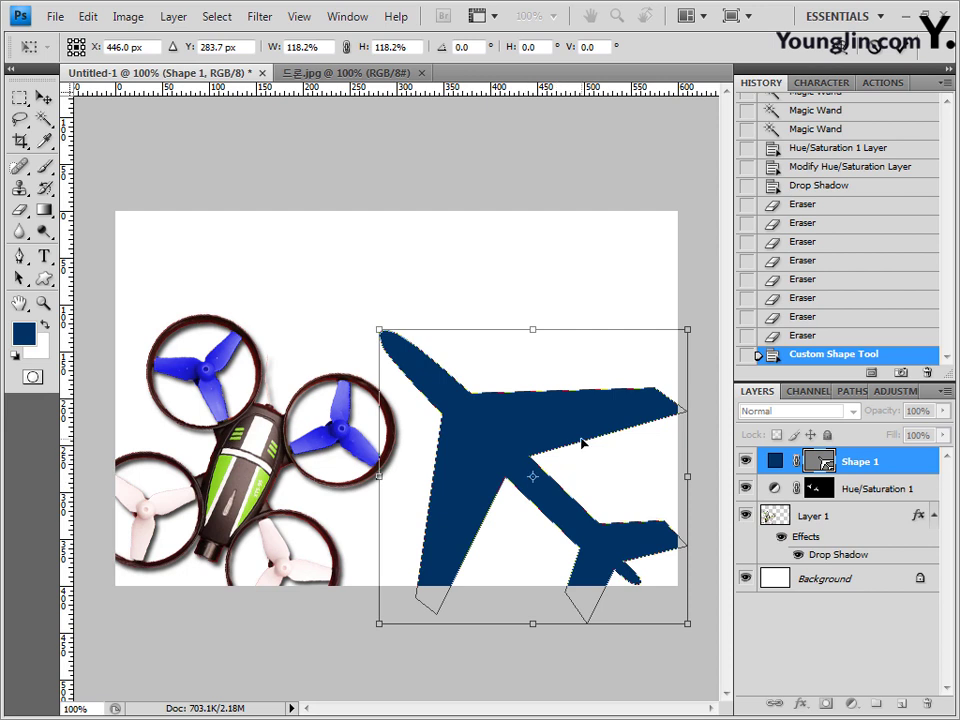
key("Return")
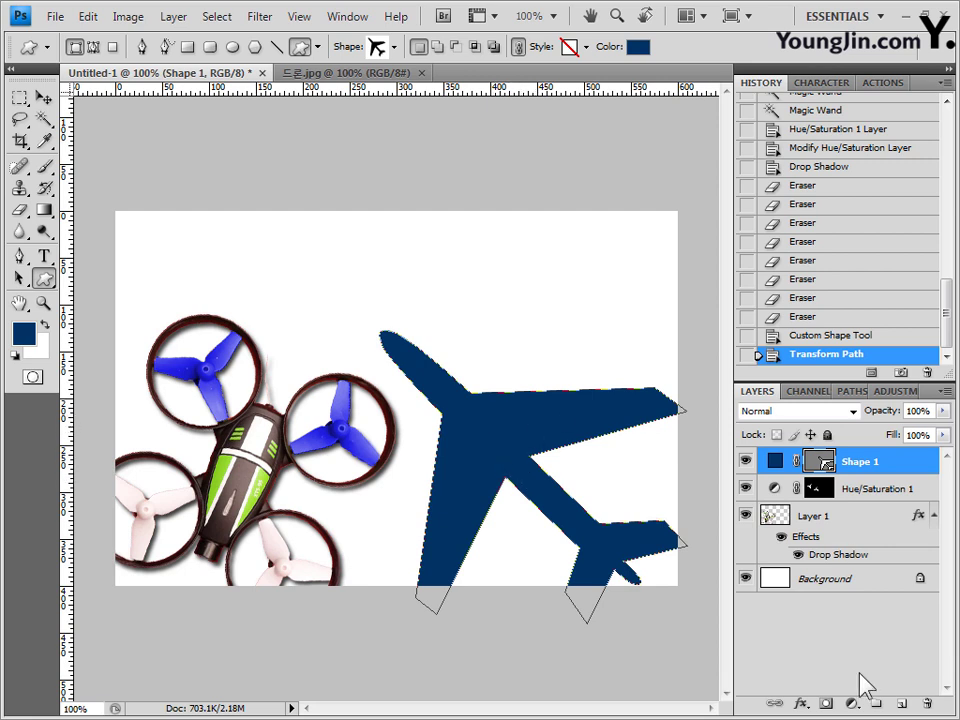
Step: Apply the default Inner Bevel Bevel and Emboss effect to the airplane and set its layer opacity to 60%
left_click(808, 701)
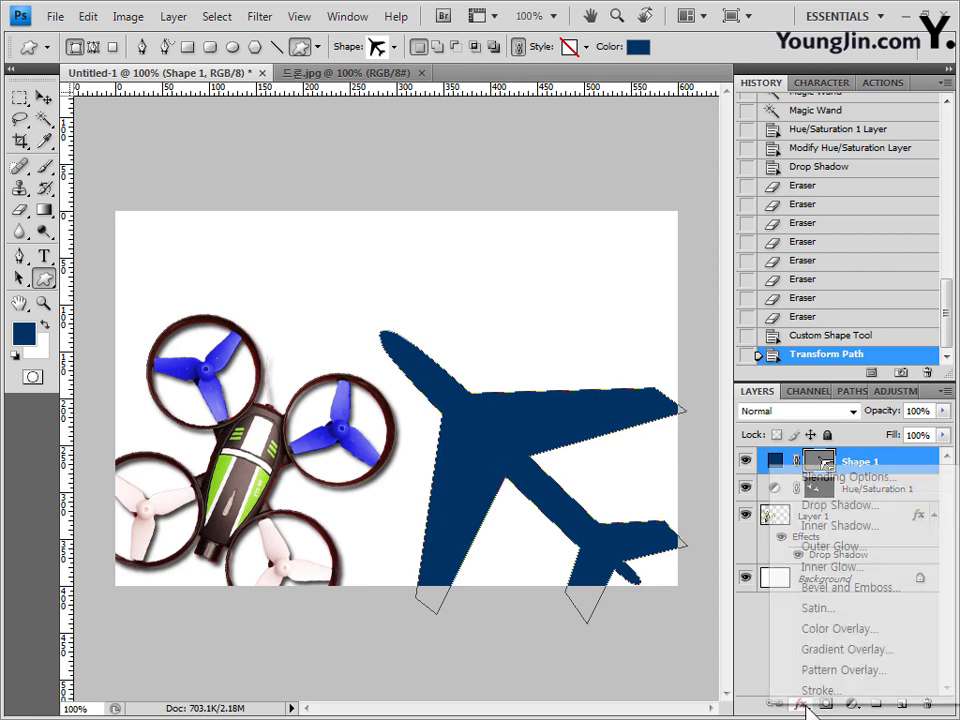
left_click(848, 588)
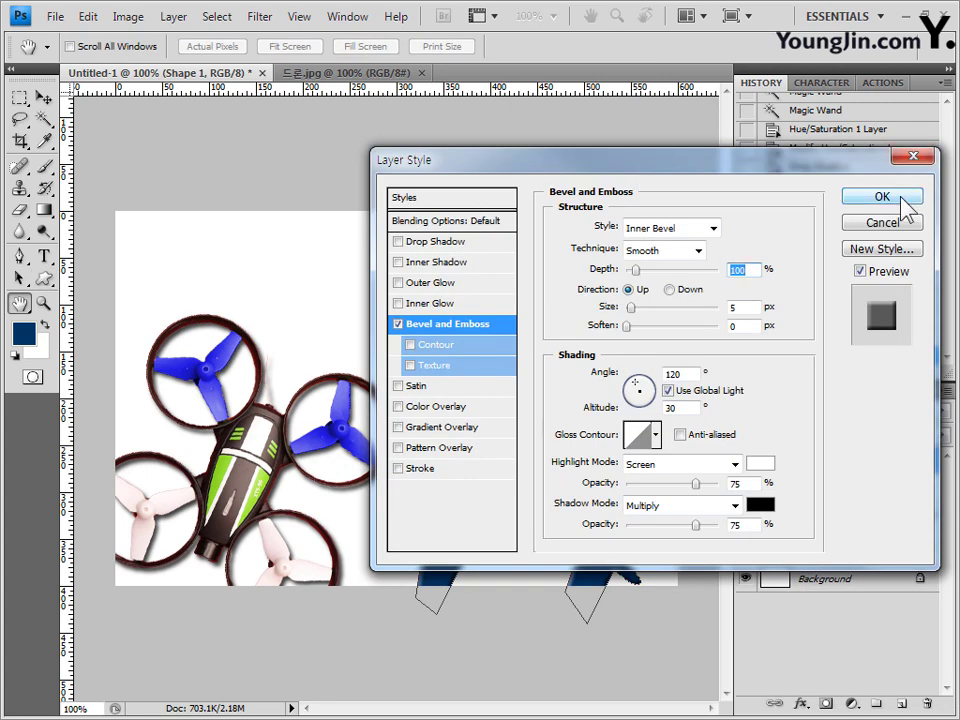
left_click(902, 200)
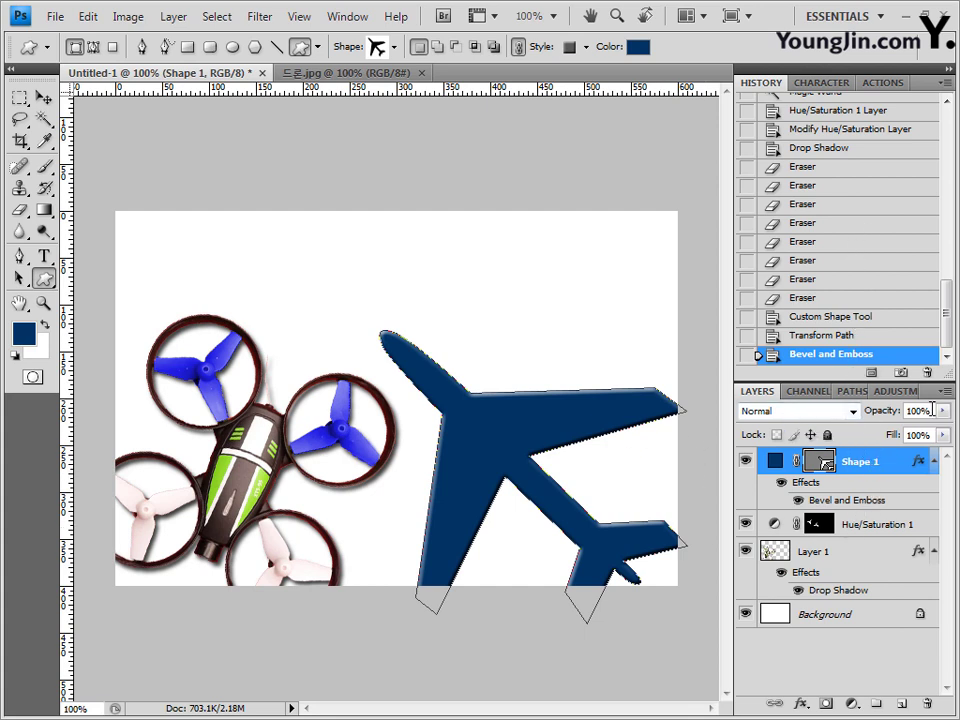
type("60")
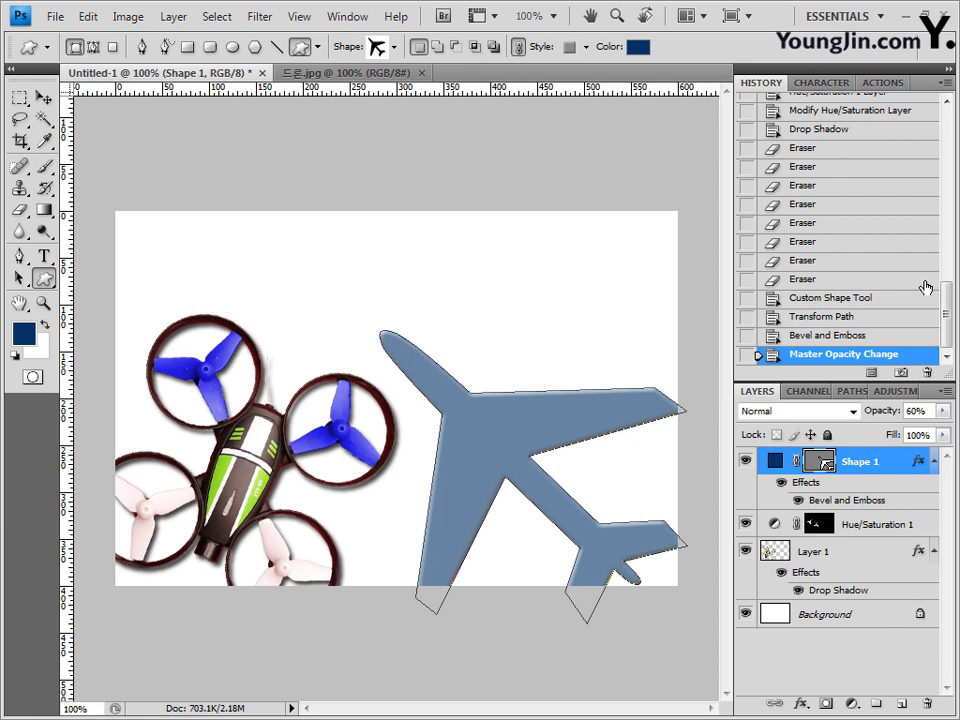
Step: Try the airplane's Bevel and Emboss with Use Global Light off and its light angle at -167°, -98° and 122°
left_click(842, 596)
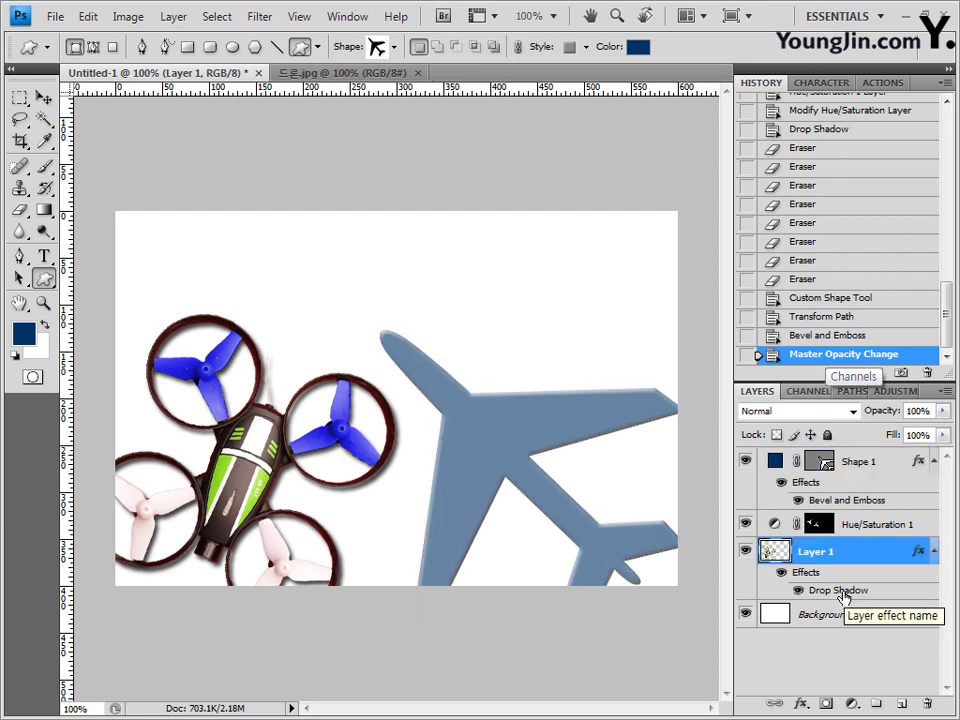
double_click(844, 592)
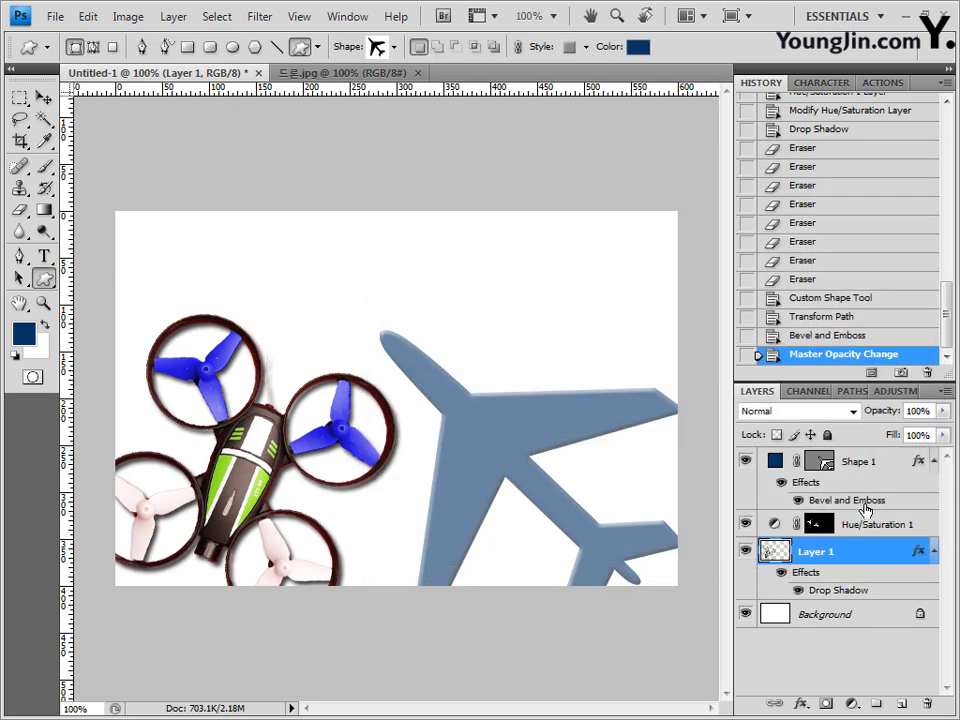
double_click(866, 508)
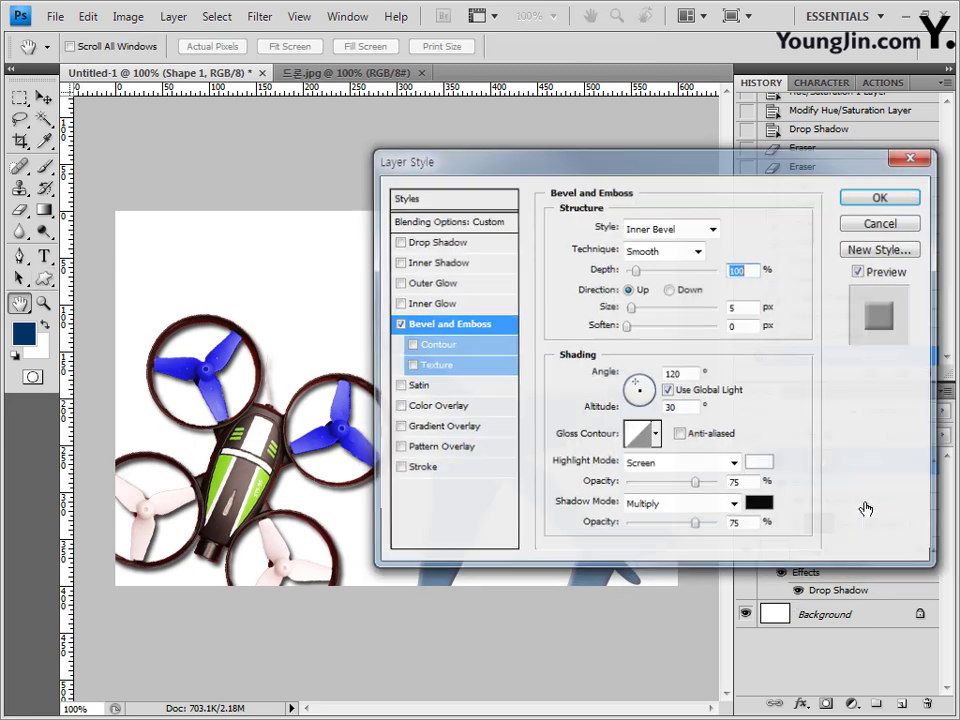
left_click_drag(722, 175, 668, 131)
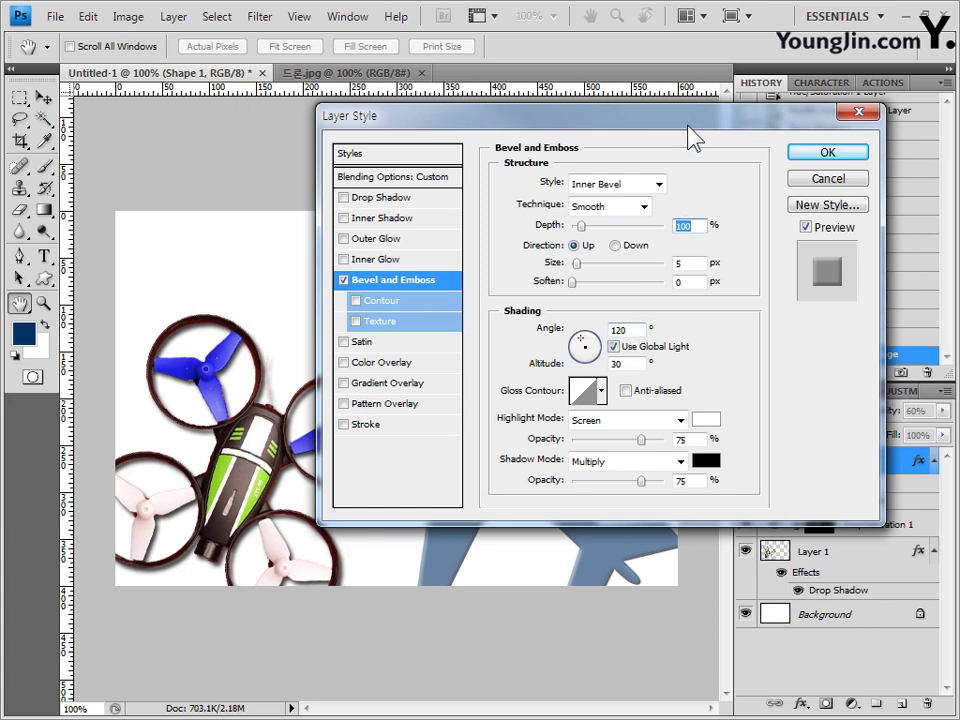
left_click_drag(688, 128, 684, 88)
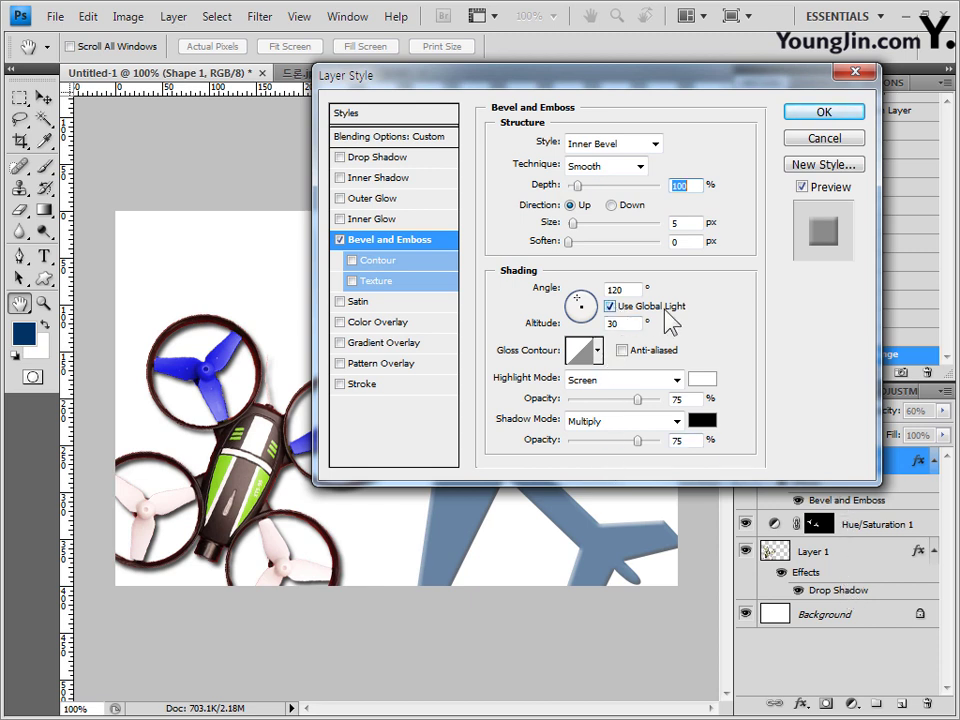
left_click(610, 307)
left_click(569, 310)
left_click_drag(470, 76, 565, 19)
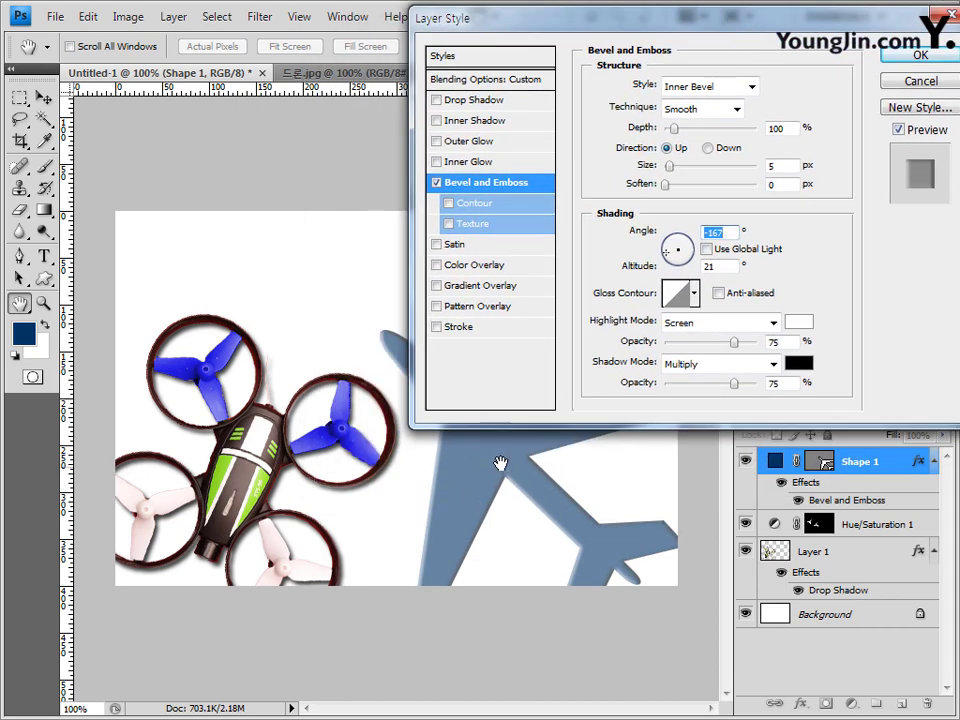
left_click(684, 238)
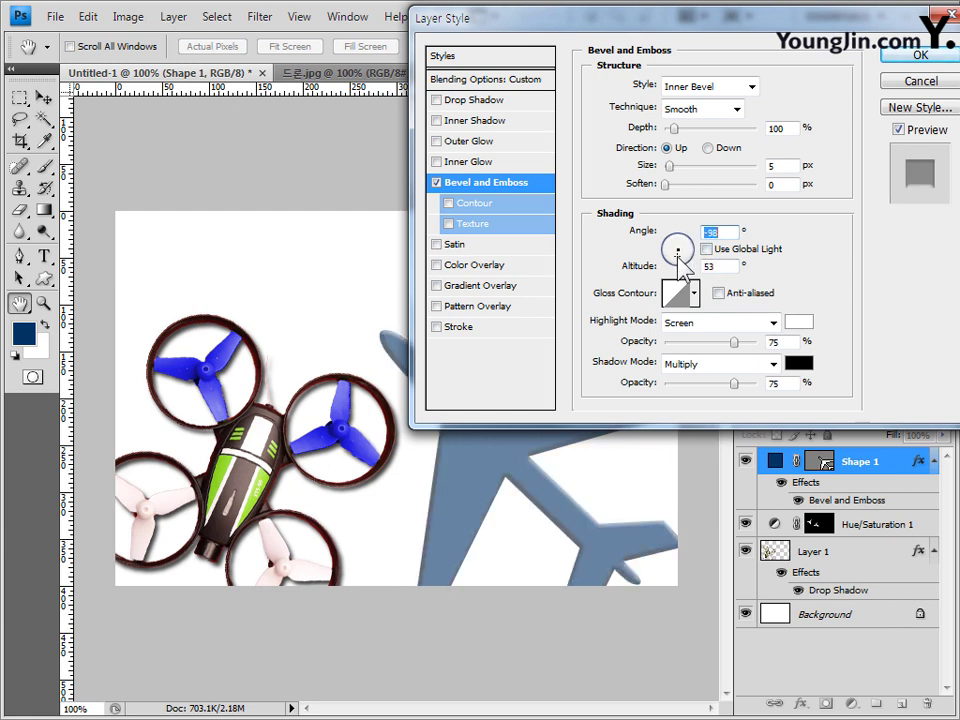
left_click(671, 239)
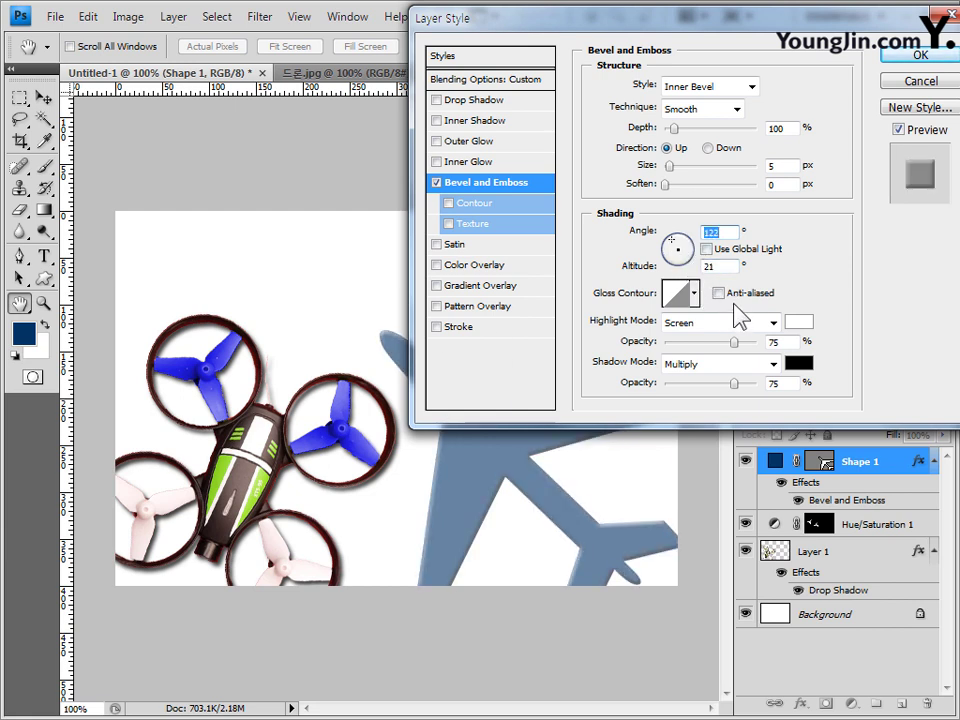
Step: Try global light angles of 180° and -175° and an independent angle of -126°, and discard the bevel changes
left_click(707, 249)
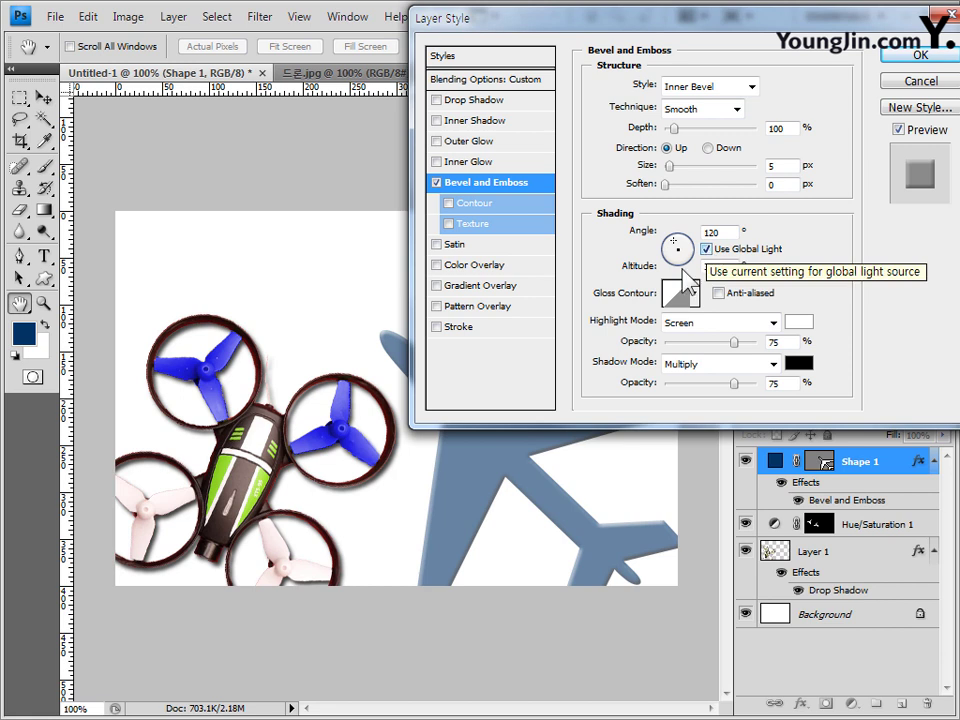
left_click(666, 249)
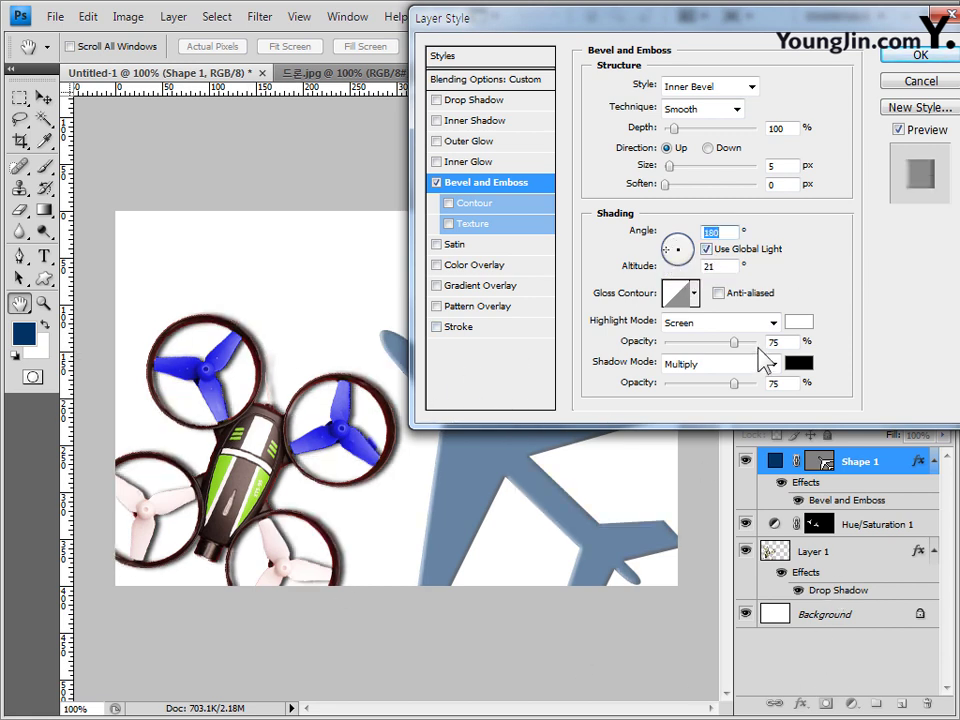
mouse_move(703, 266)
left_mouse_down()
mouse_move(688, 275)
mouse_move(677, 257)
mouse_move(690, 253)
left_mouse_up()
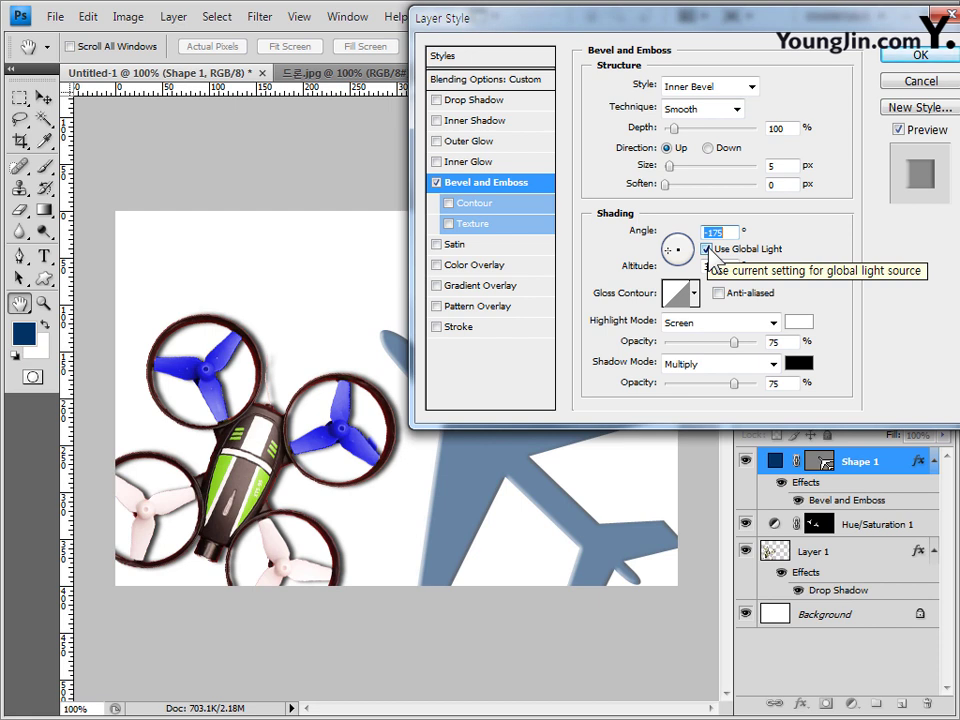
left_click(706, 249)
mouse_move(680, 250)
left_mouse_down()
mouse_move(700, 252)
mouse_move(673, 252)
mouse_move(668, 262)
left_mouse_up()
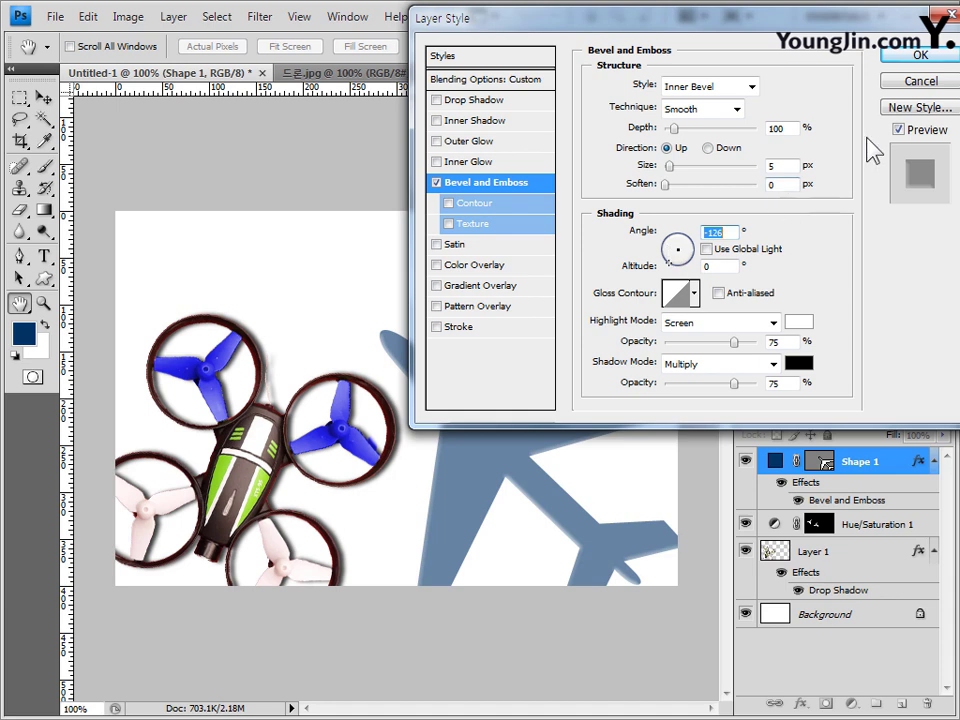
left_click(905, 93)
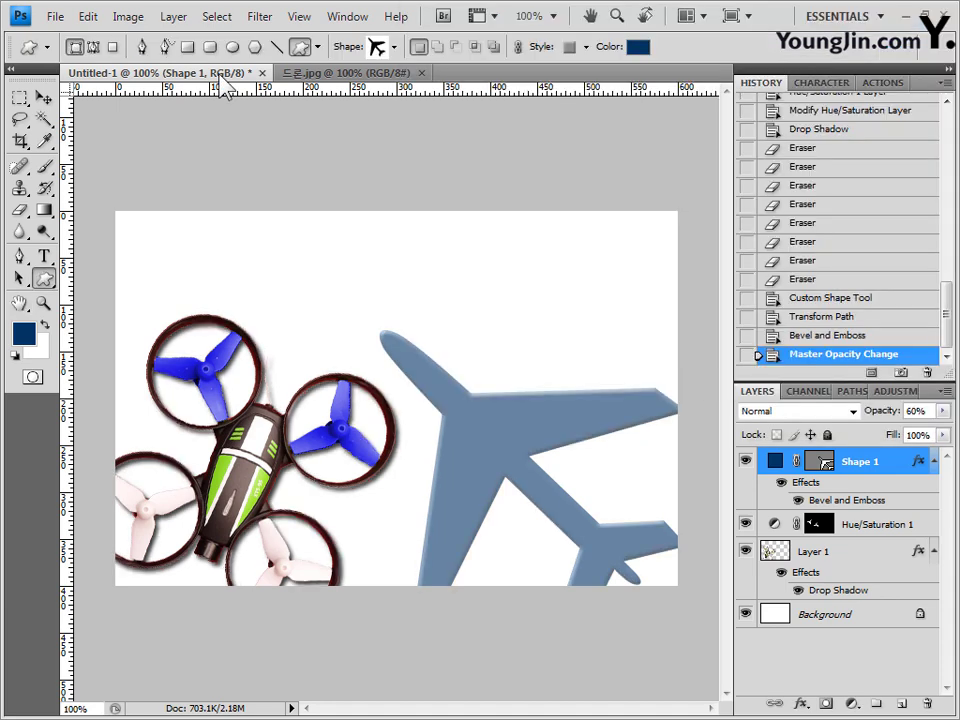
Step: Start a horizontal text line above the drone at about X 200 px, Y 100 px with the 굴림 font
left_click(44, 256)
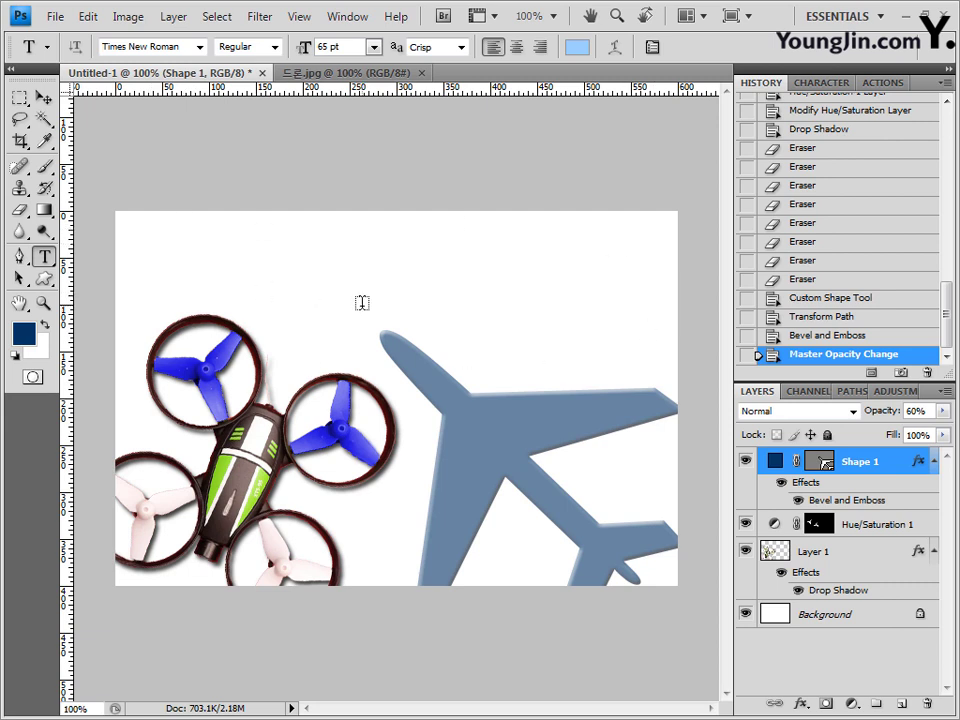
left_click(304, 305)
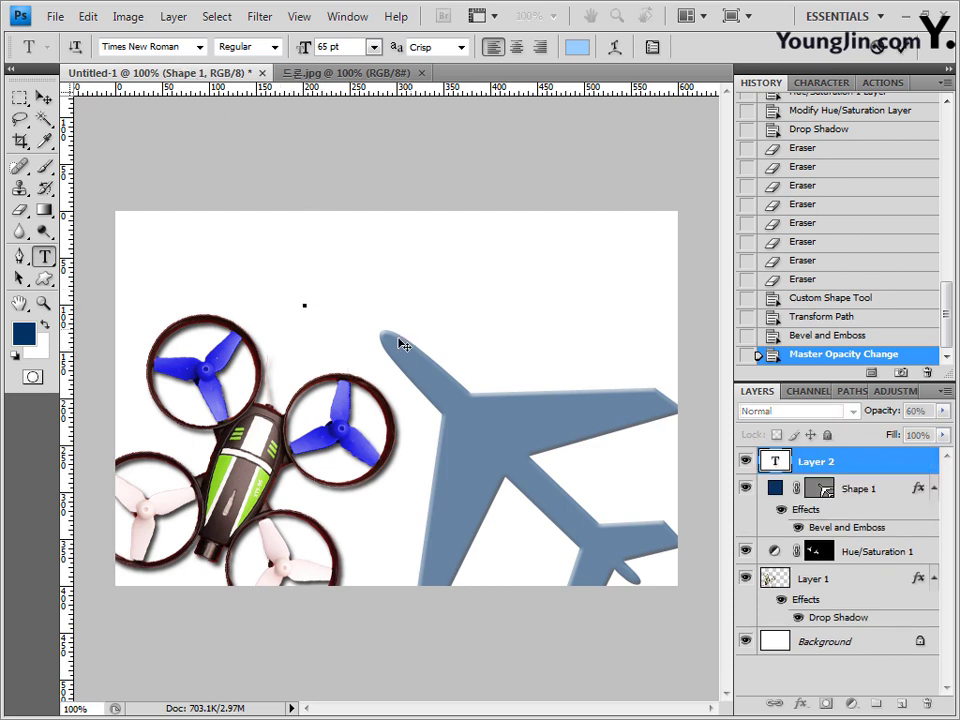
left_click(190, 47)
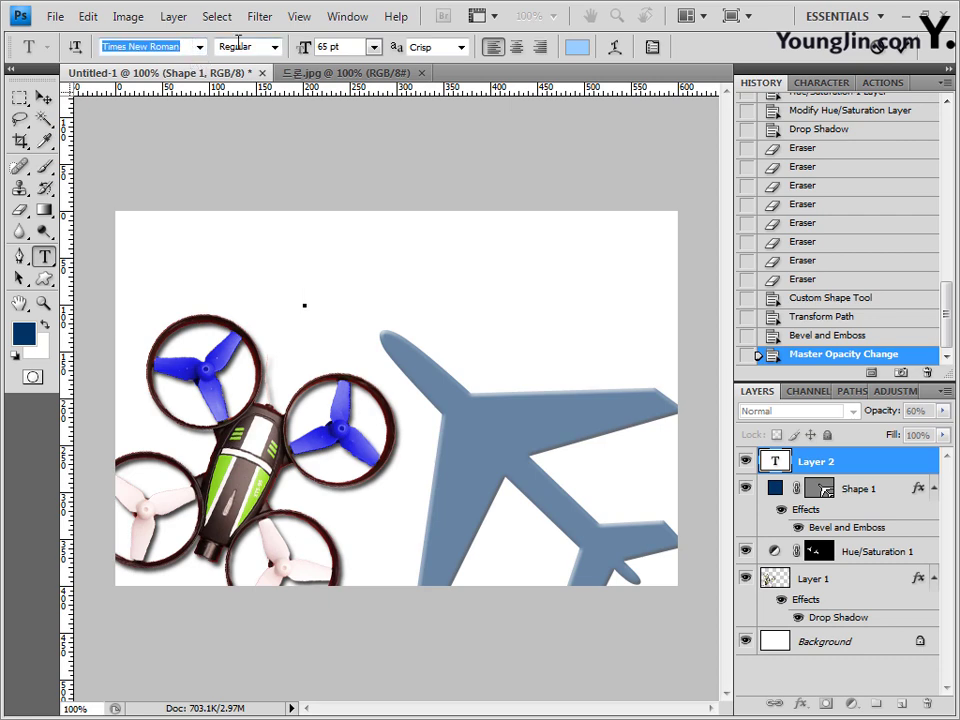
type("굴림체")
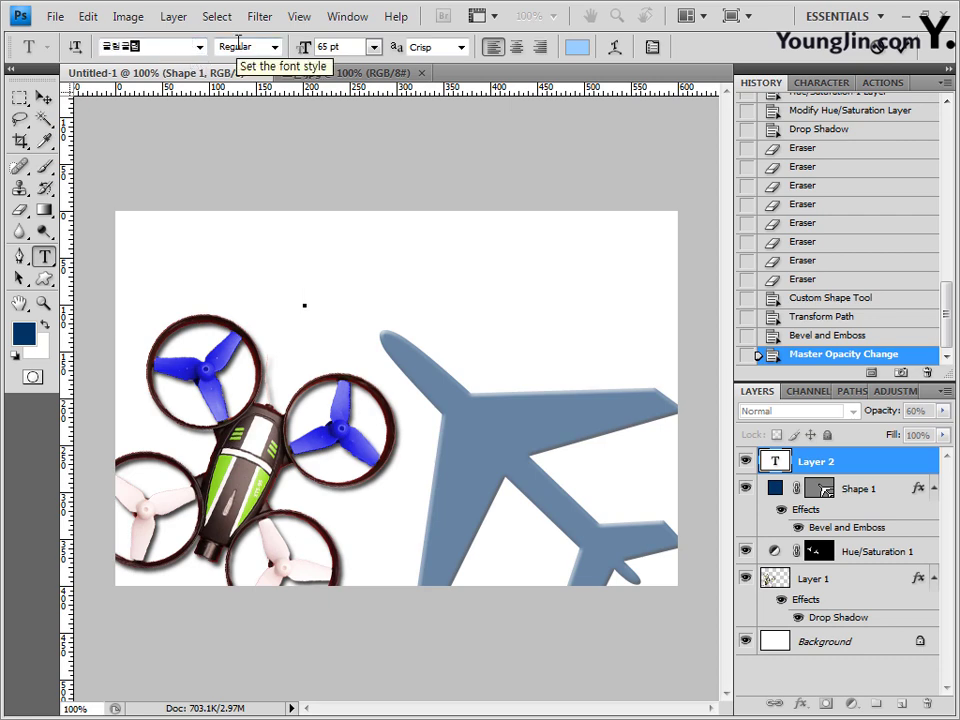
left_click(200, 47)
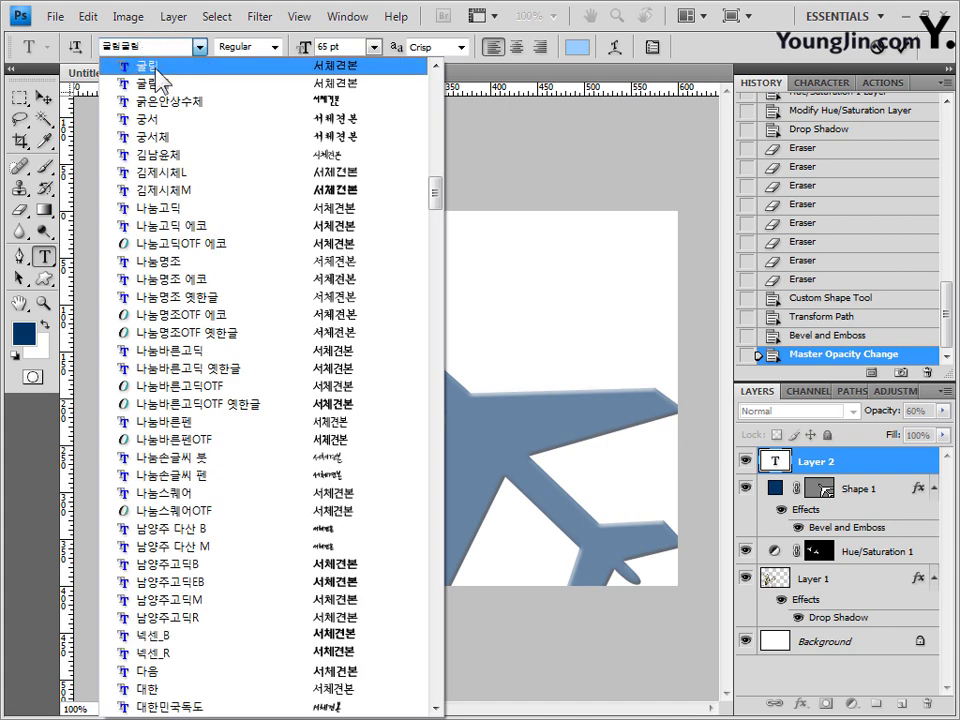
left_click(154, 70)
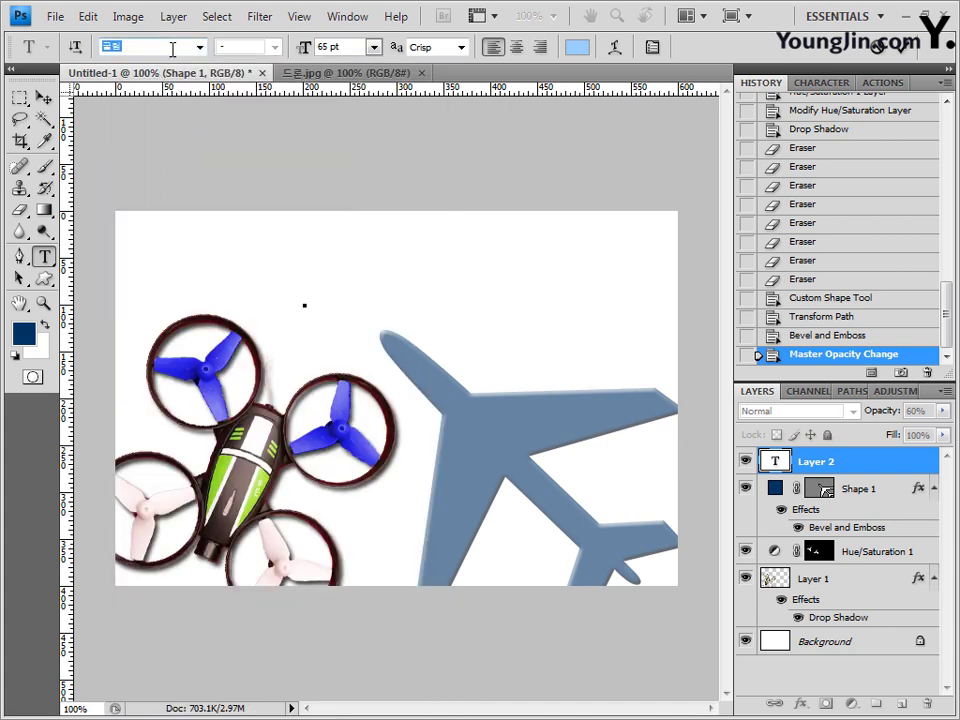
Step: Set the text size to 46 pt and enter the title 교통수단의 혁명
left_click(345, 46)
double_click(345, 46)
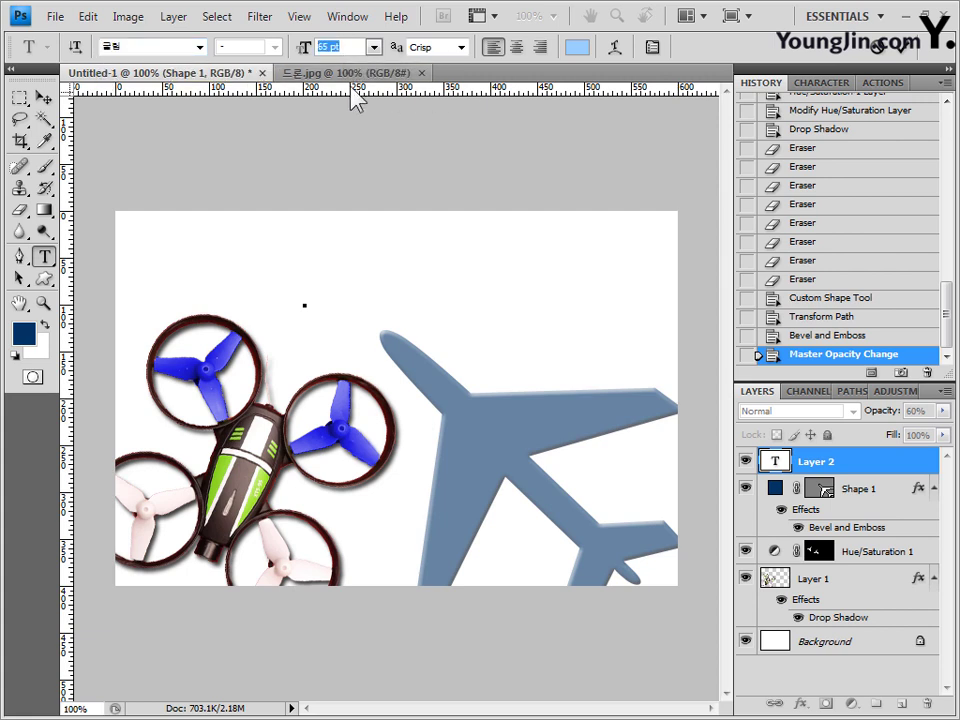
type("46")
key("Return")
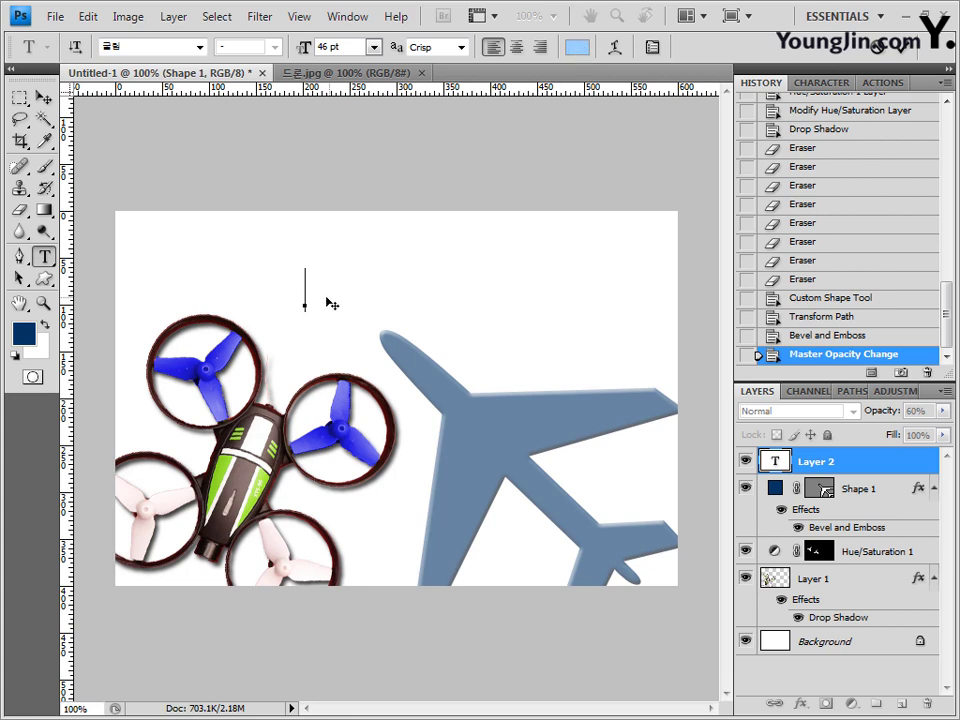
key("ctrl")
type("교통수단의 혁명")
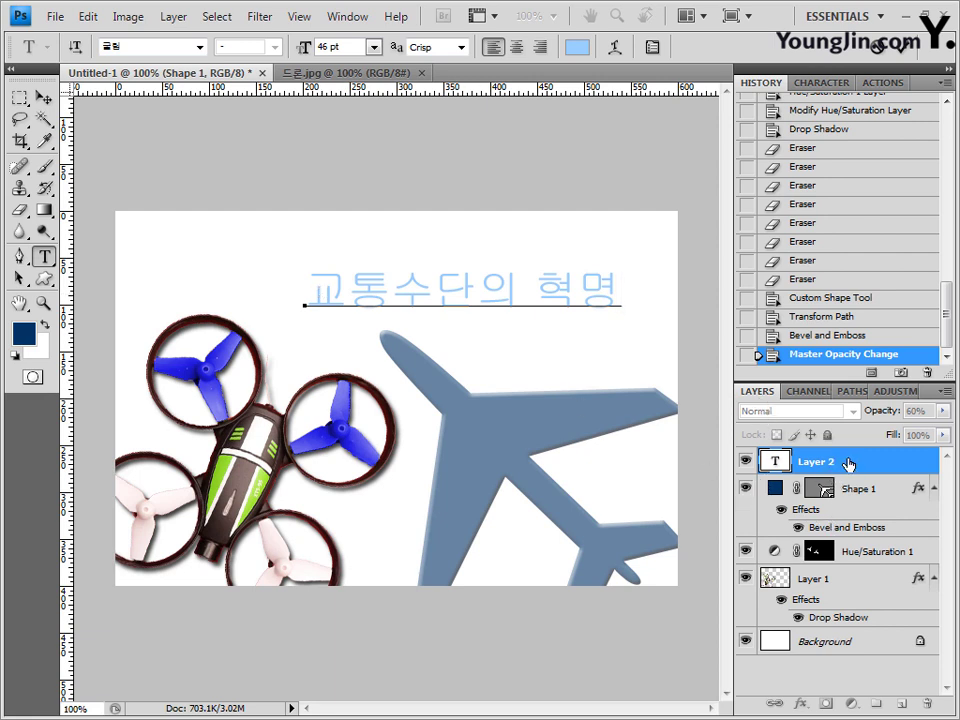
left_click(848, 464)
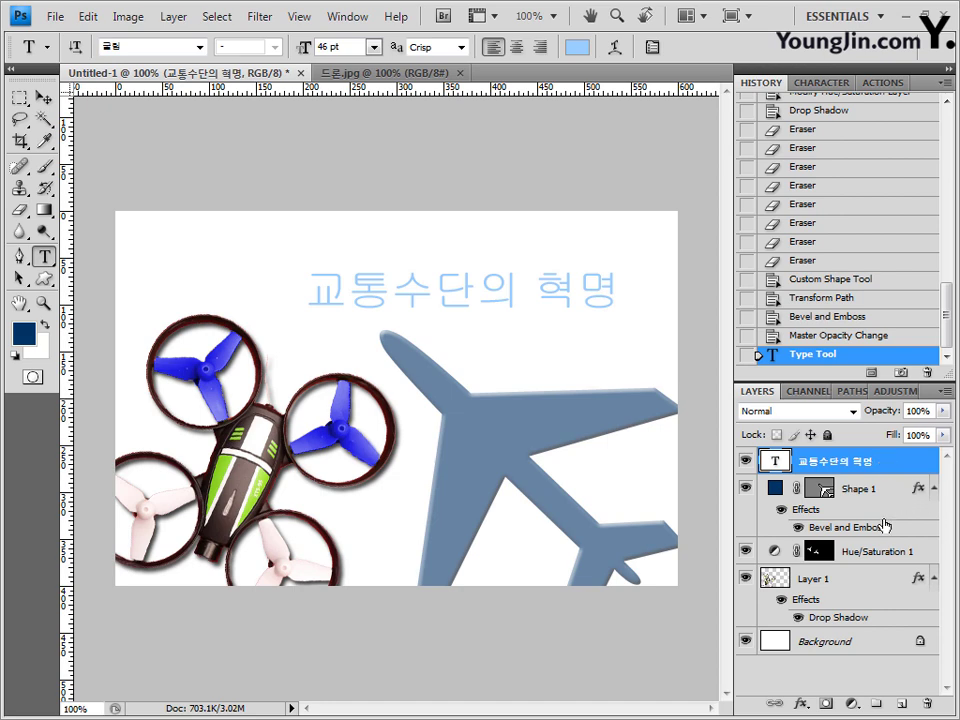
Step: Add a Gradient Overlay to the title text layer and load the Black, White preset for editing its gradient
left_click(800, 705)
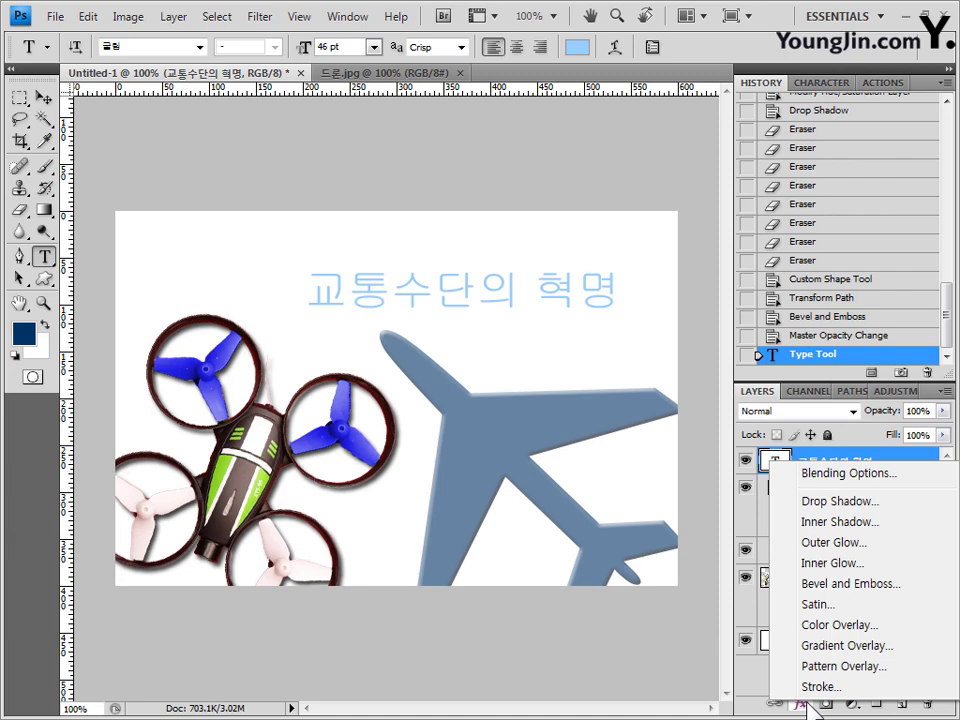
left_click(840, 650)
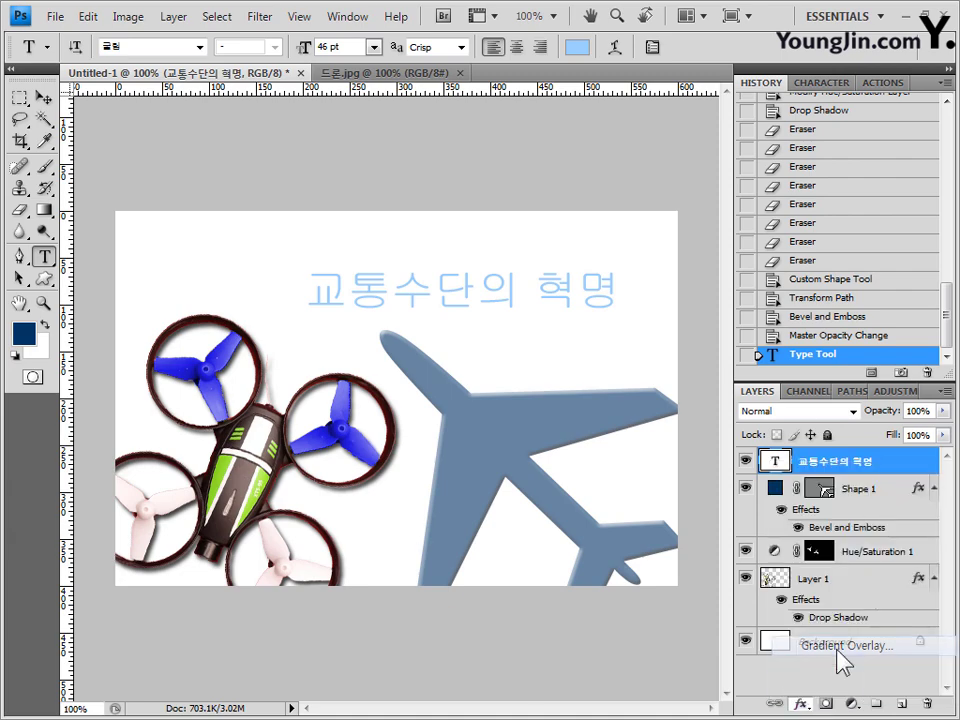
left_click_drag(620, 64, 574, 161)
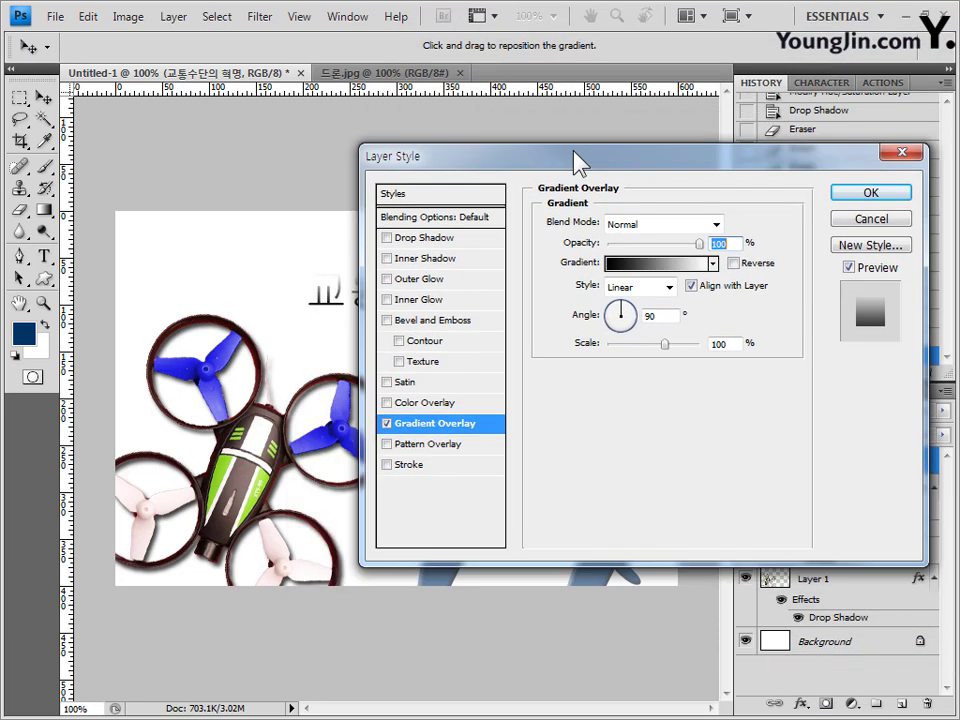
left_click(657, 264)
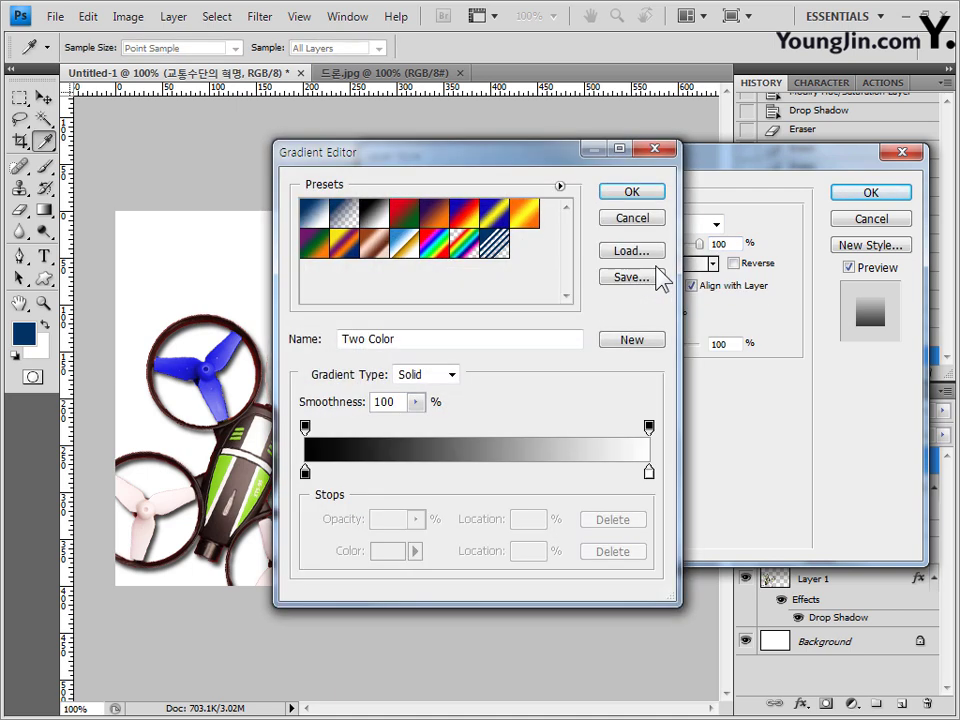
left_click_drag(596, 168, 696, 177)
left_click_drag(778, 160, 758, 152)
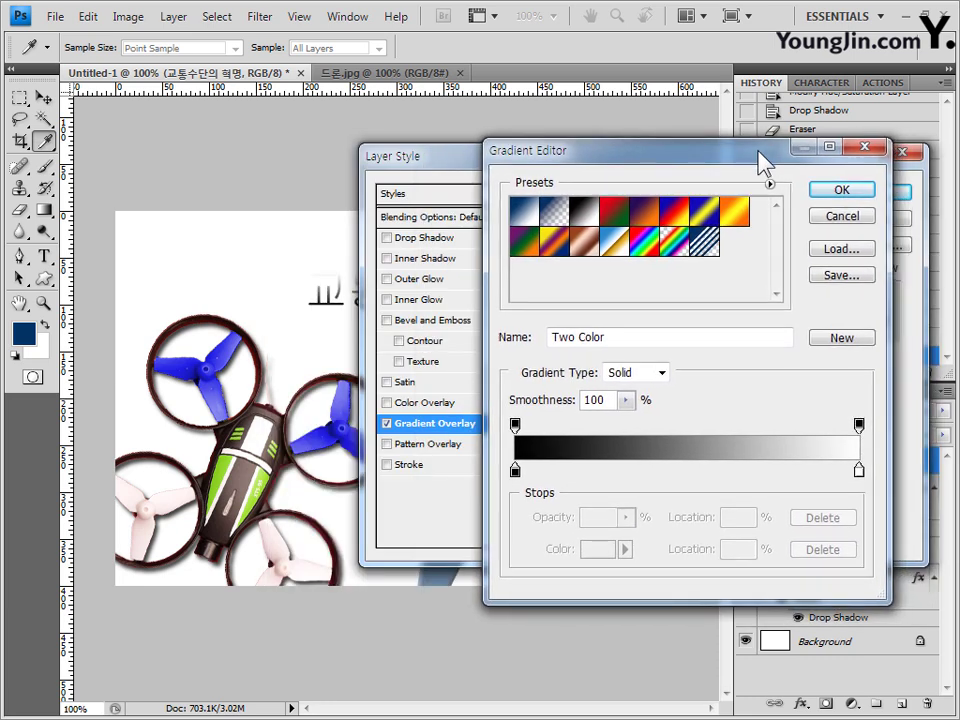
left_click(584, 217)
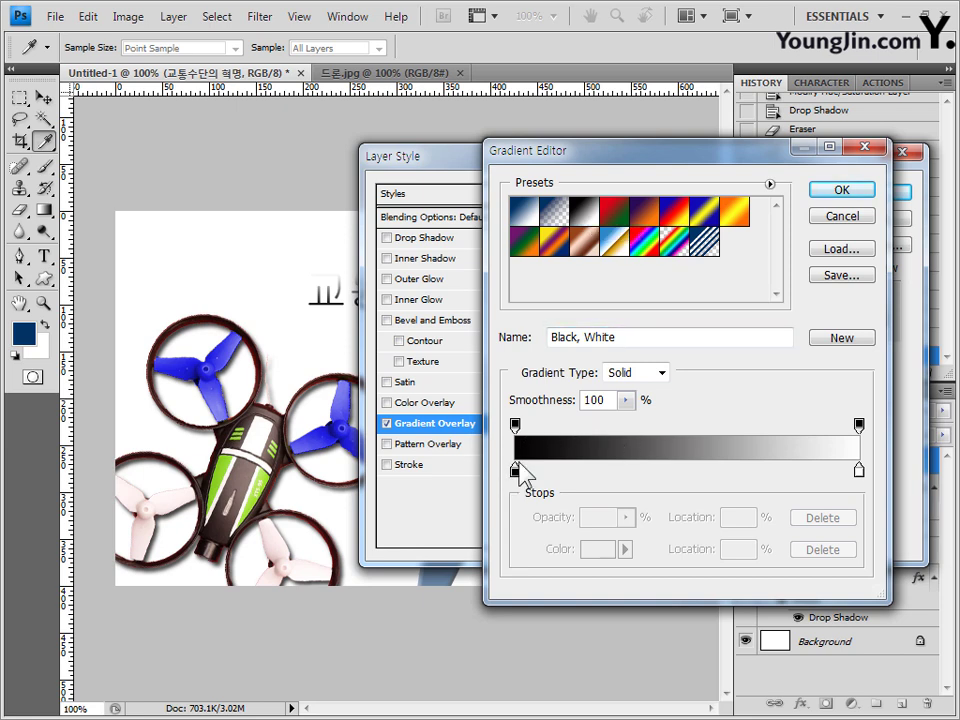
Step: Set the gradient's starting color stop to yellow ffff00
double_click(515, 470)
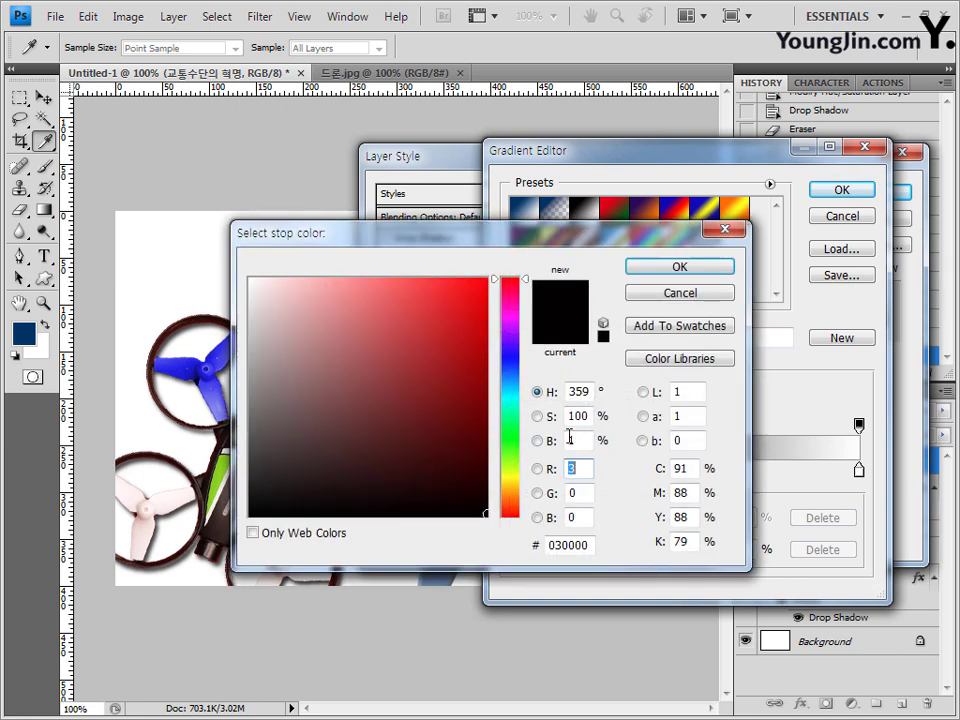
left_click_drag(587, 540, 510, 540)
type("ffff00")
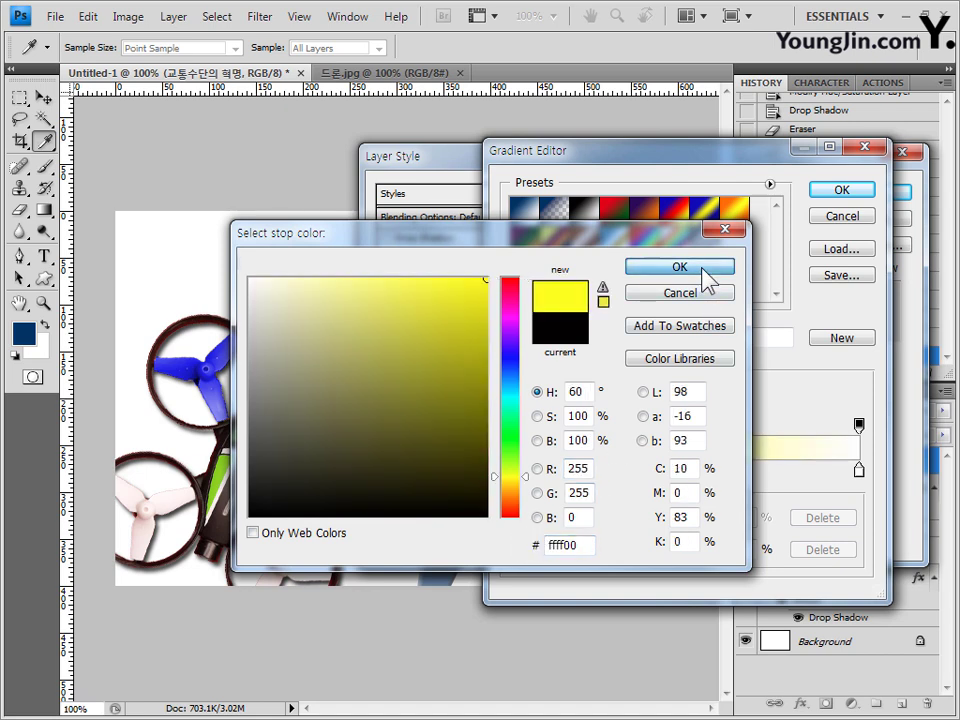
left_click(645, 268)
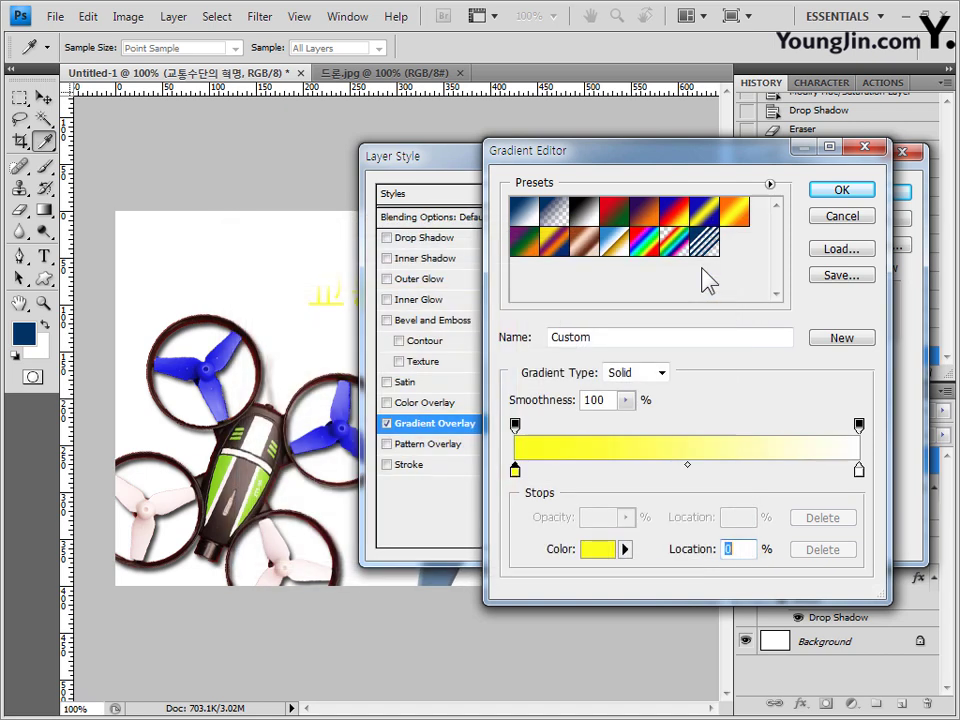
Step: Set the gradient's end color stop to blue 3399ff and apply the linear 90° overlay to the title
double_click(859, 472)
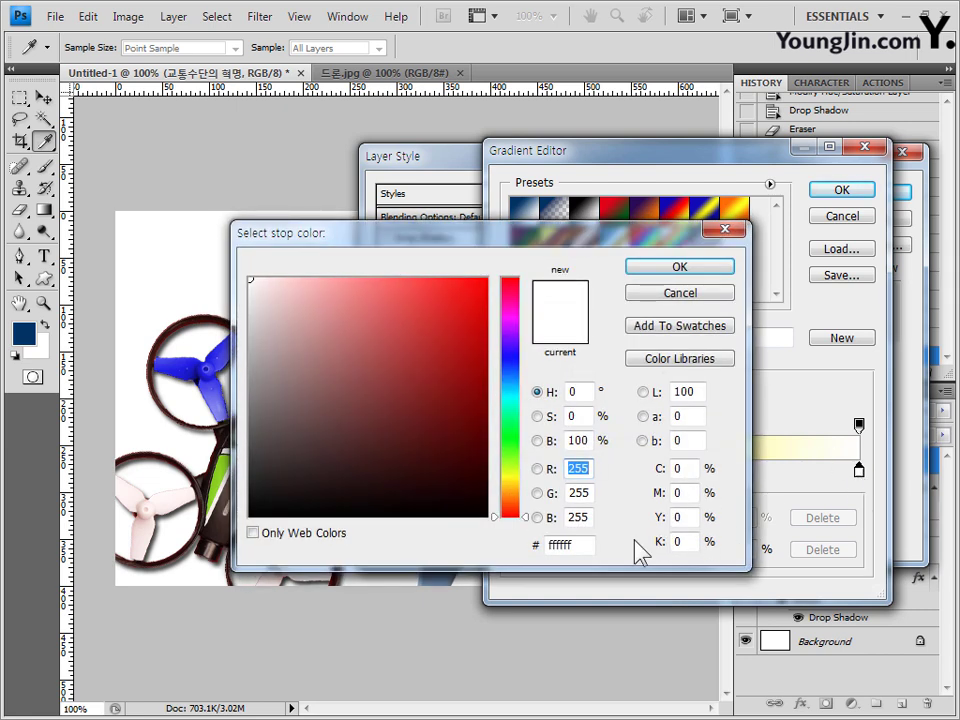
double_click(565, 540)
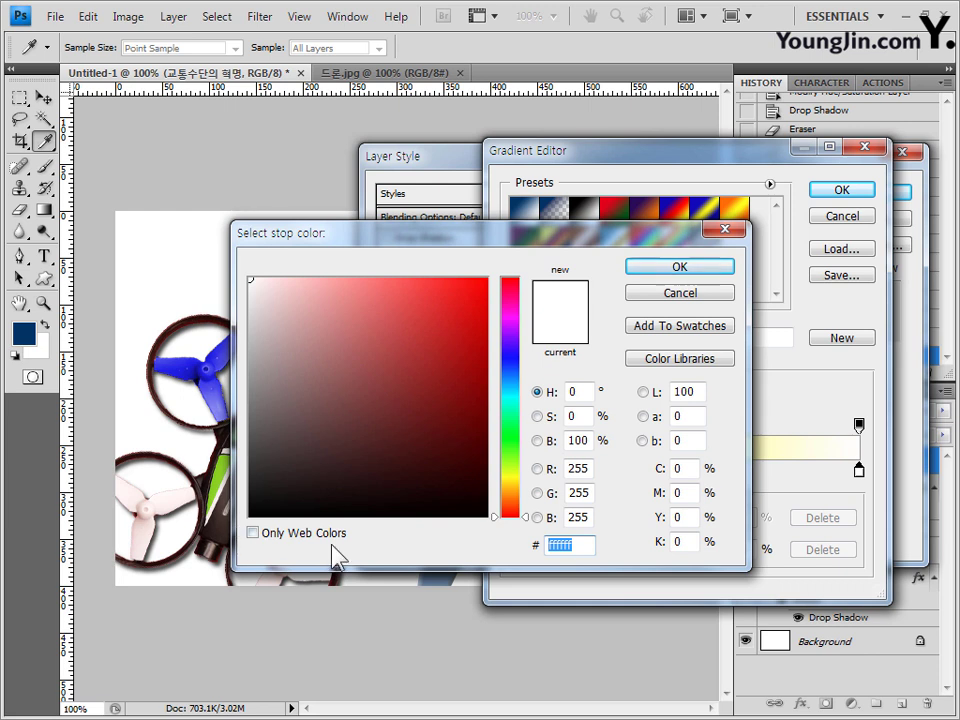
type("33")
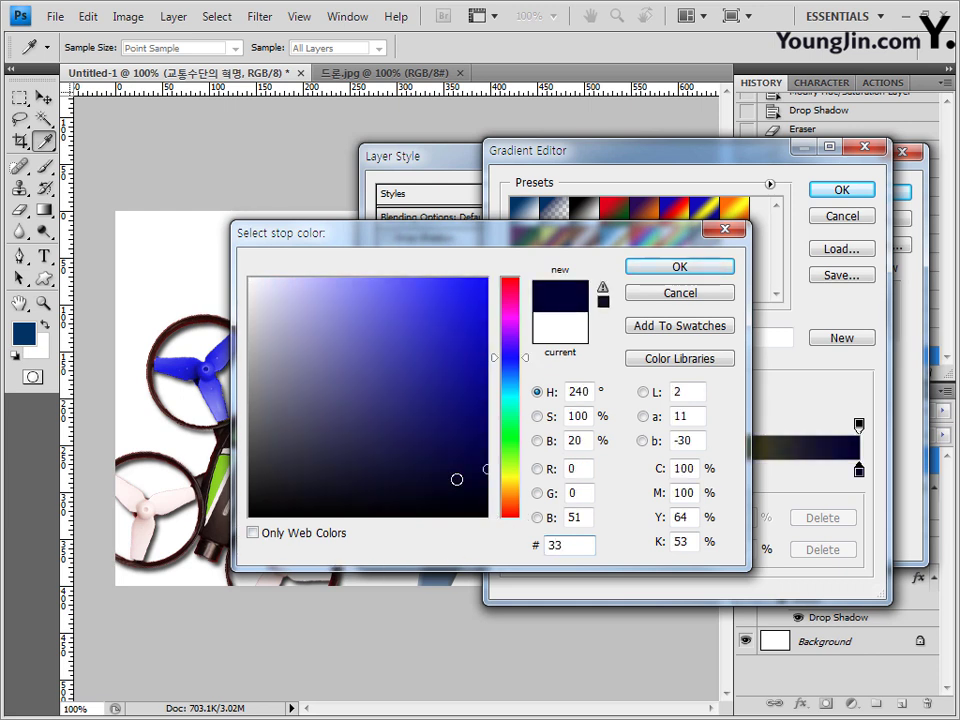
type("99ff")
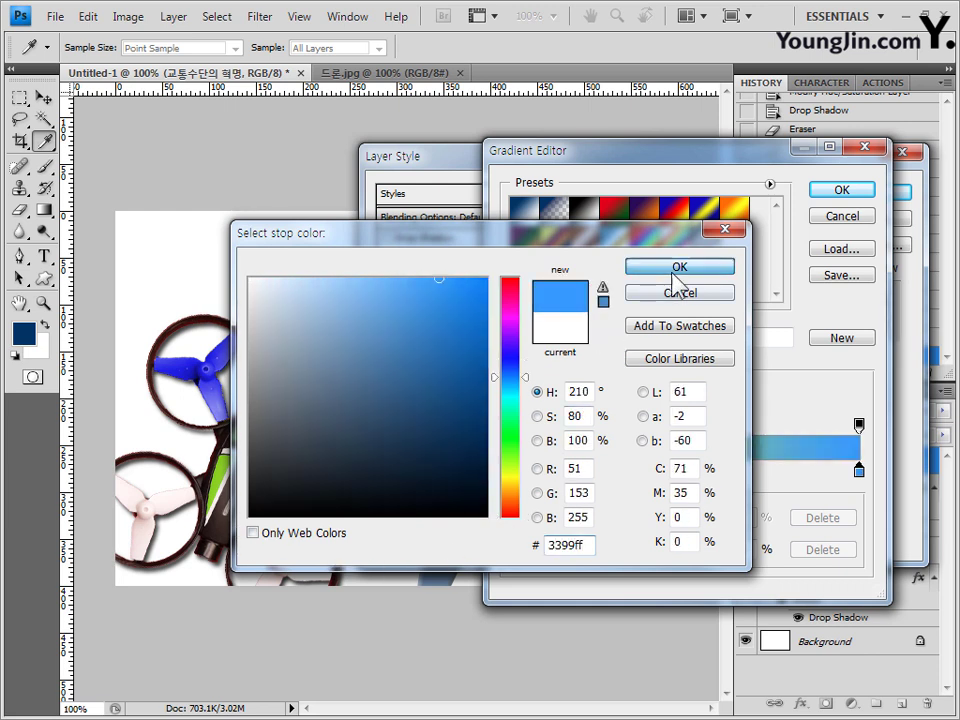
left_click(674, 275)
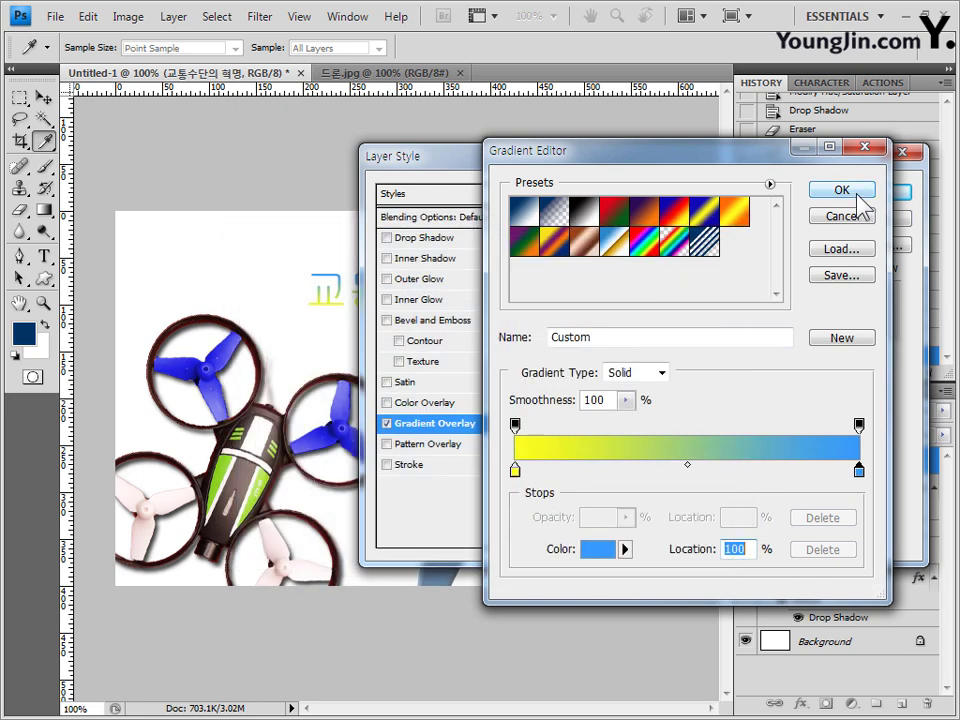
left_click(858, 198)
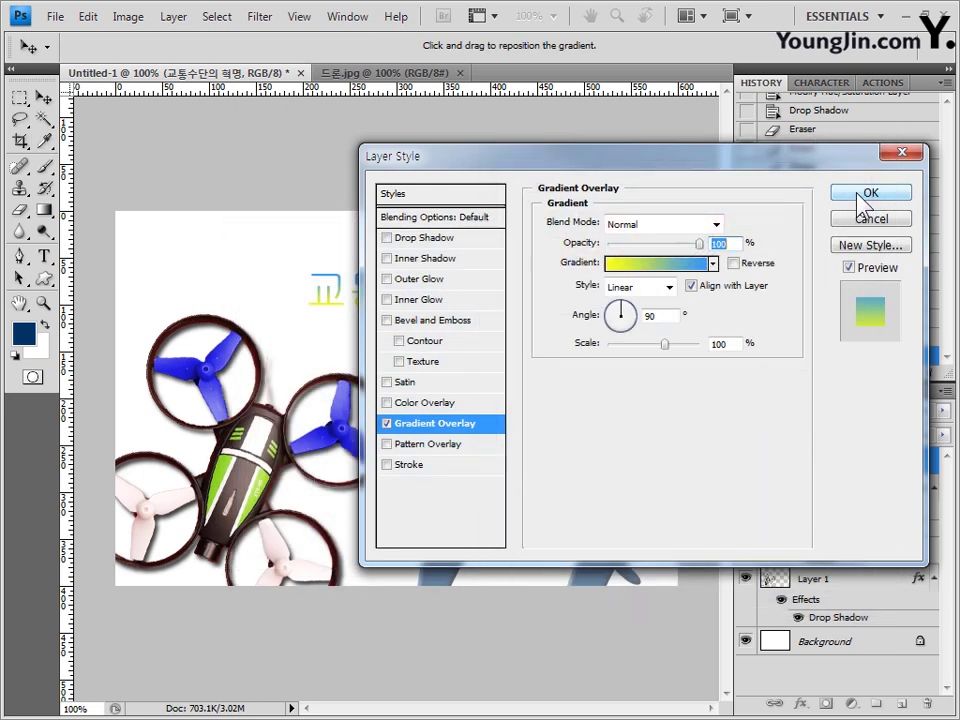
left_click(858, 197)
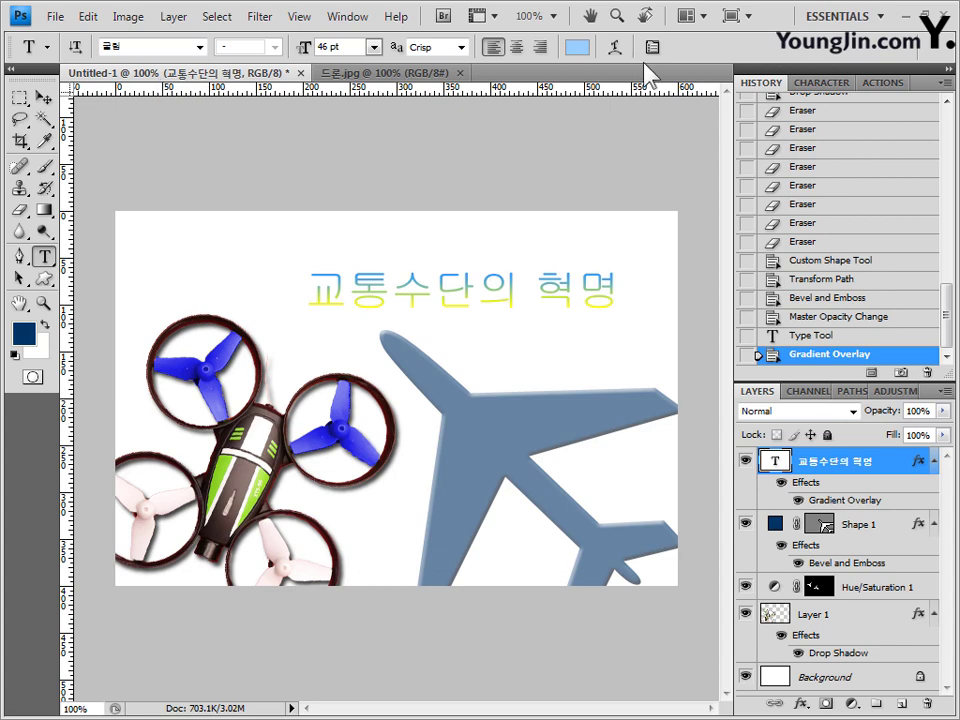
Step: Warp the title text horizontally with the Arc Upper style at a bend of +50%
left_click(615, 50)
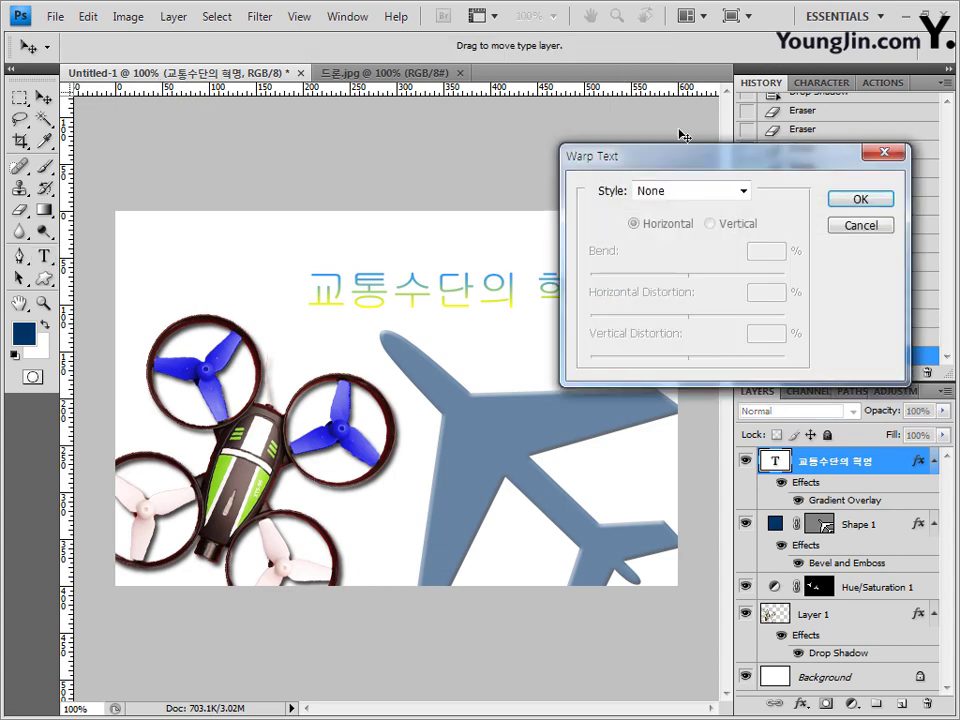
left_click_drag(705, 162, 463, 368)
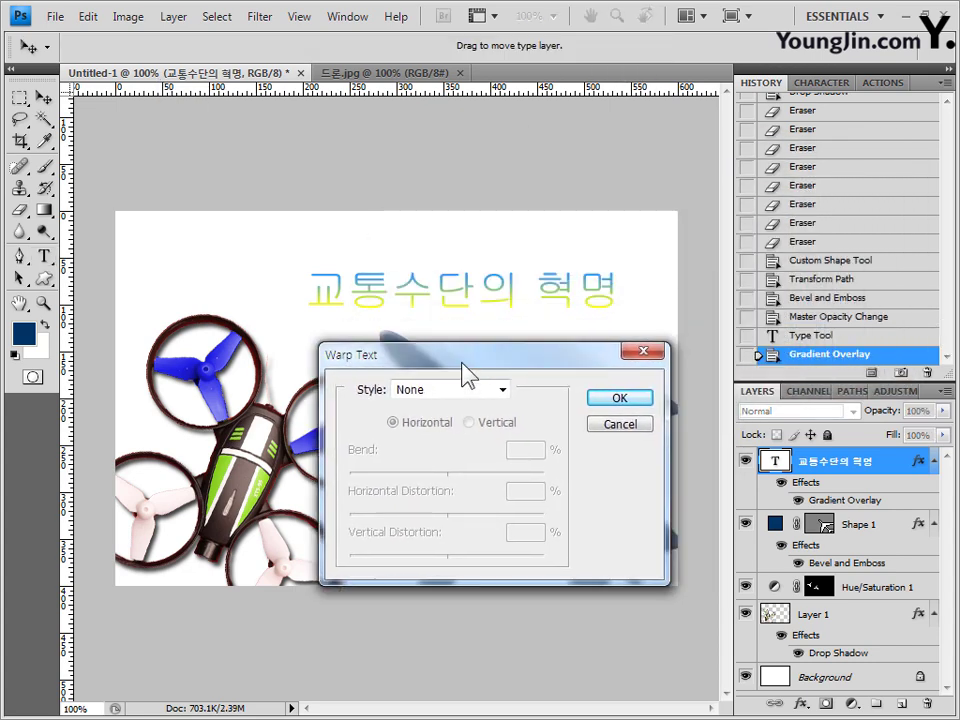
left_click(502, 390)
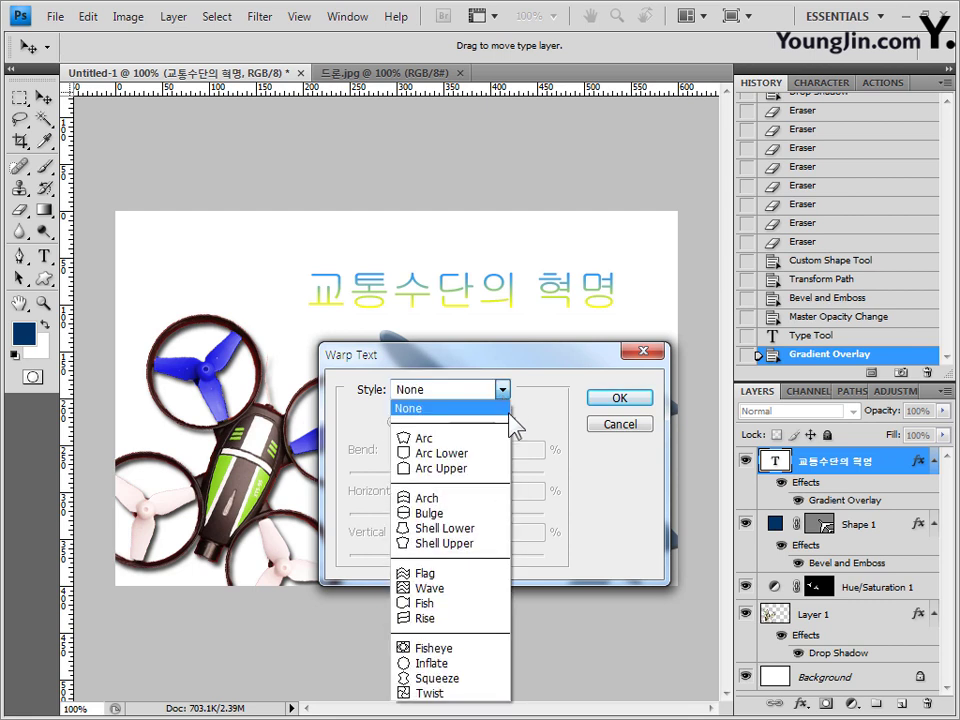
left_click(490, 468)
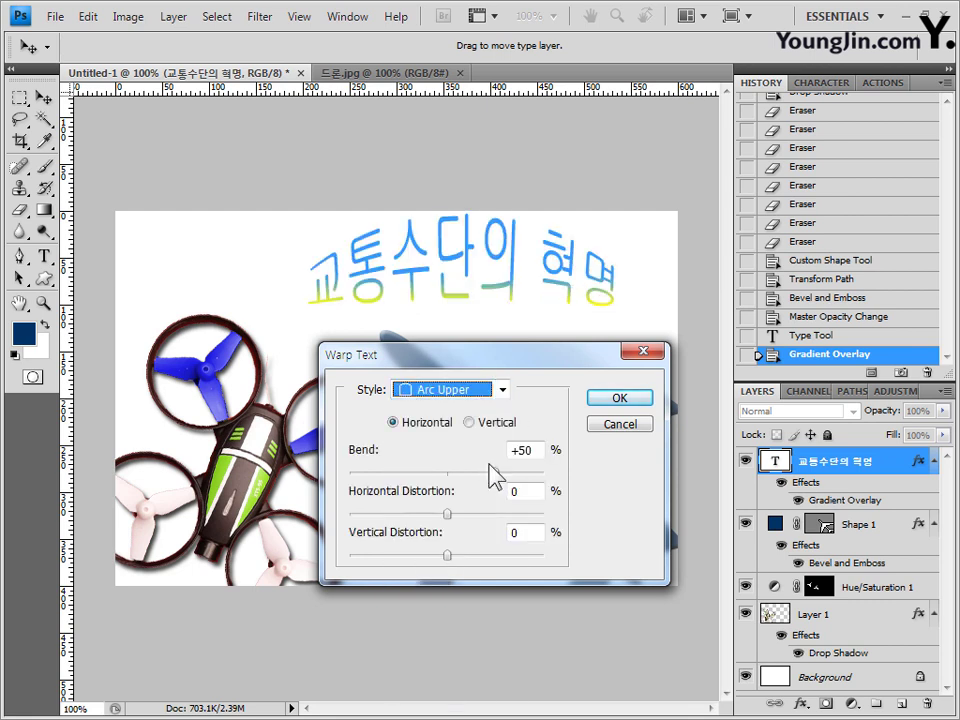
left_click_drag(542, 354, 555, 384)
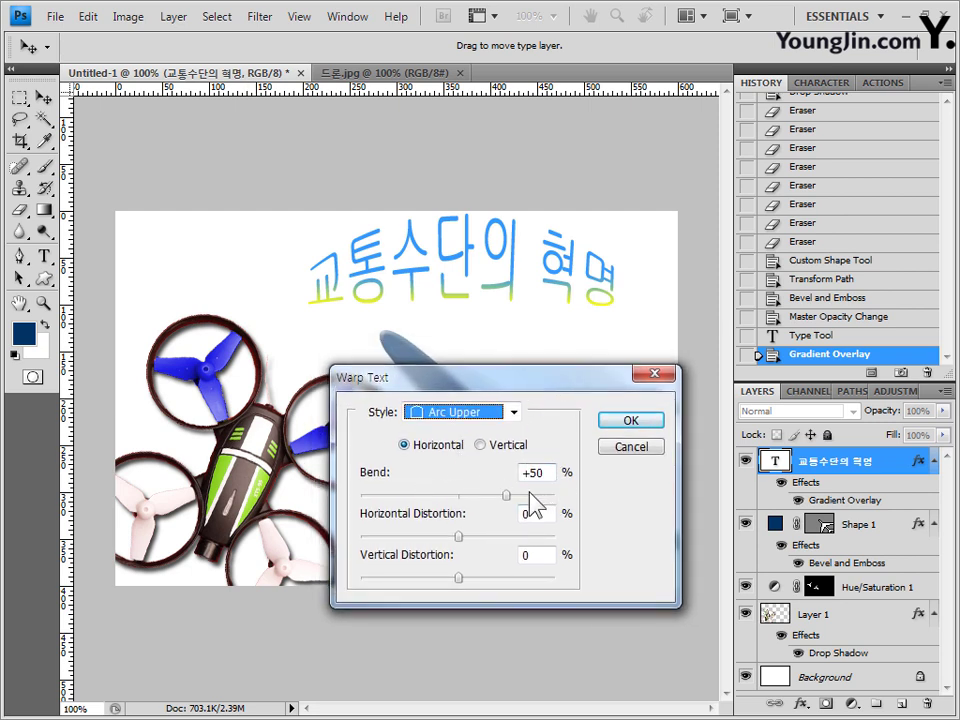
left_click_drag(504, 492, 499, 494)
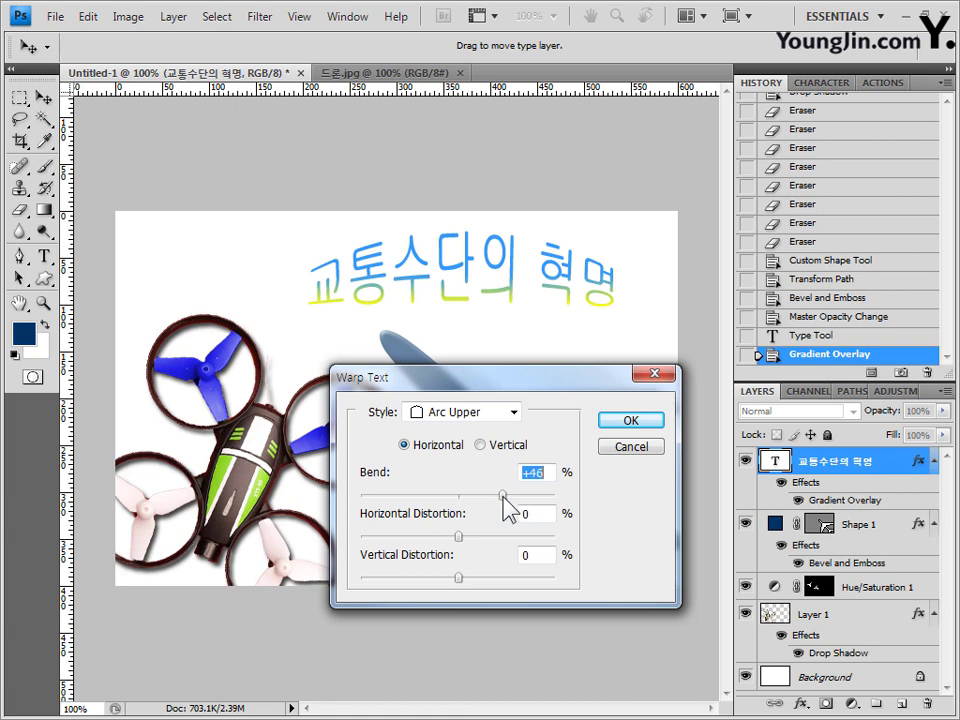
key("Up")
key("Up")
key("Up")
key("Up")
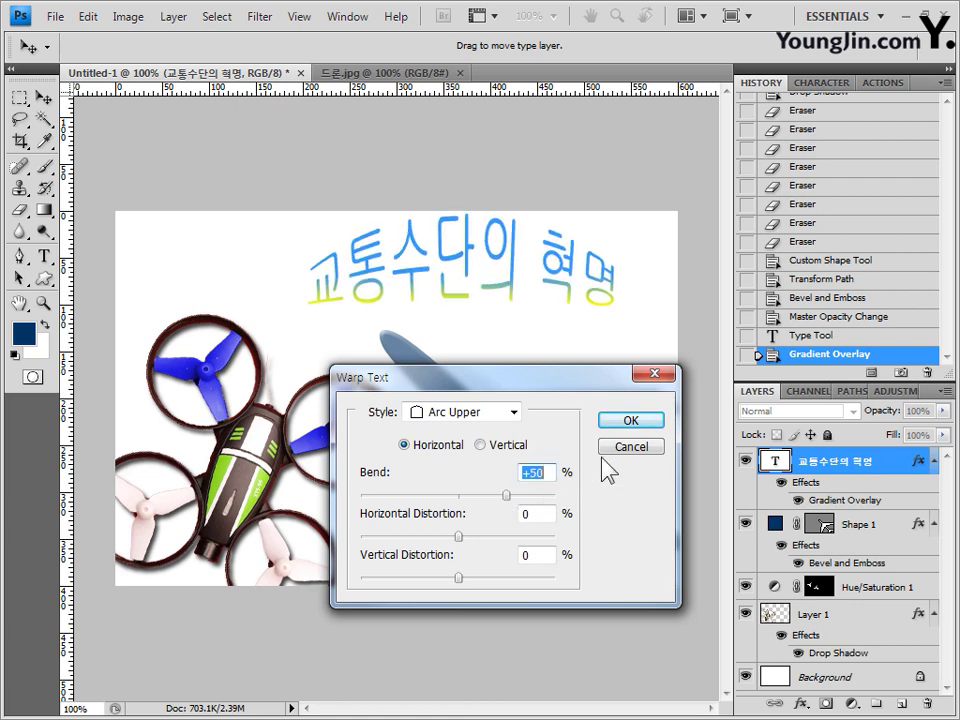
left_click(649, 421)
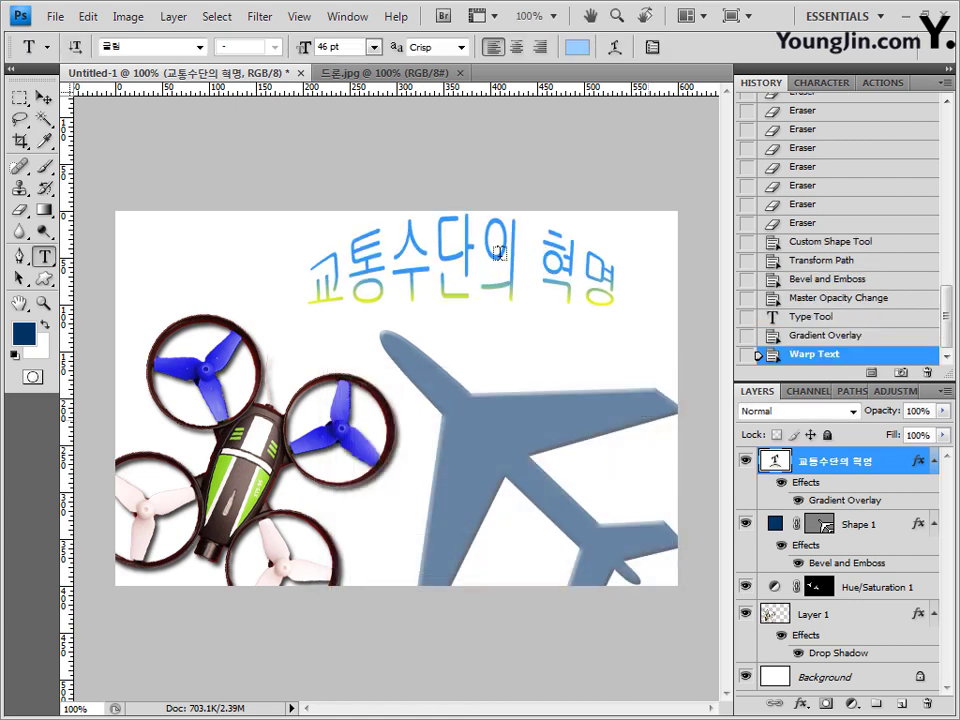
Step: Move the warped title about 20 px down and slightly left, keeping it just above the airplane's nose
left_click(43, 99)
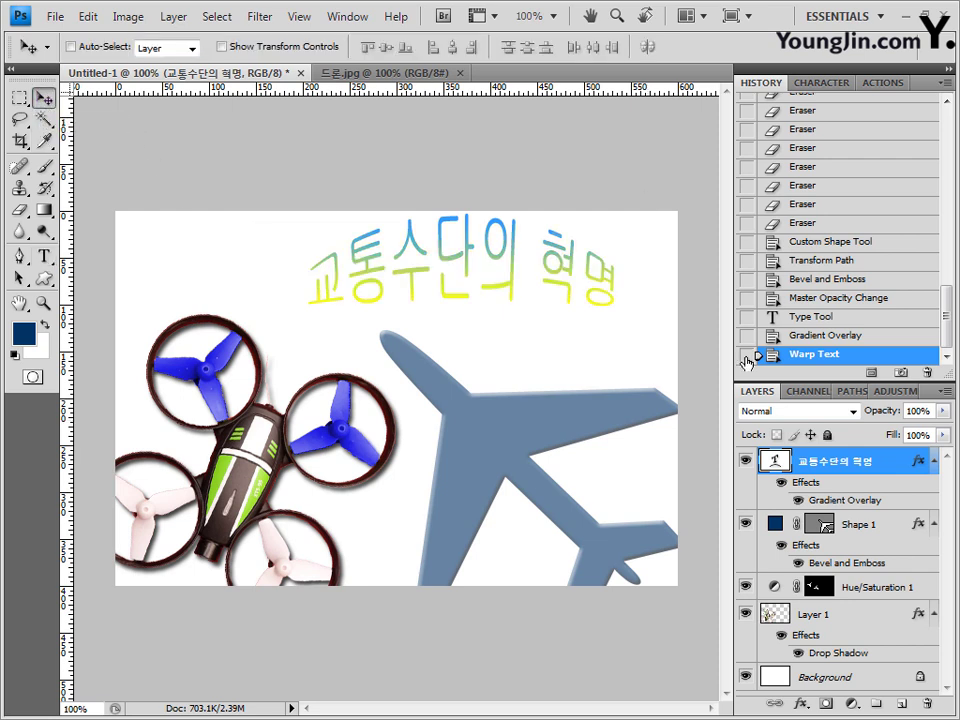
mouse_move(521, 281)
left_mouse_down()
mouse_move(521, 296)
mouse_move(510, 299)
left_mouse_up()
key("ctrl+t")
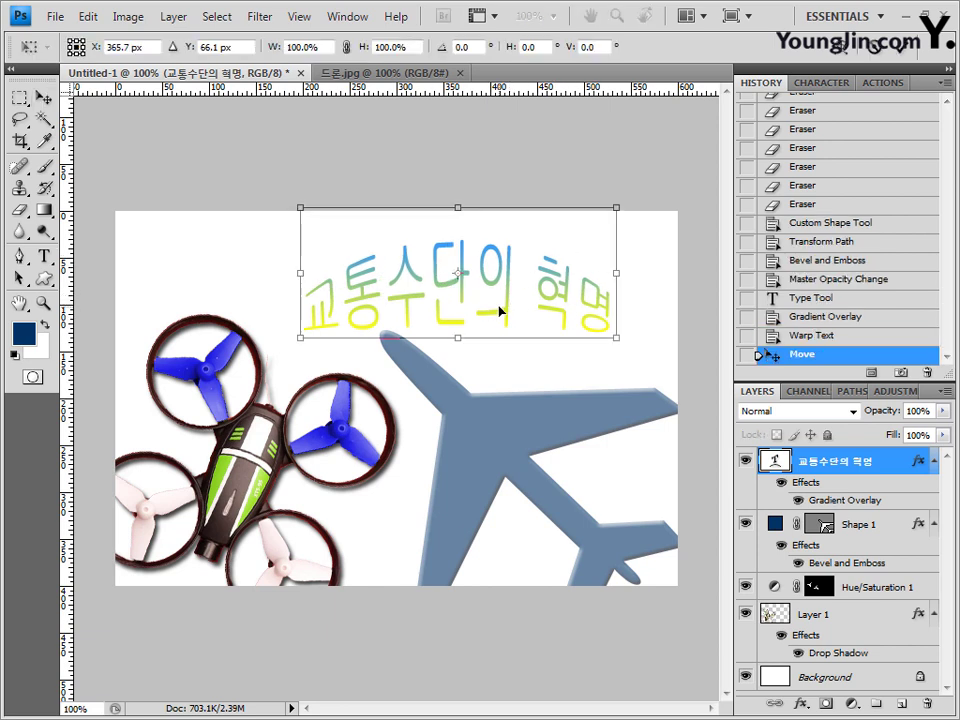
key("Return")
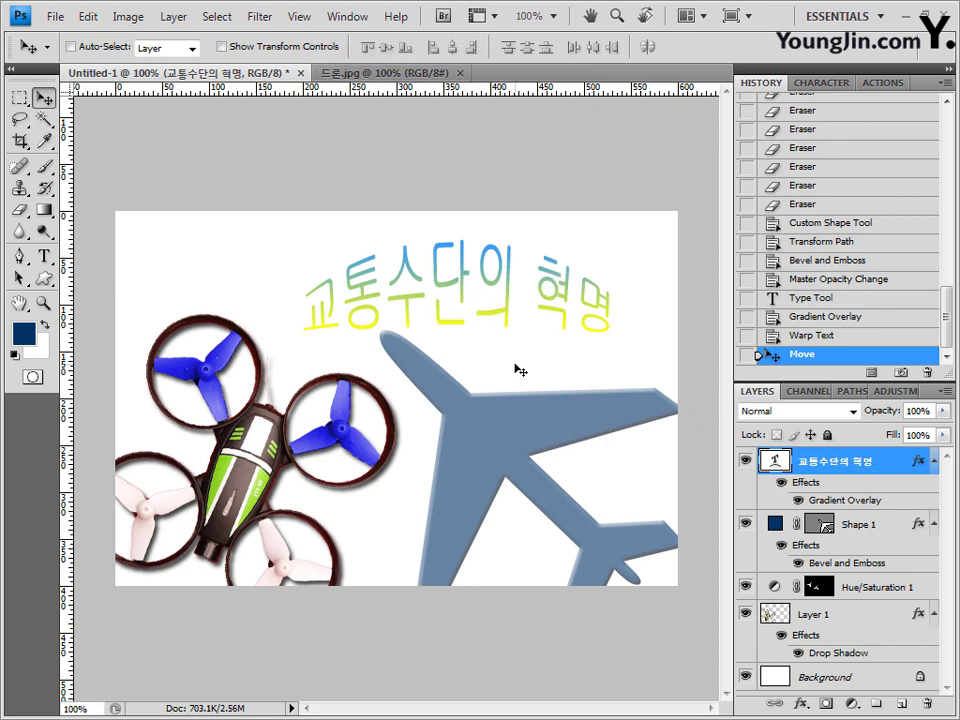
key("shift+Up")
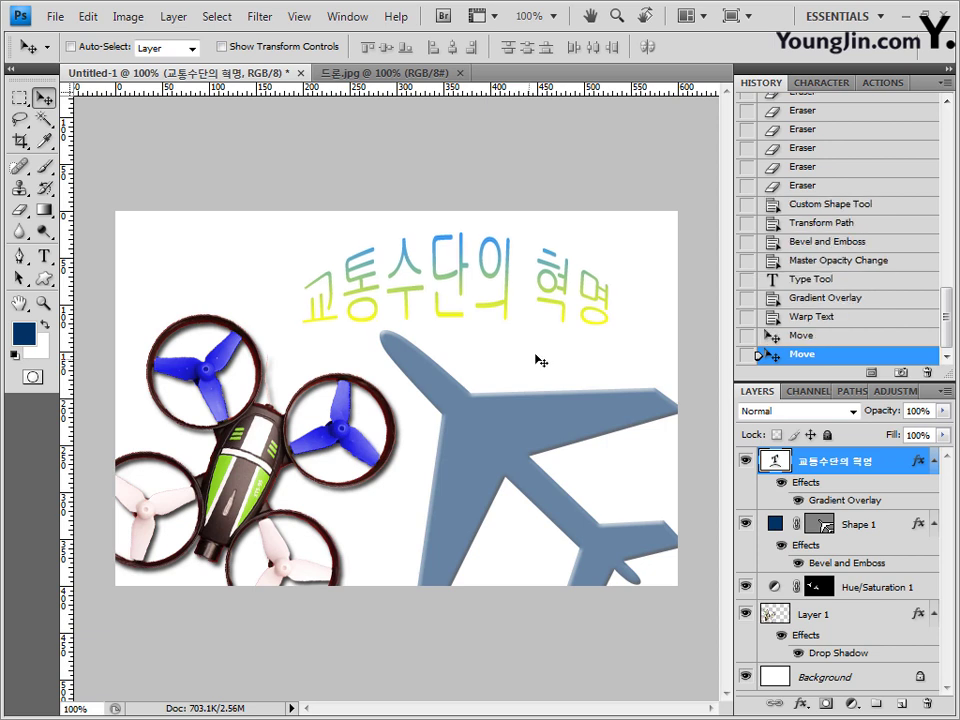
Step: Start a second horizontal text line on the airplane's nose at about X 325 px, Y 180 px with the Arial font
left_click(46, 258)
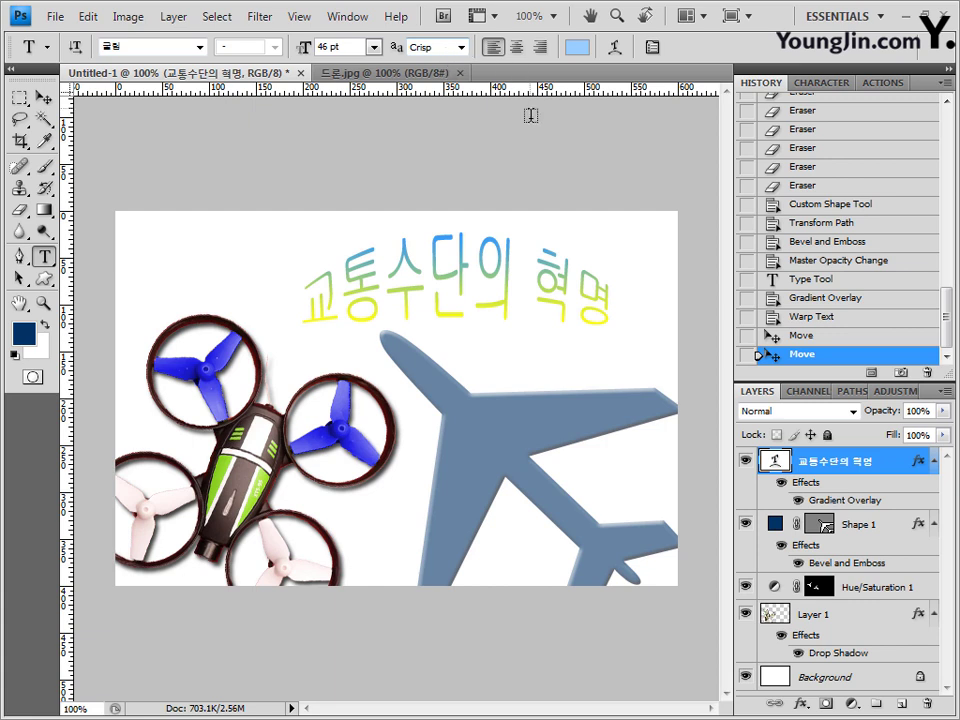
left_click(419, 381)
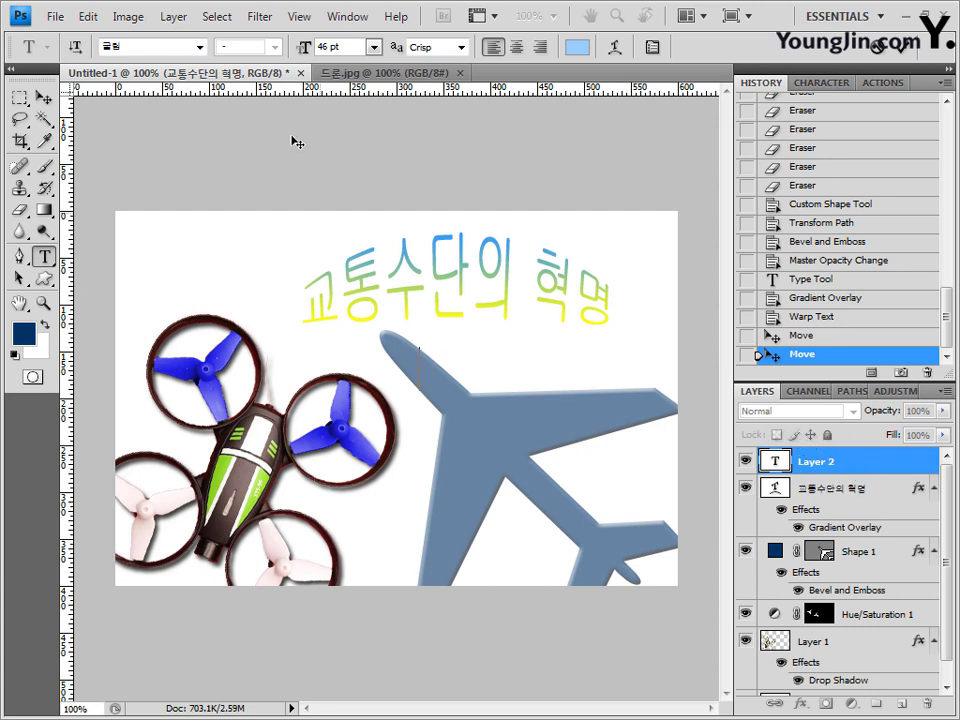
left_click(174, 46)
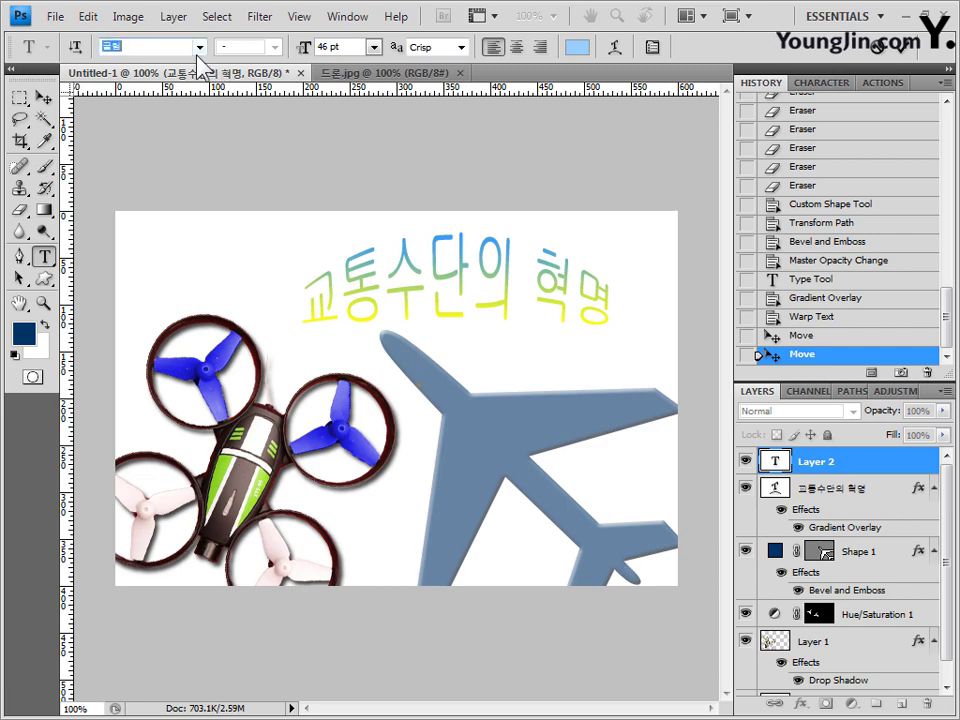
left_click(200, 48)
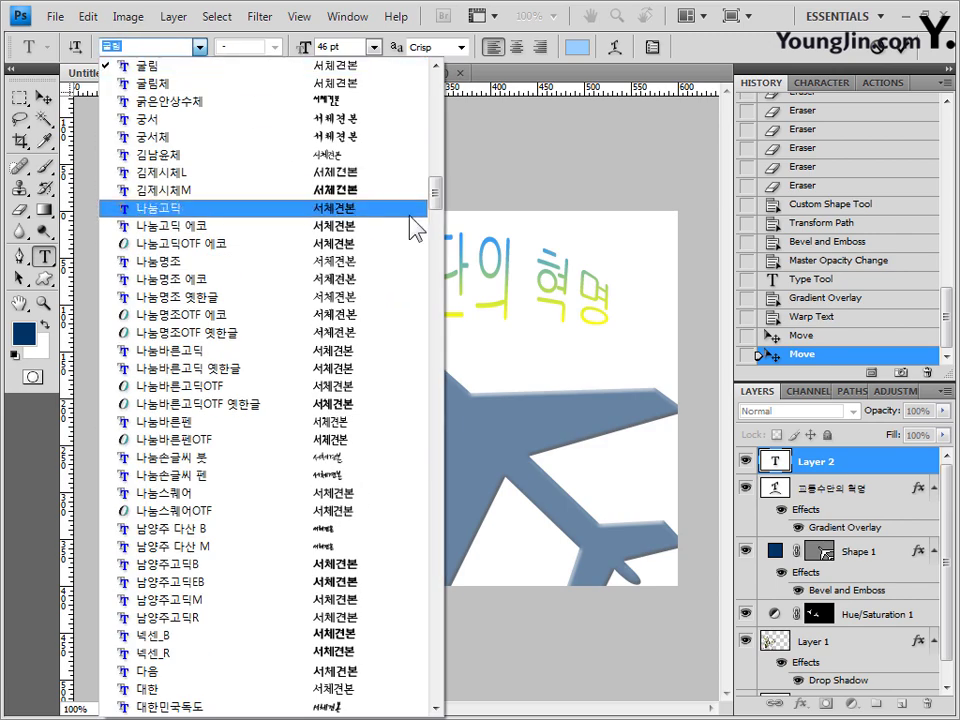
left_click_drag(440, 207, 430, 425)
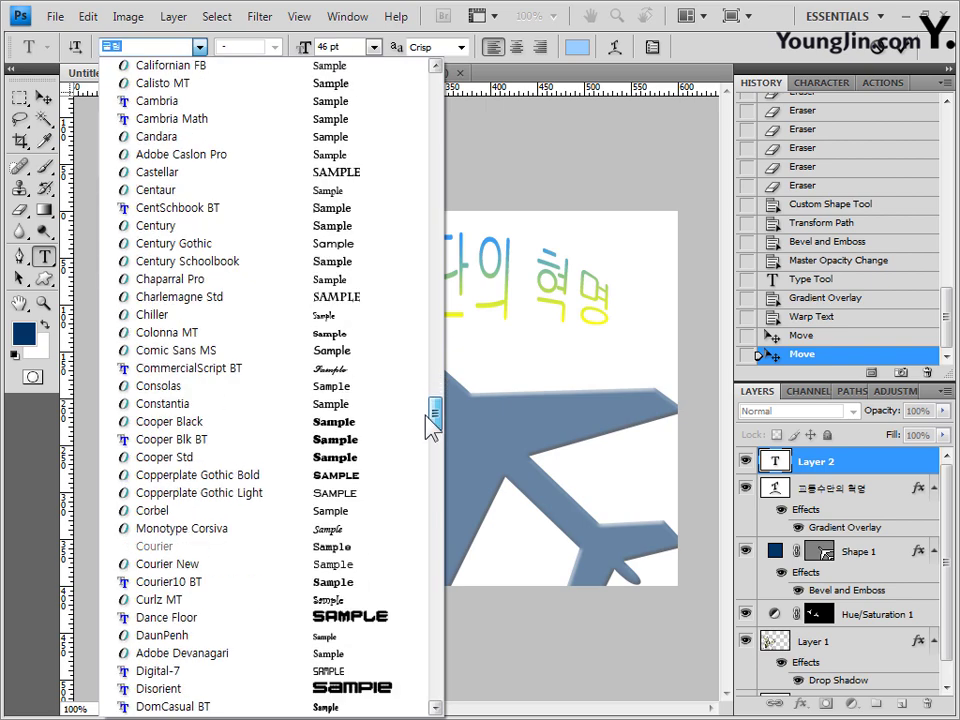
left_click_drag(426, 414, 427, 371)
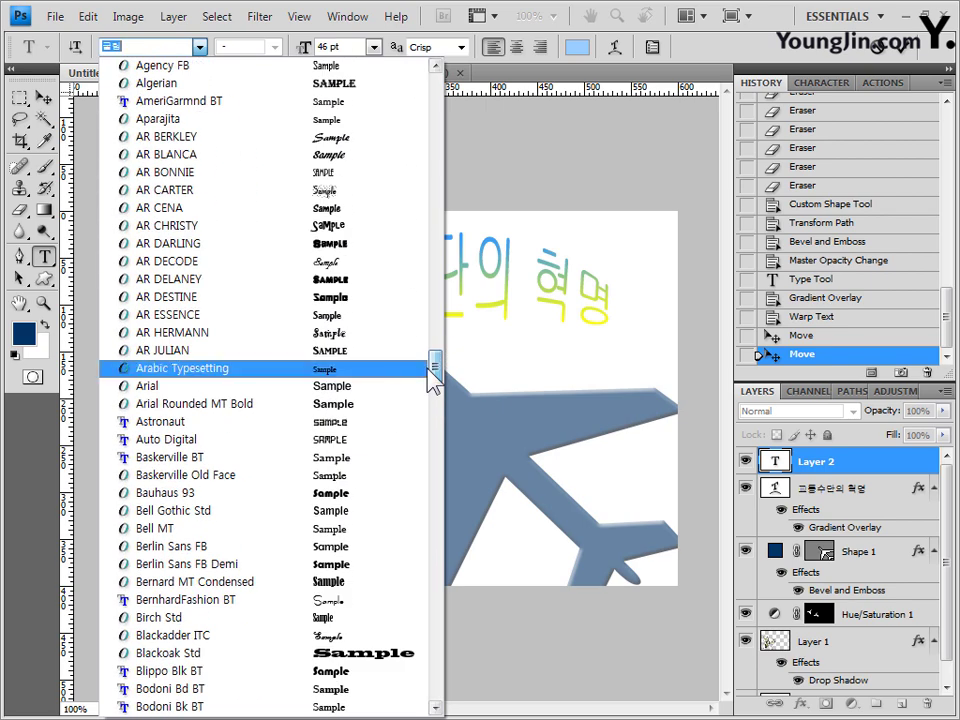
left_click(168, 386)
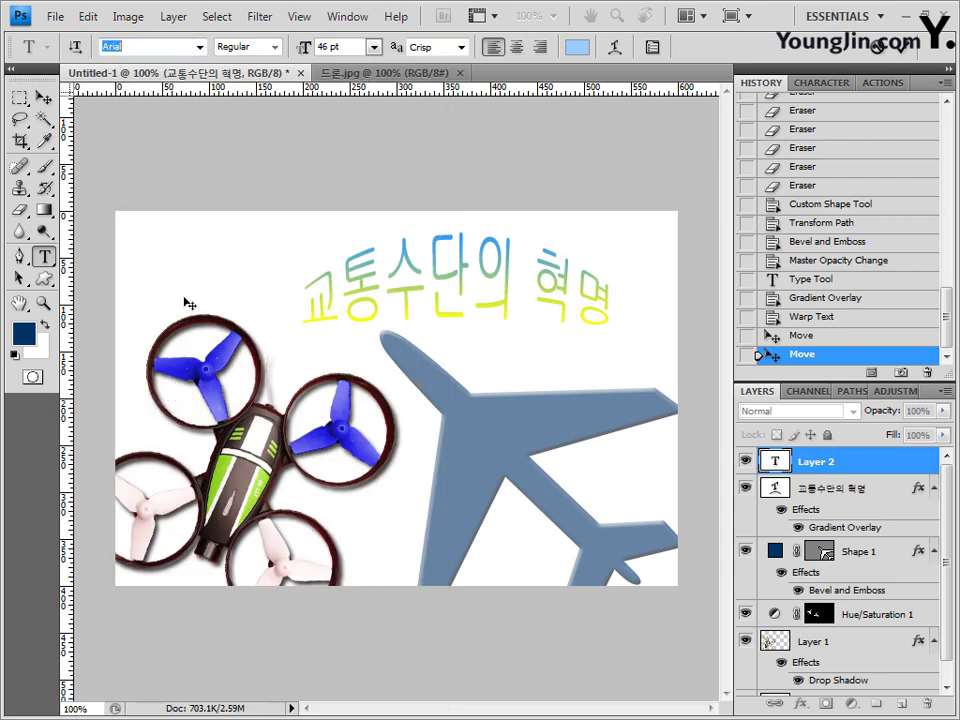
Step: Set the second text to Arial Bold in grey cccccc and enter Traffic Revolution on two lines at 46 pt
left_click(273, 46)
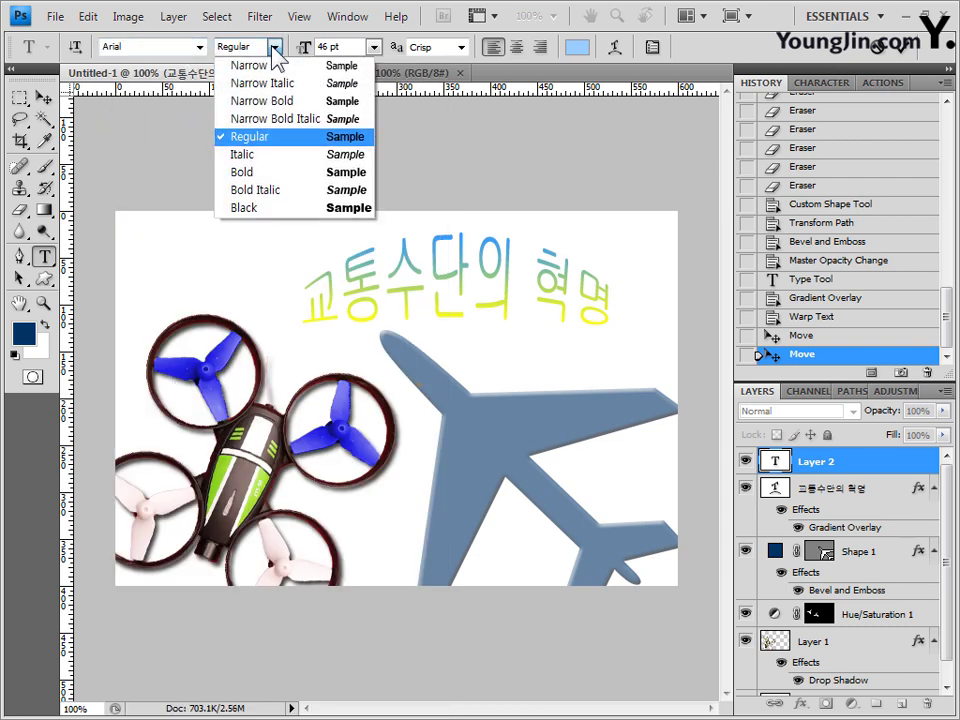
left_click(268, 174)
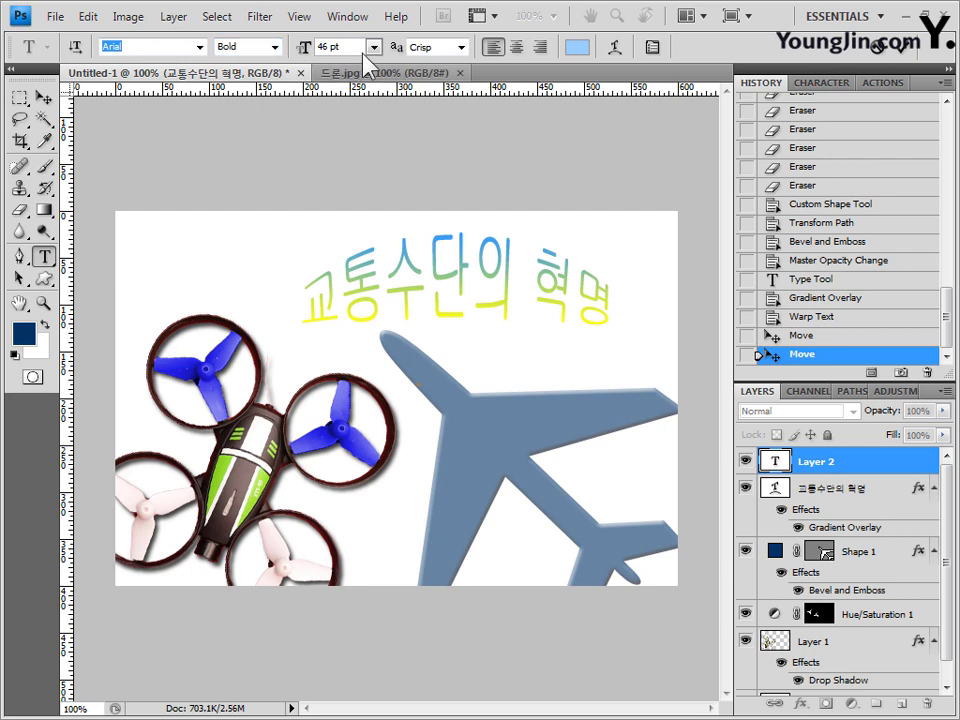
left_click(322, 45)
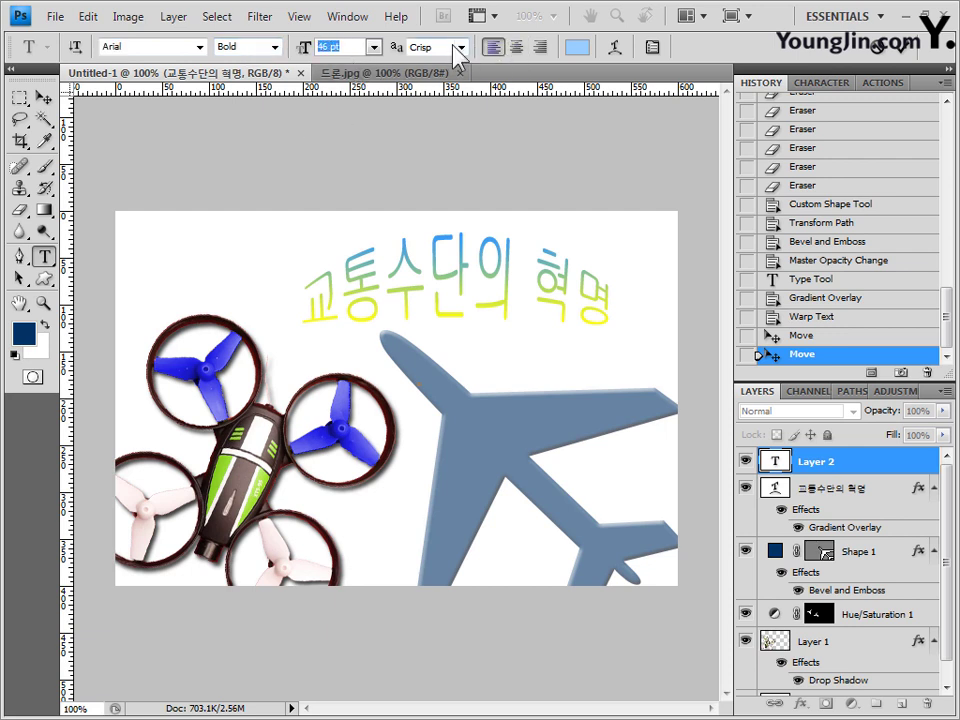
left_click(578, 47)
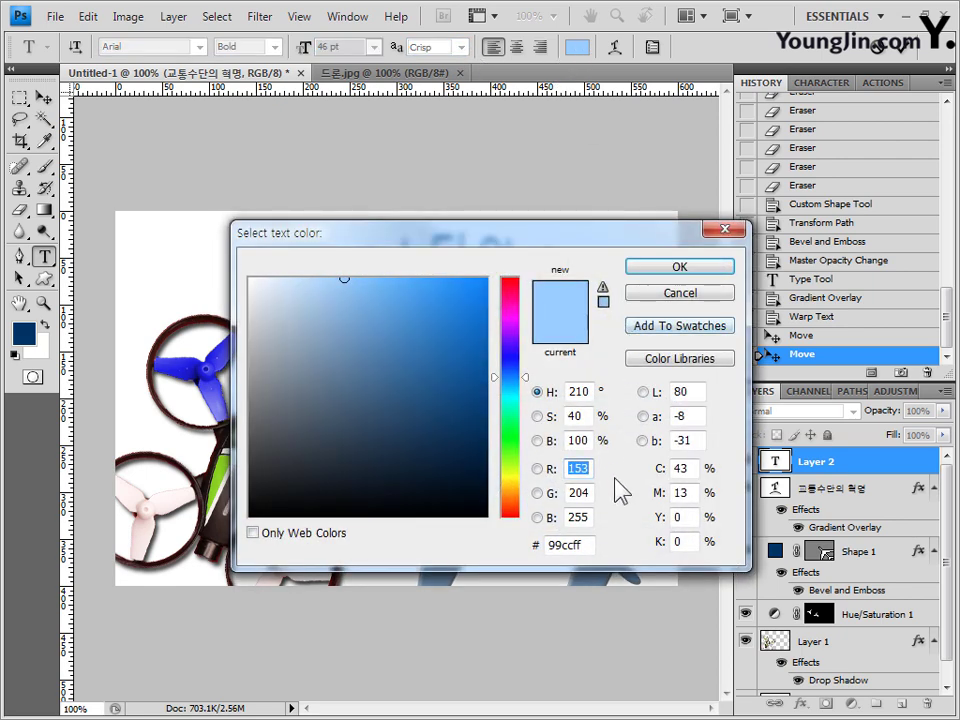
type("cccccc")
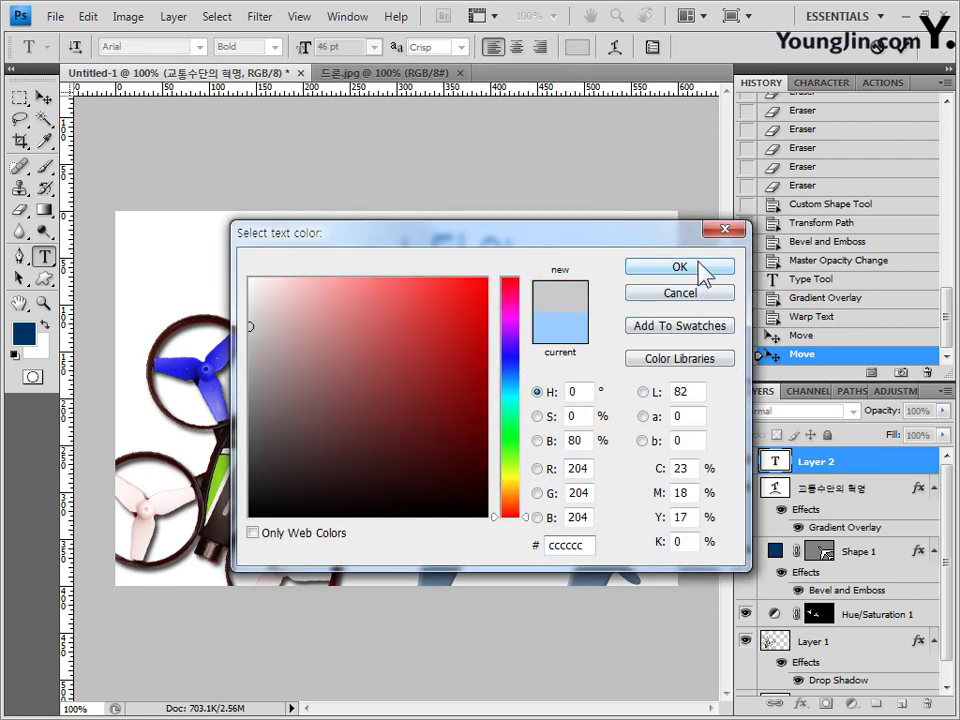
left_click(655, 270)
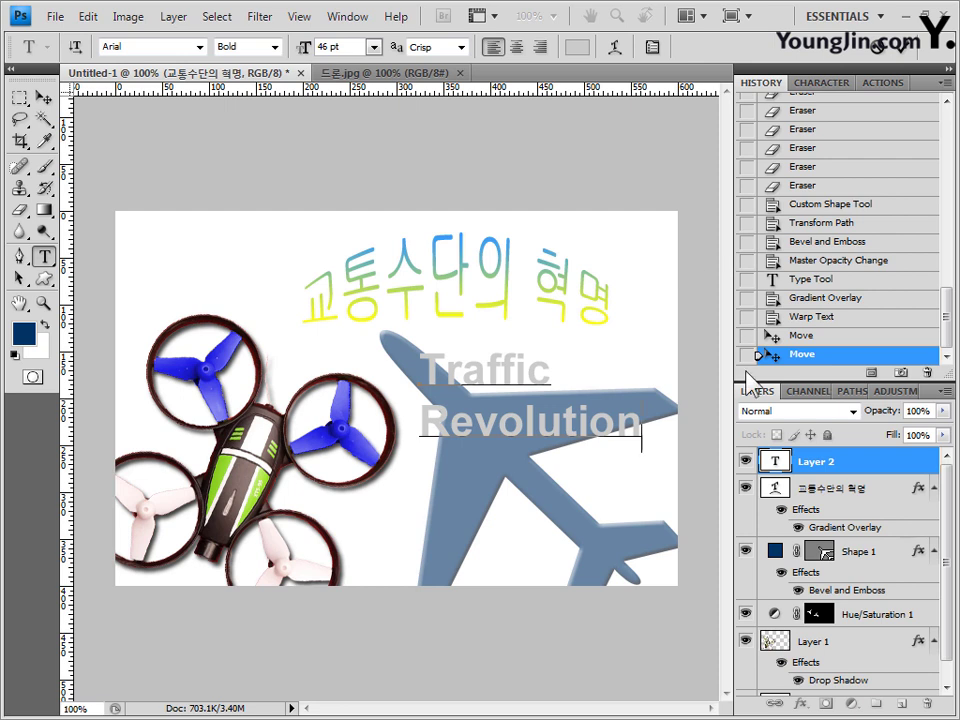
left_click(858, 463)
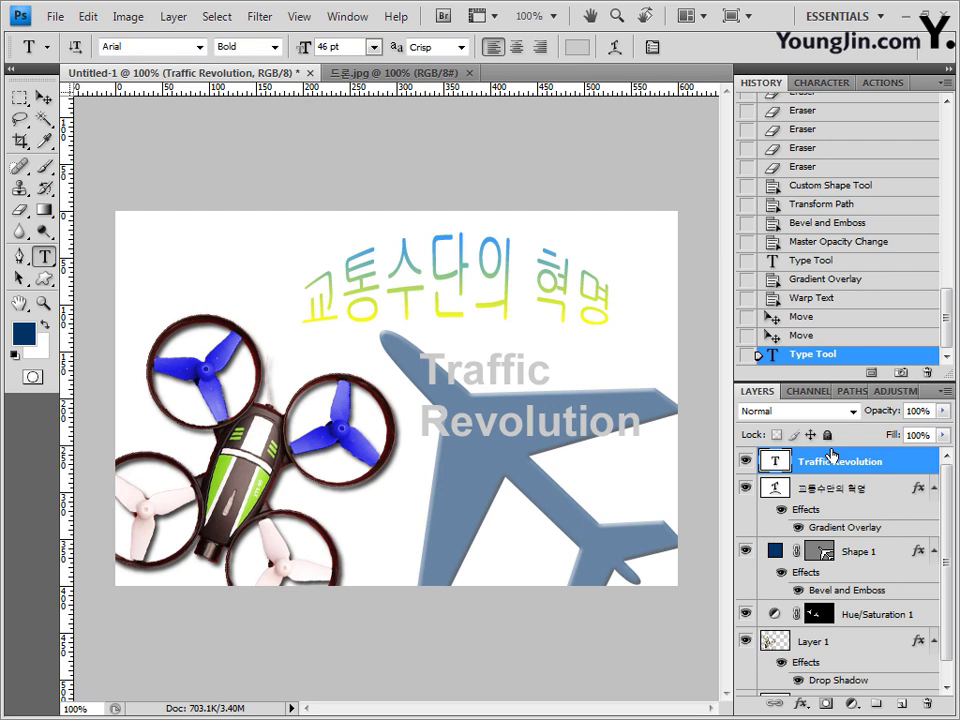
Step: Add a 3 px outside stroke in dark green 336633 to the Traffic Revolution text layer
left_click(803, 705)
left_click(785, 688)
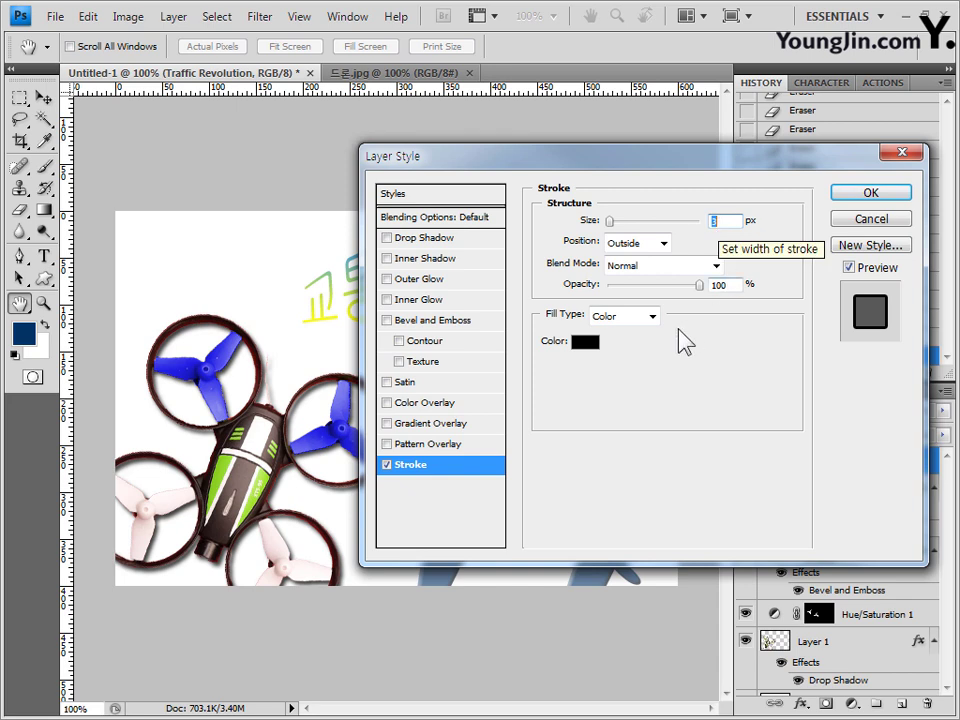
left_click(592, 346)
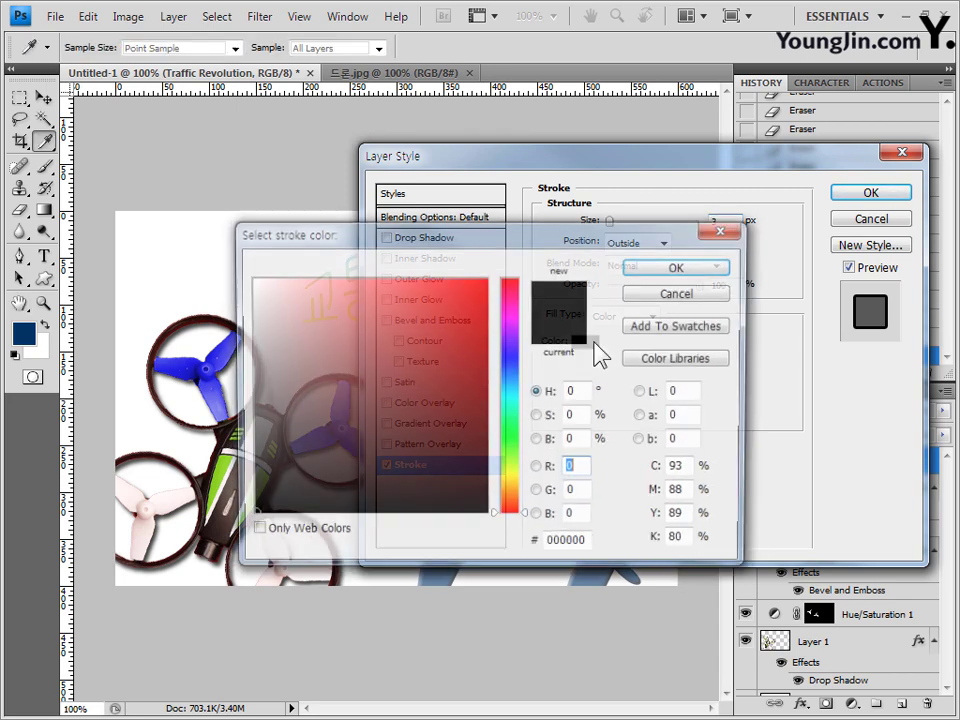
left_click_drag(589, 544, 394, 545)
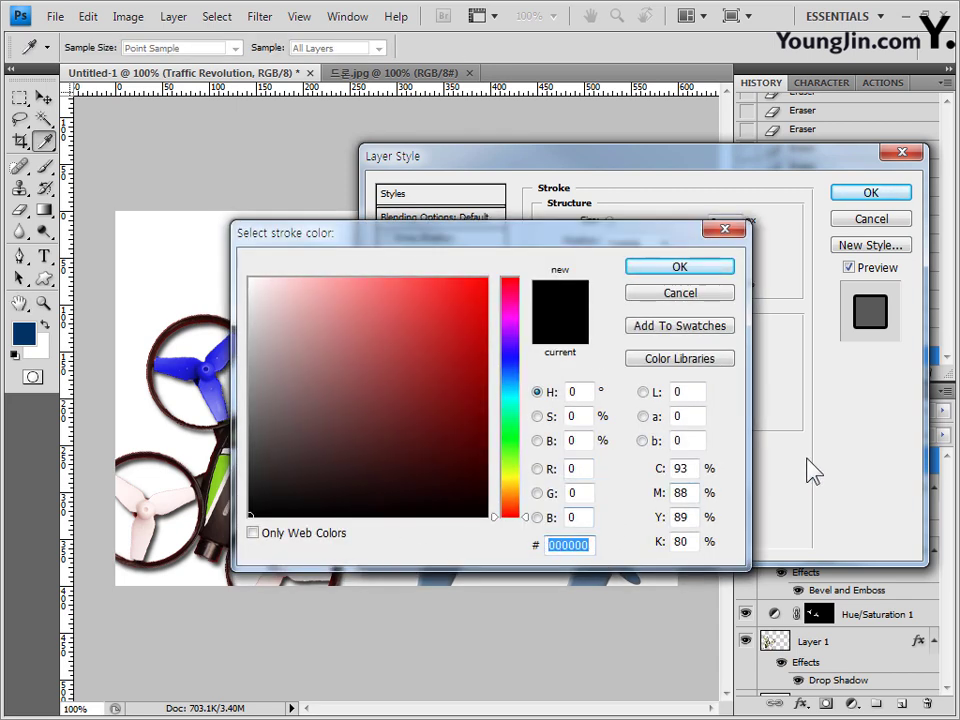
type("336633")
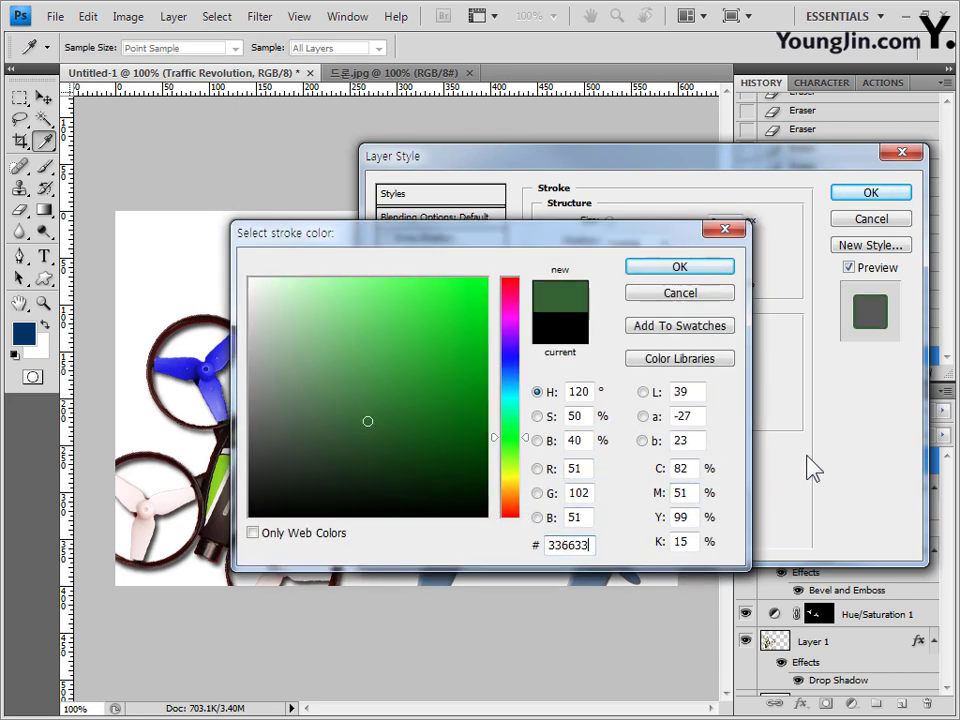
left_click(725, 270)
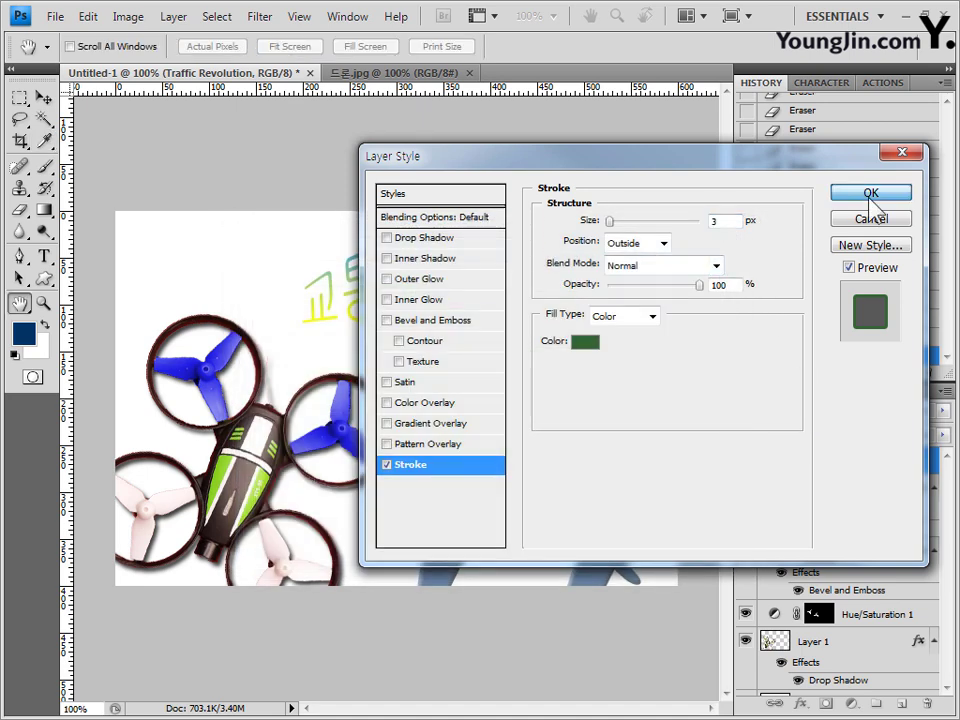
left_click(869, 199)
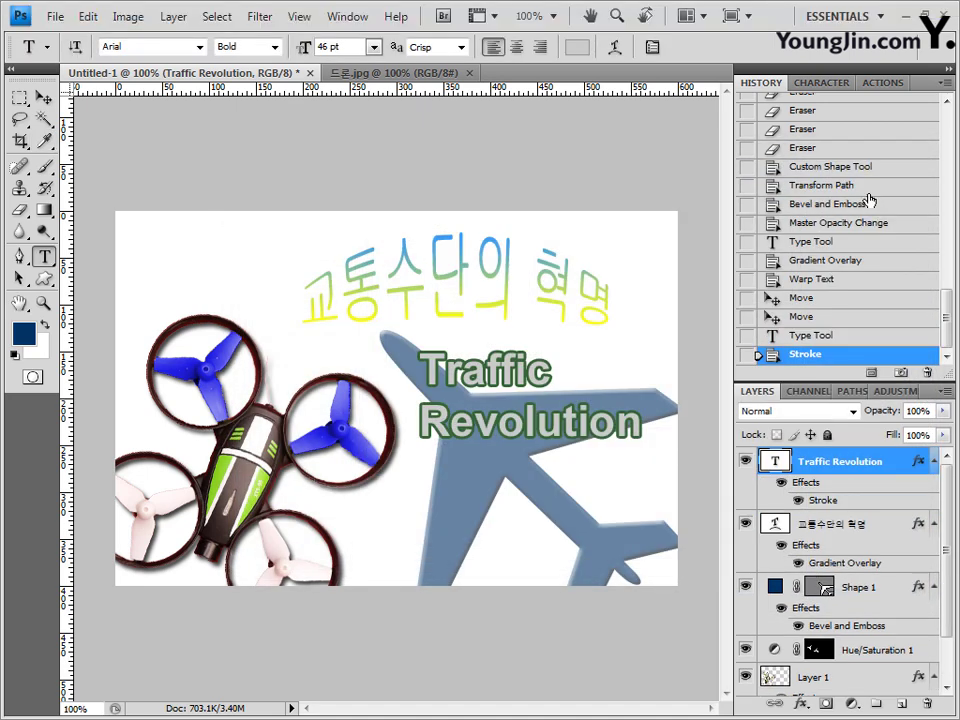
Step: Move the Traffic Revolution text about 8 px up and 8 px to the right over the front of the airplane
left_click(43, 97)
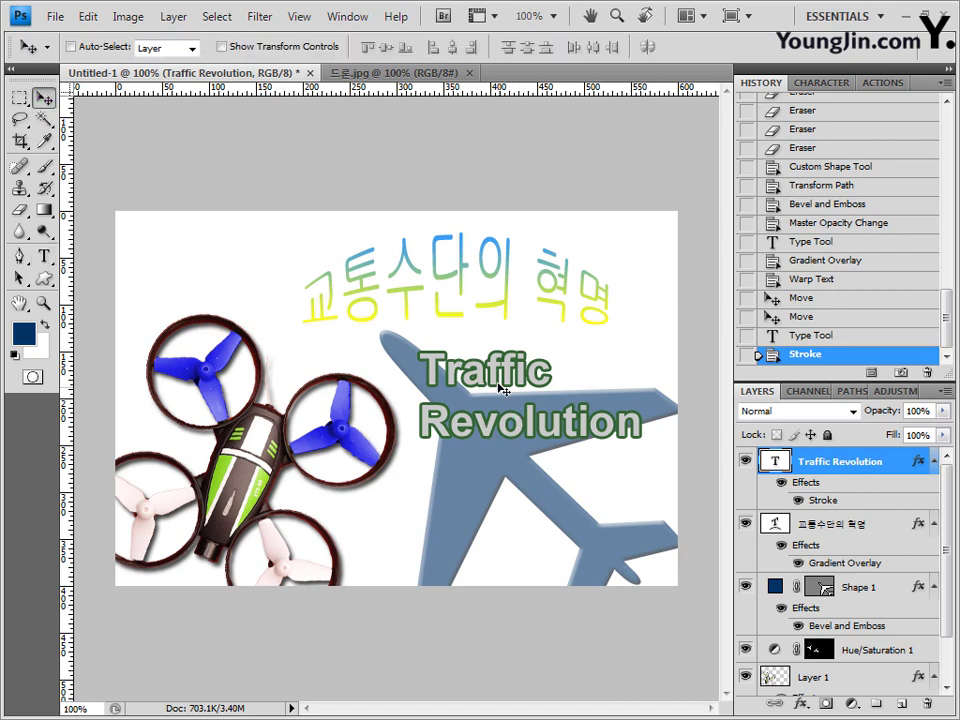
left_click_drag(501, 390, 503, 378)
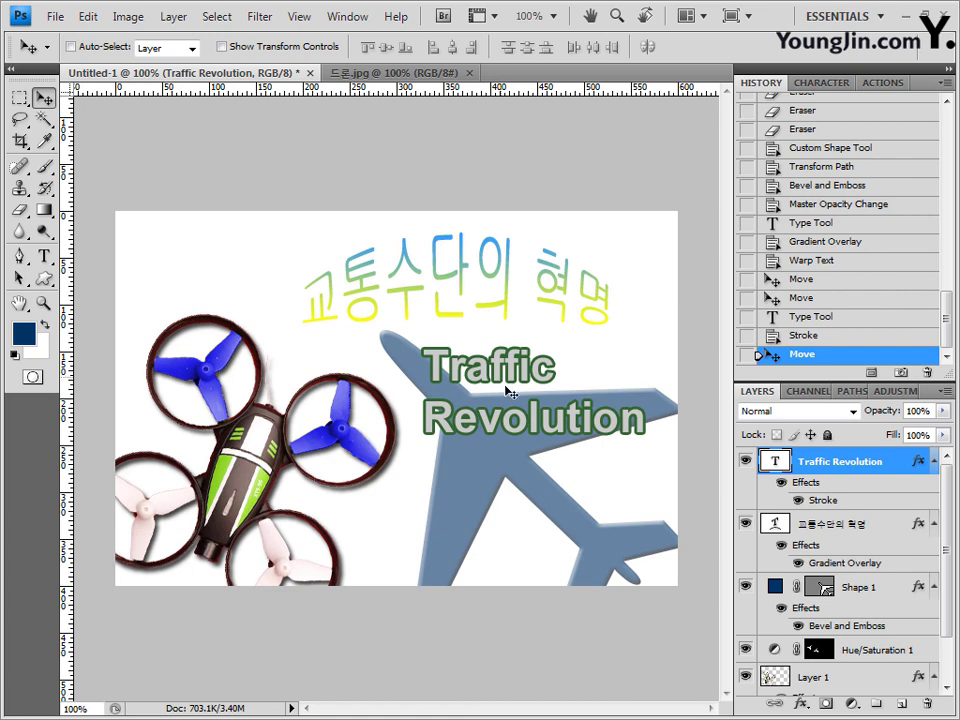
key("Up")
key("Up")
key("Right")
key("Right")
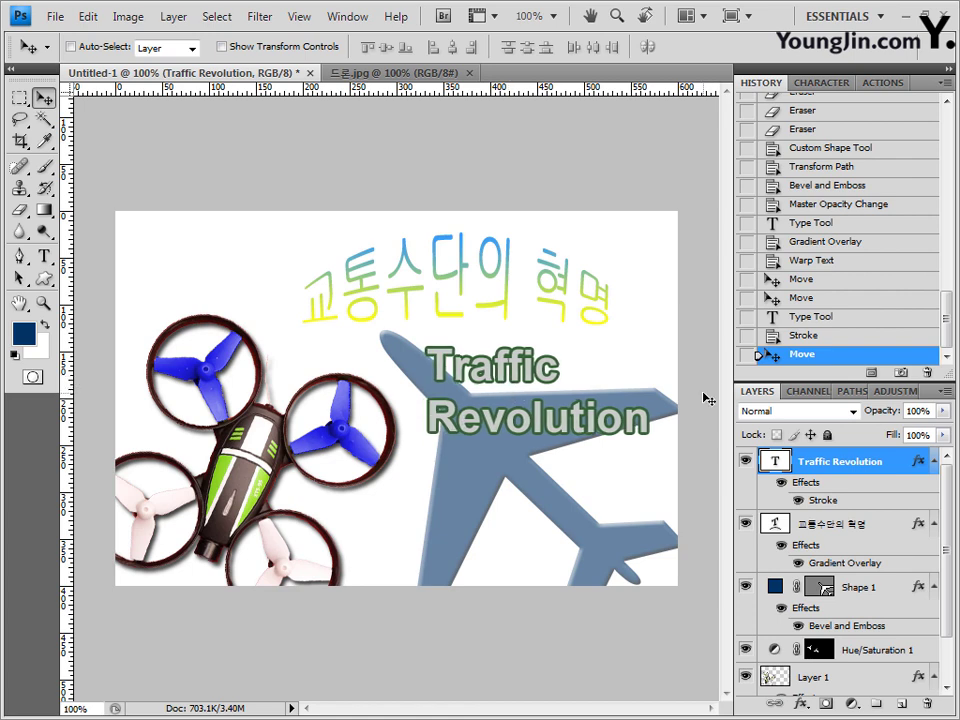
key("Up")
key("Up")
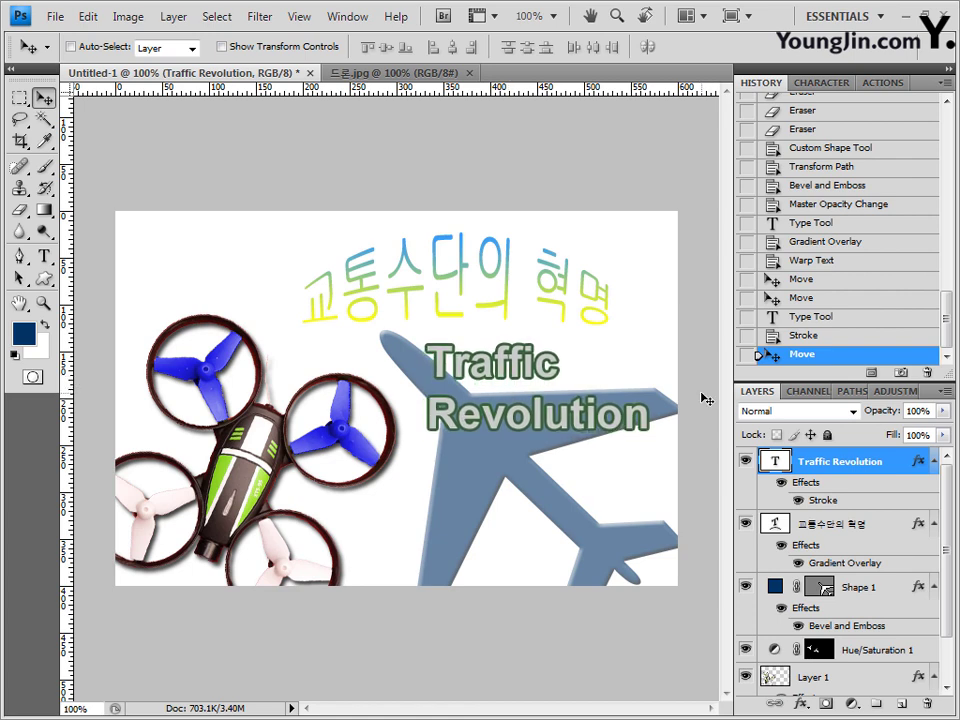
key("Down")
key("Down")
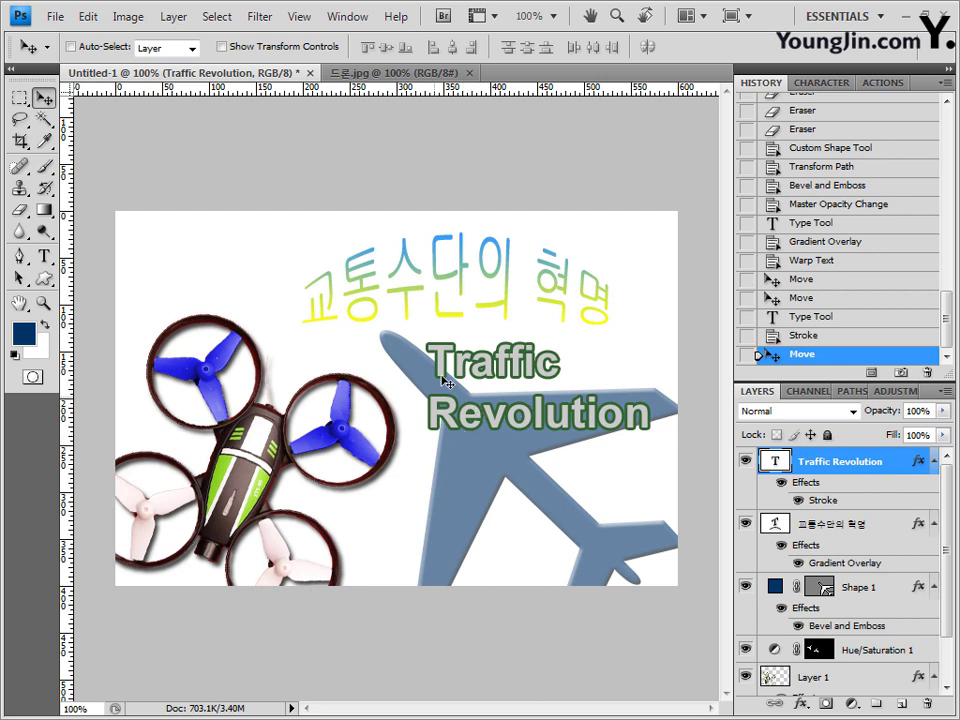